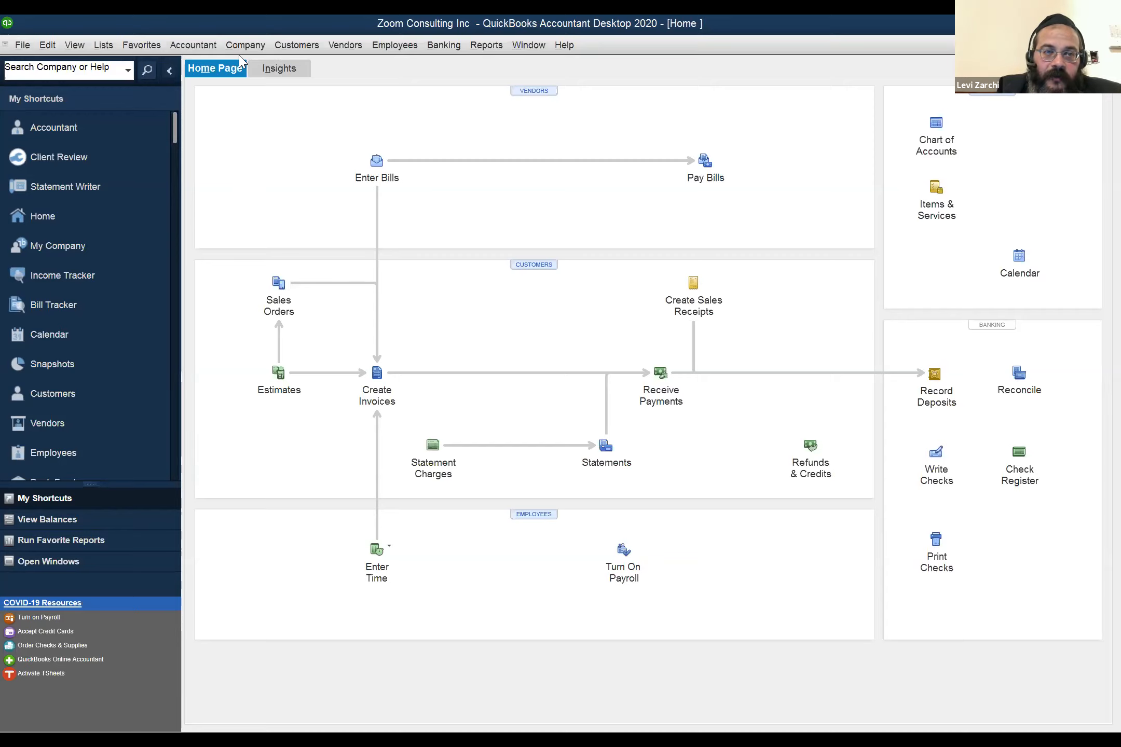
- Open the Customer Center and review the customer's invoice 1 and the opening balance invoice, closing each one
left_click(279, 51)
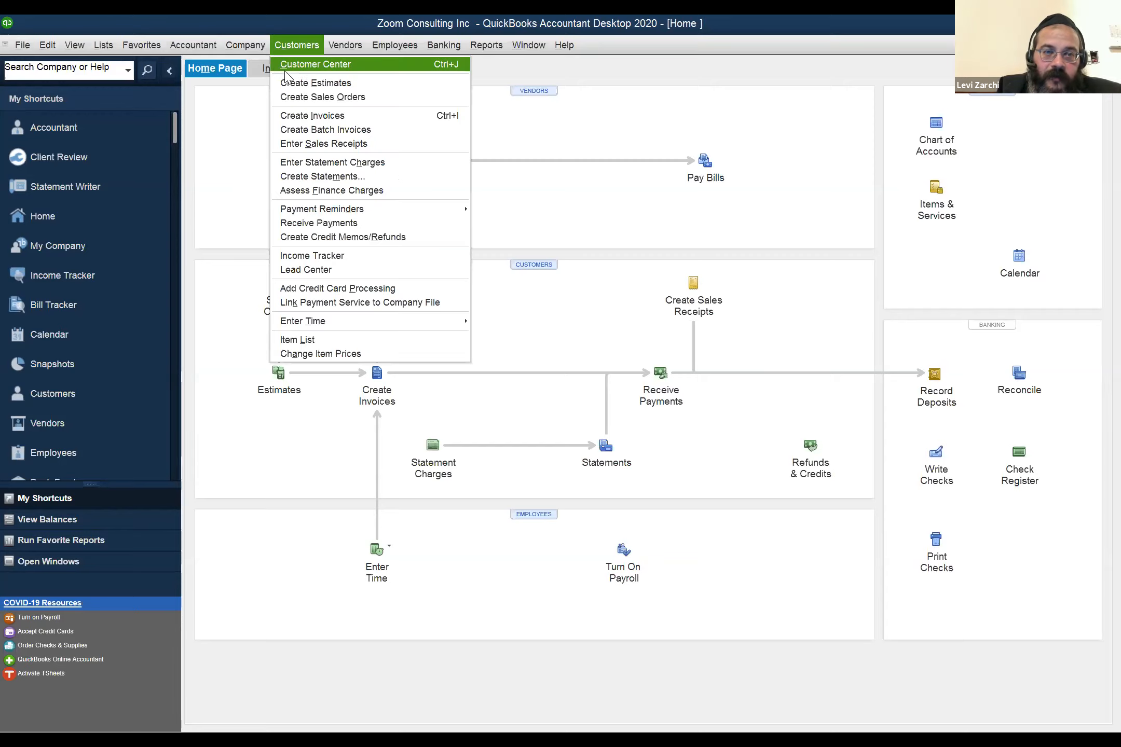
left_click(384, 120)
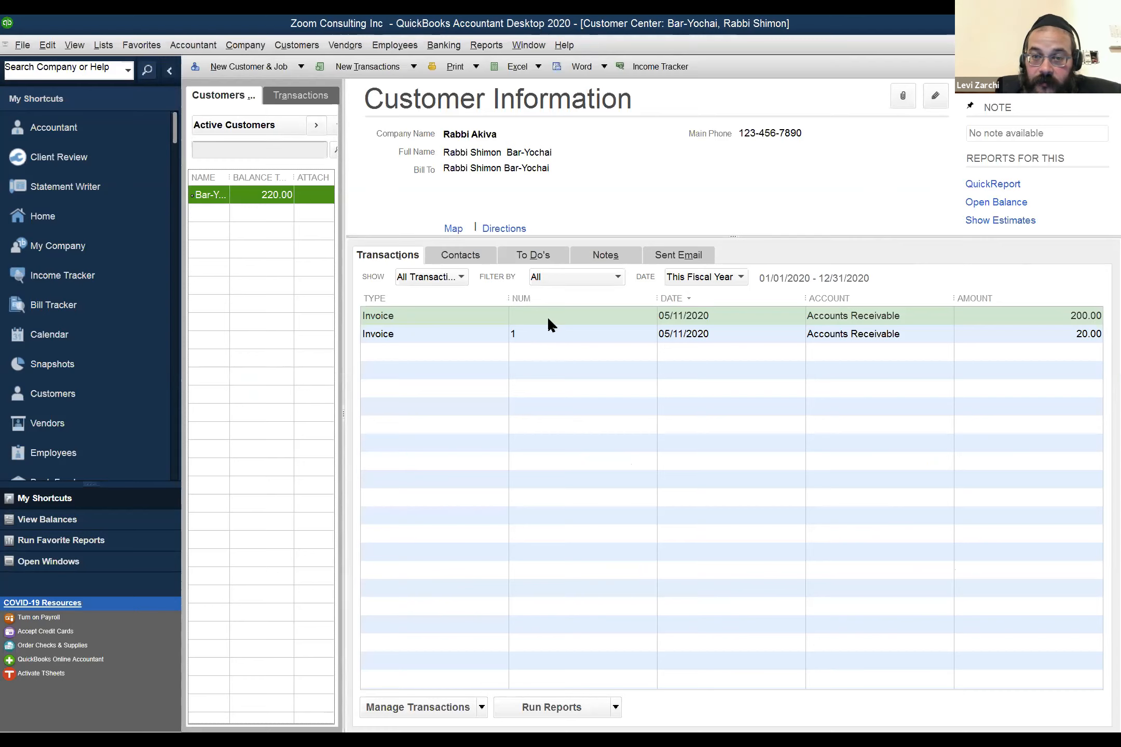
left_click(588, 336)
double_click(587, 334)
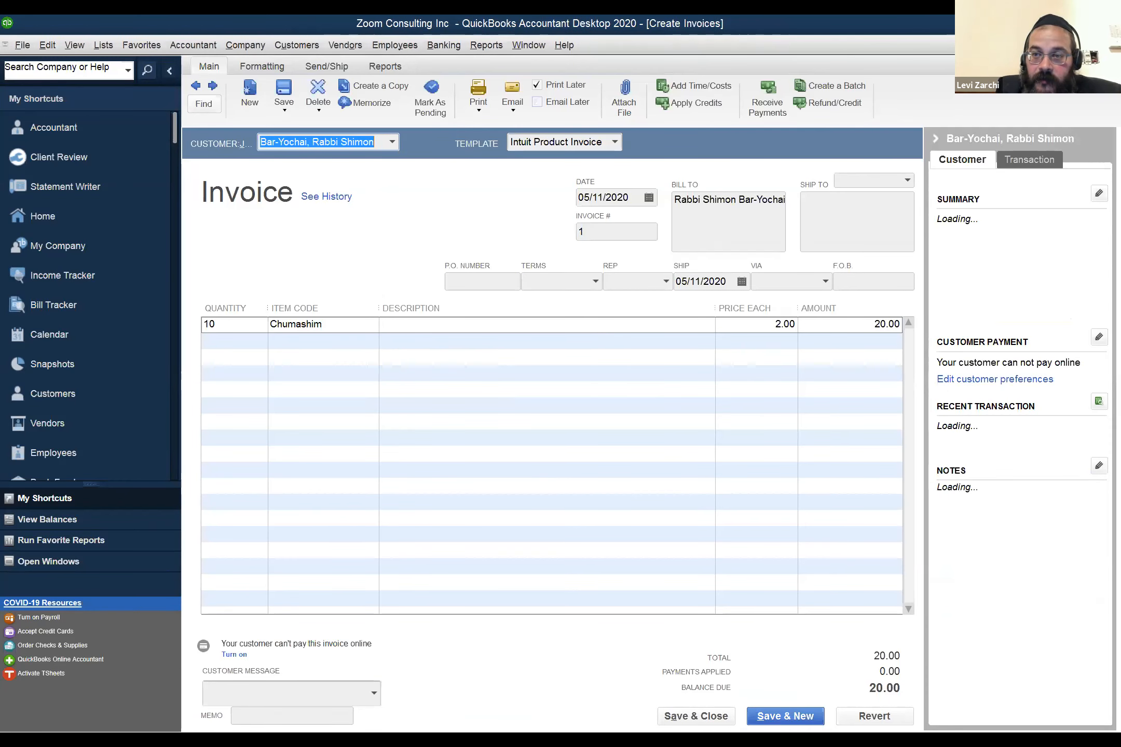
key("Escape")
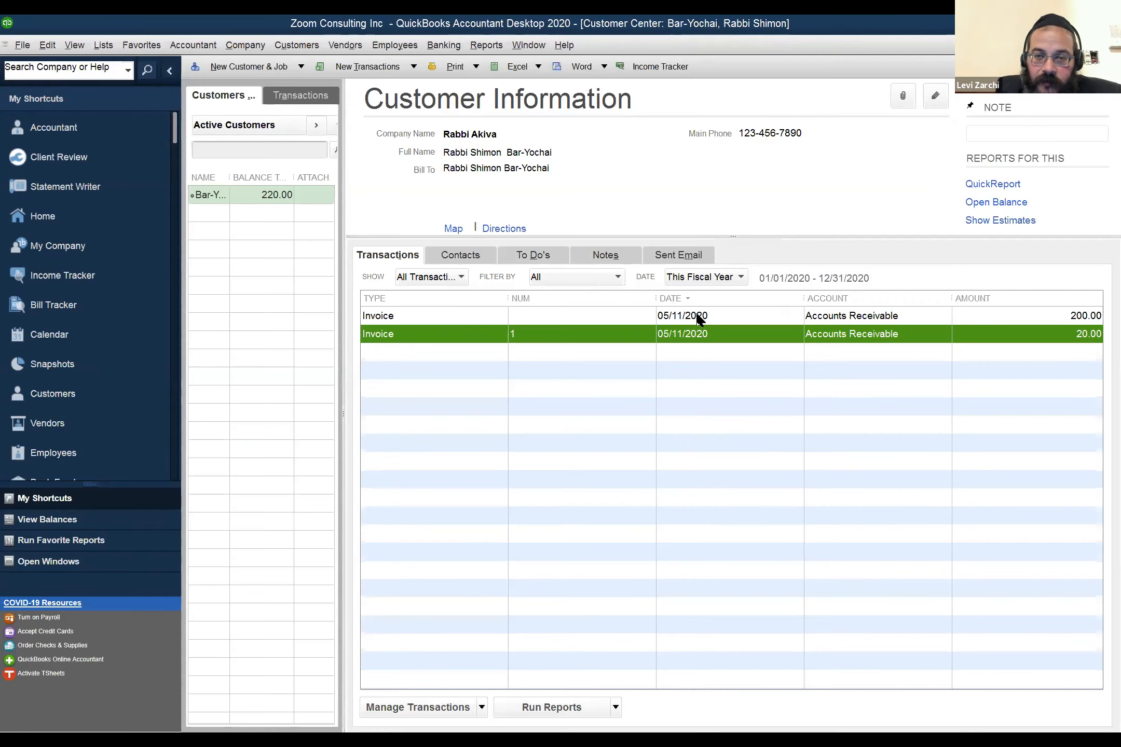
double_click(697, 315)
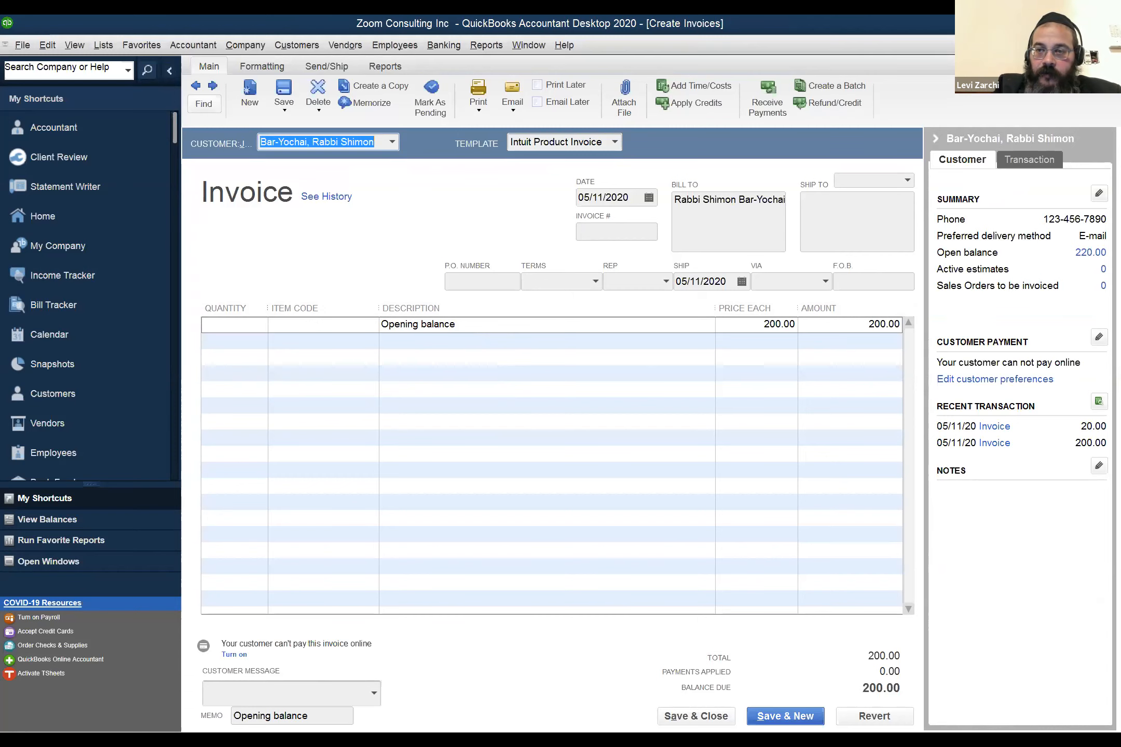
left_click(1111, 45)
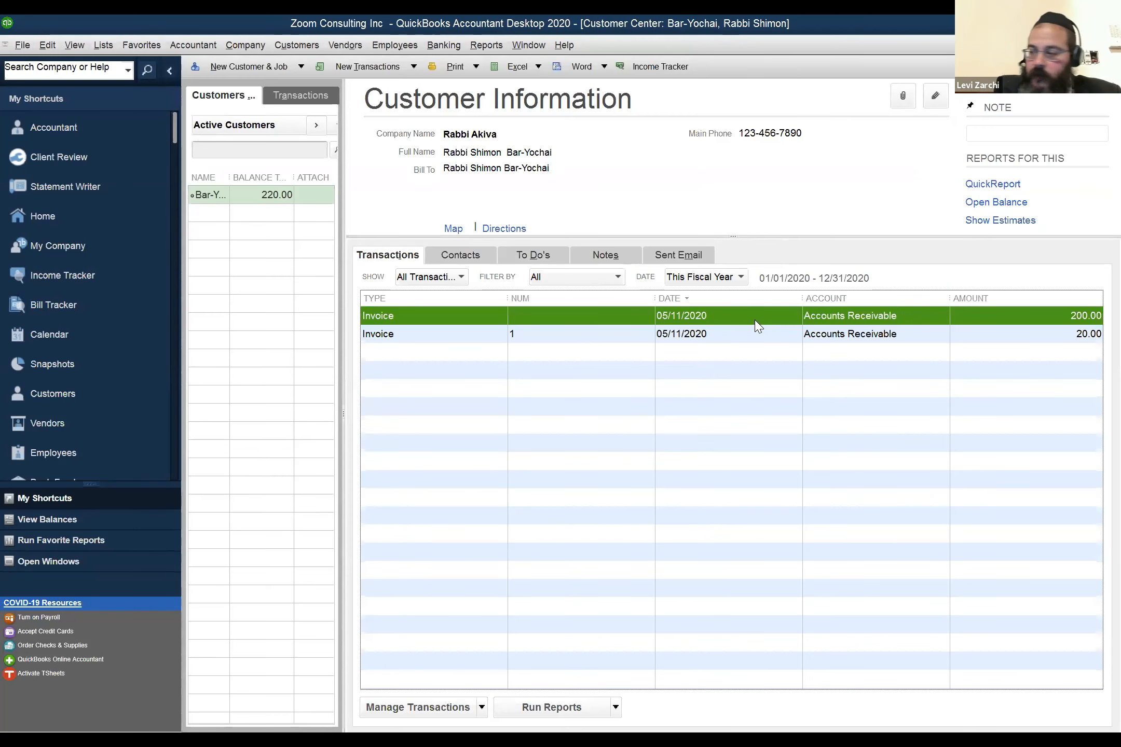
- View the transaction journal of the customer's opening balance invoice, widening the Account column to read the full account names
double_click(755, 320)
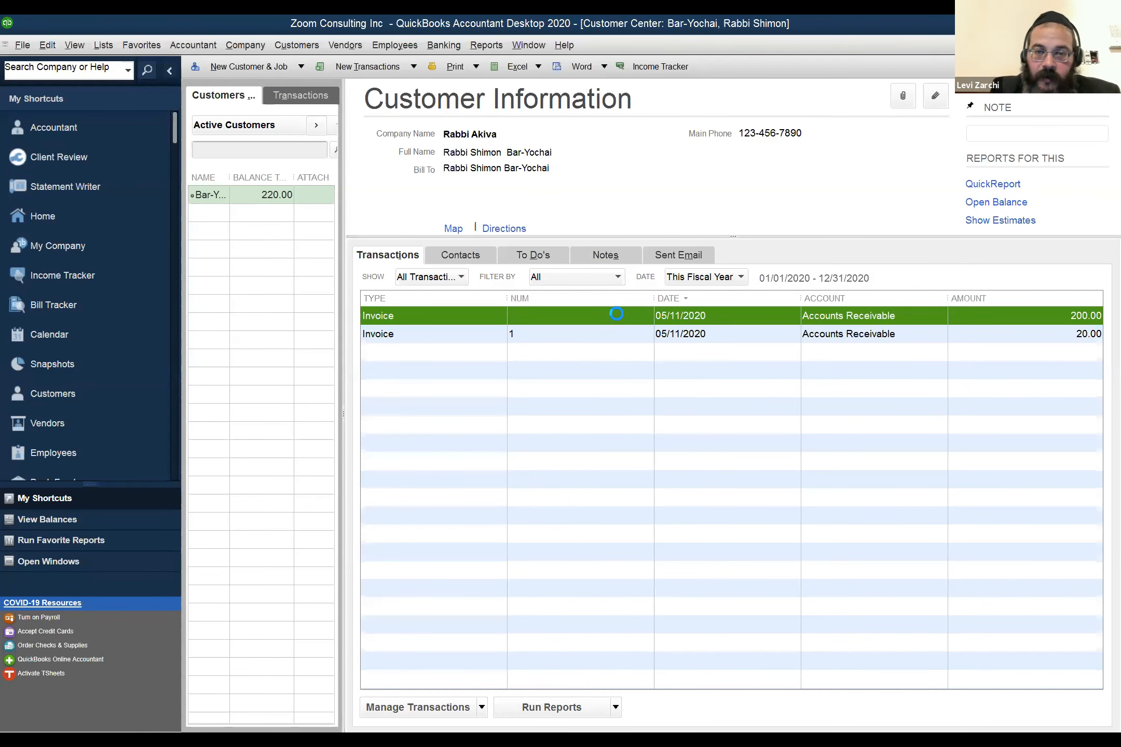
key("ctrl+y")
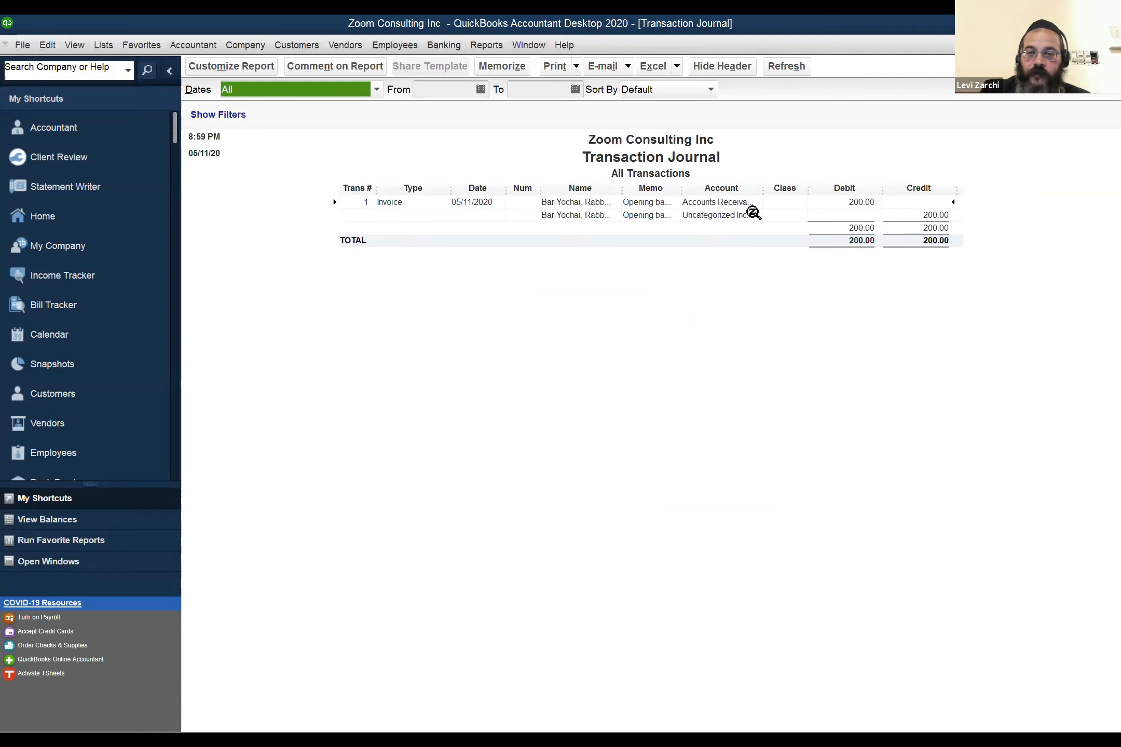
left_click_drag(764, 184, 790, 183)
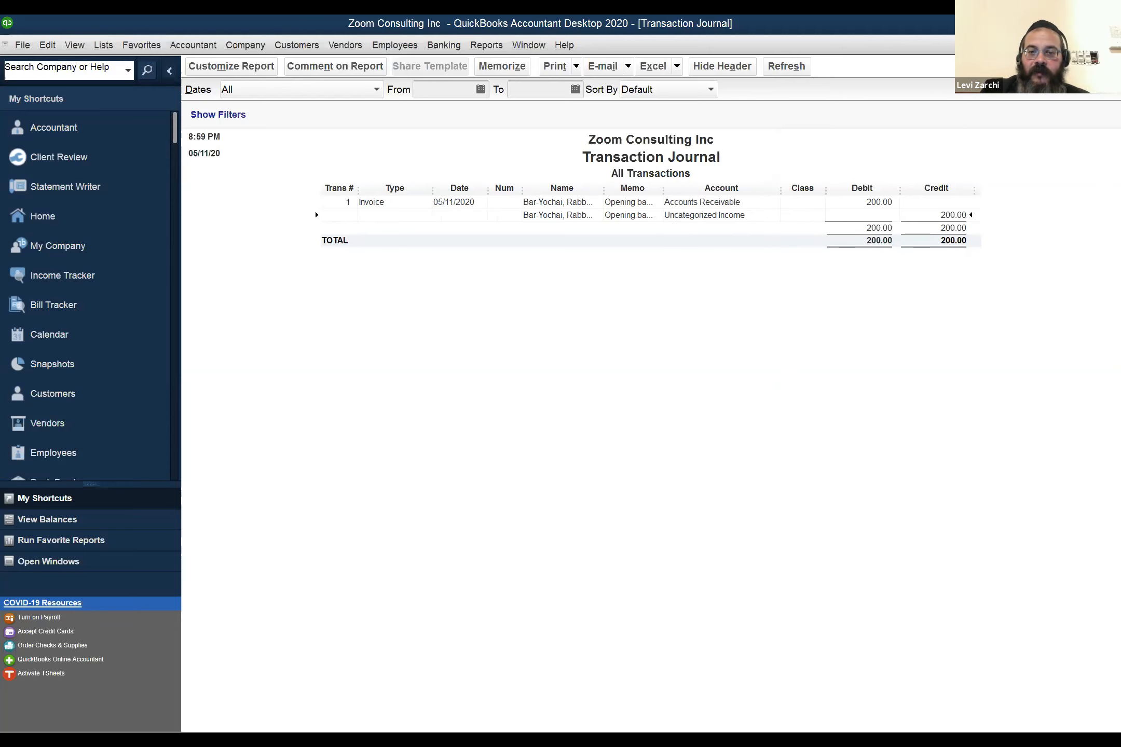
key("Escape")
- View the transaction journal of the customer's invoice 1, and return to the Customer Center
left_click(645, 336)
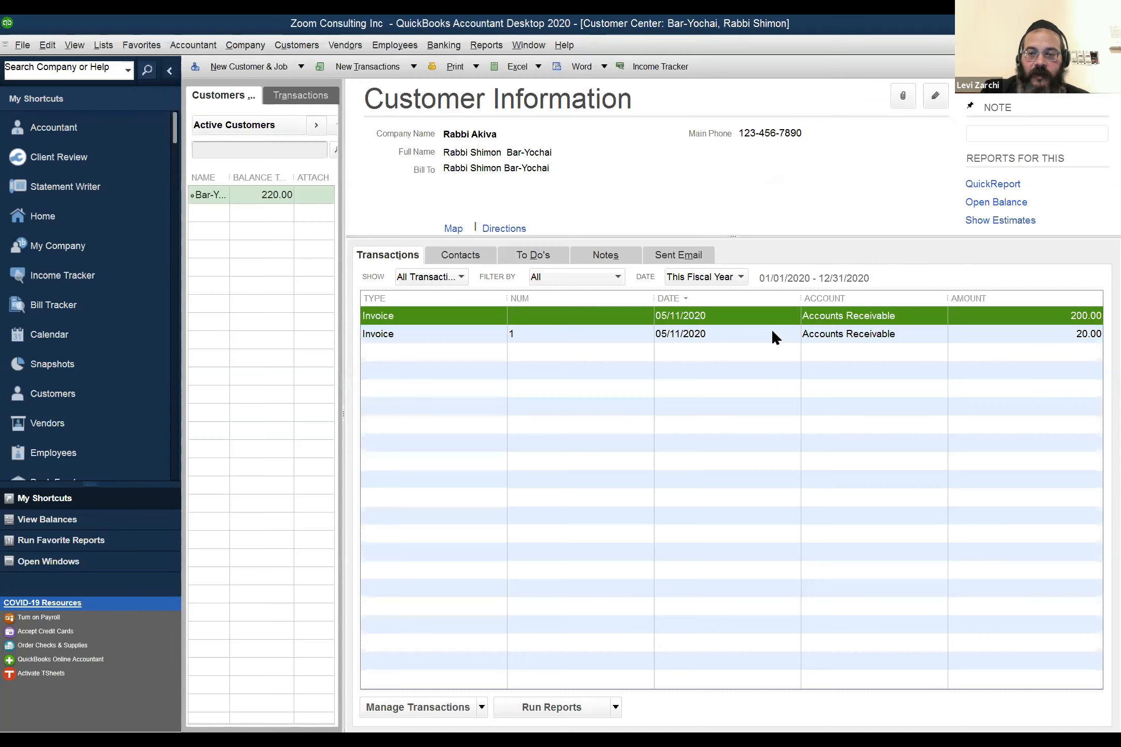
left_click(777, 333)
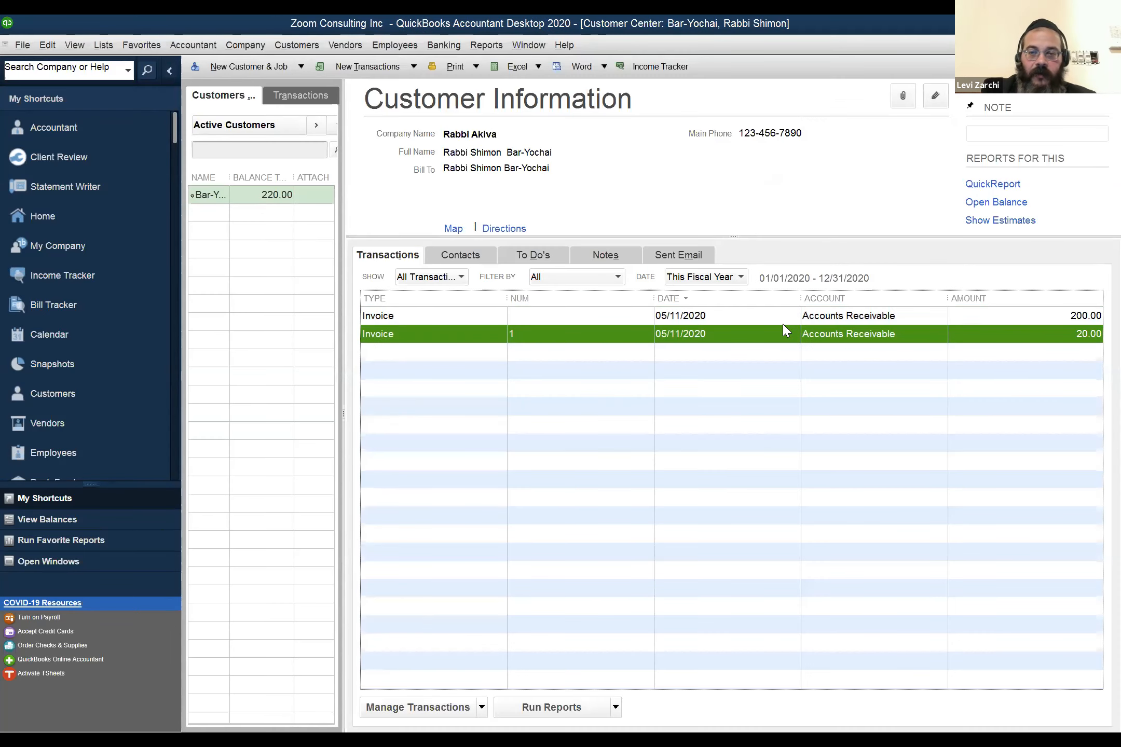
key("ctrl+y")
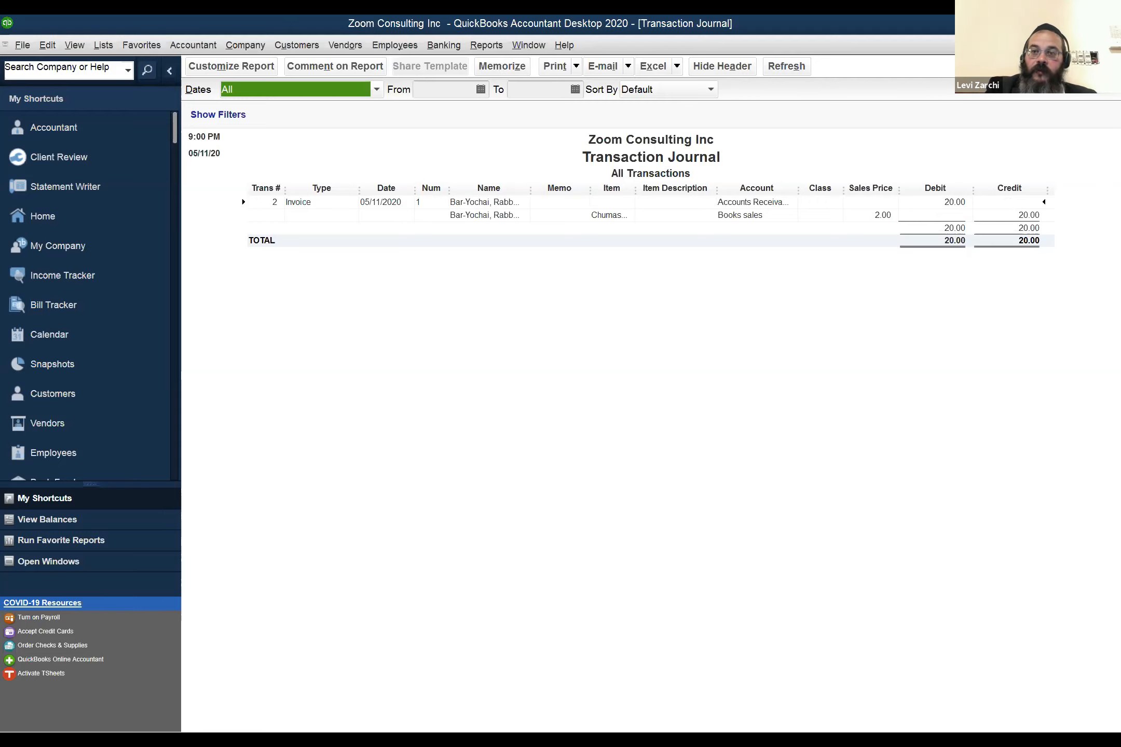
left_click(1113, 45)
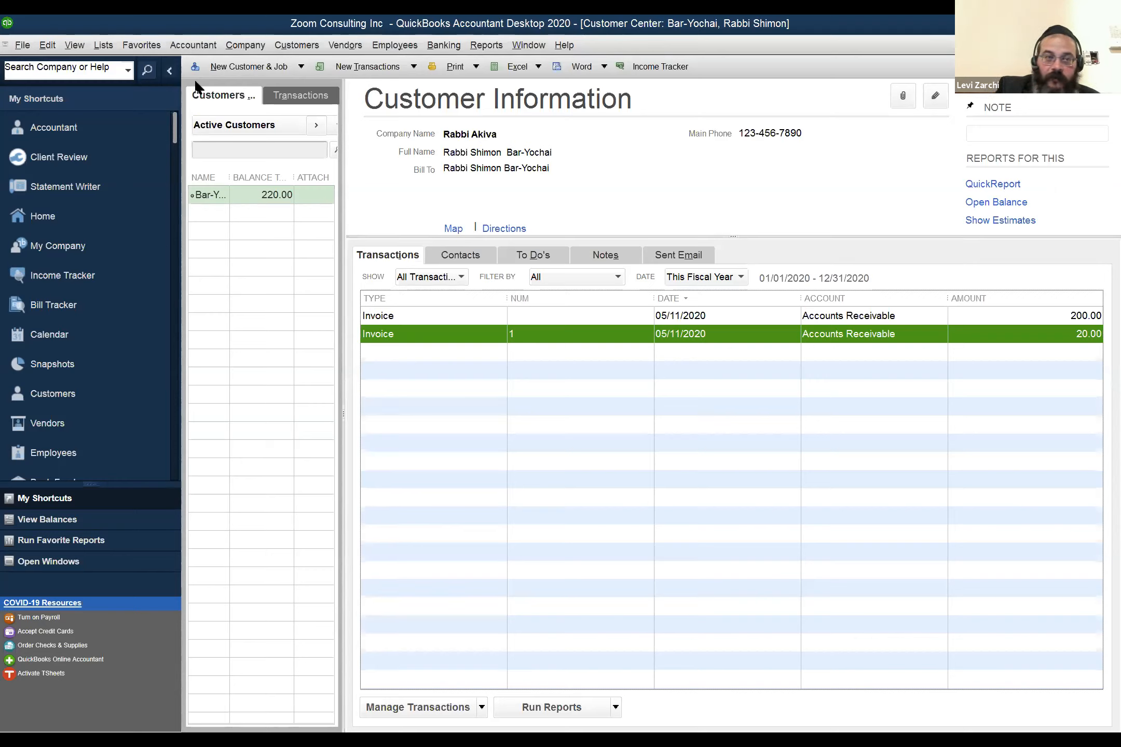
left_click(169, 48)
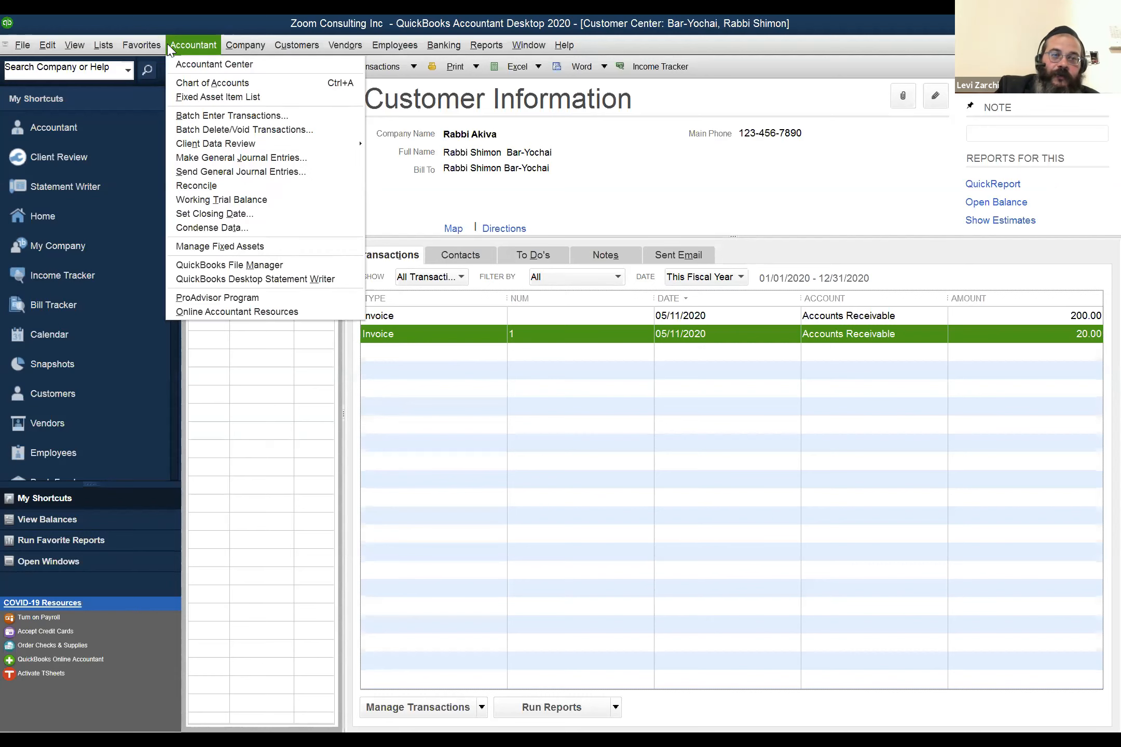
mouse_move(182, 49)
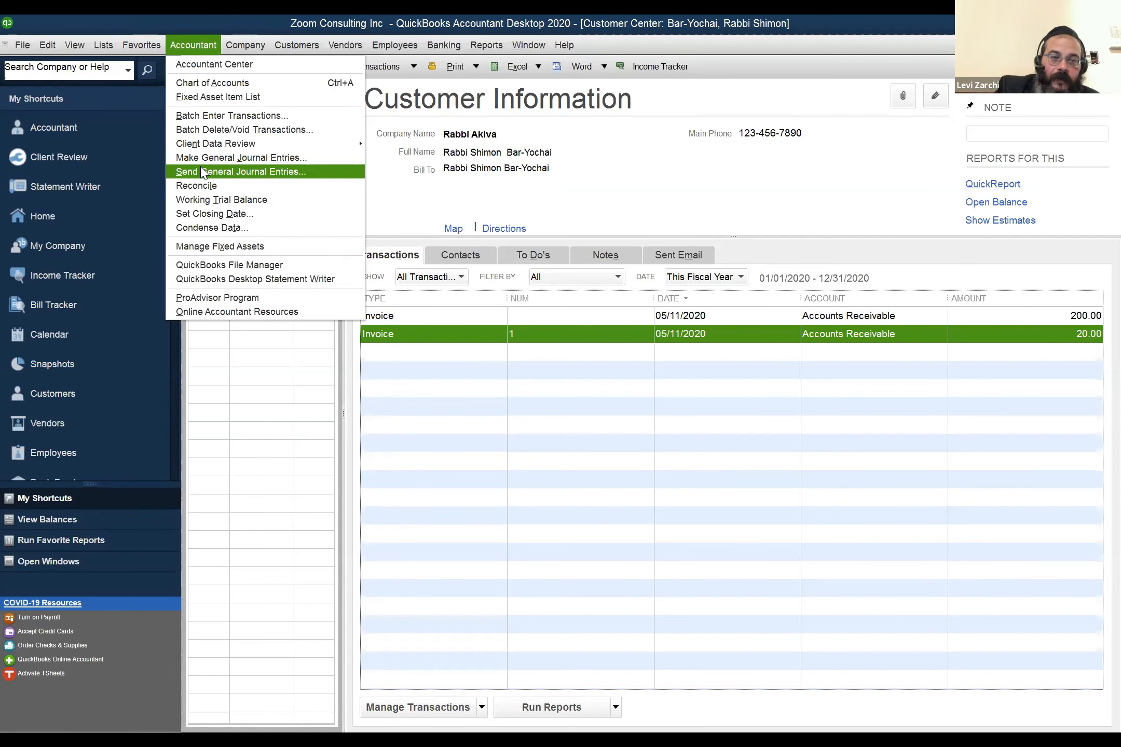
left_click(215, 200)
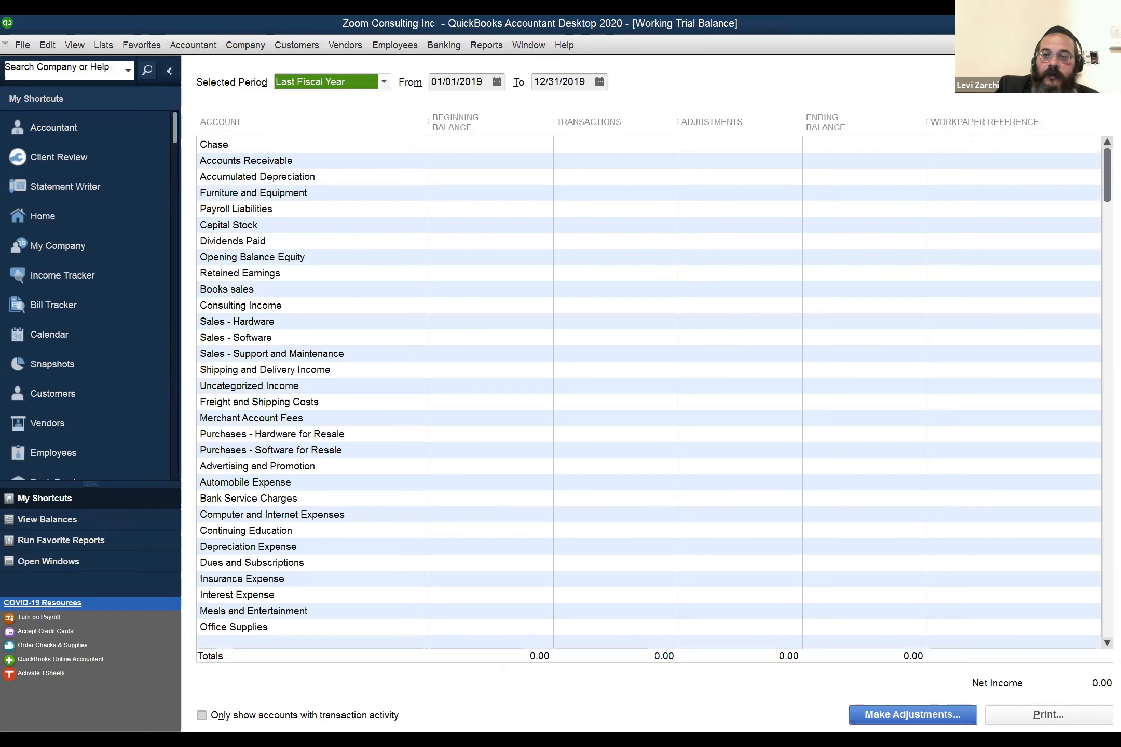
key("Escape")
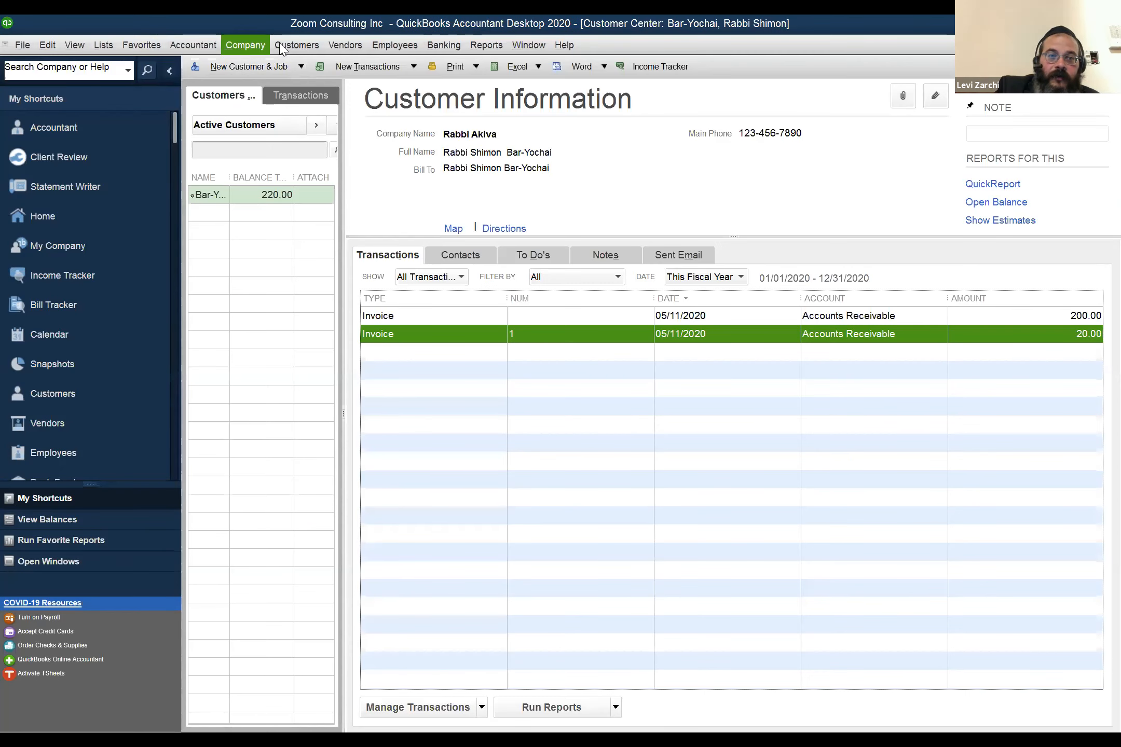
- Open a new general journal entry and dismiss the notice about automatic entry numbering
left_click(235, 47)
left_click(313, 294)
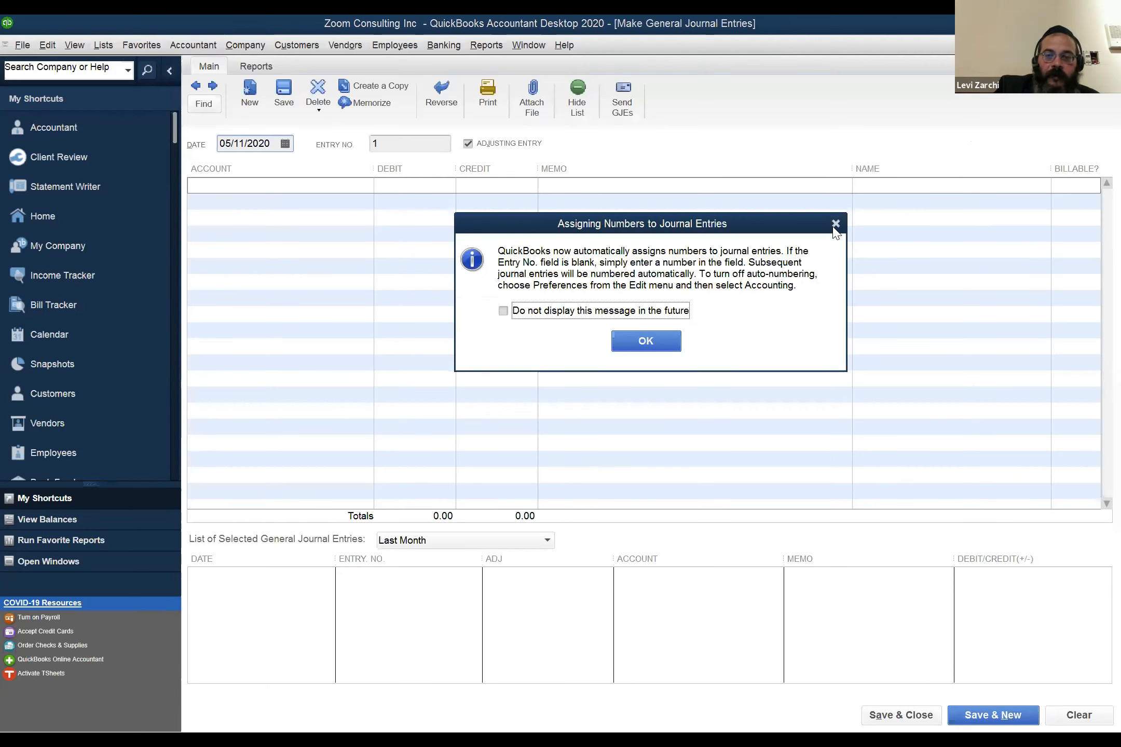
left_click(836, 224)
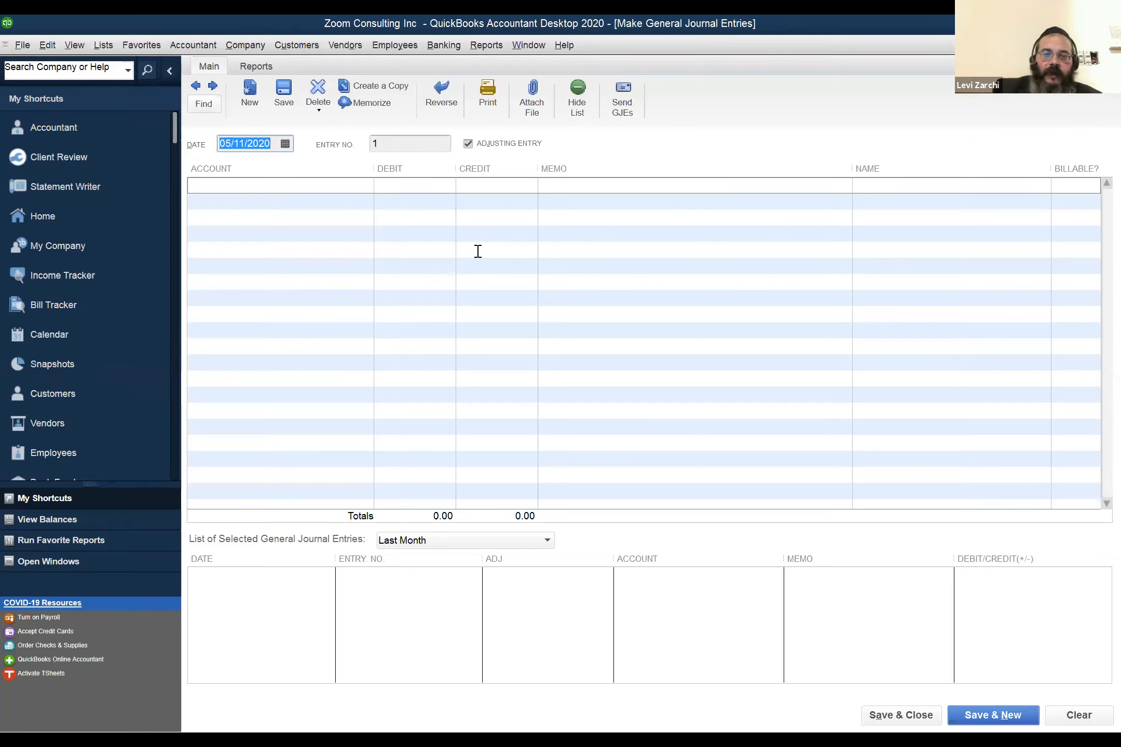
- Fill in the first journal line with the Chase bank account and a debit of 500
left_click(335, 185)
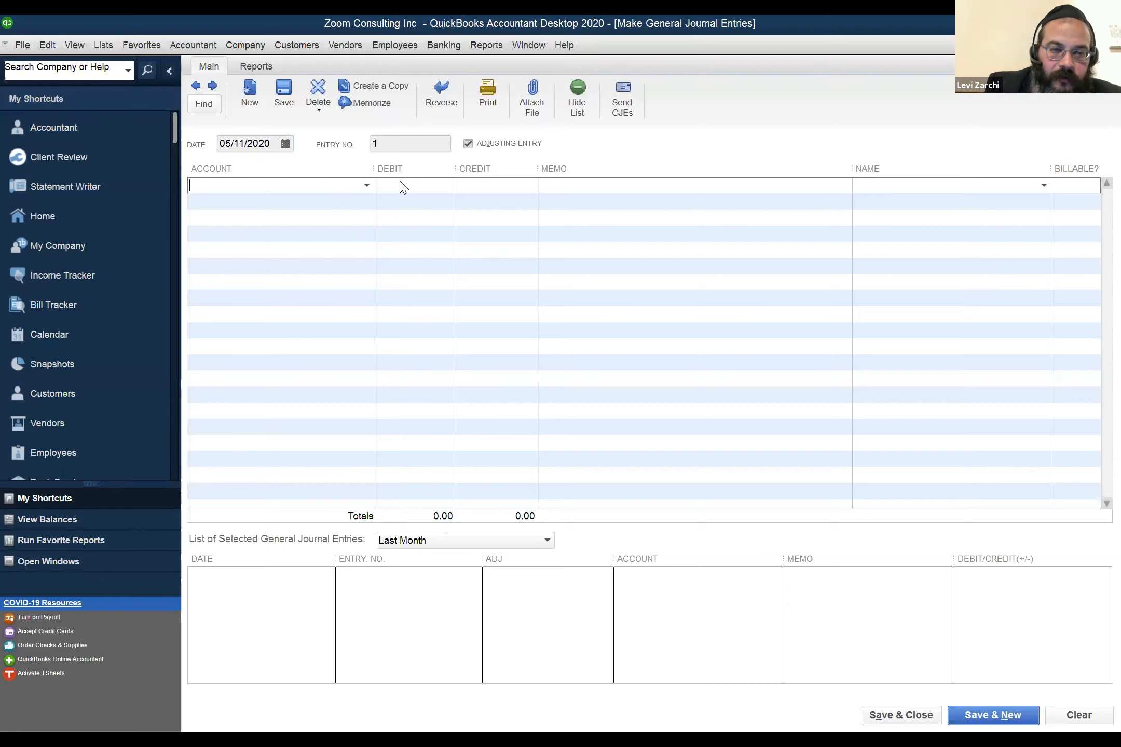
type("C")
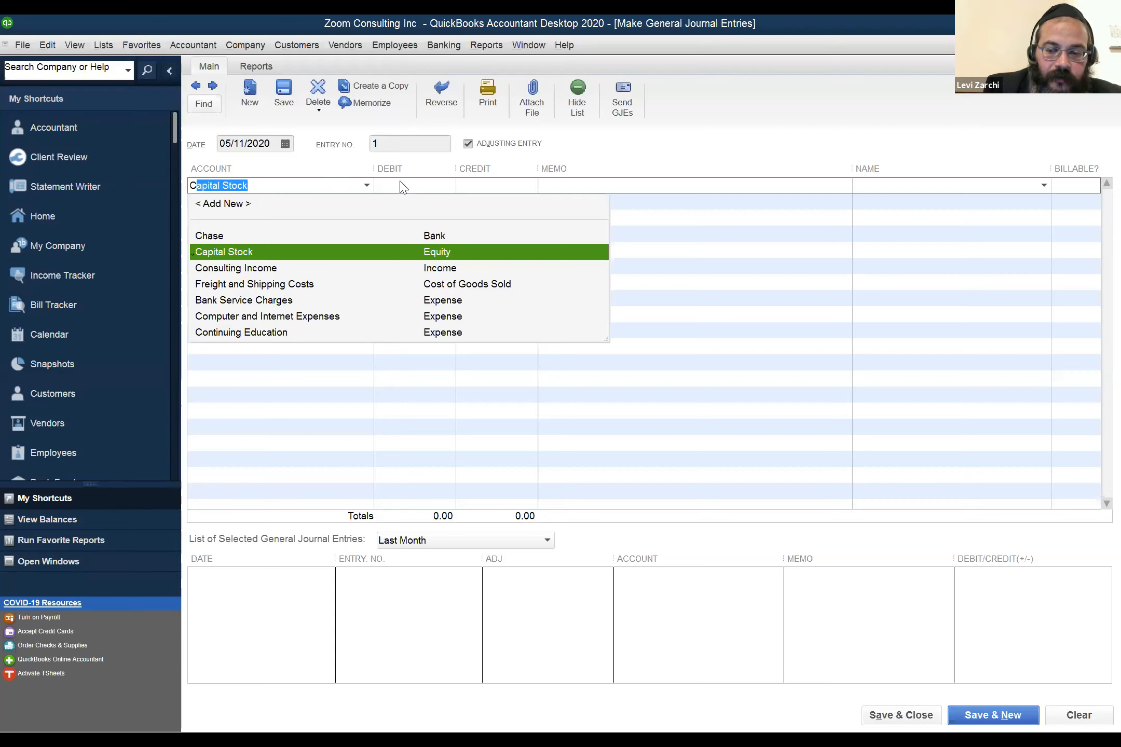
key("BackSpace")
key("BackSpace")
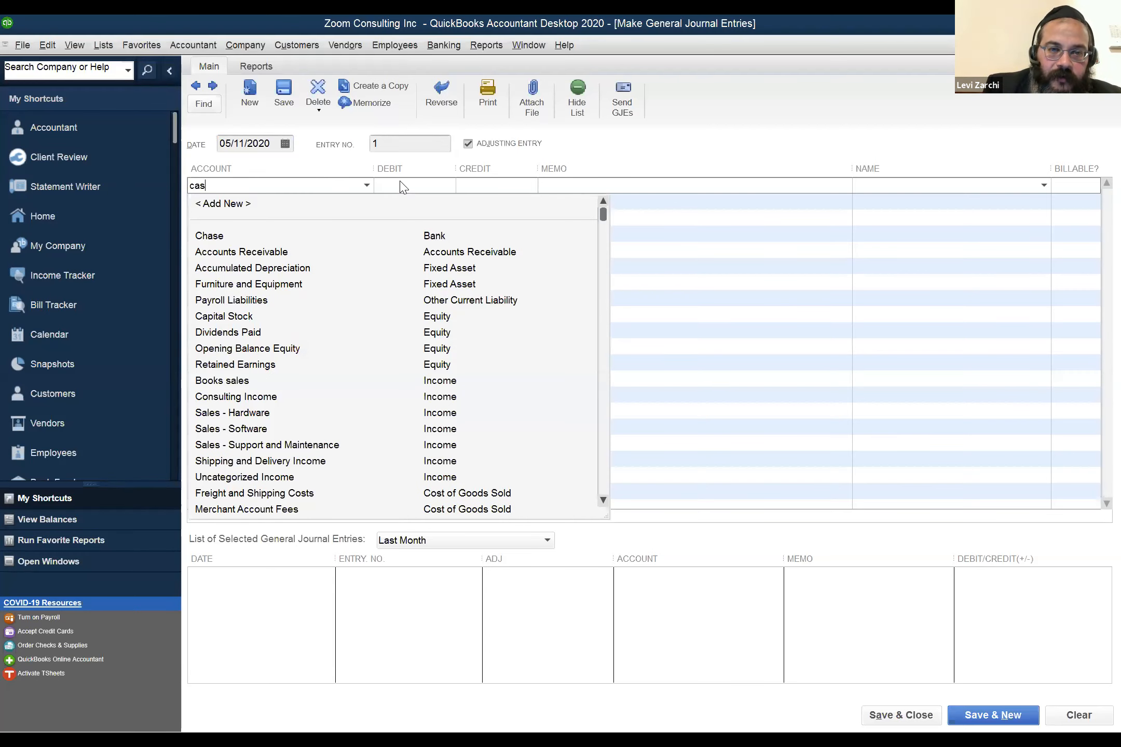
key("Down")
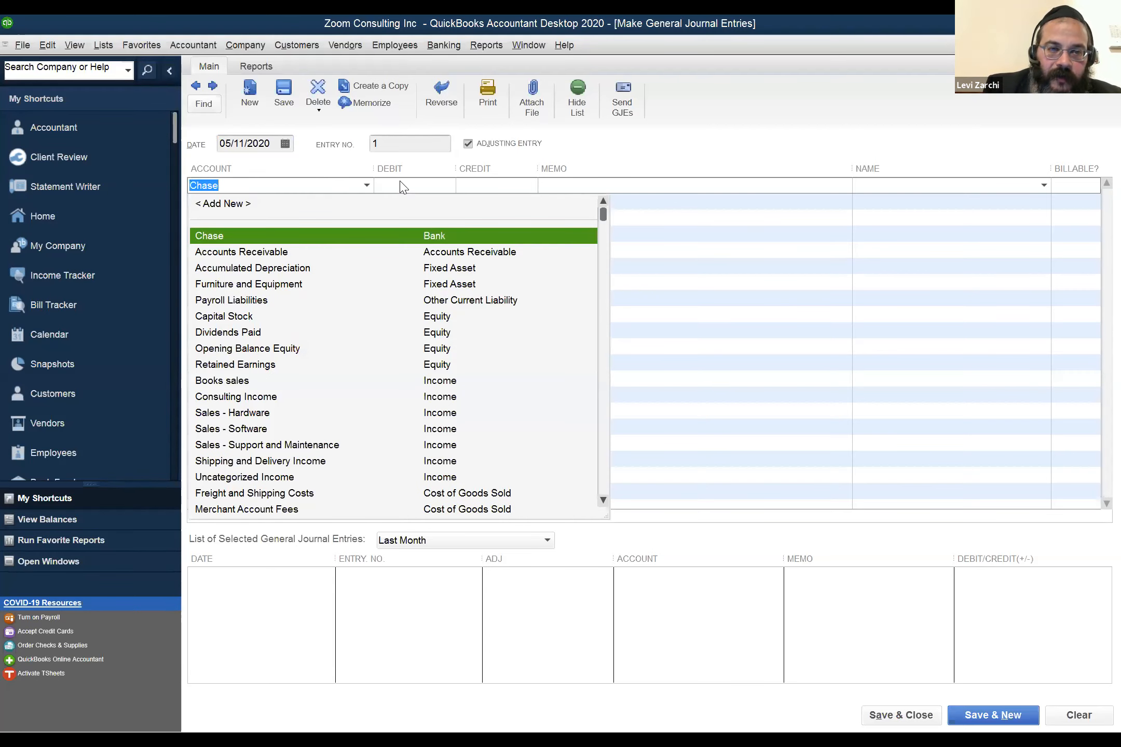
left_click(401, 184)
left_click(402, 182)
type("500")
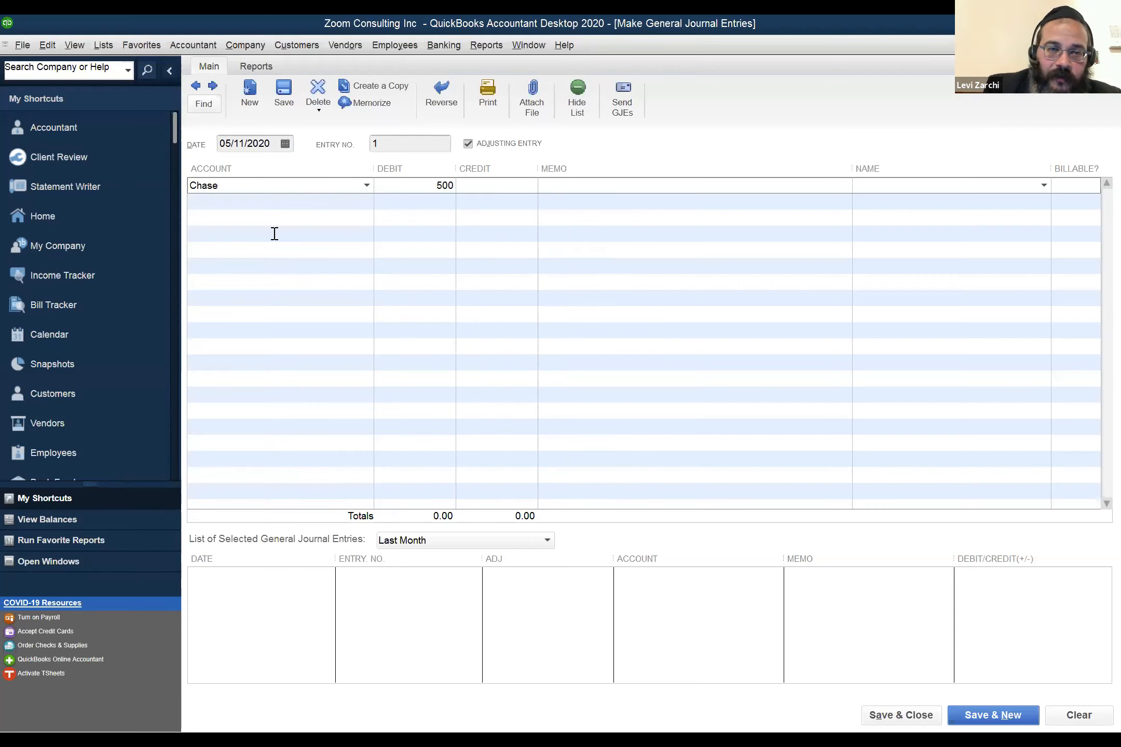
- Enter Loan Payable as the account on the second journal line, balancing the entry with a credit of 500.00
left_click(260, 201)
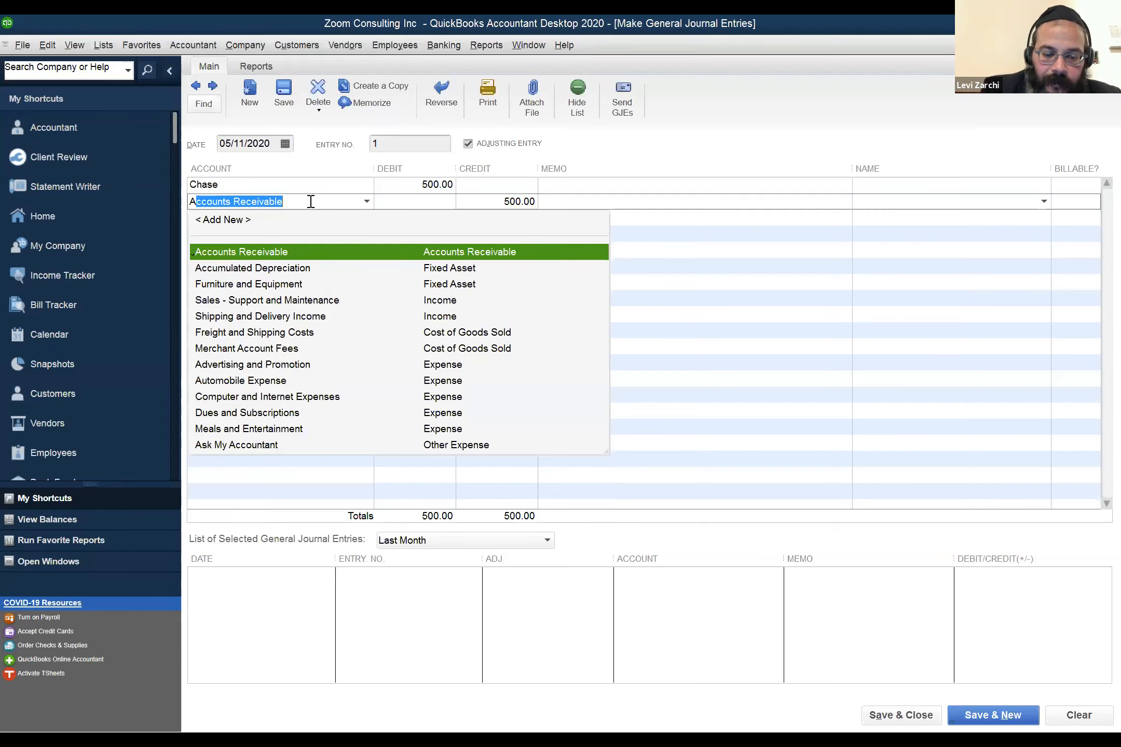
type("ac")
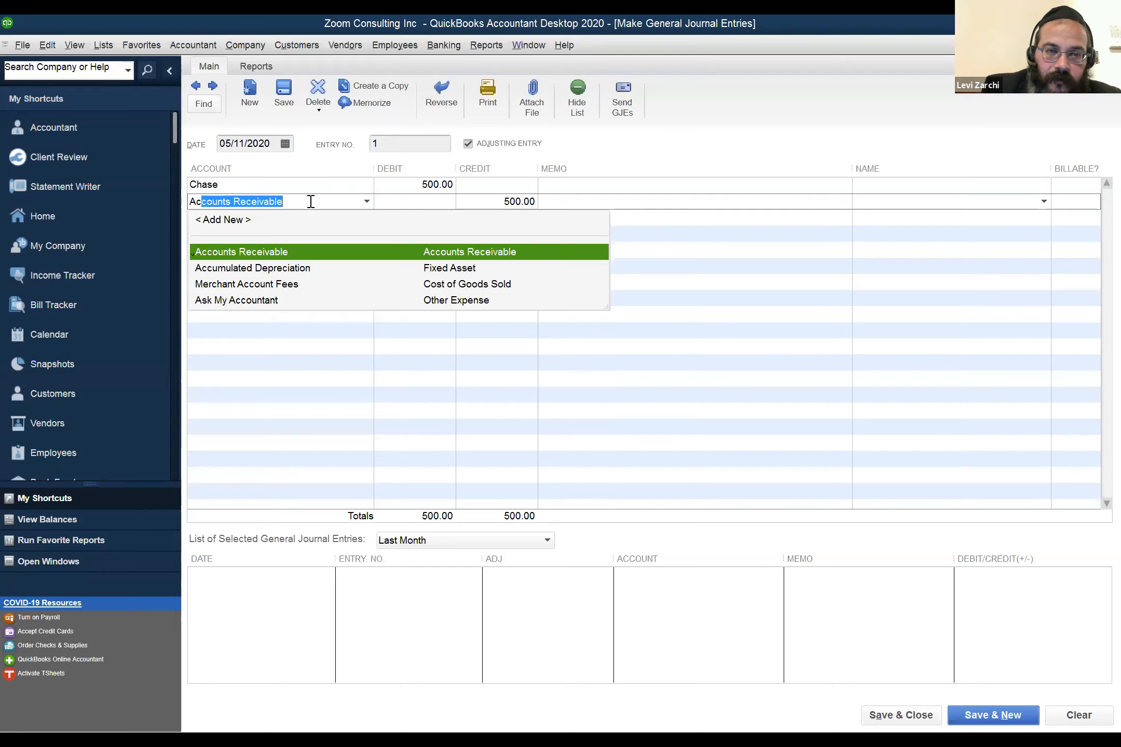
key("BackSpace")
key("BackSpace")
key("BackSpace")
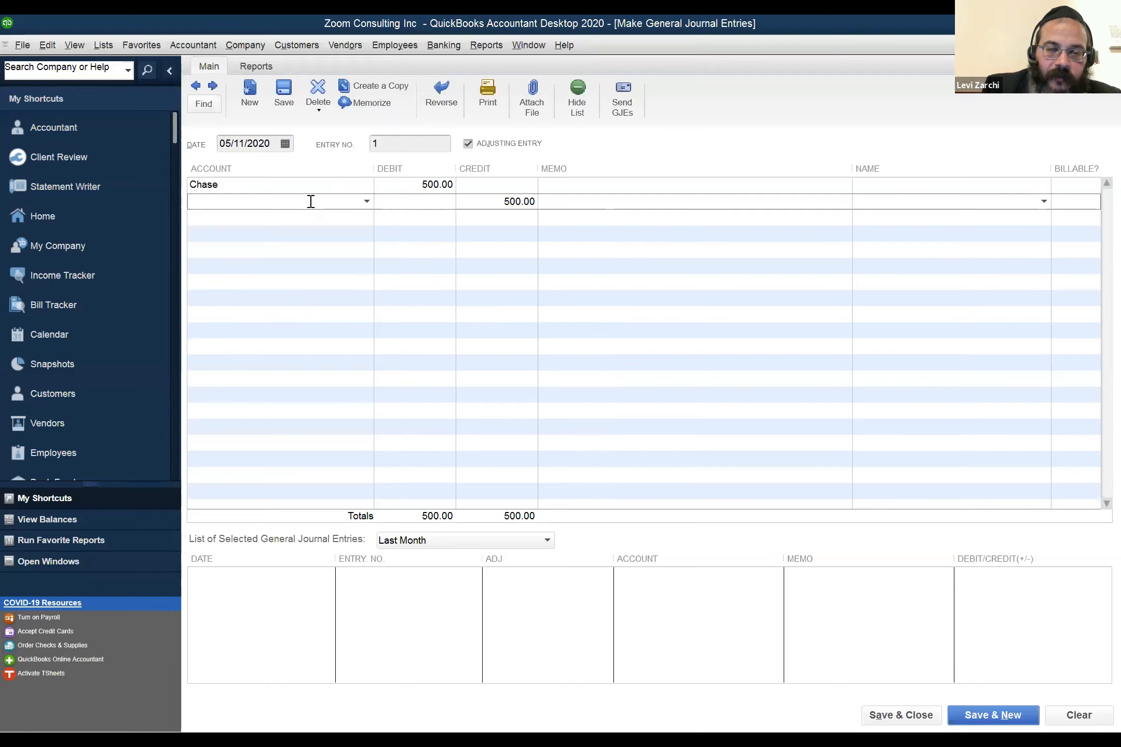
type("Lo")
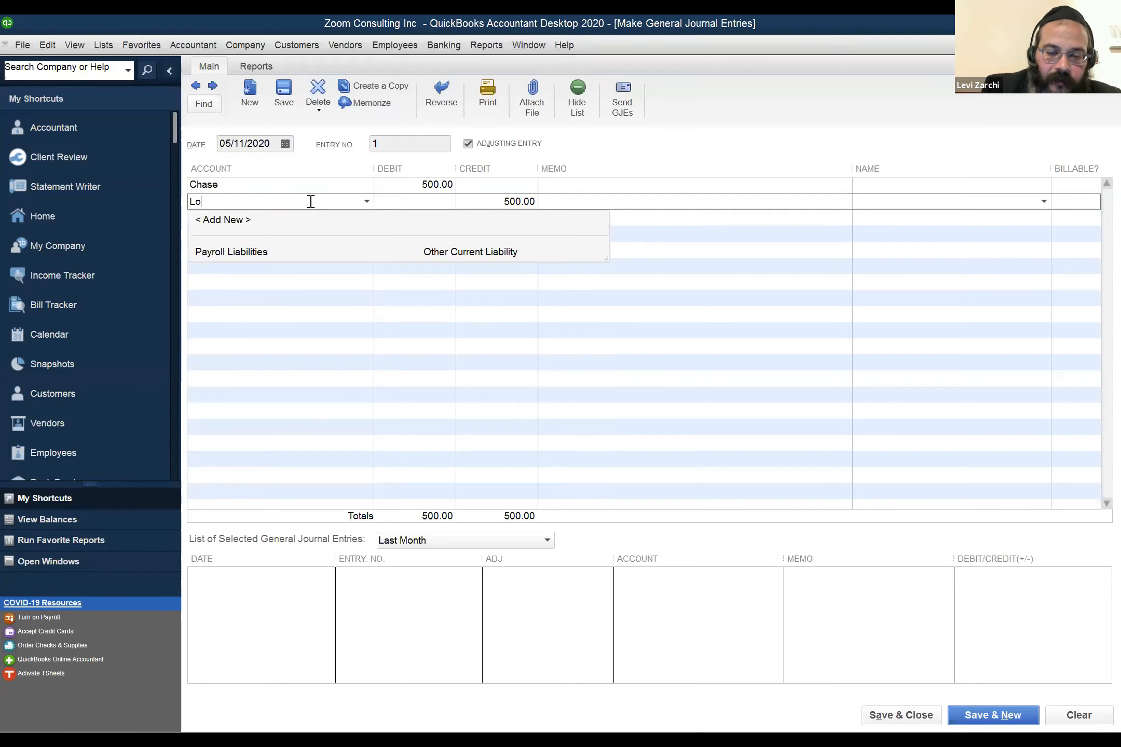
type("an Paya")
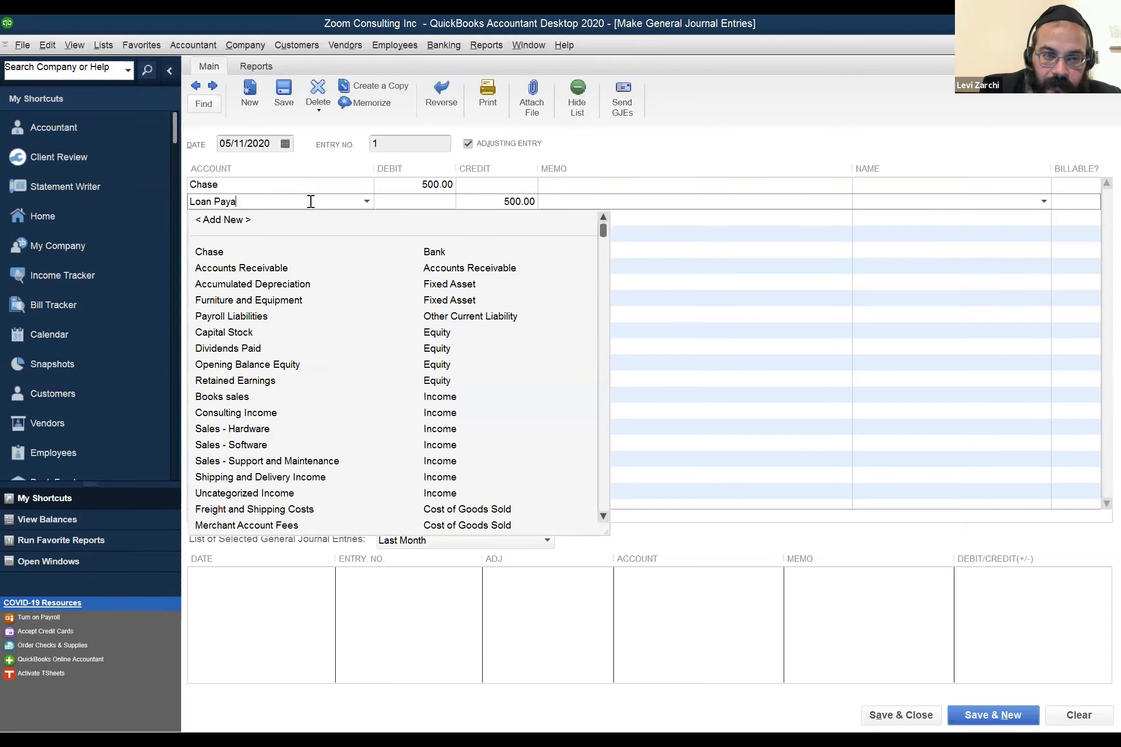
type("ble")
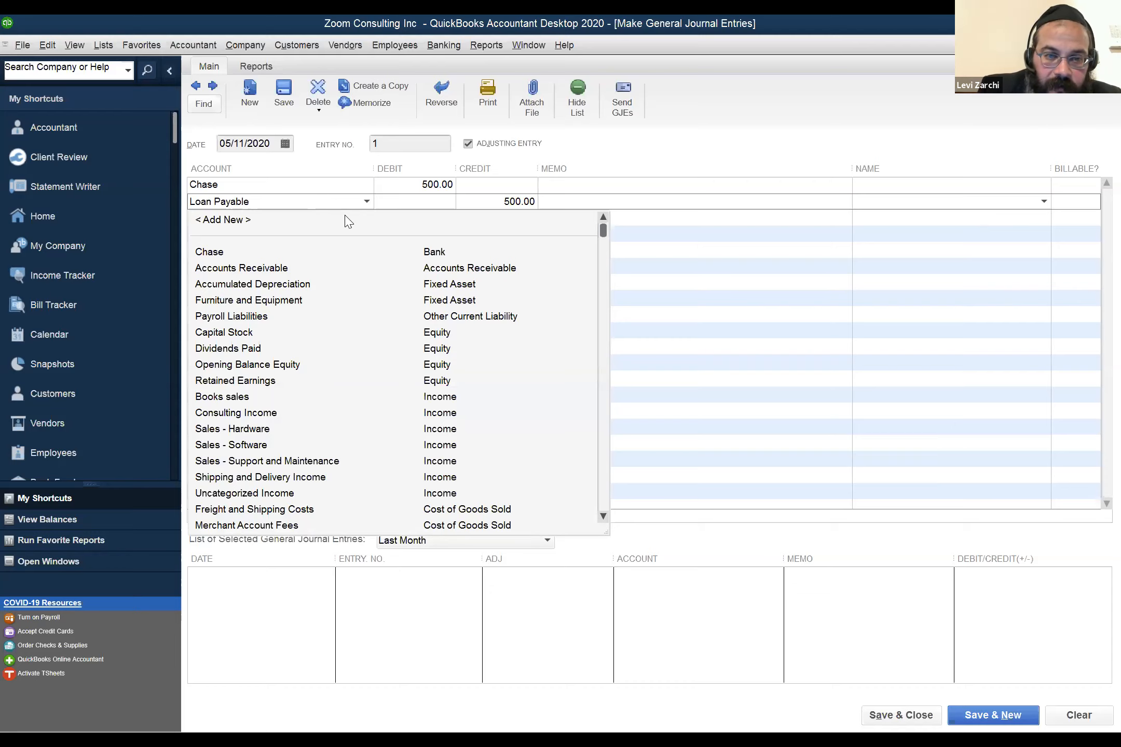
- Set up Loan Payable as a new account of the Loan type and return to the journal entry
key("Tab")
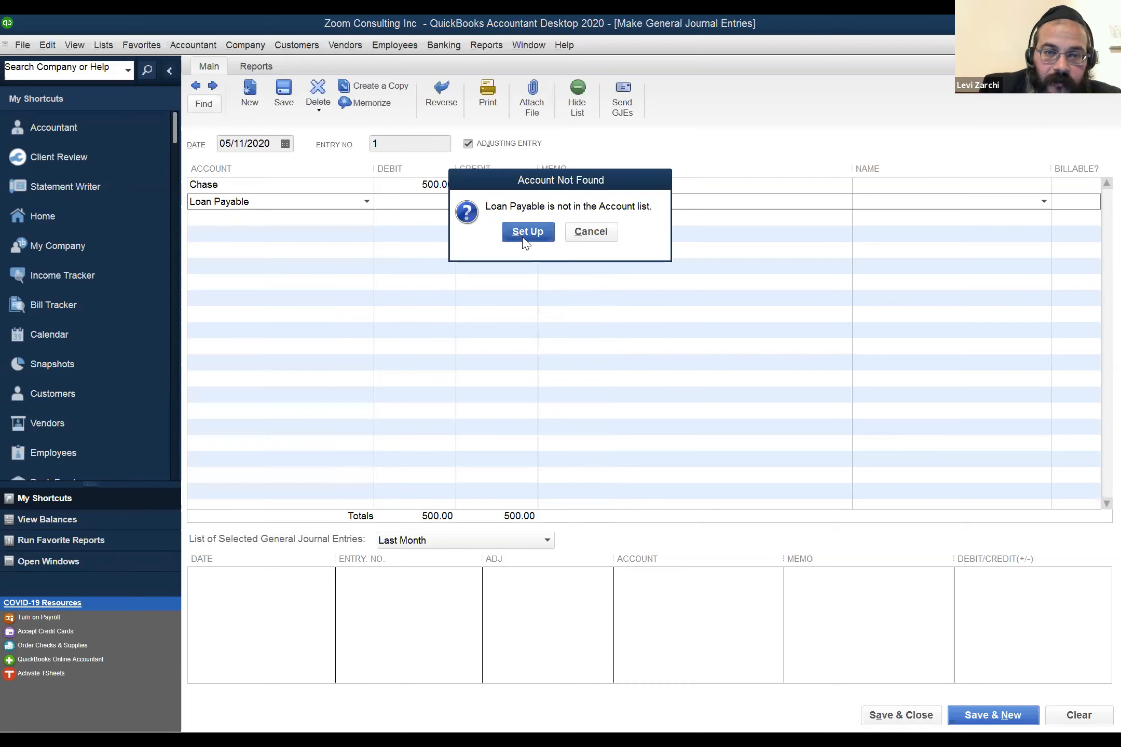
key("Return")
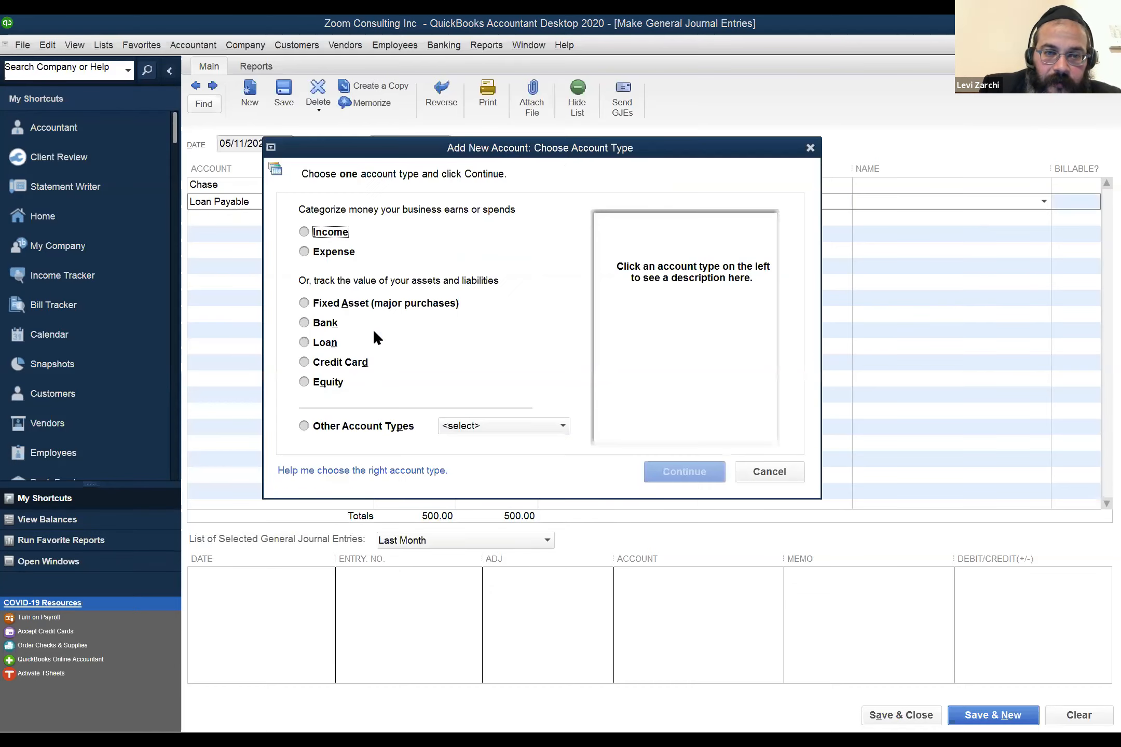
left_click(485, 429)
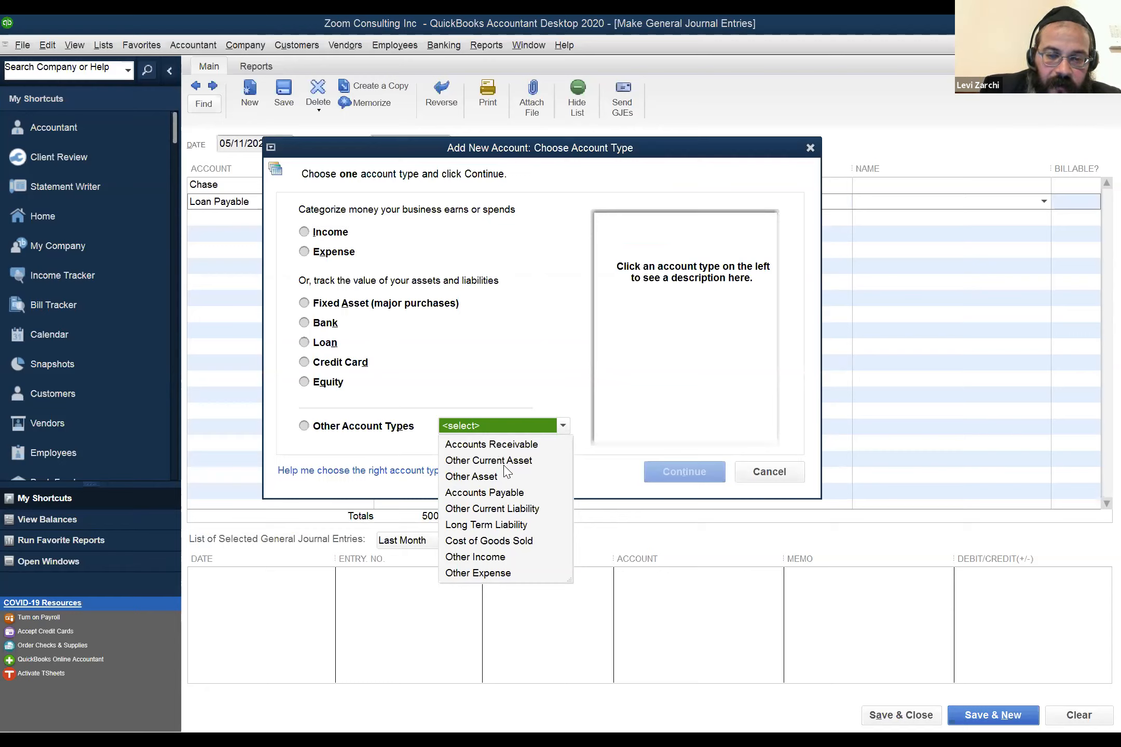
left_click(521, 512)
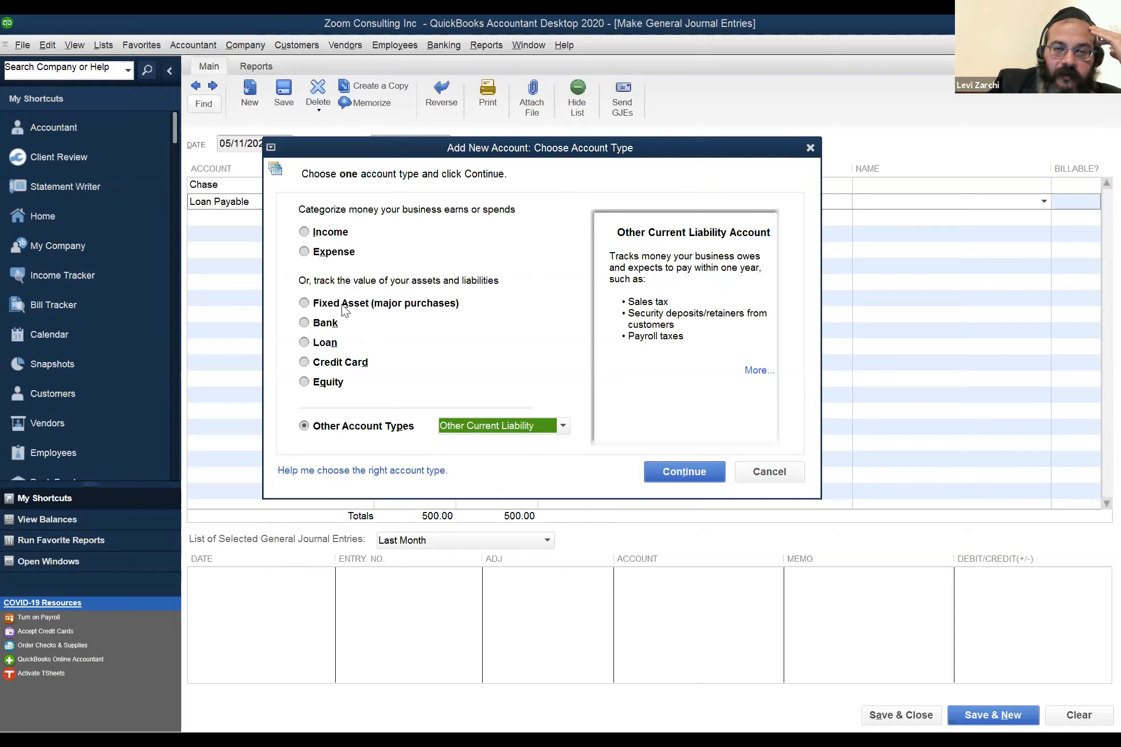
left_click(334, 346)
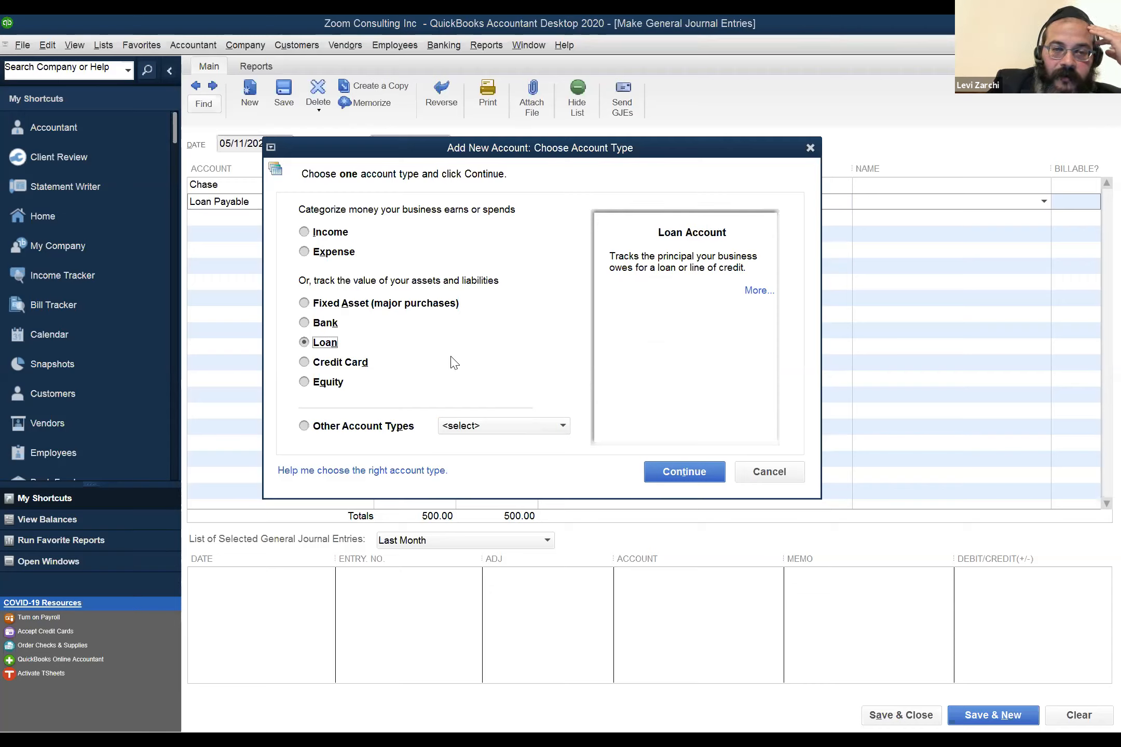
left_click(480, 427)
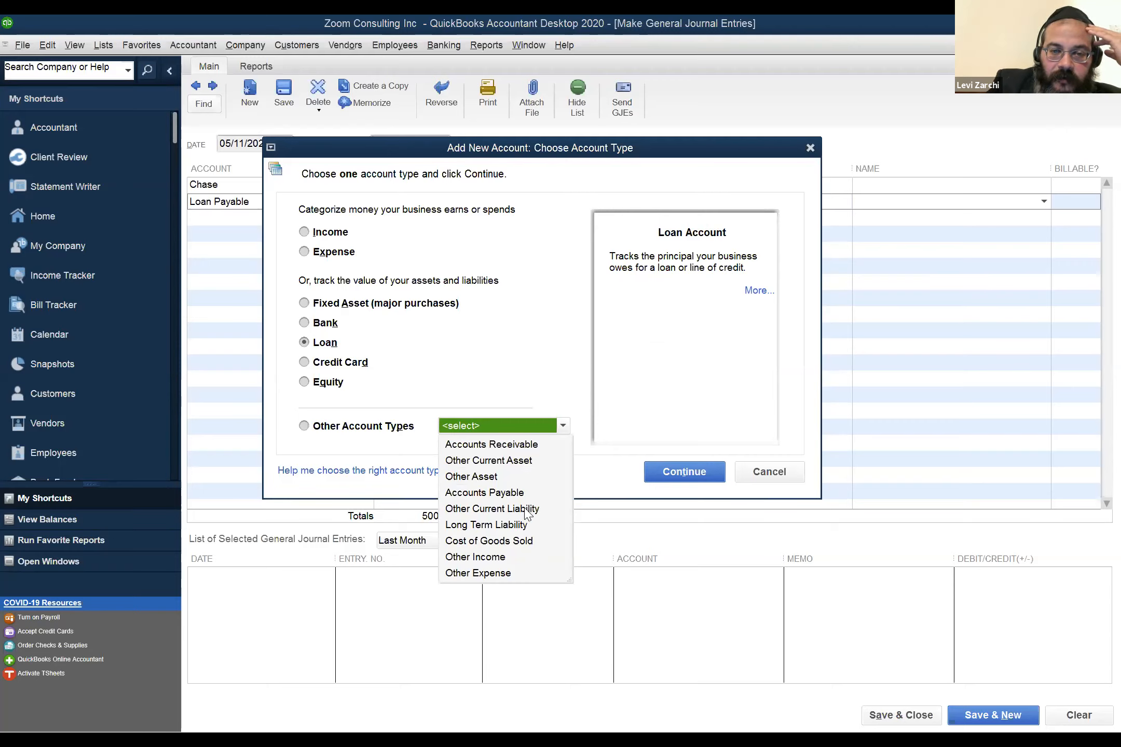
left_click(333, 346)
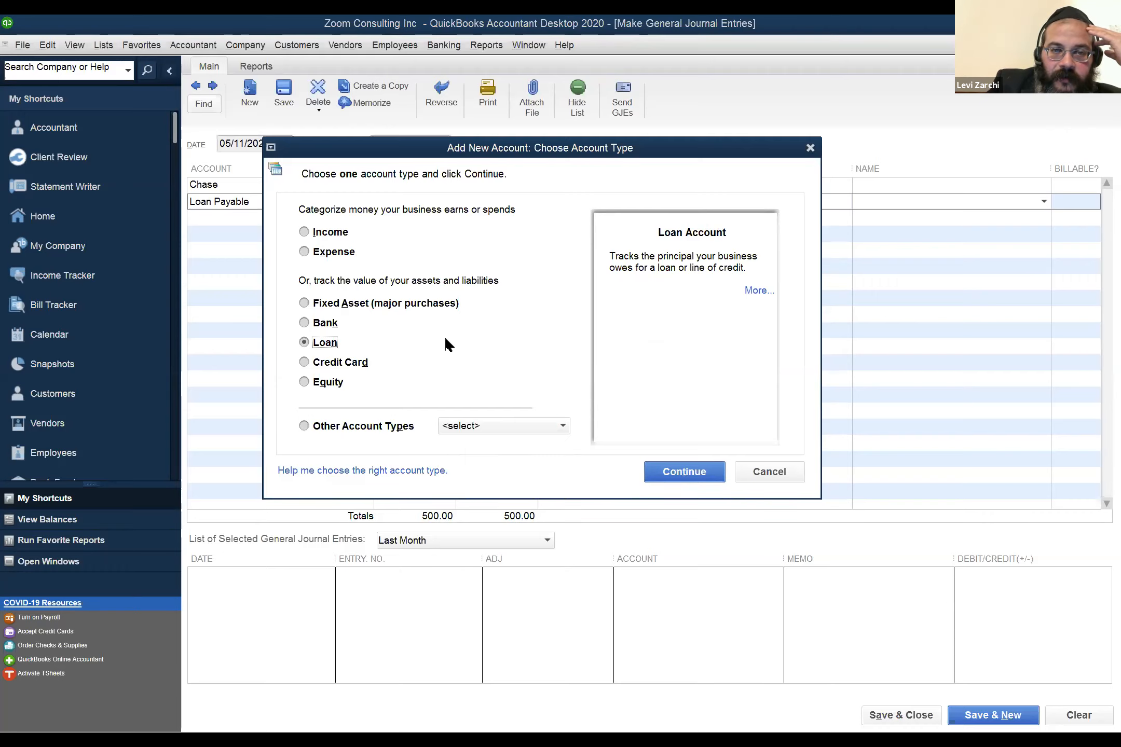
key("Return")
left_click(597, 477)
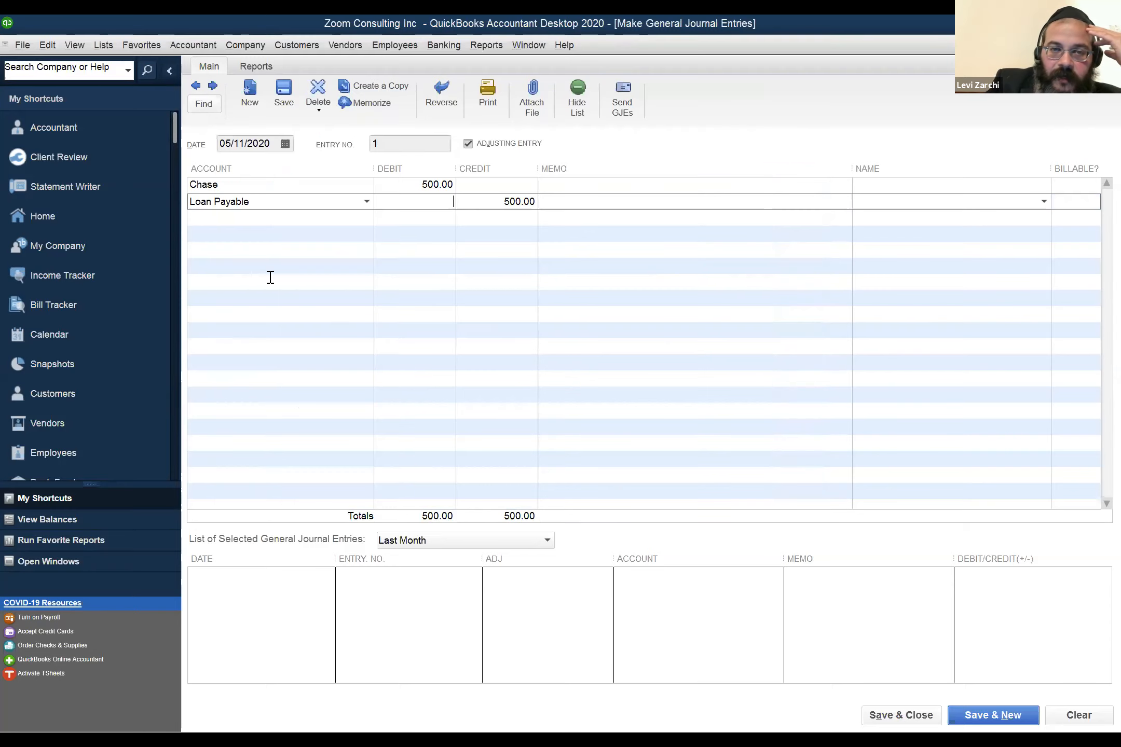
- Change the credit on the Loan Payable line to 250 and move on to the third journal line
left_click(400, 184)
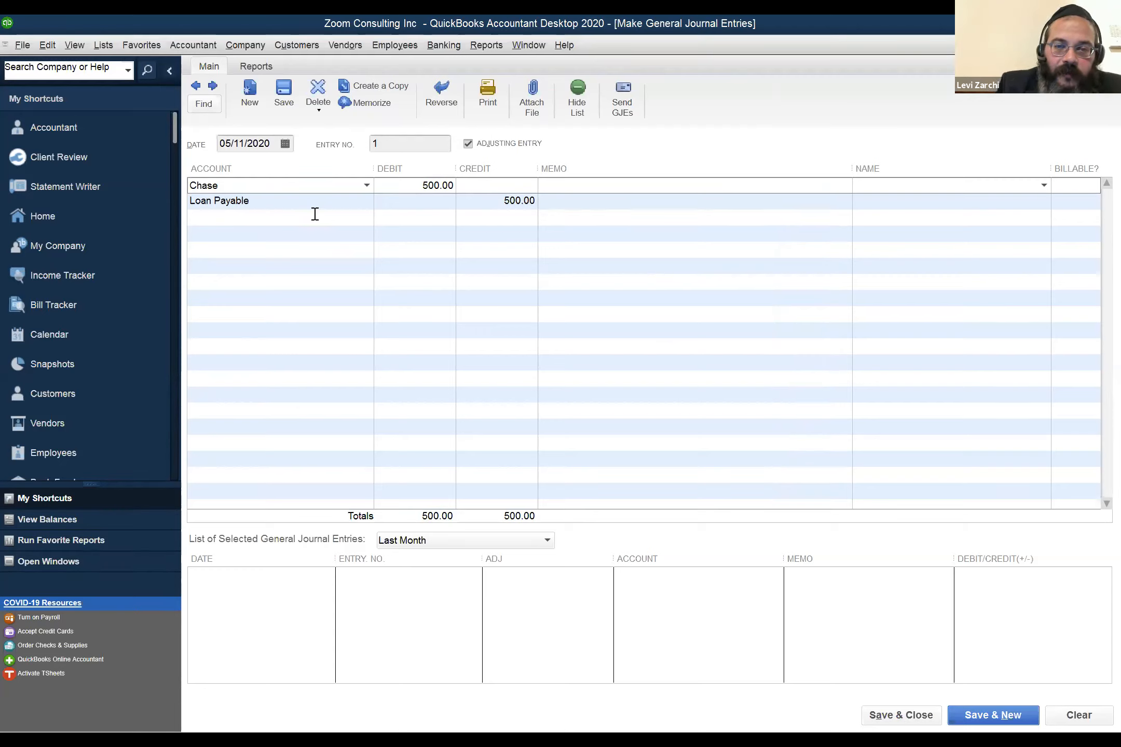
left_click(524, 202)
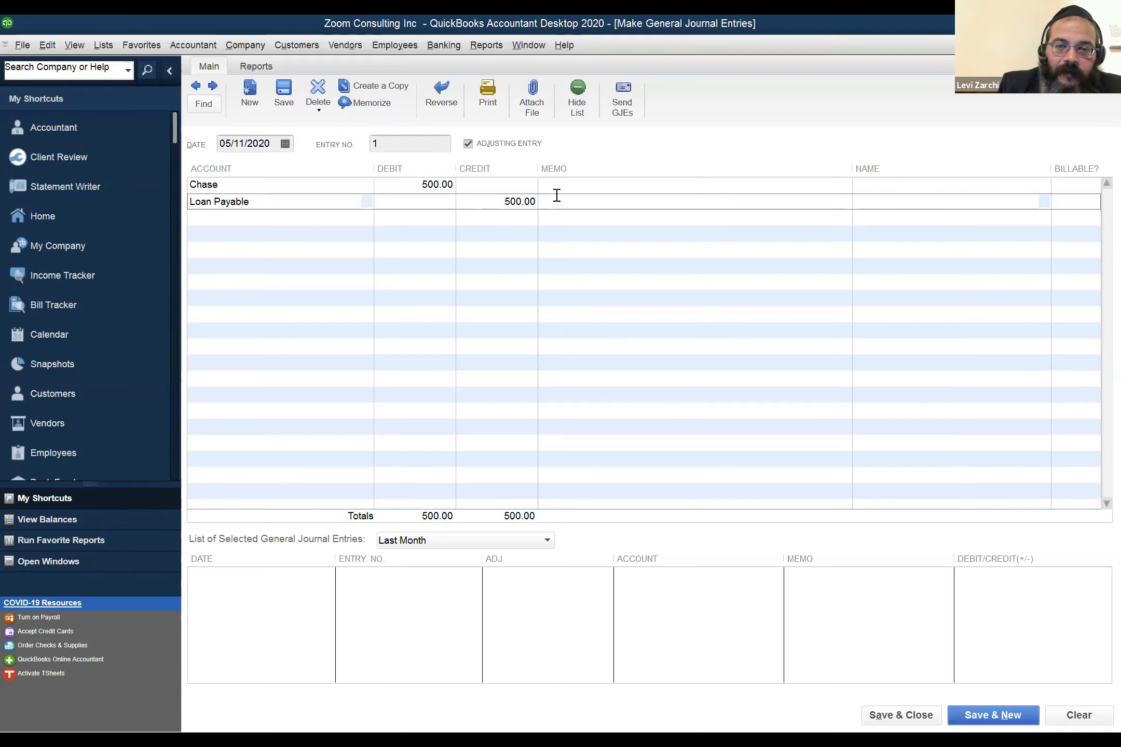
type("250")
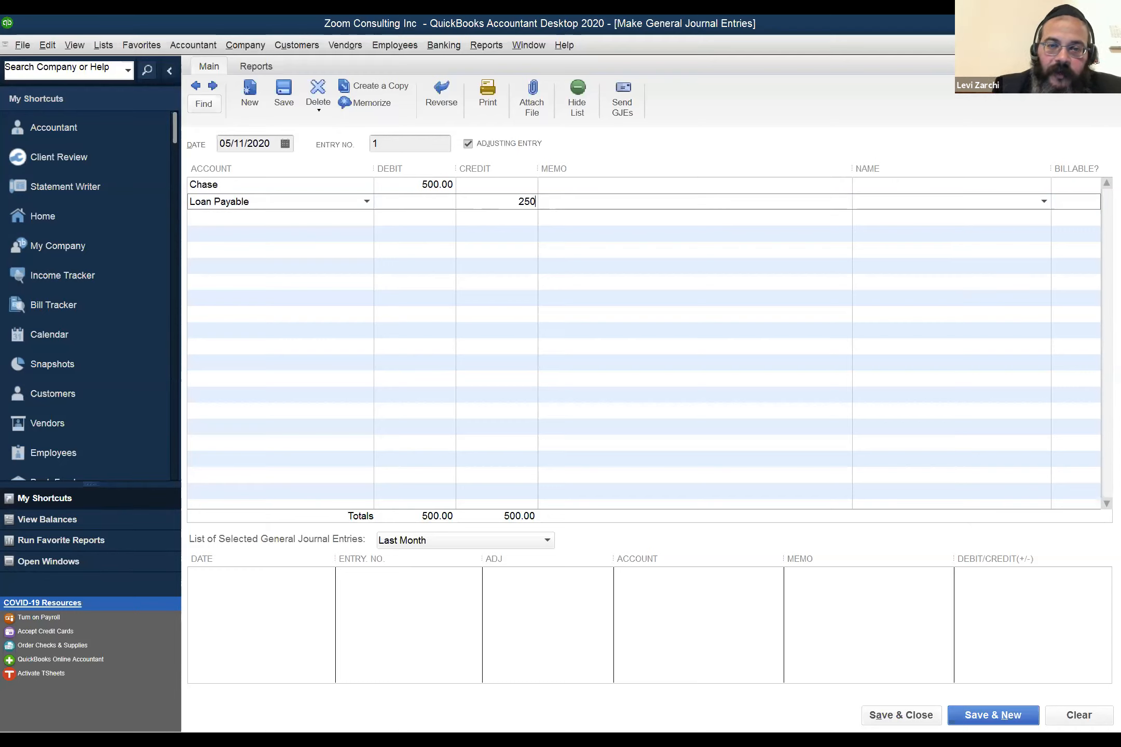
left_click(437, 217)
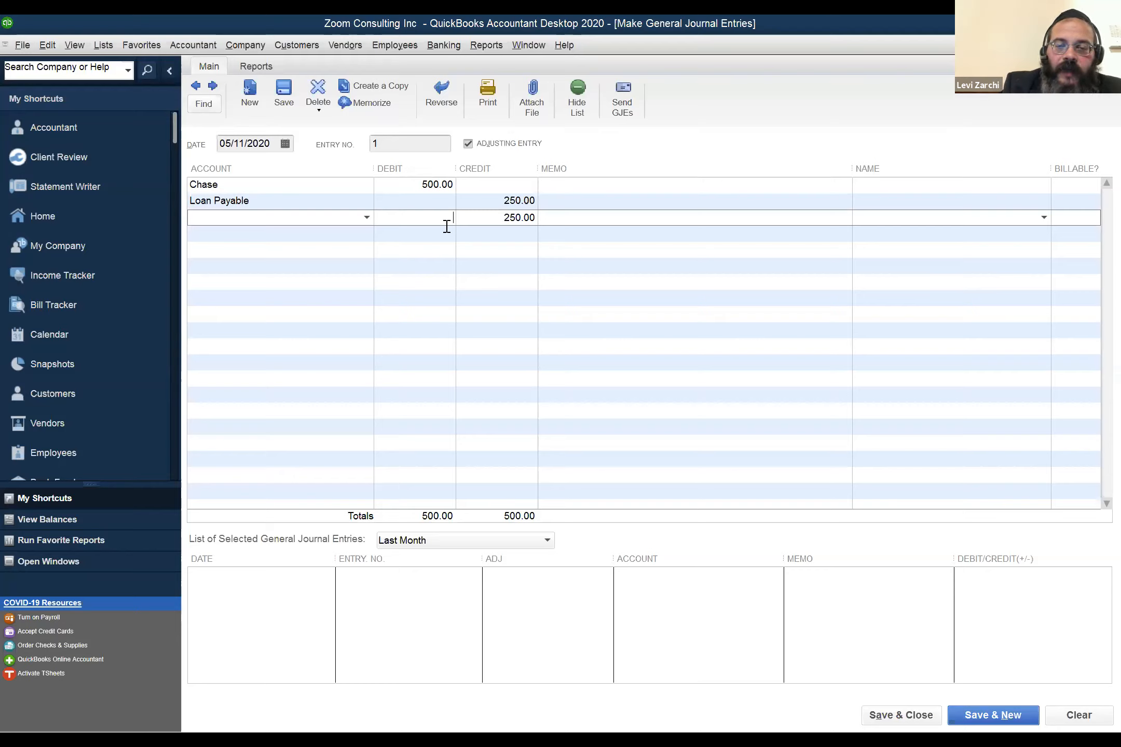
- Assign the Opening Balance Equity account to the third journal line for the remaining 250.00 credit
left_click(332, 213)
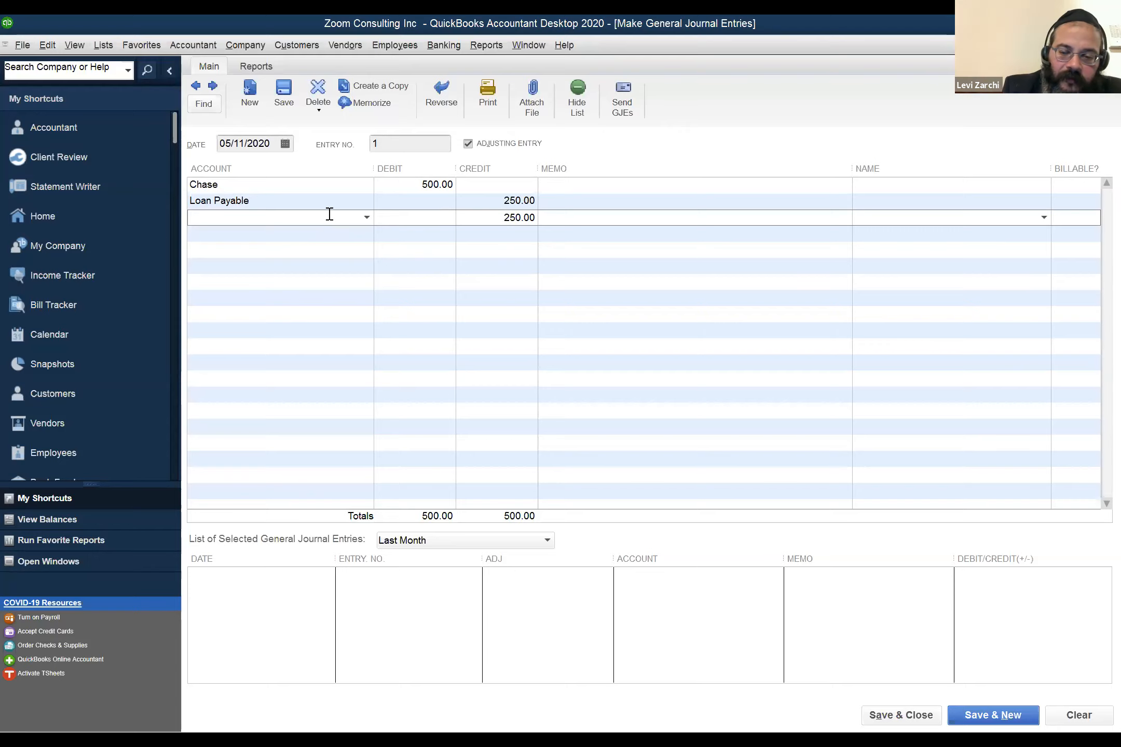
left_click(367, 217)
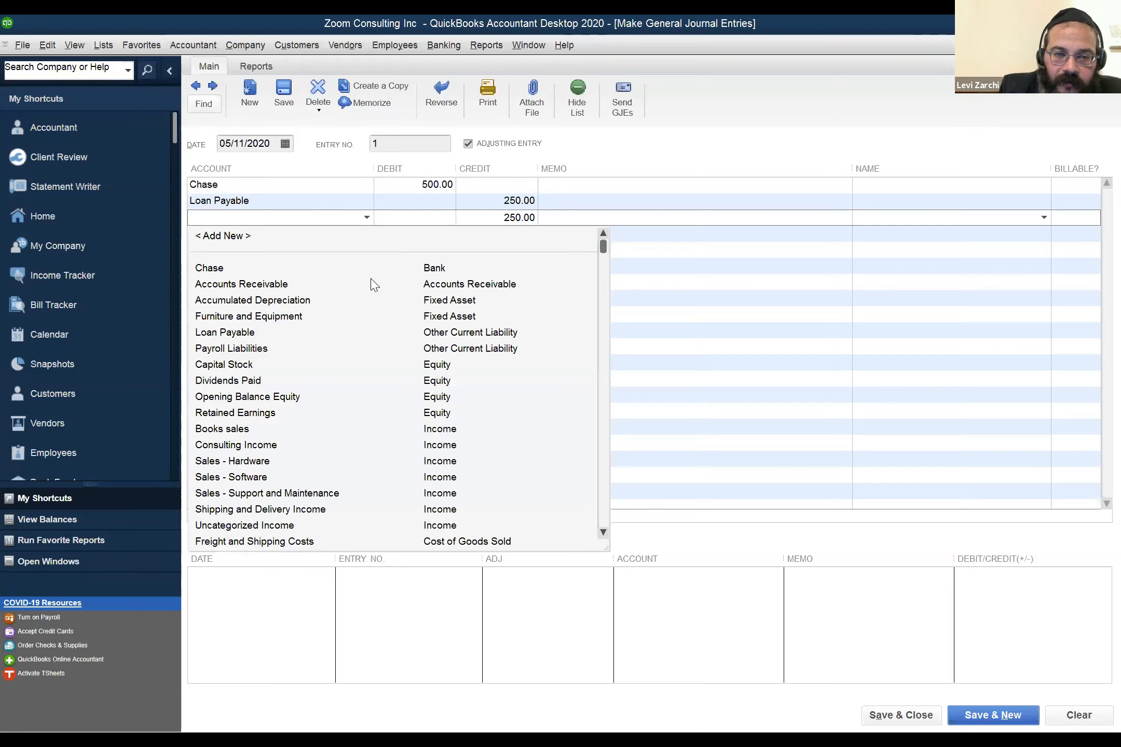
left_click(300, 398)
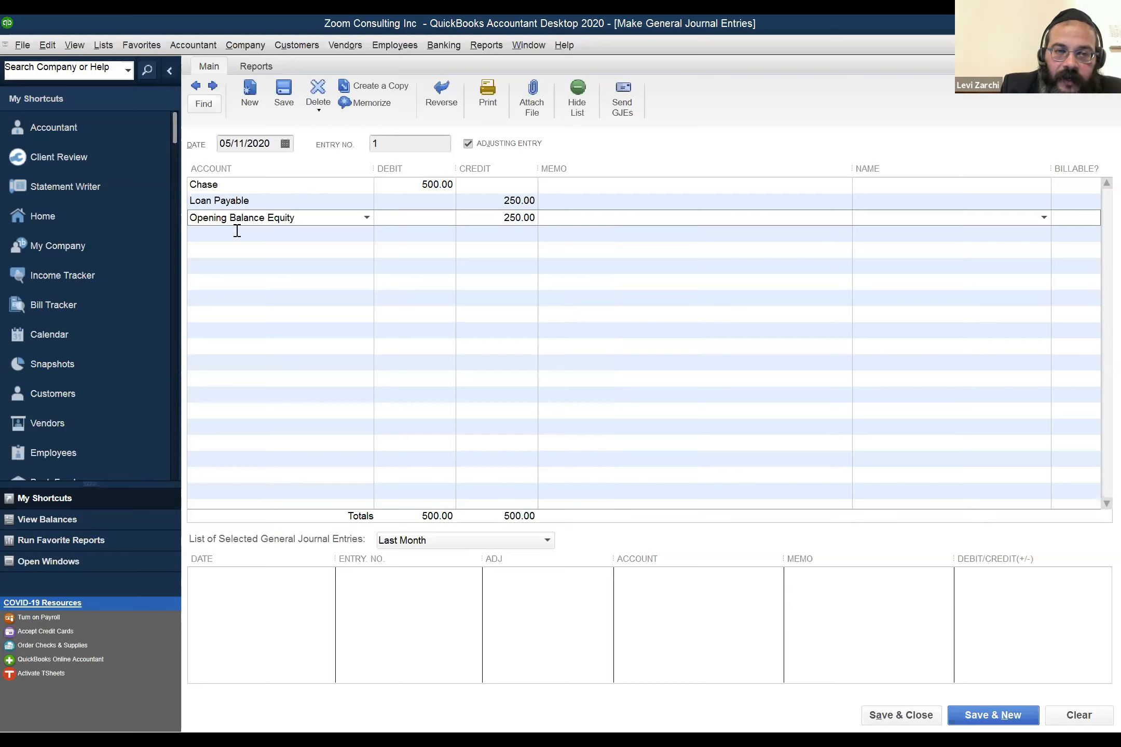
left_click(478, 219)
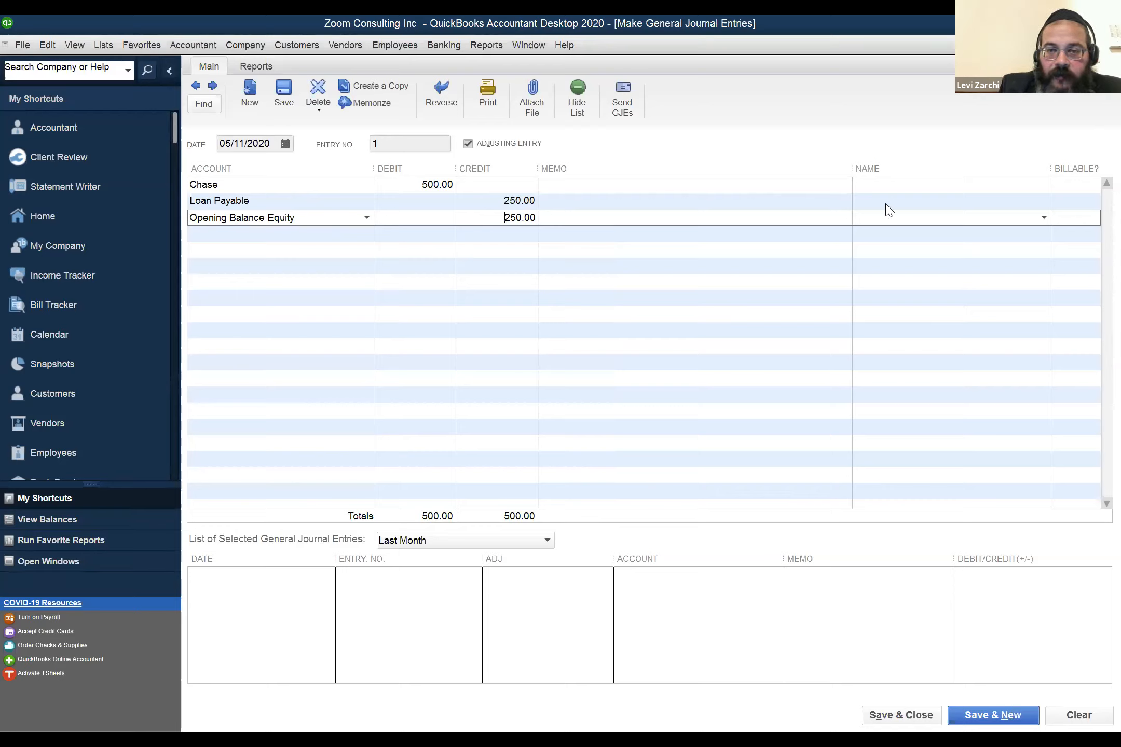
- Add the lender as a new vendor and use that name on the Loan Payable line
left_click(906, 198)
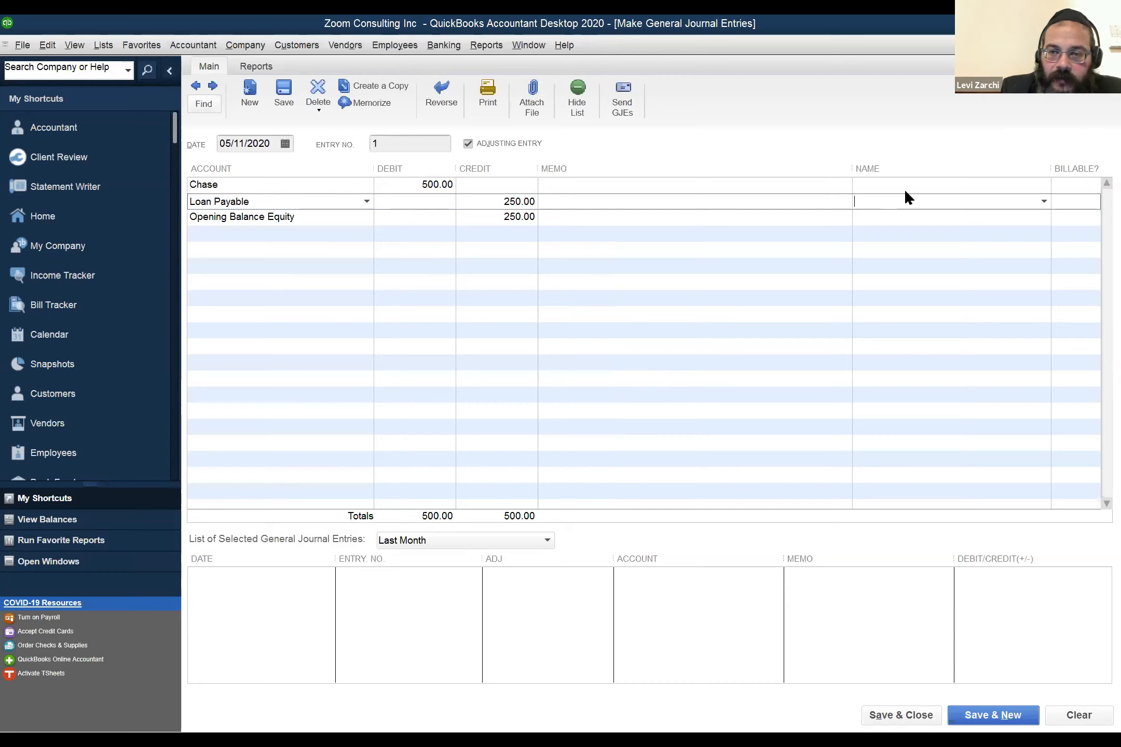
type("S")
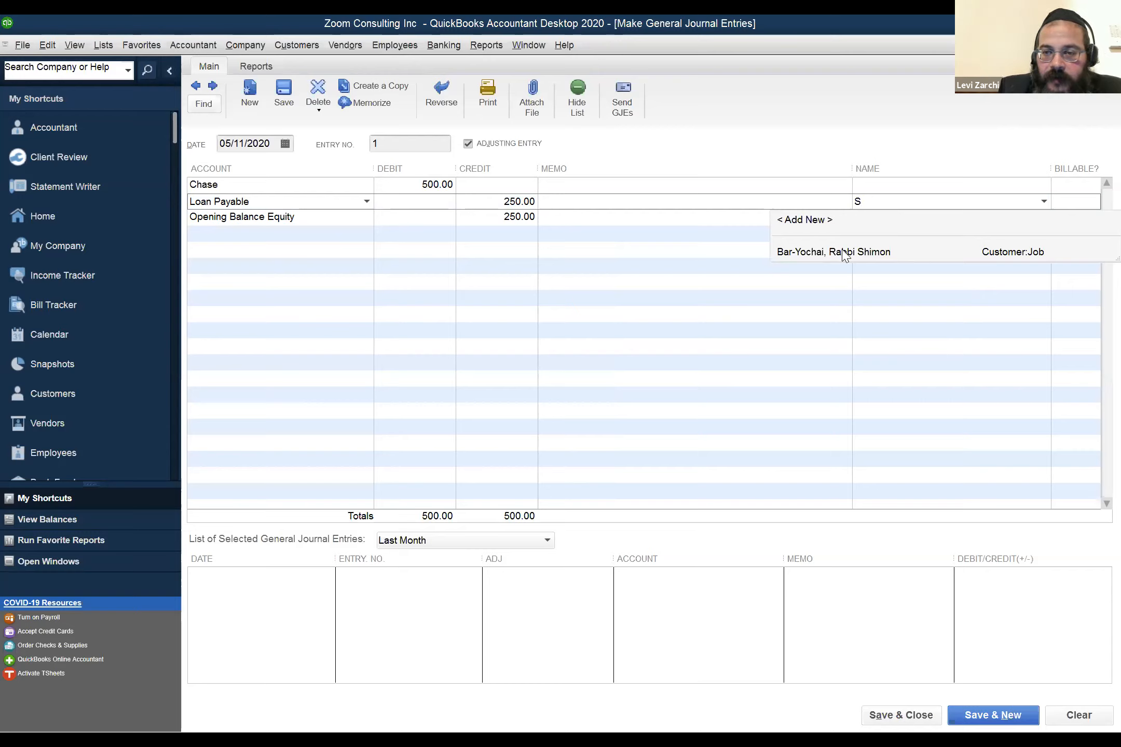
left_click(858, 225)
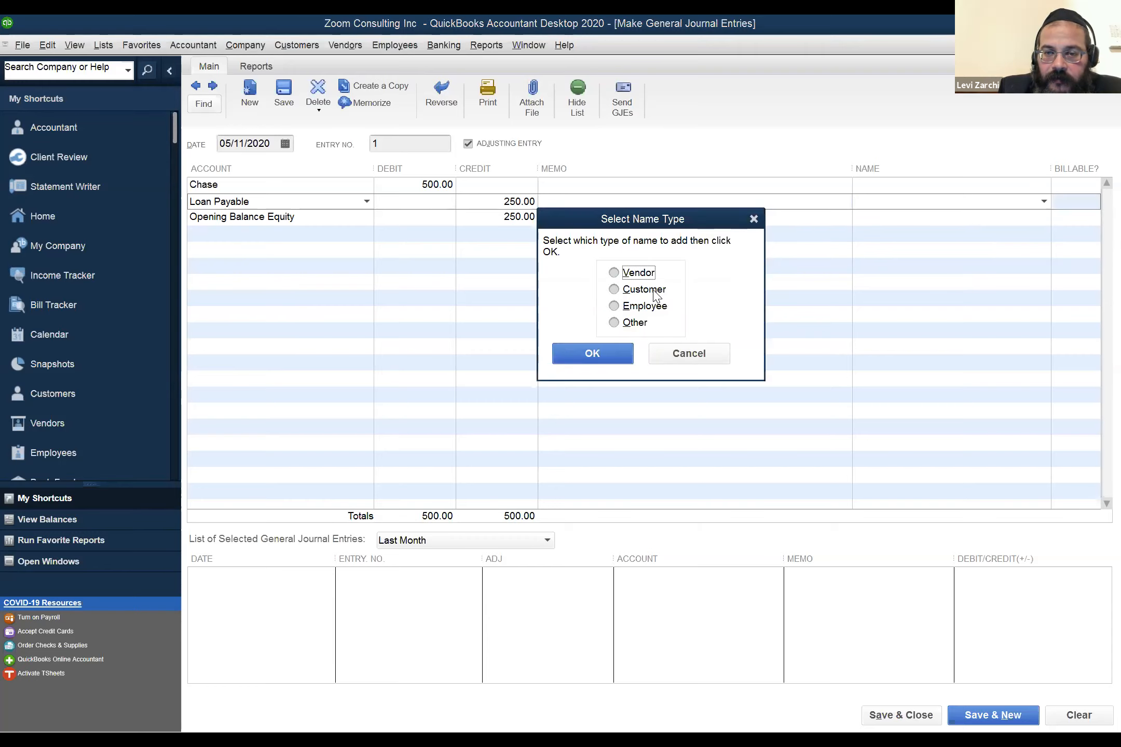
left_click(638, 276)
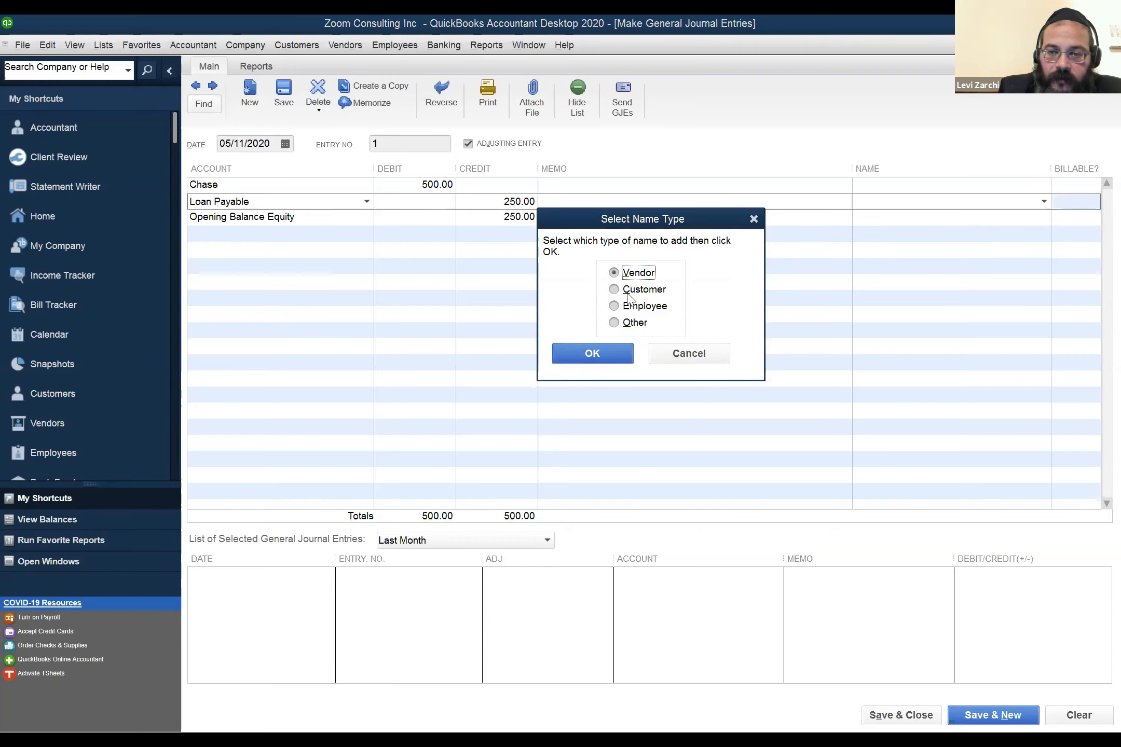
left_click(605, 358)
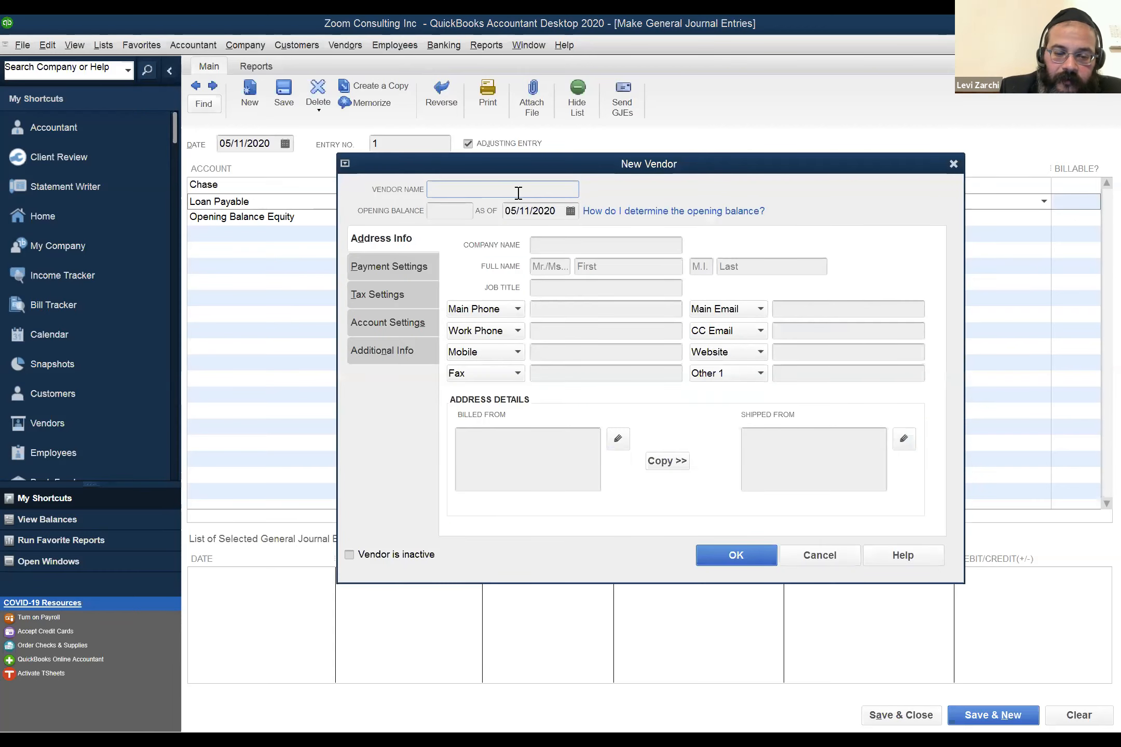
type("Shimon")
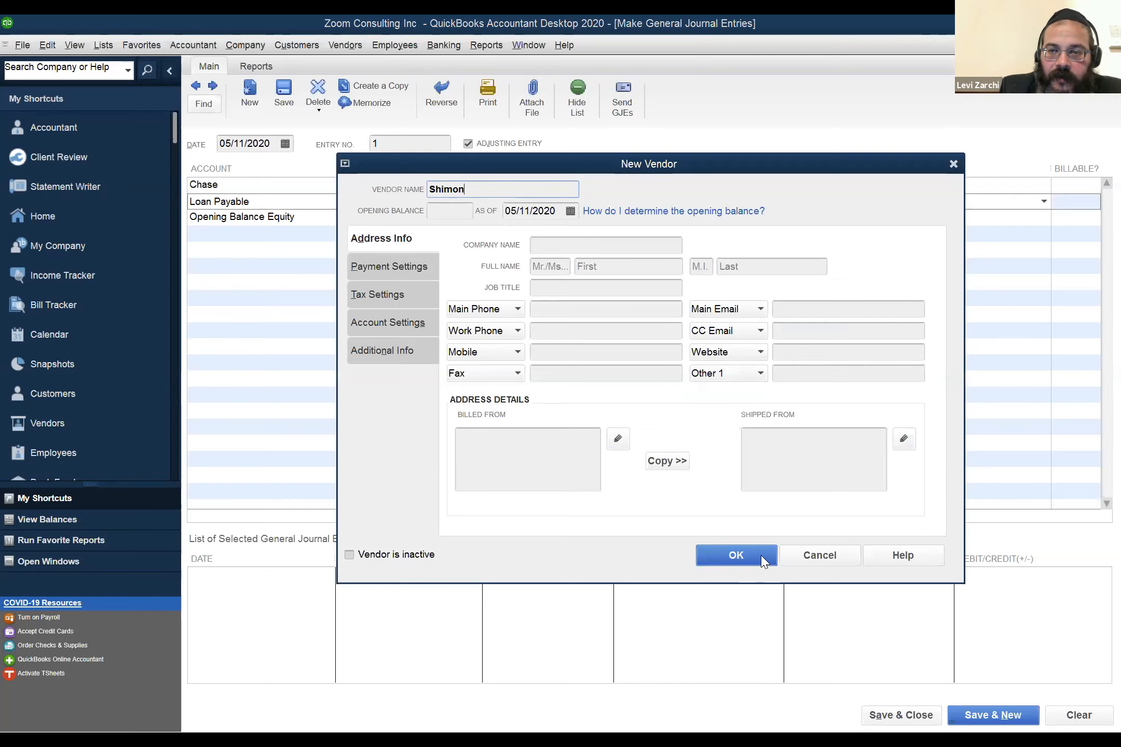
left_click(736, 555)
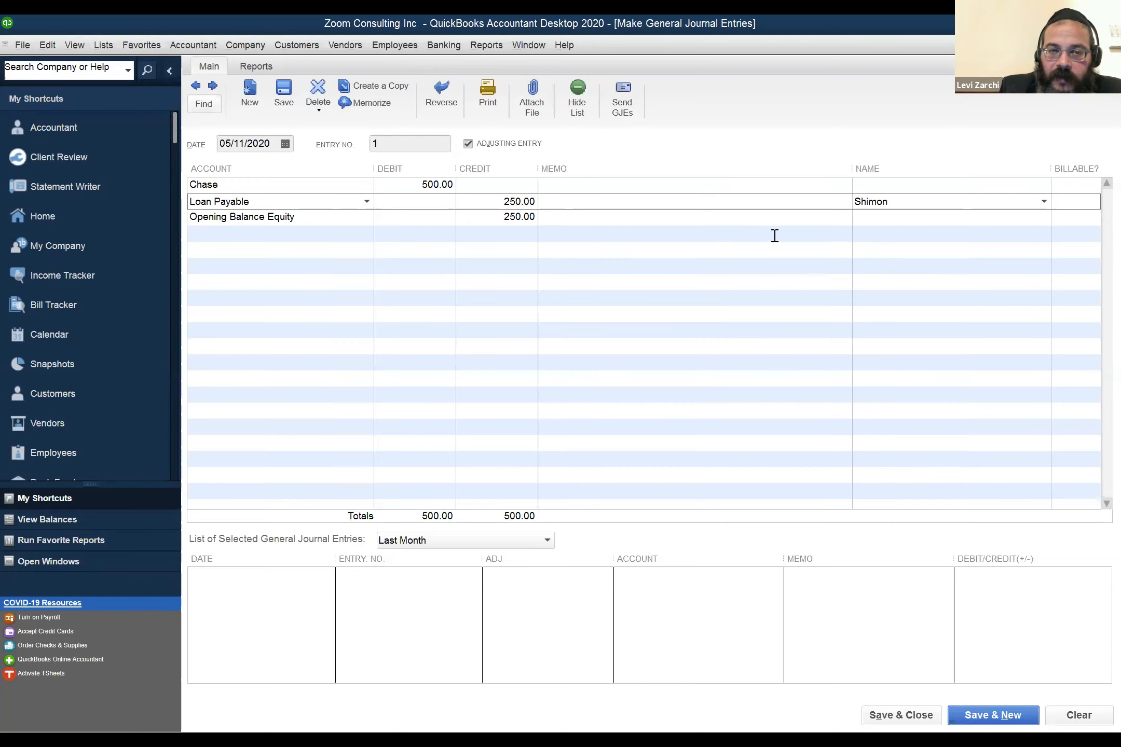
- Enter the owner's first name on the Opening Balance Equity line and add it as a new name of type Other
left_click(886, 222)
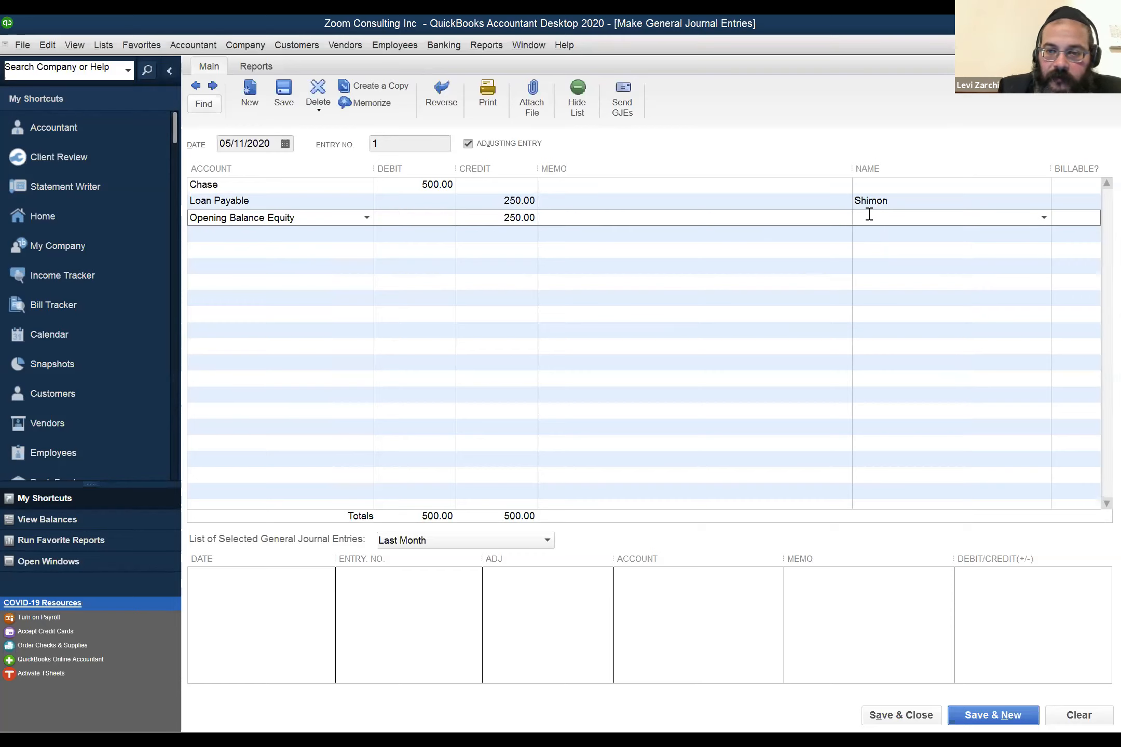
type("Reuven")
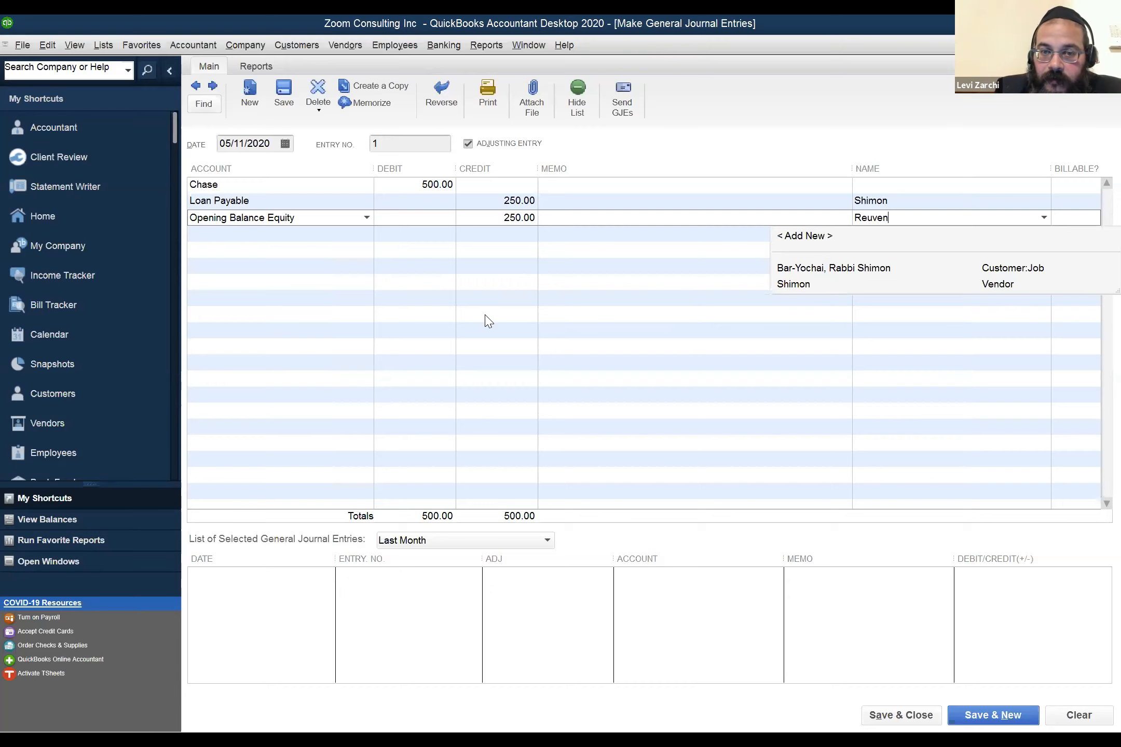
key("Tab")
left_click(494, 315)
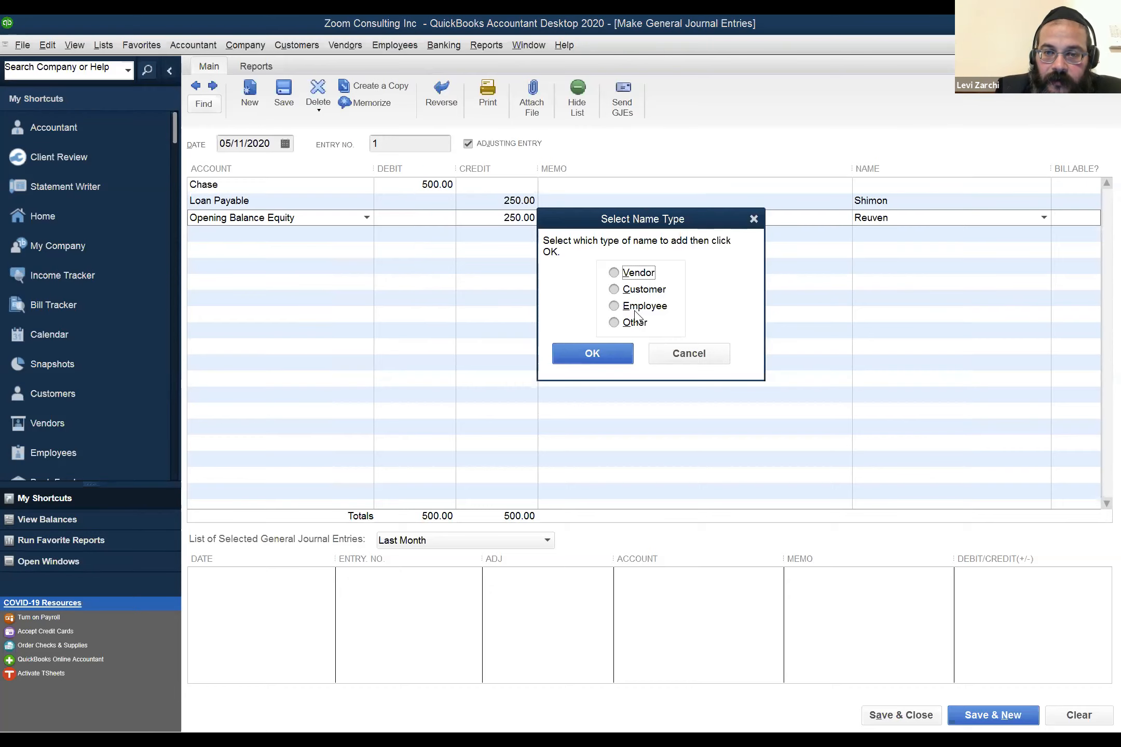
left_click(634, 322)
left_click(593, 354)
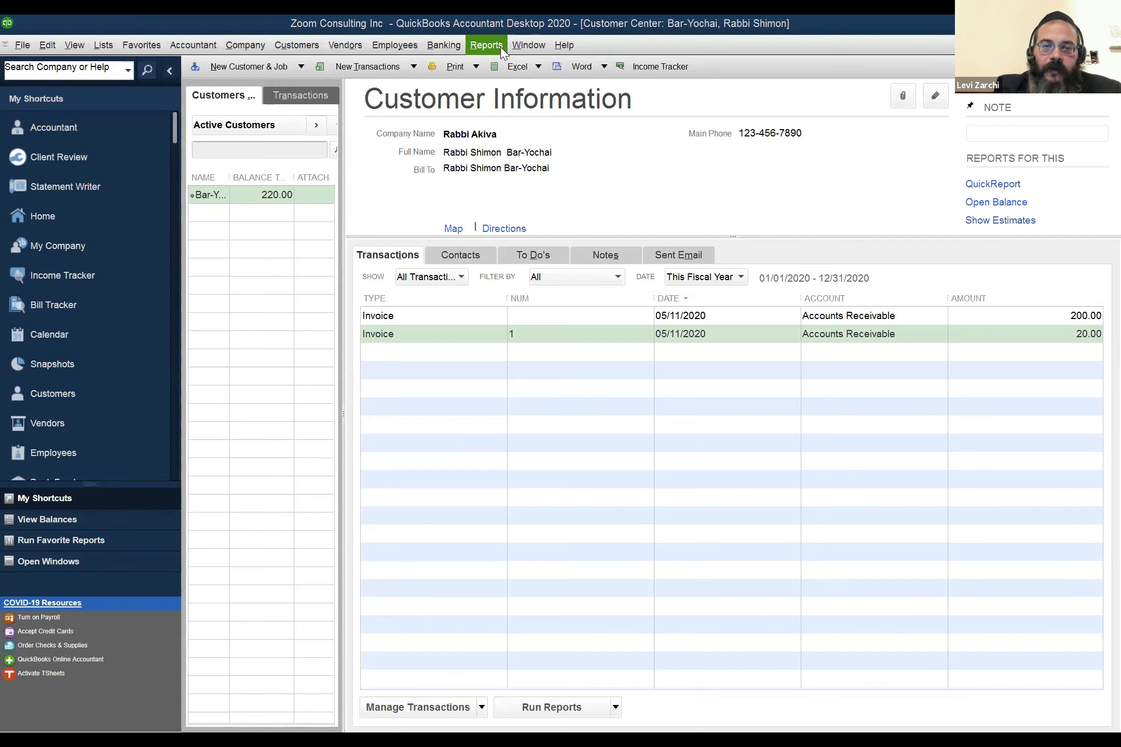
left_click(471, 46)
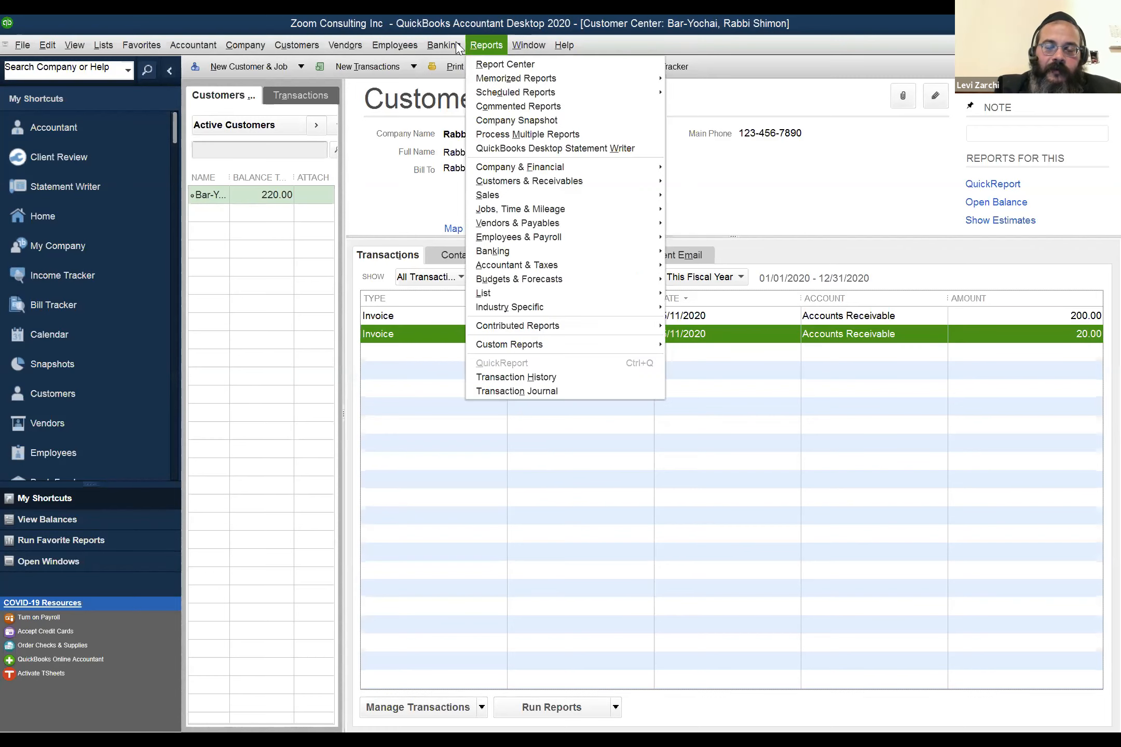
mouse_move(455, 47)
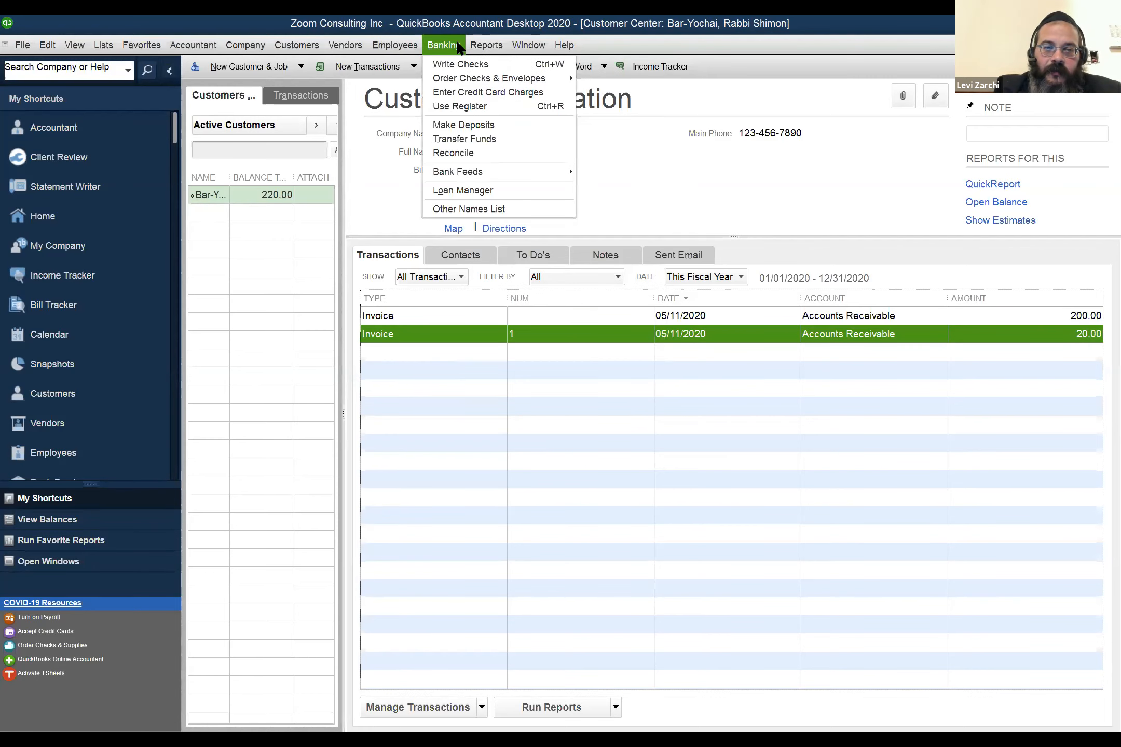
left_click(248, 205)
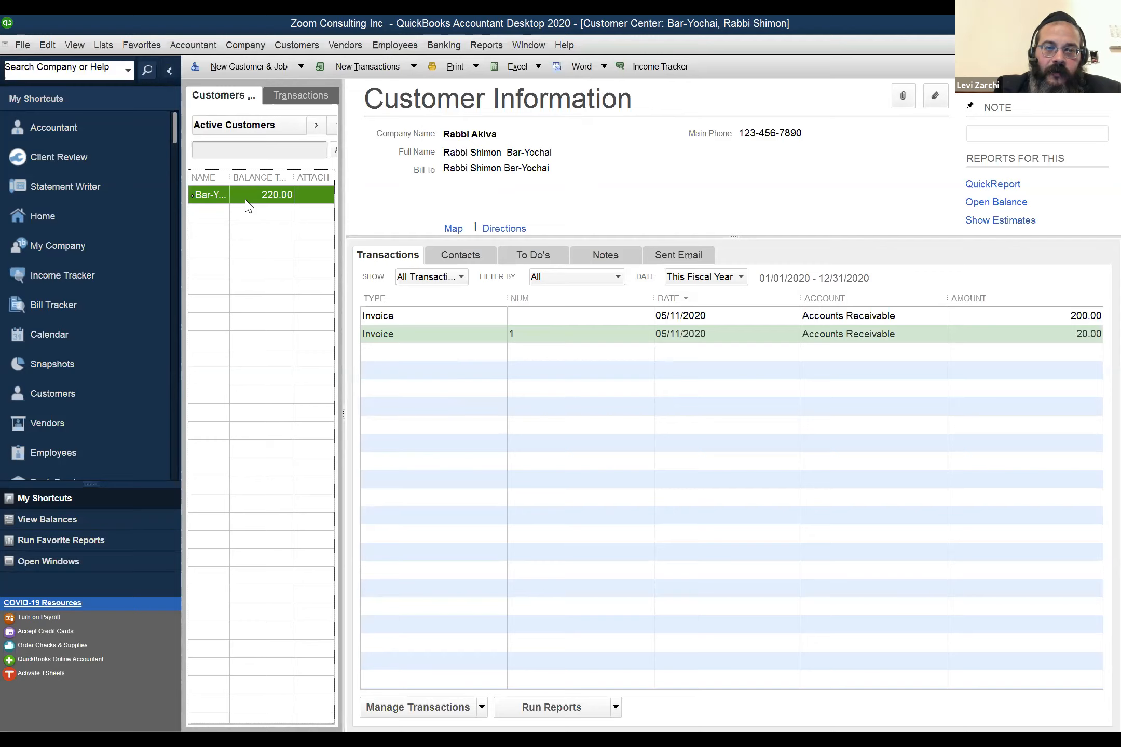
left_click(499, 337)
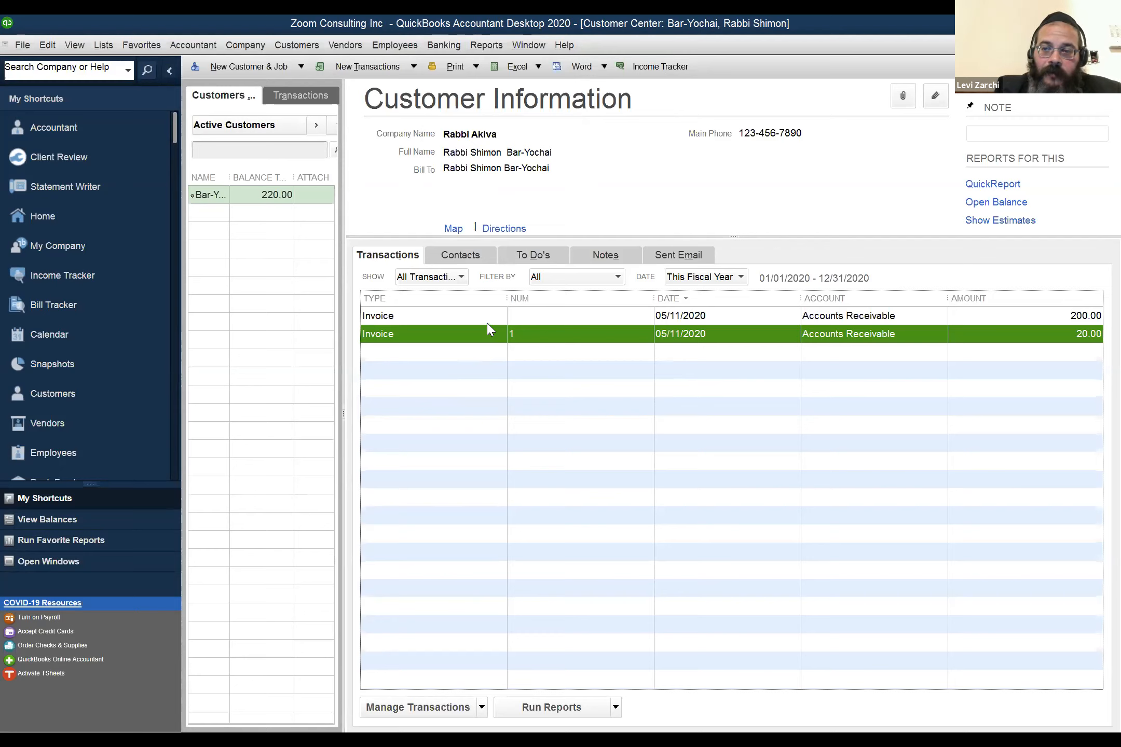
left_click(488, 323)
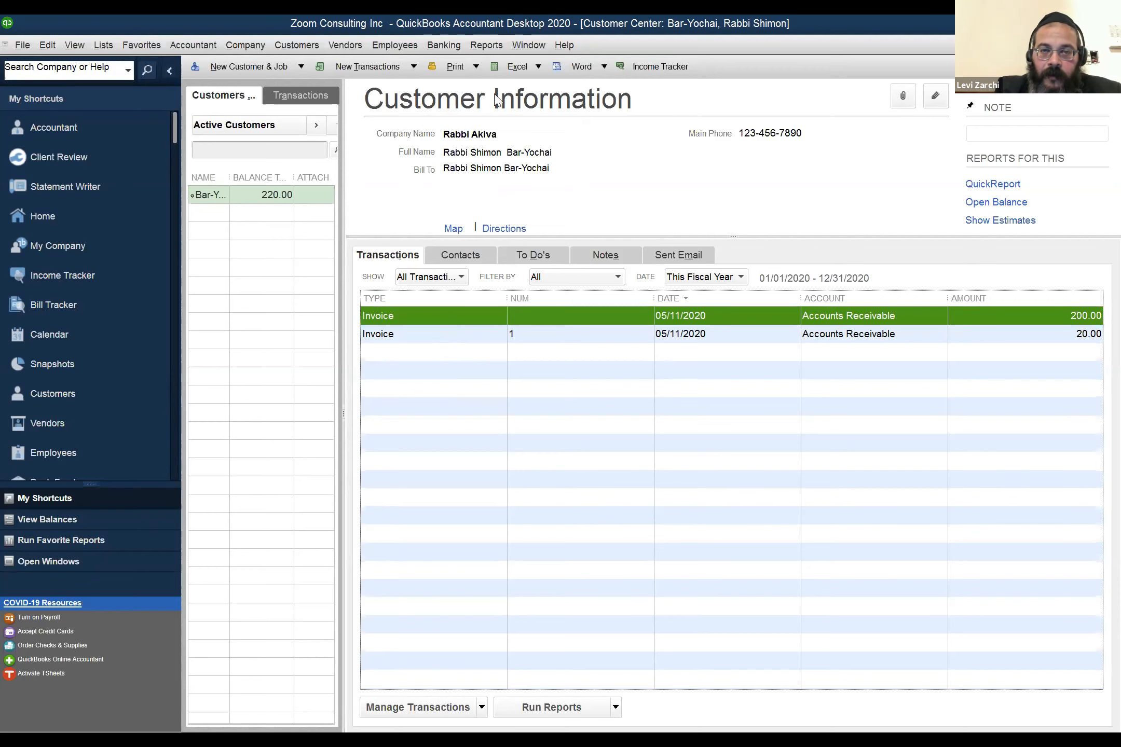
- Run the Profit & Loss Standard report for the company
left_click(491, 48)
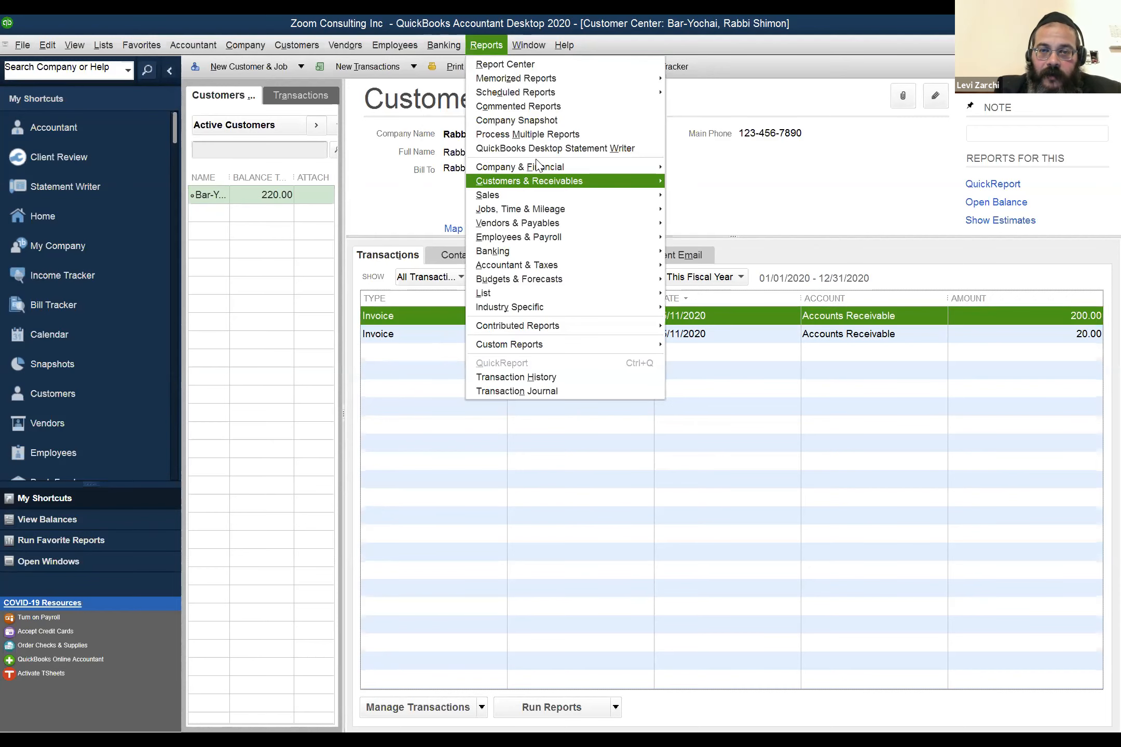
mouse_move(537, 171)
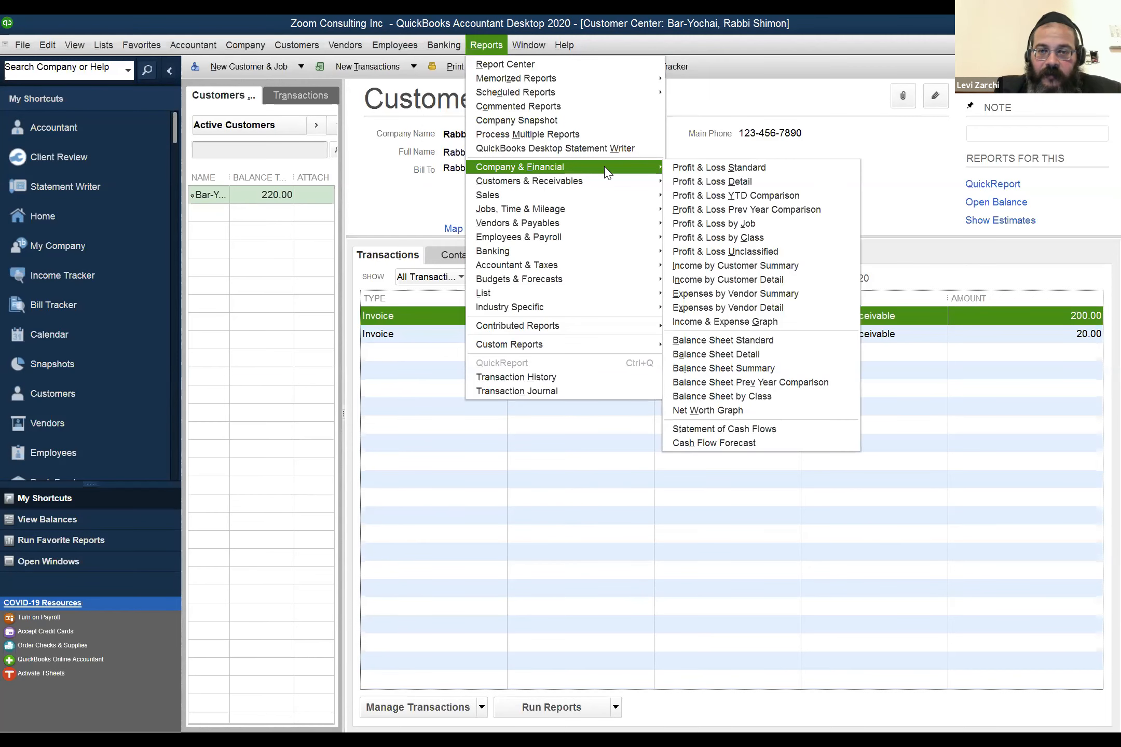
left_click(683, 169)
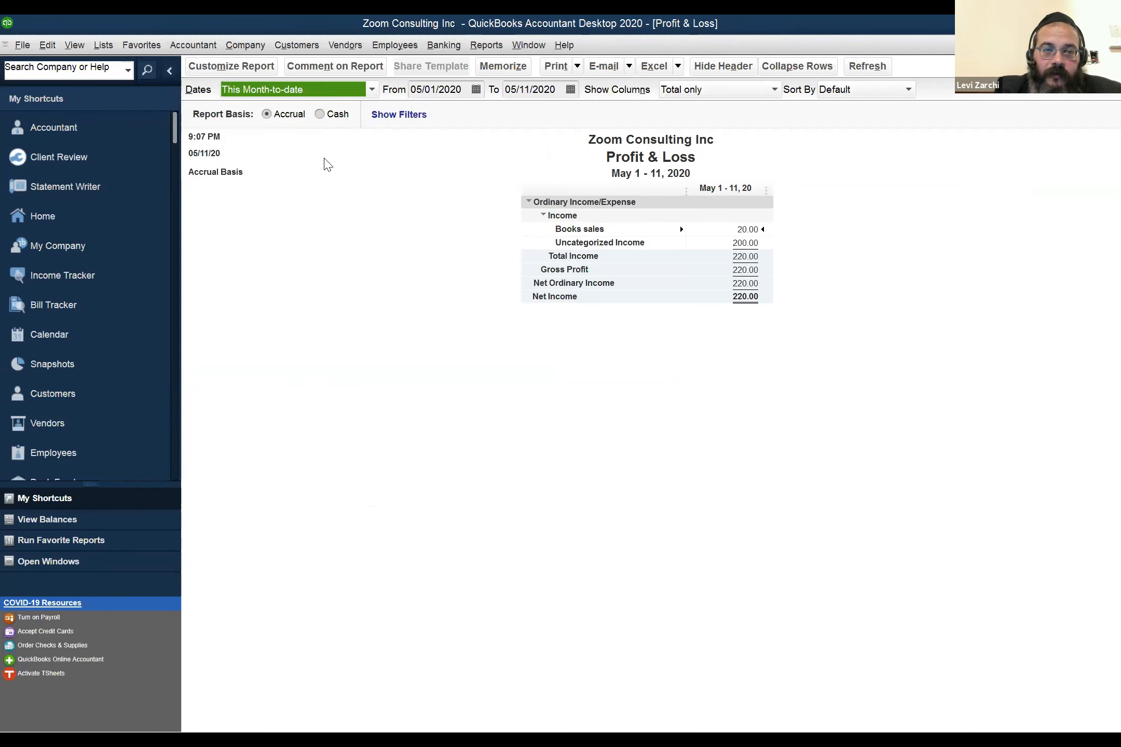
- Set the Profit & Loss report's date range to This Fiscal Year
left_click(372, 89)
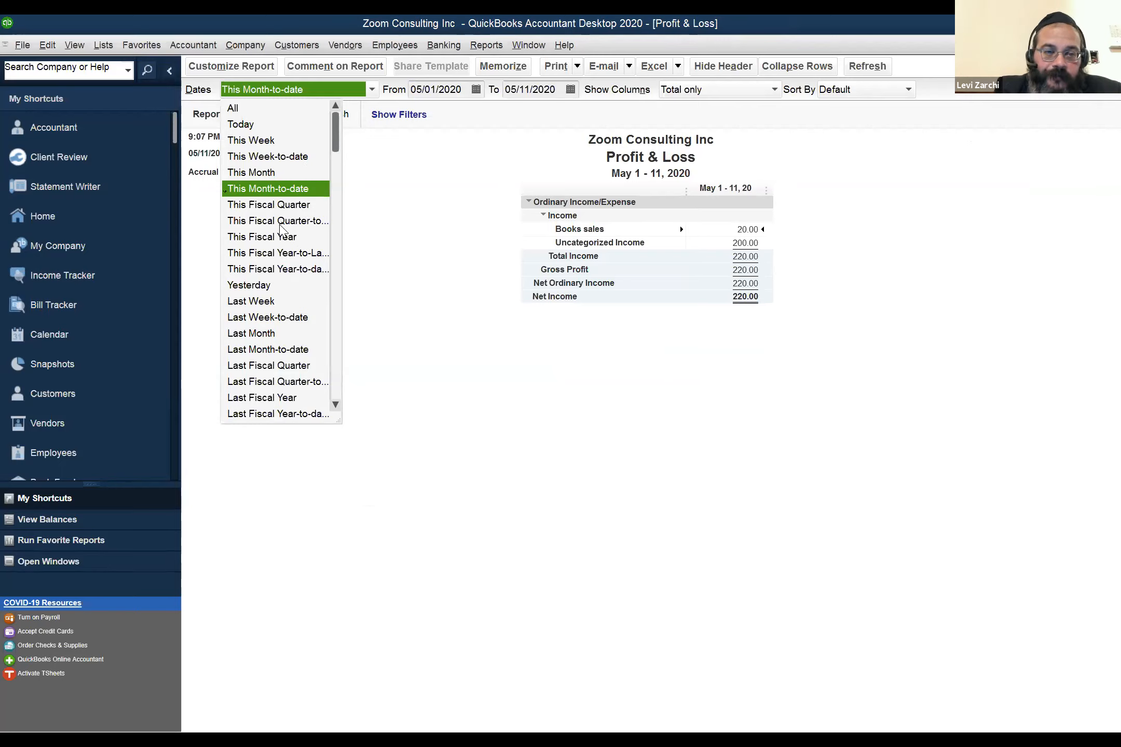
scroll(283, 229, "down", 2)
scroll(288, 265, "up", 2)
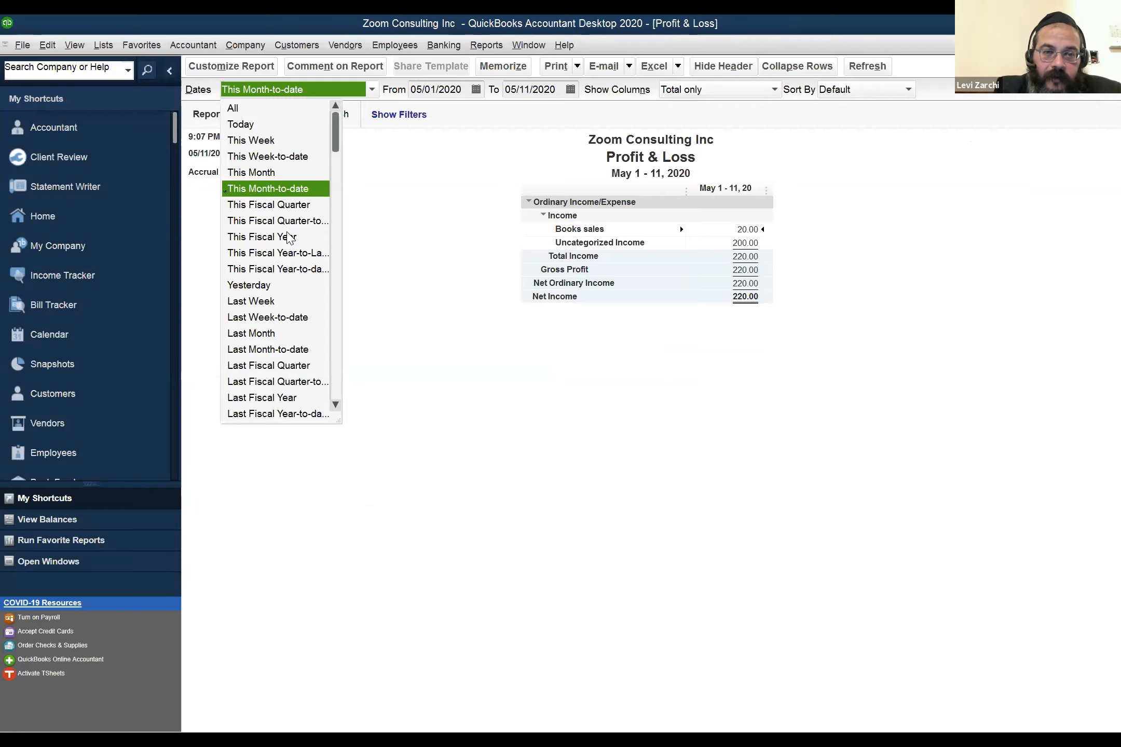
left_click(289, 238)
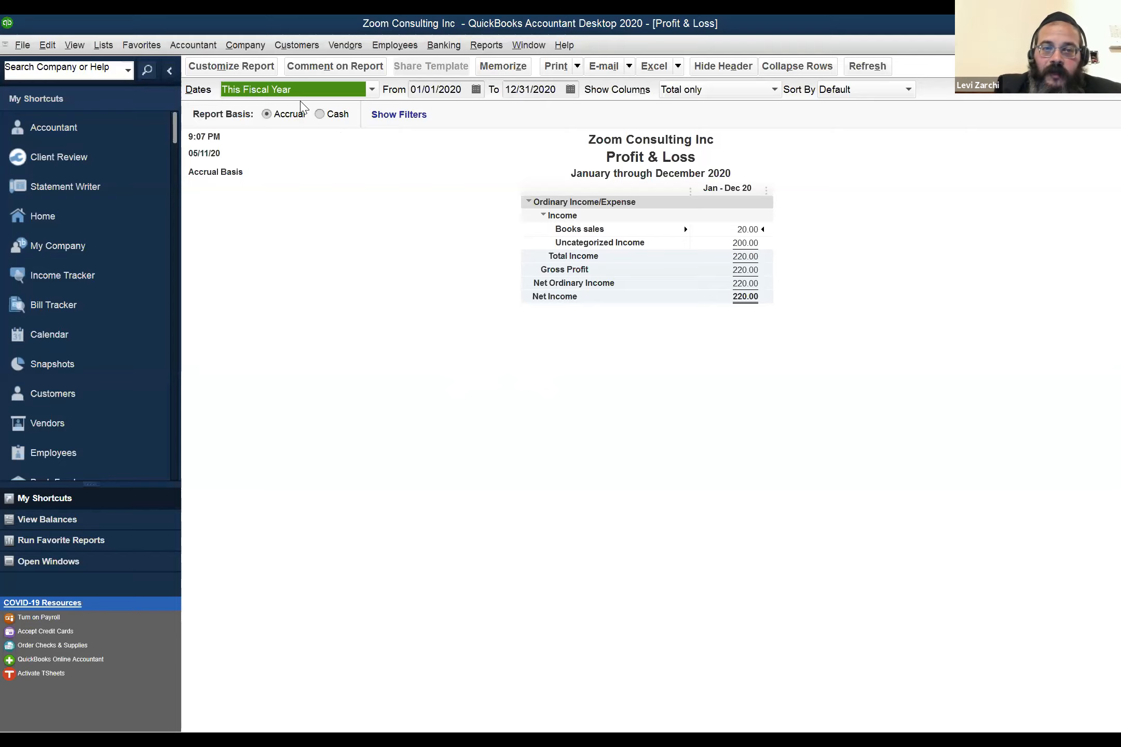
- Compare the Profit & Loss report on Cash and Accrual basis, ending on Accrual
left_click(333, 119)
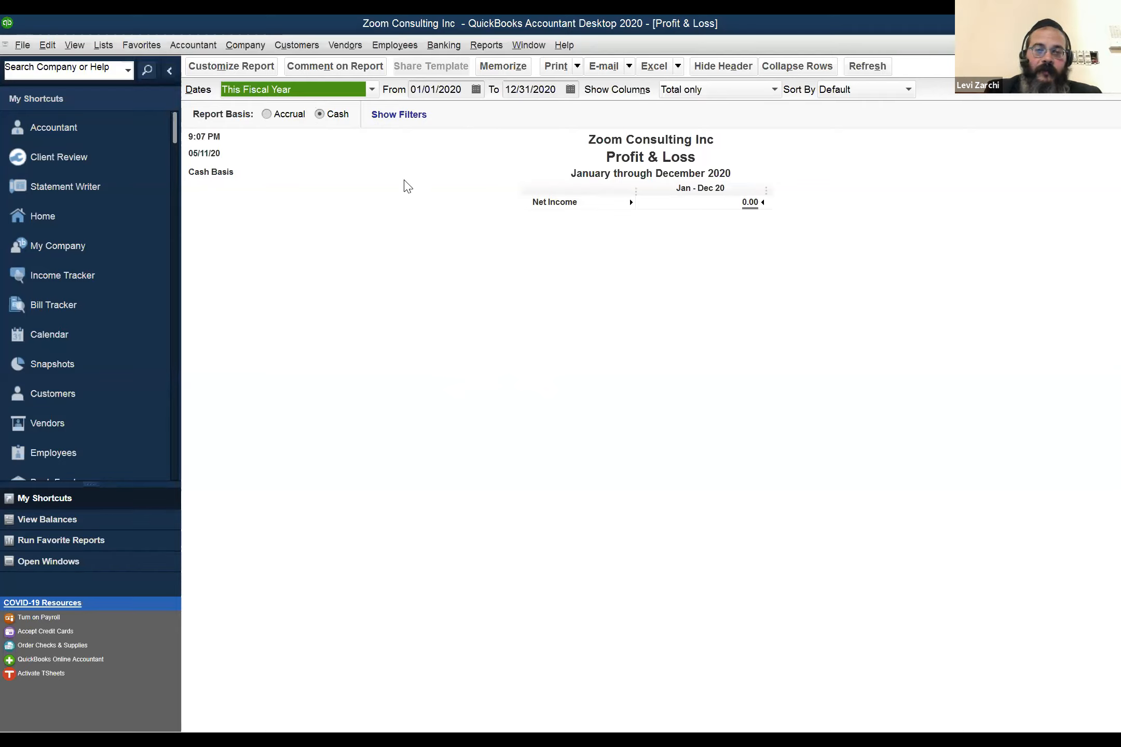
left_click(279, 114)
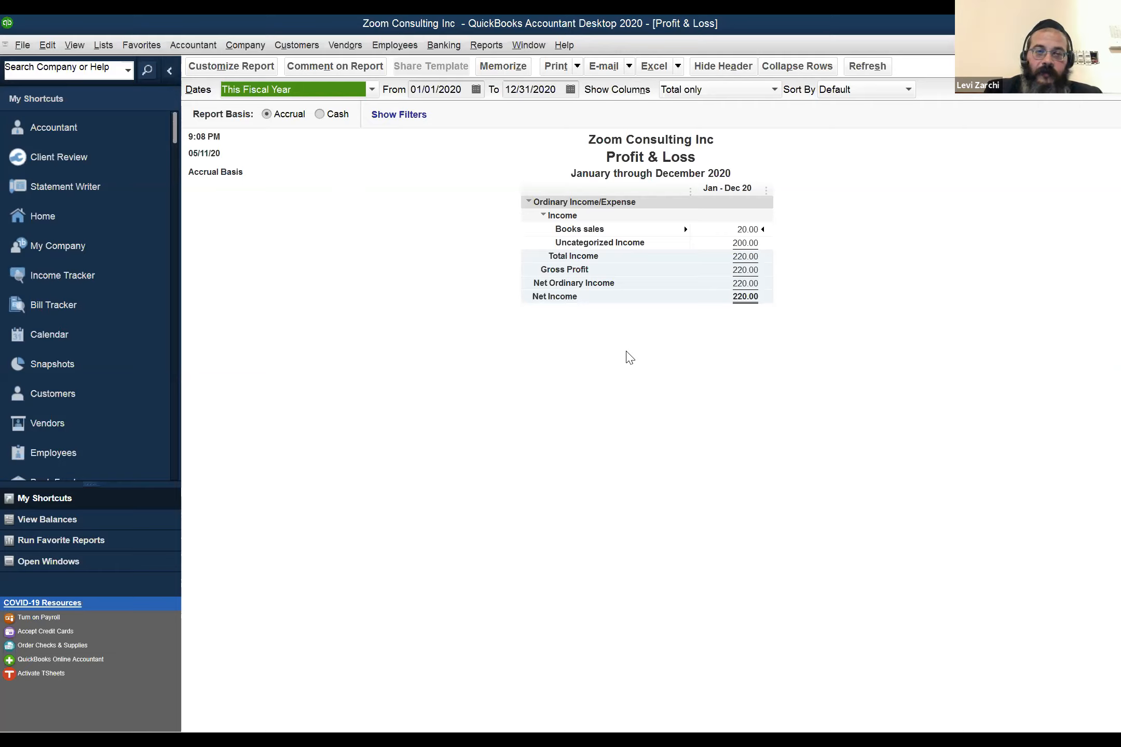
left_click(320, 114)
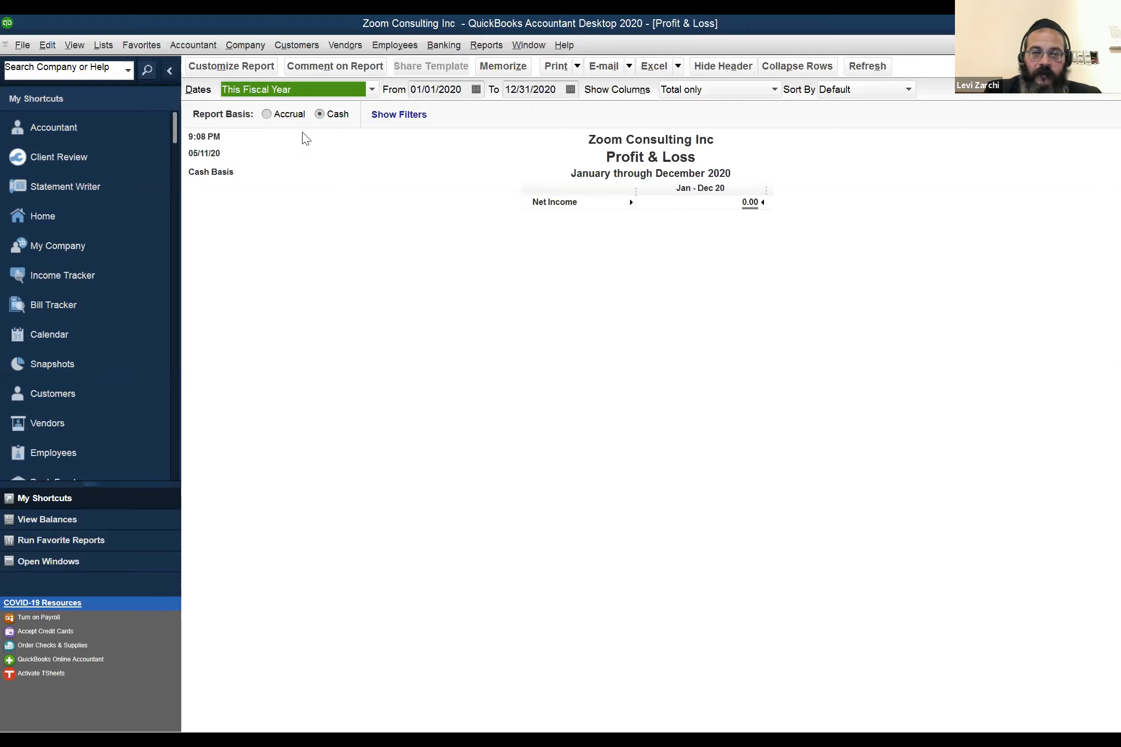
left_click(294, 113)
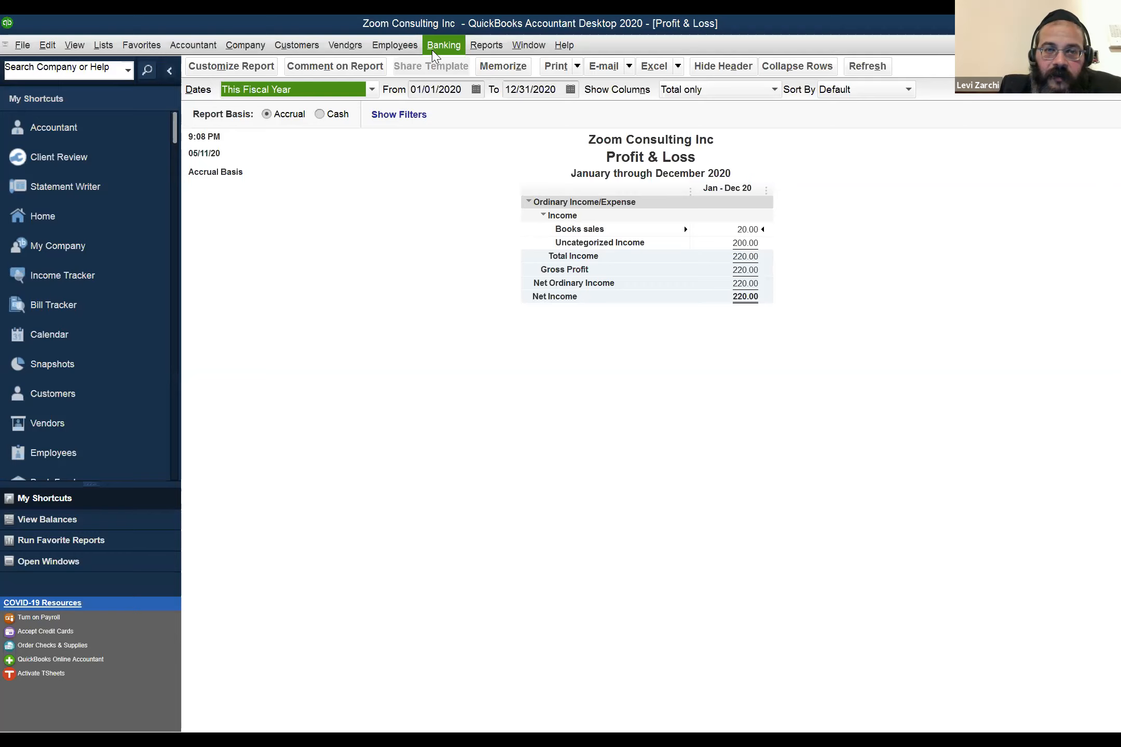
- Run the Balance Sheet Standard report and examine the Accounts Receivable amount
left_click(472, 49)
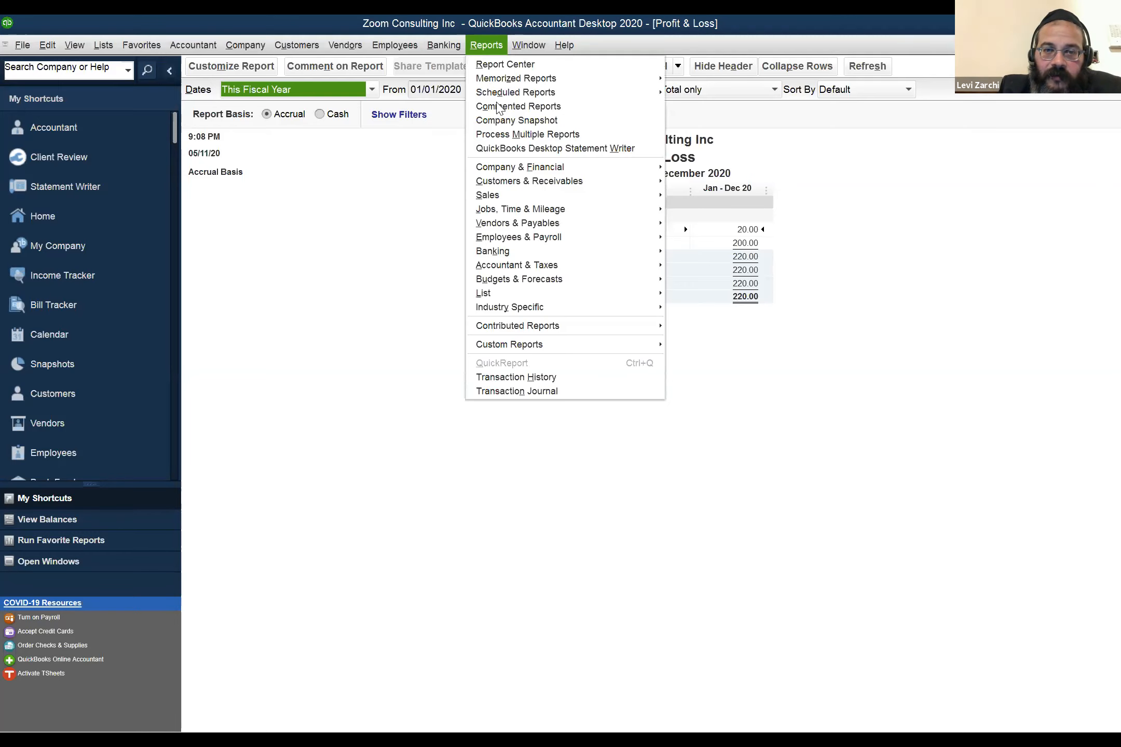
mouse_move(521, 173)
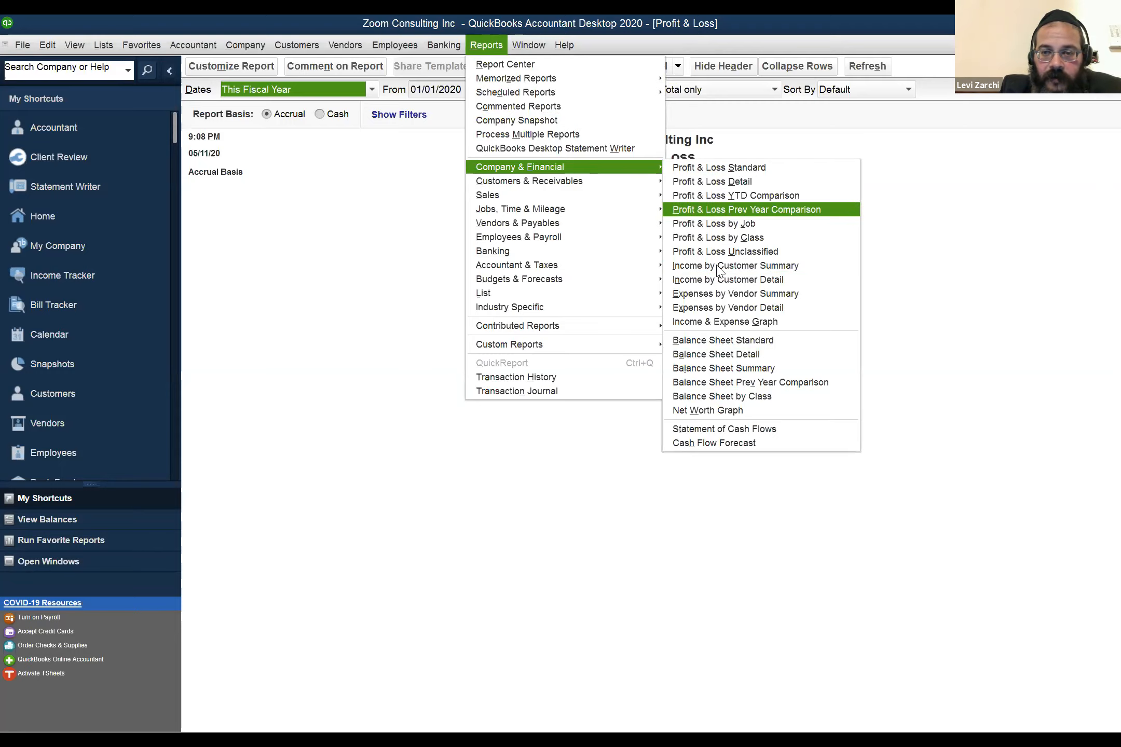
left_click(716, 343)
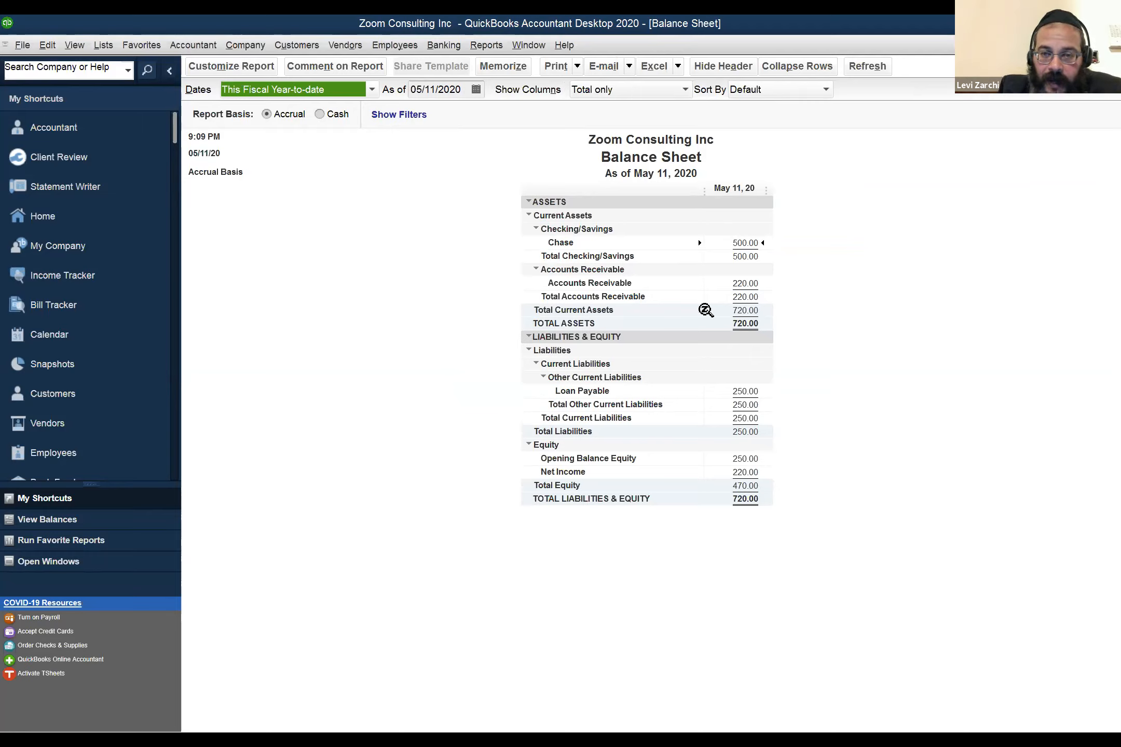
left_click(736, 285)
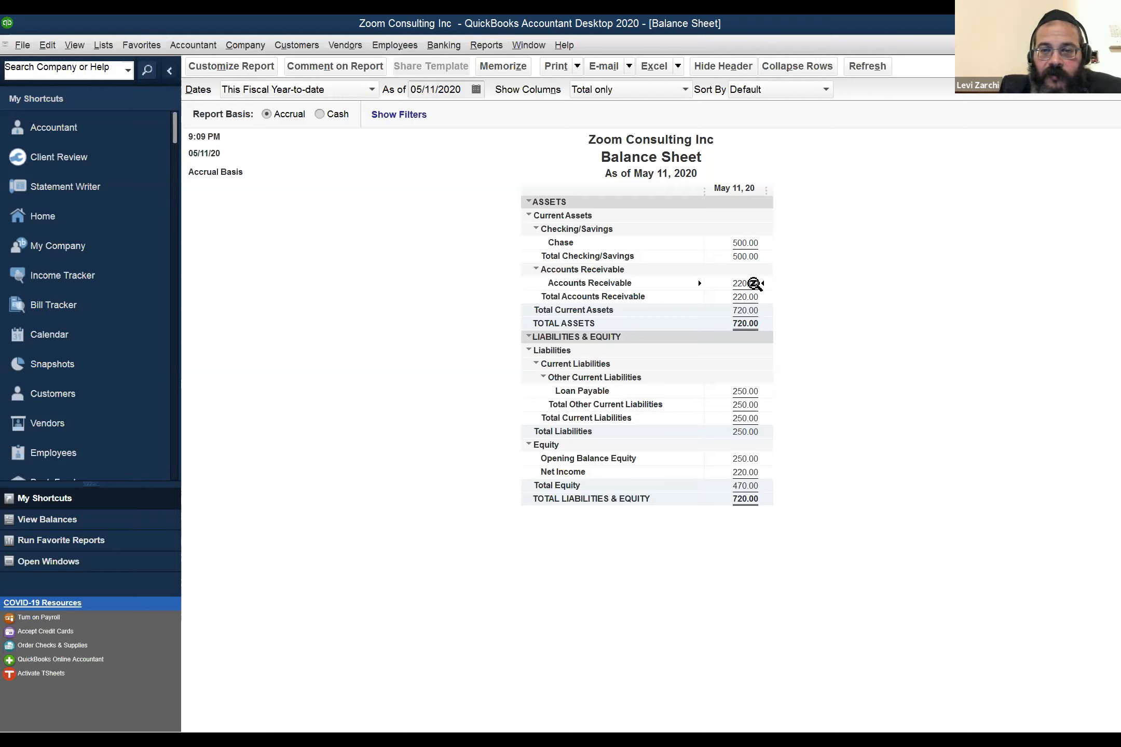
- Switch the Balance Sheet to Cash basis and examine Opening Balance Equity and total liabilities and equity
left_click(341, 118)
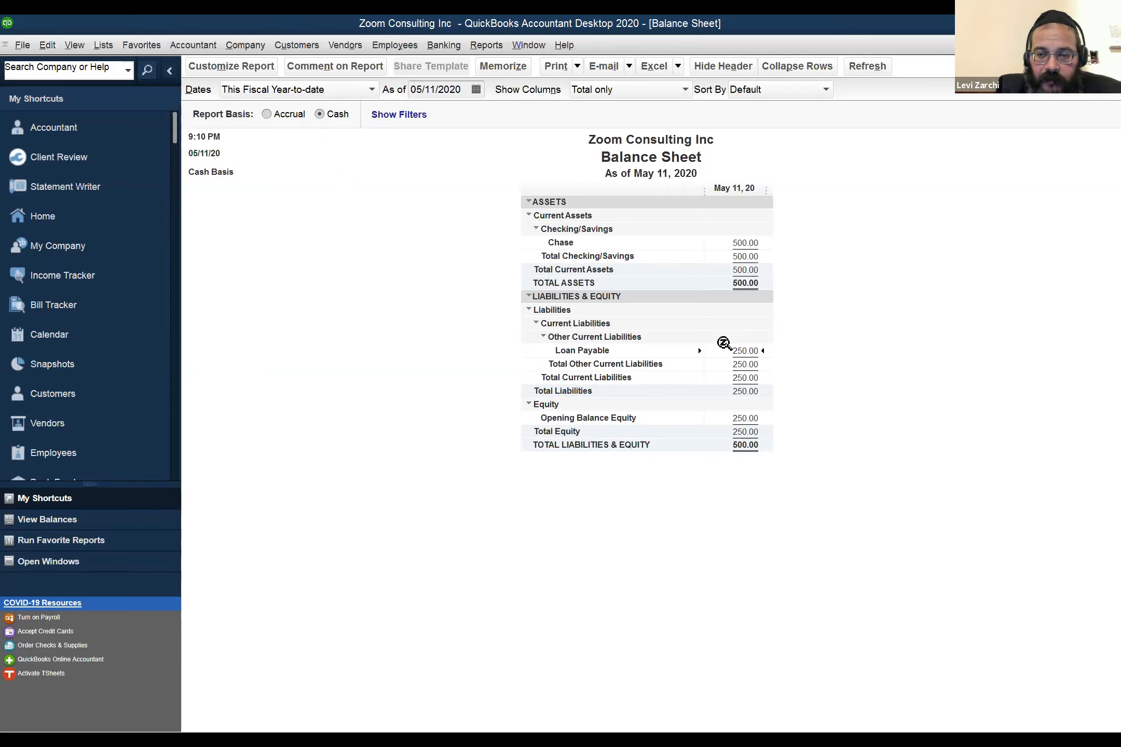
left_click(737, 418)
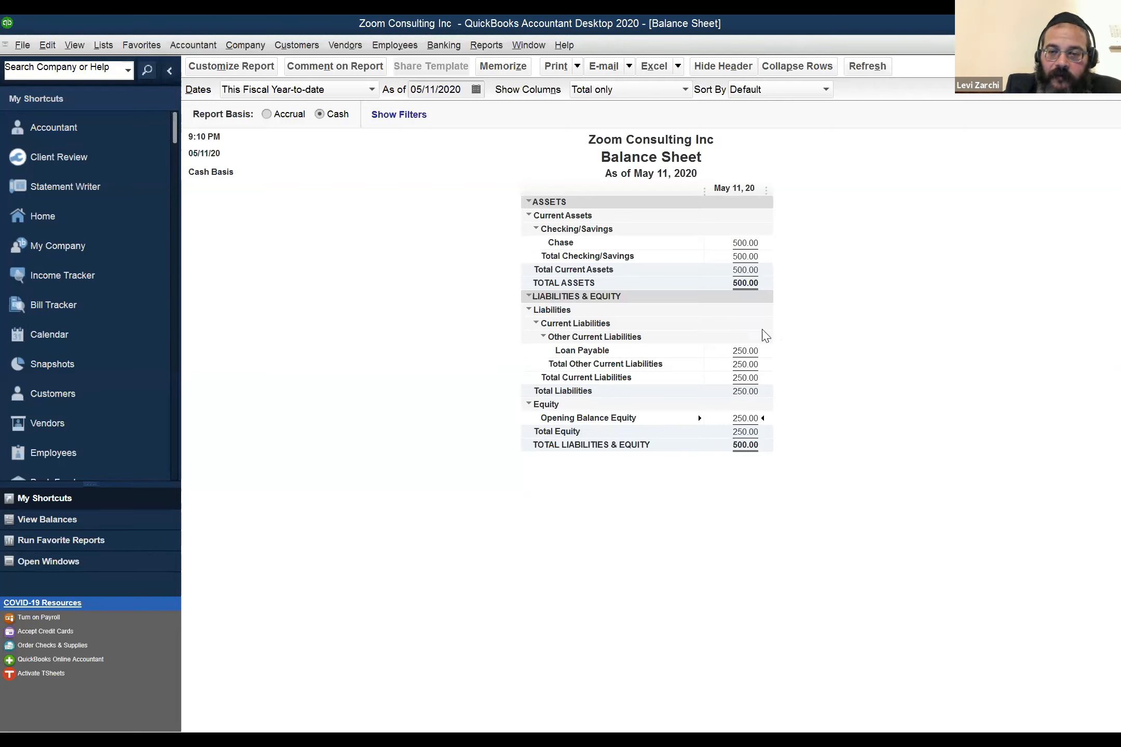
left_click(737, 446)
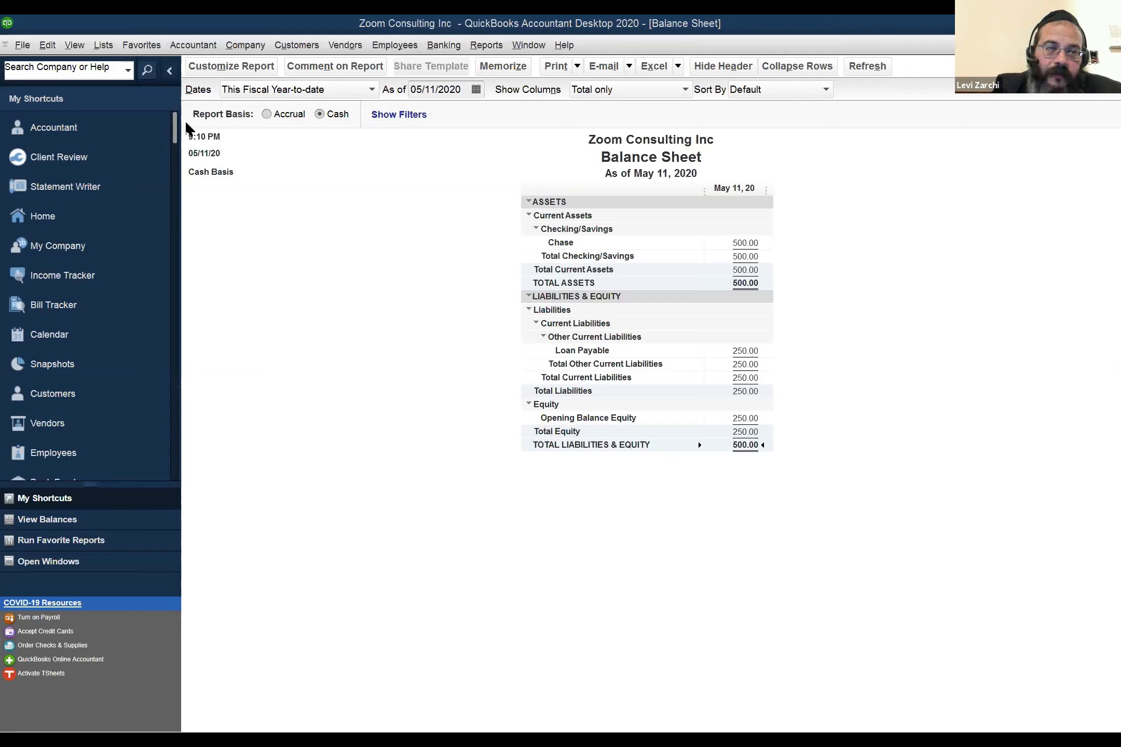
- Look up the Chumashim item in the Item List, view its details and close them without changes
left_click(104, 46)
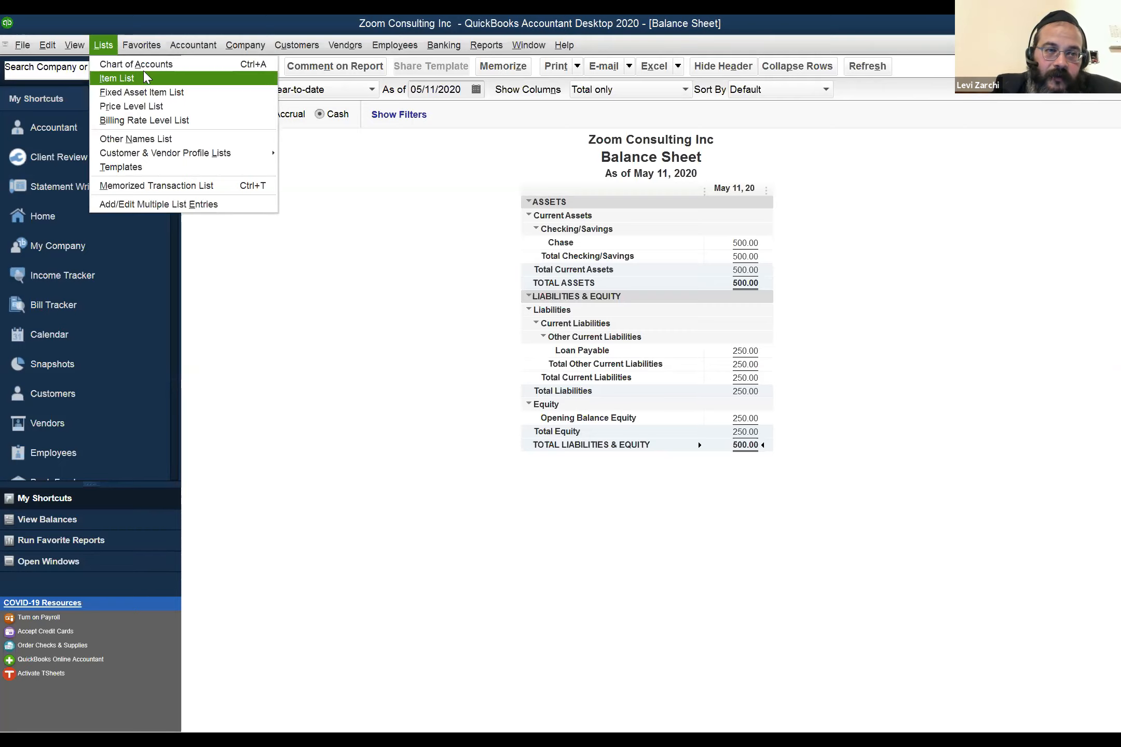
left_click(147, 80)
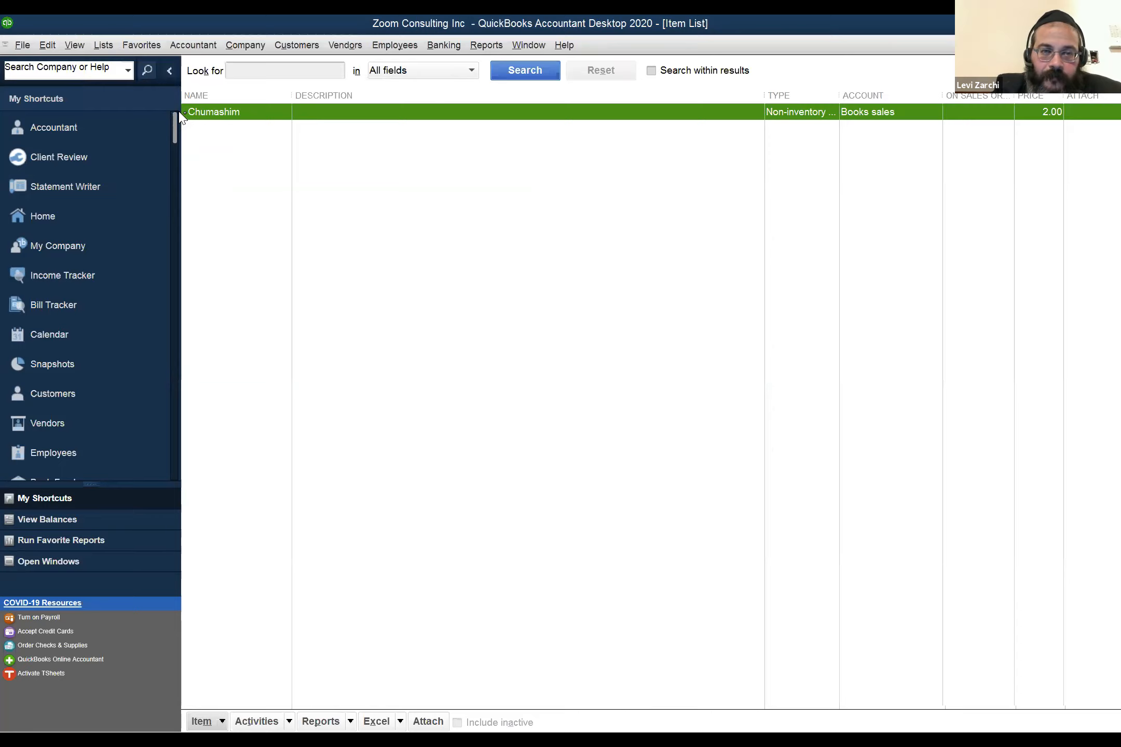
double_click(533, 109)
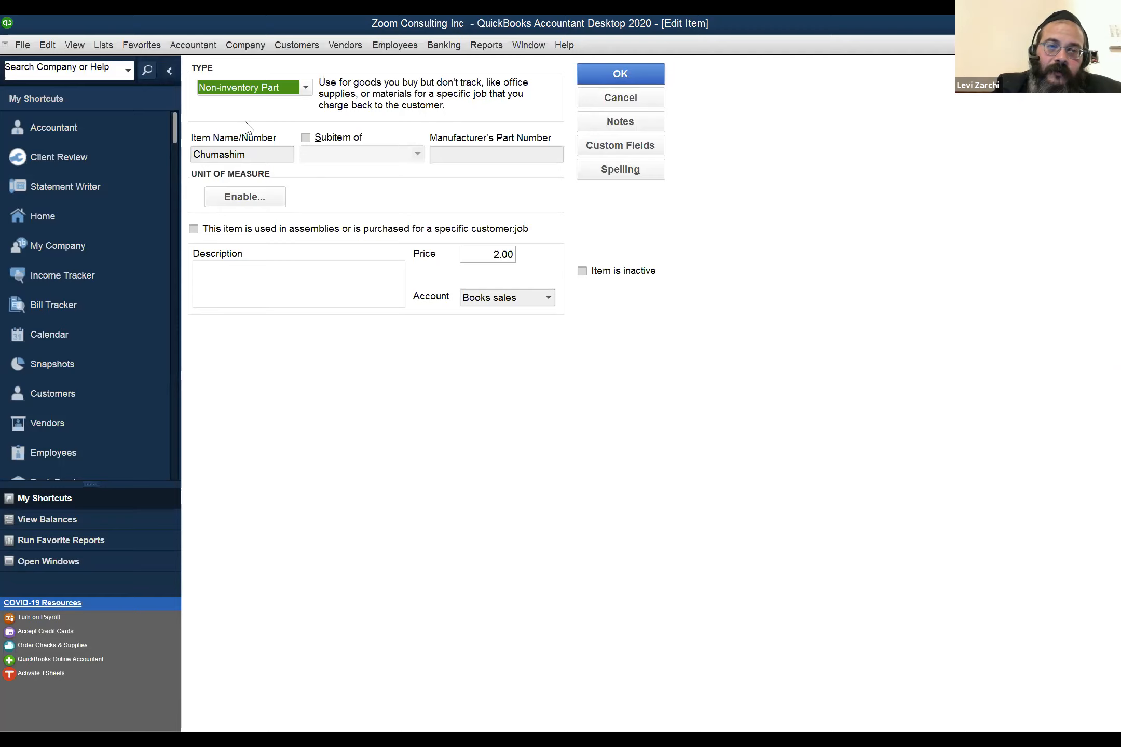
left_click(604, 99)
- Start a new item of type Service in the Item List and name it Setup
left_click(104, 45)
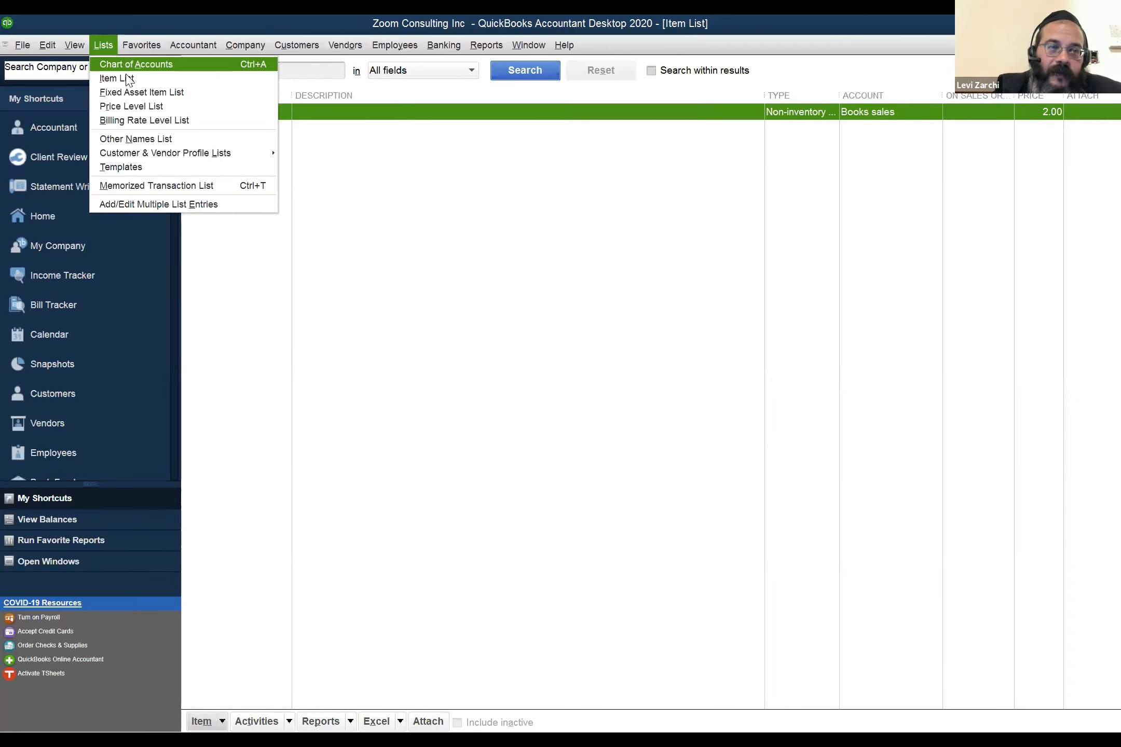
left_click(123, 79)
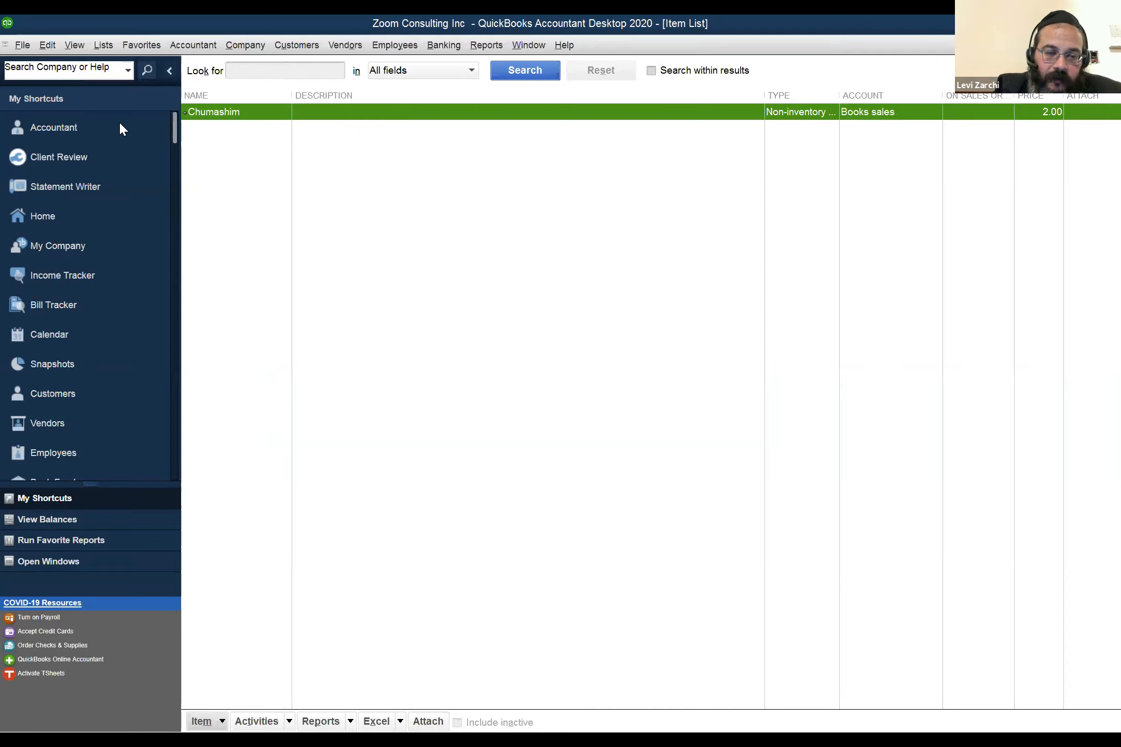
left_click(202, 721)
left_click(237, 495)
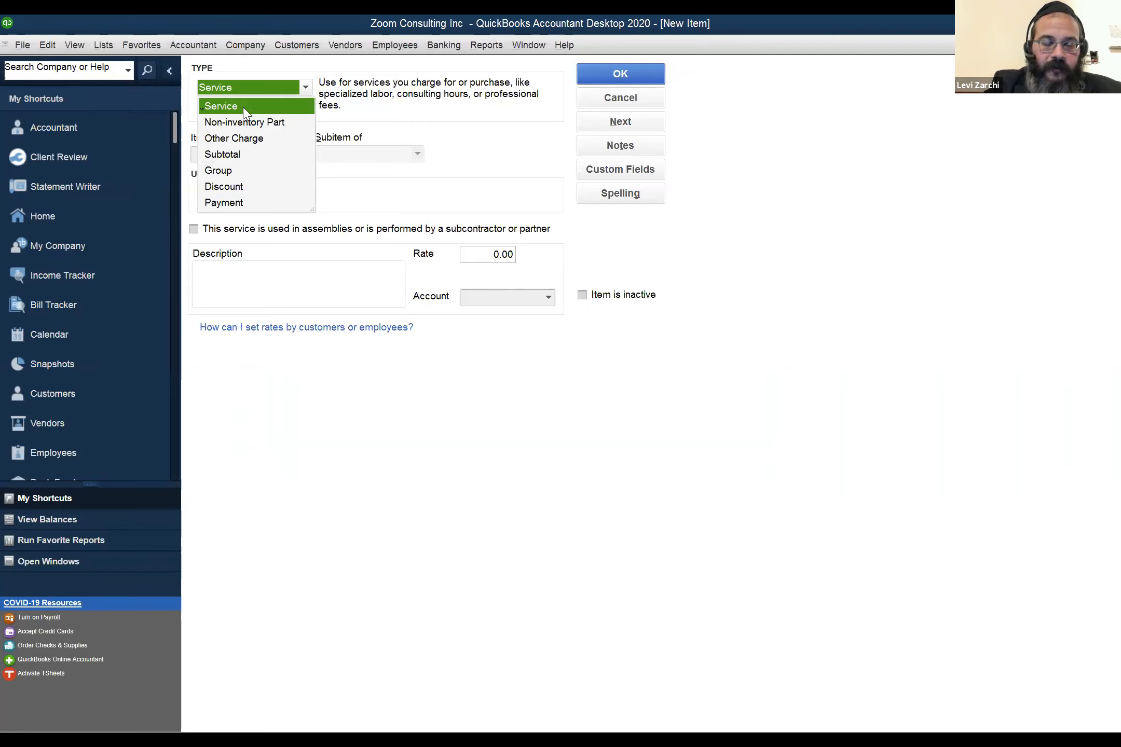
left_click(408, 300)
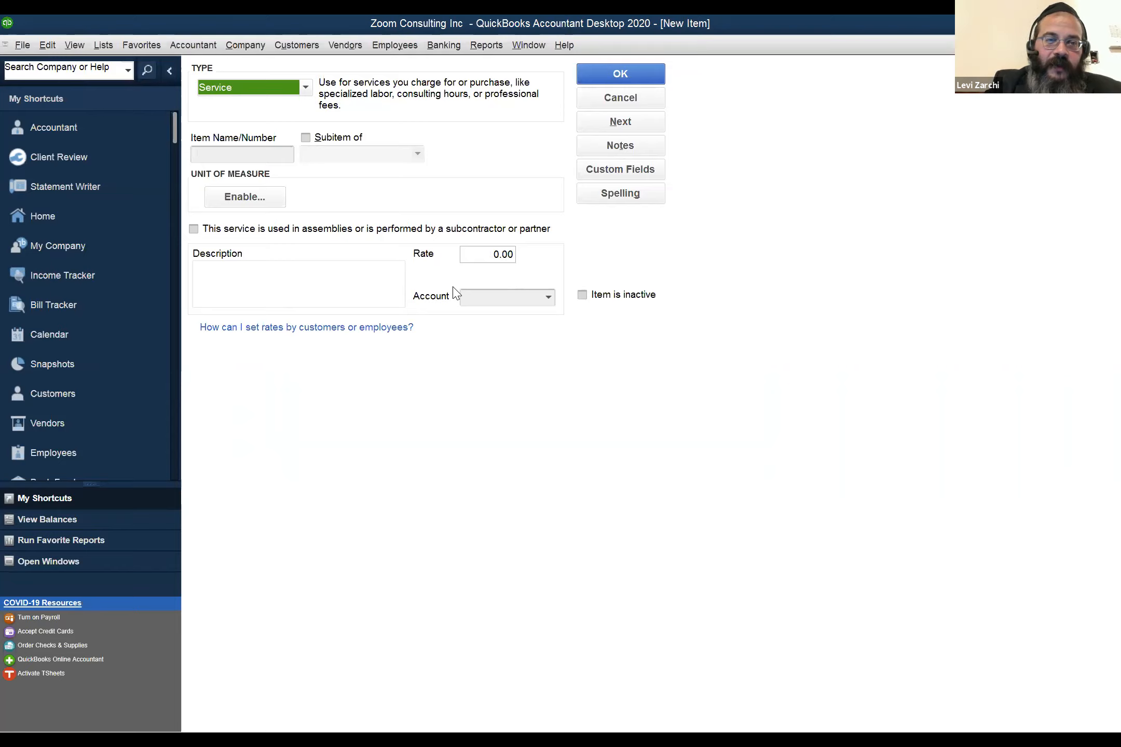
left_click(468, 255)
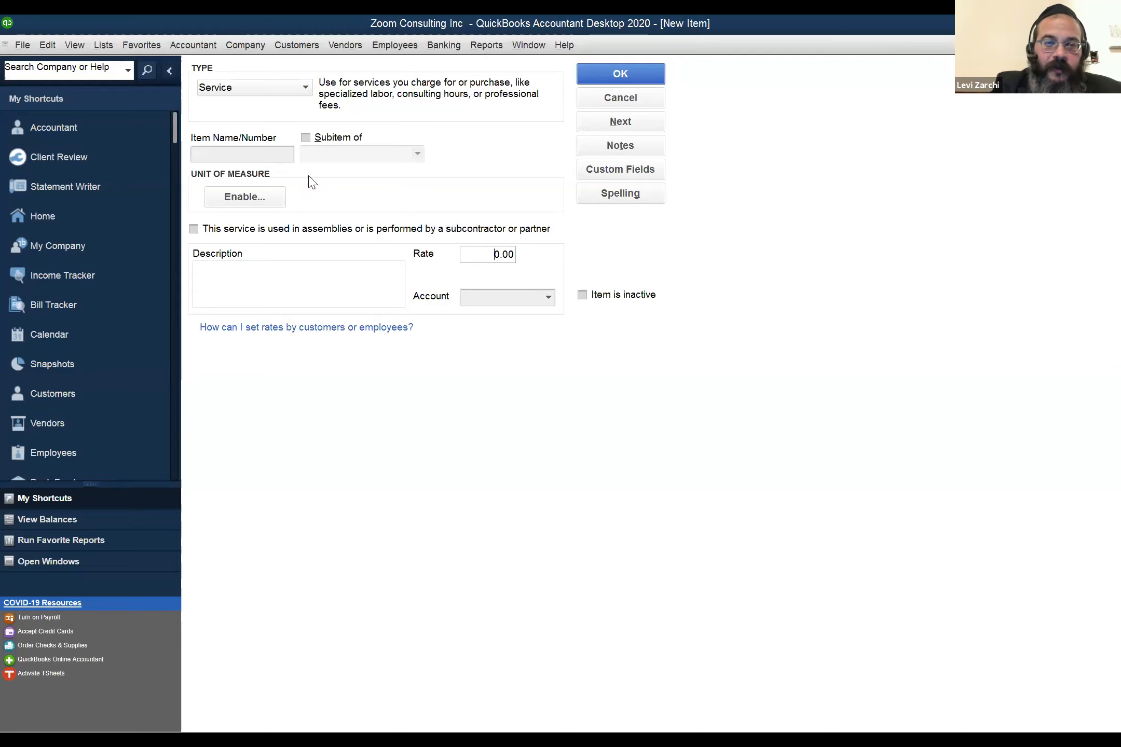
left_click(288, 88)
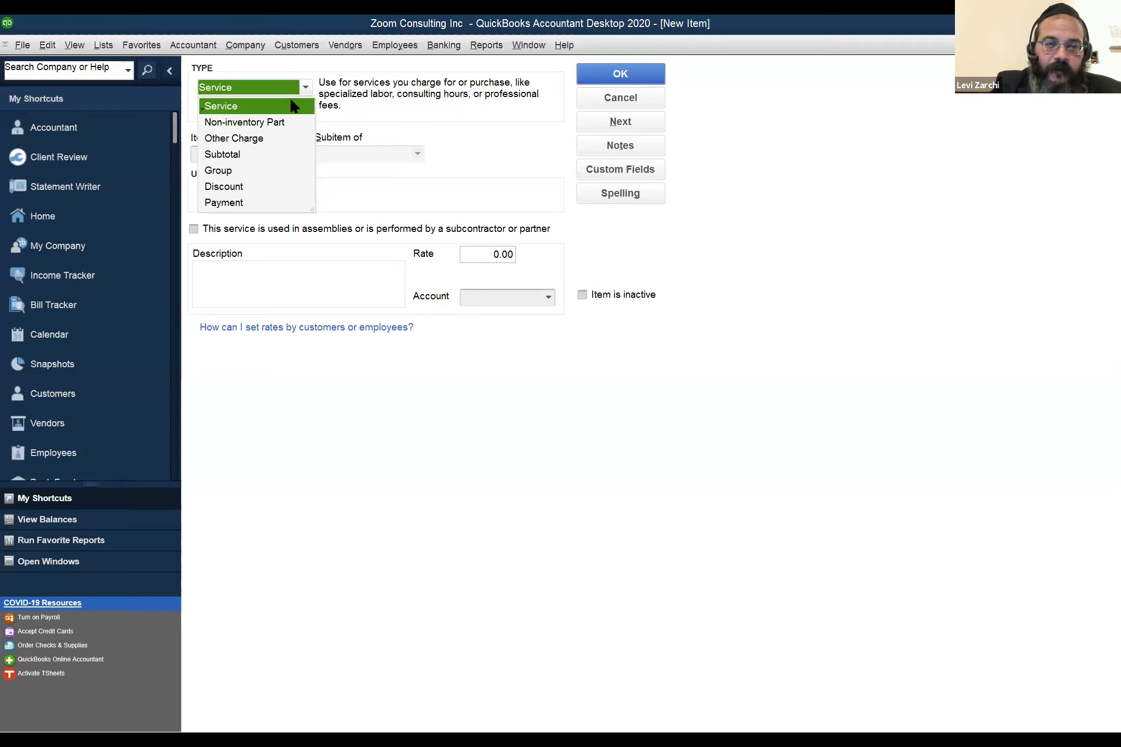
left_click(217, 151)
type("Setup")
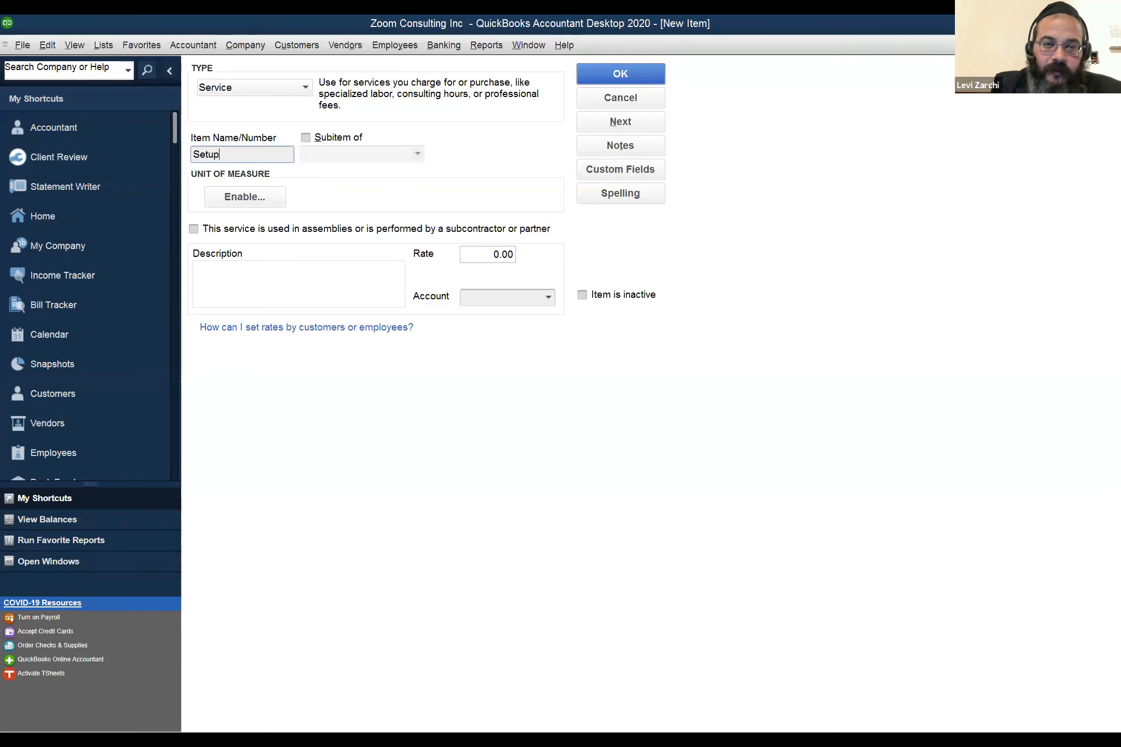
- Set the Setup item's rate to 50.00 and its description to "Shiur Setup"
left_click(474, 265)
type("5")
left_click(373, 278)
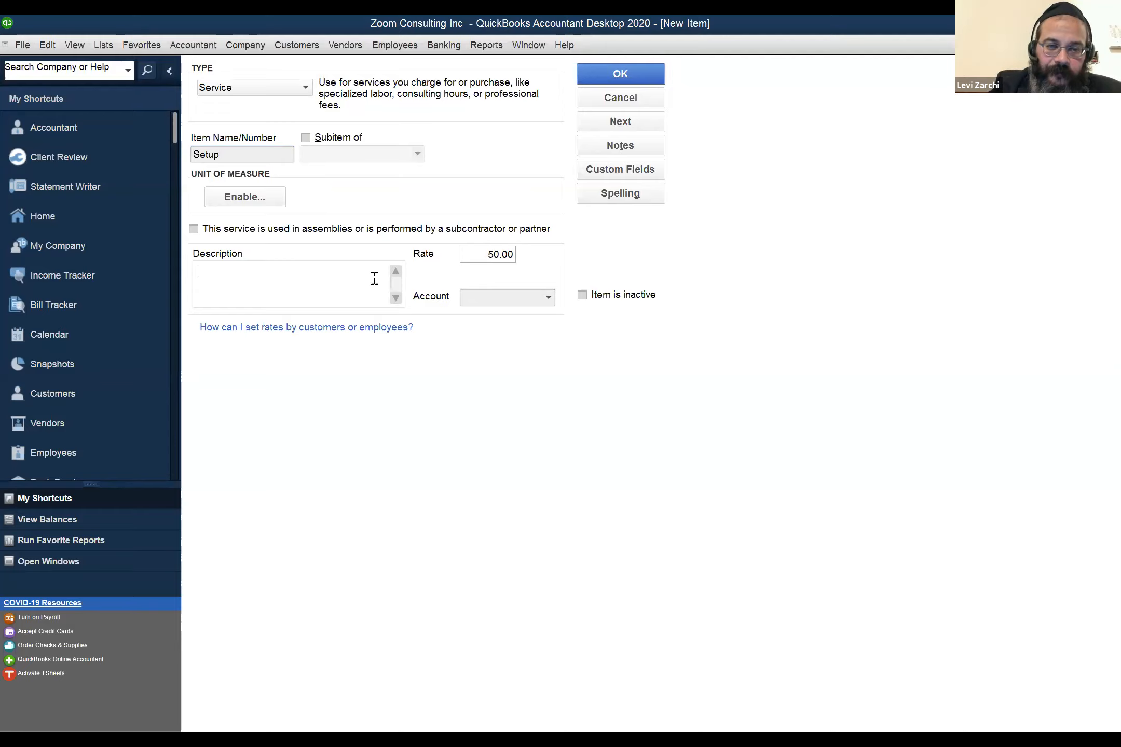
type("Shiur")
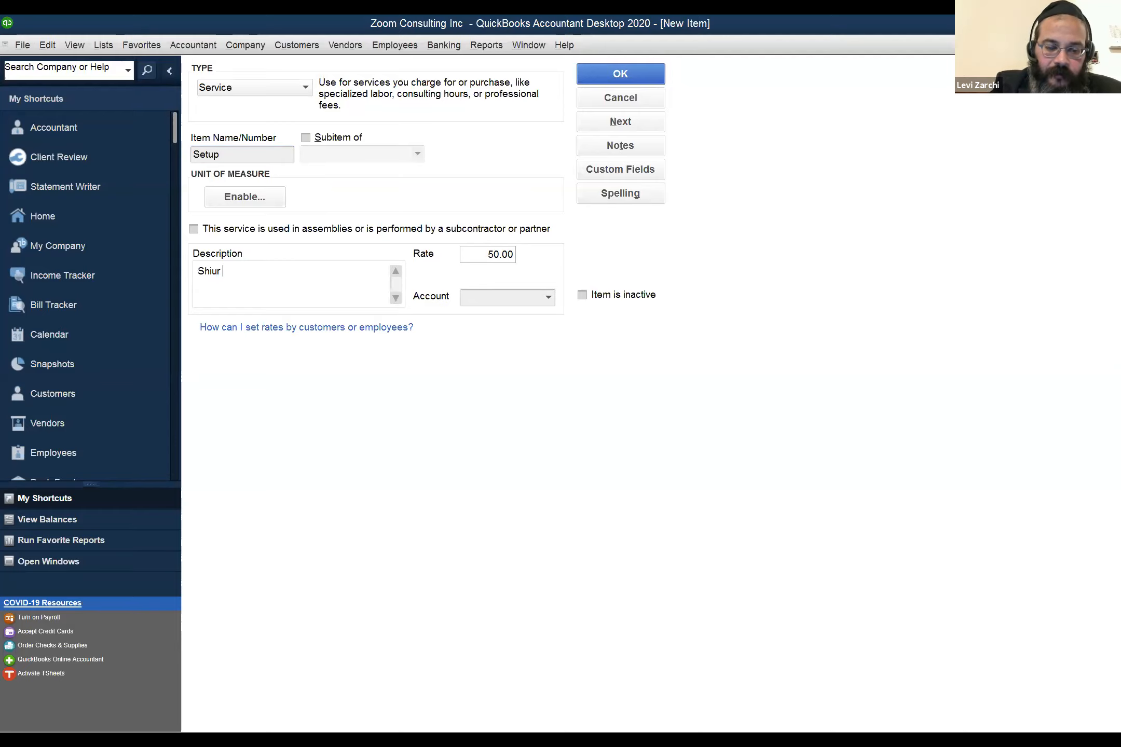
type(" Setup")
- Assign the Sales - Support and Maintenance account to the Setup item and save it, skipping the spelling suggestions
left_click(648, 74)
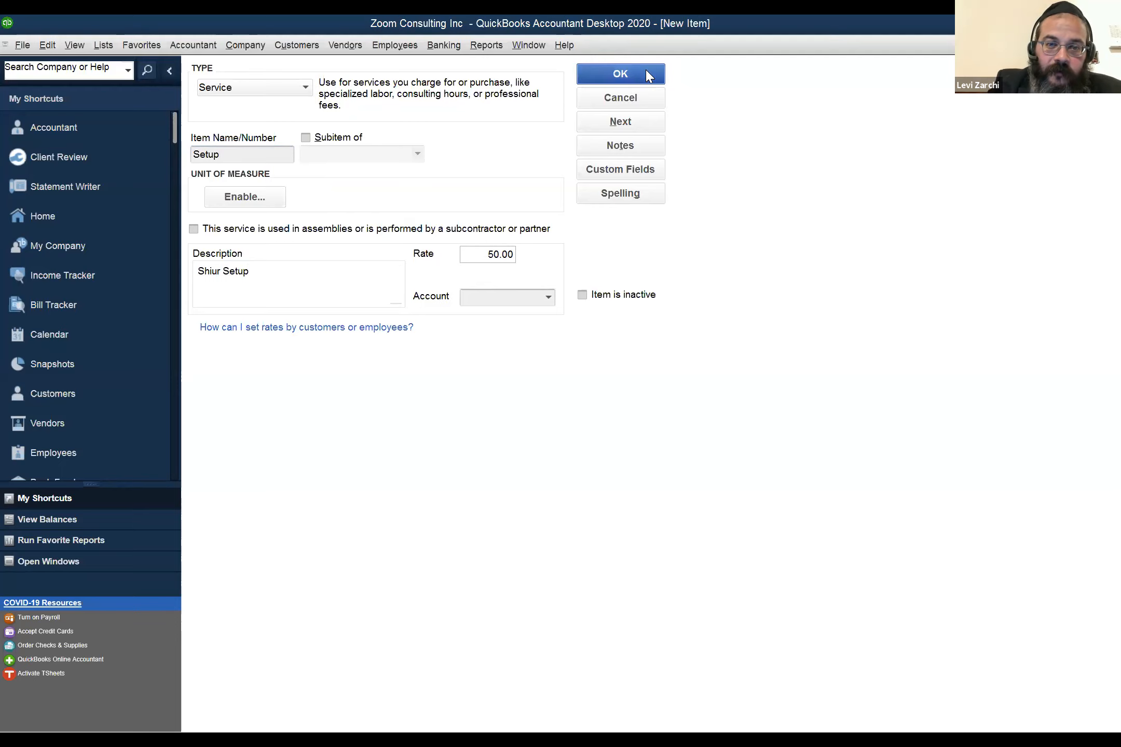
left_click(549, 299)
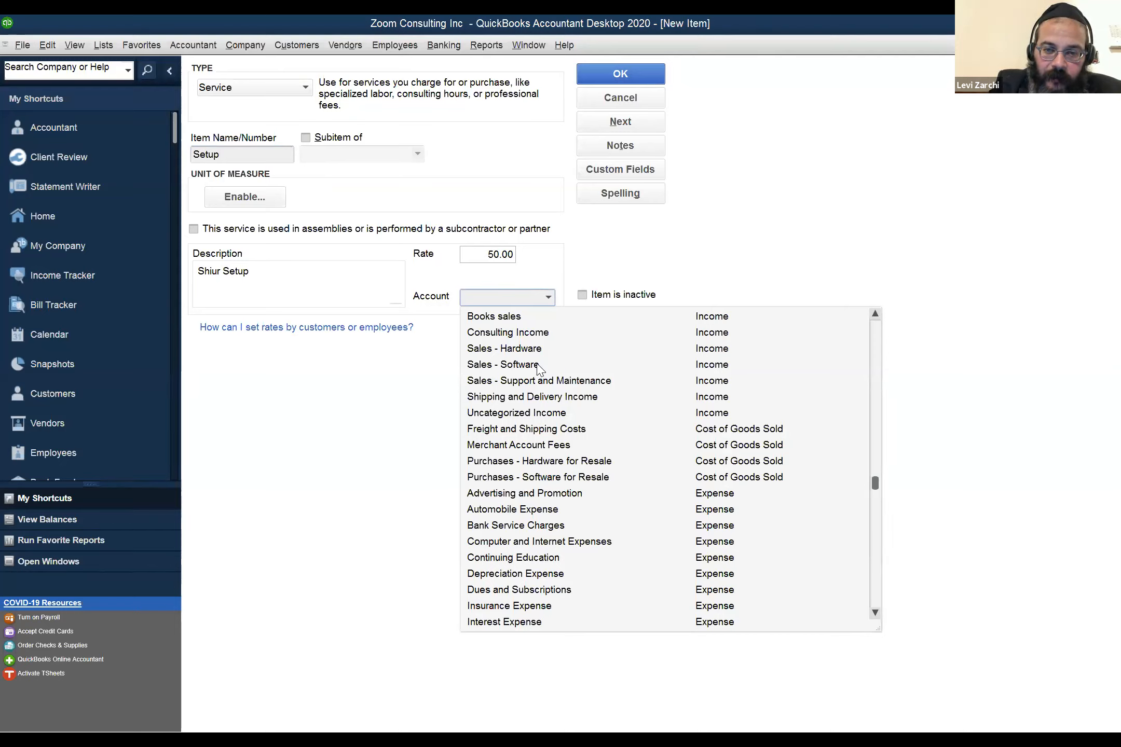
left_click(568, 383)
left_click(605, 78)
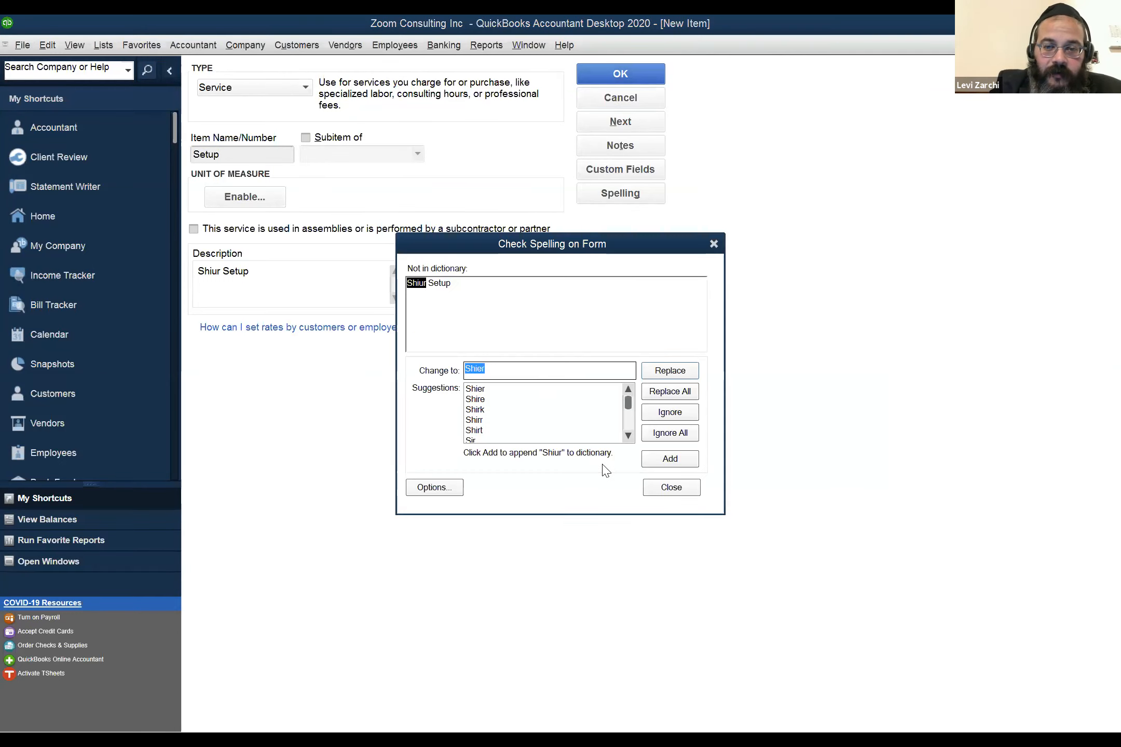
left_click(671, 487)
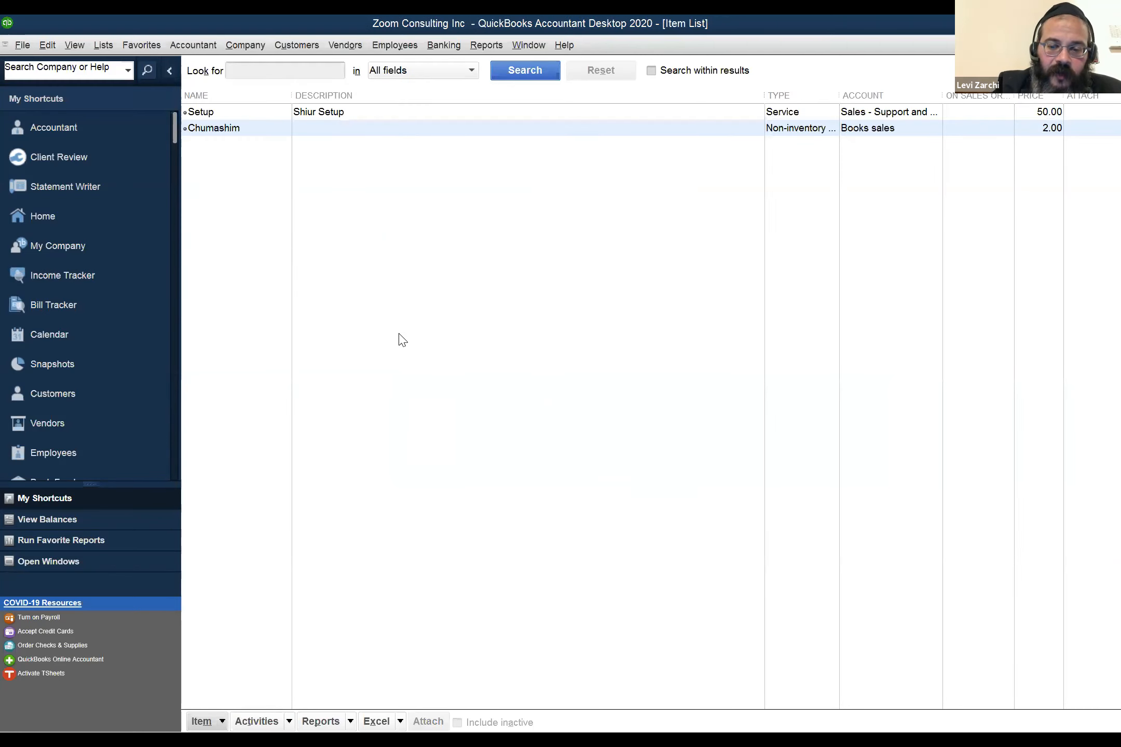
- Start a new invoice and enter a line for quantity 1 of the Setup item
key("ctrl+i")
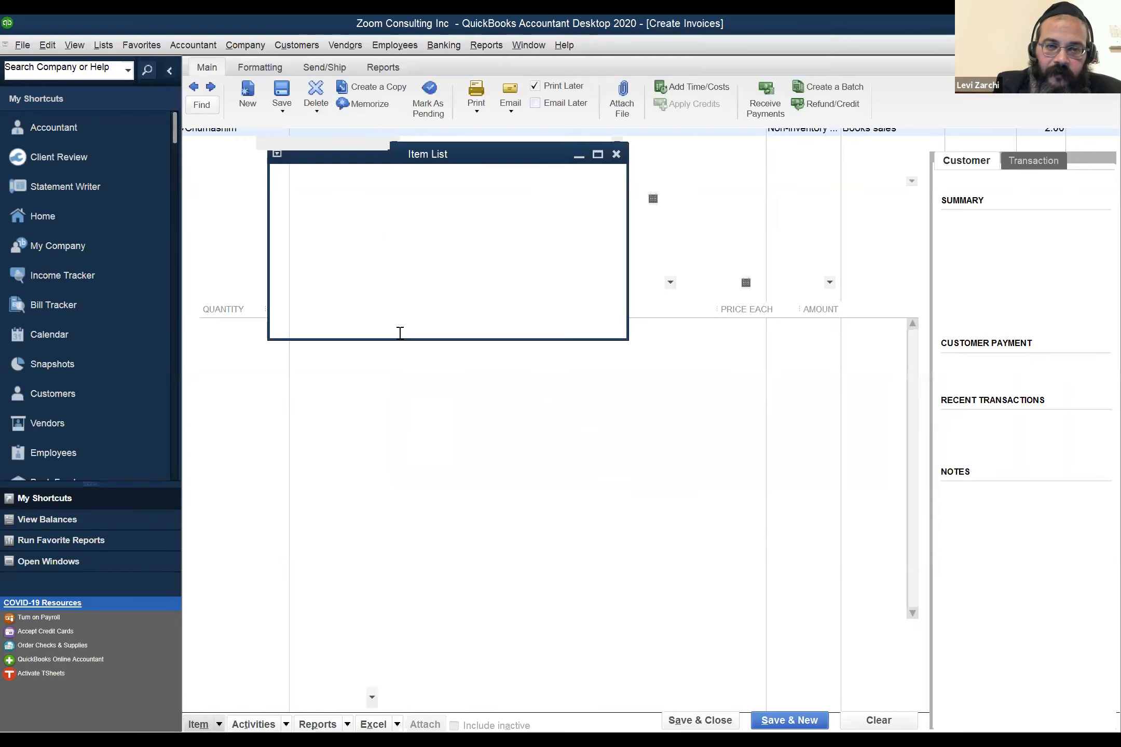
left_click(223, 326)
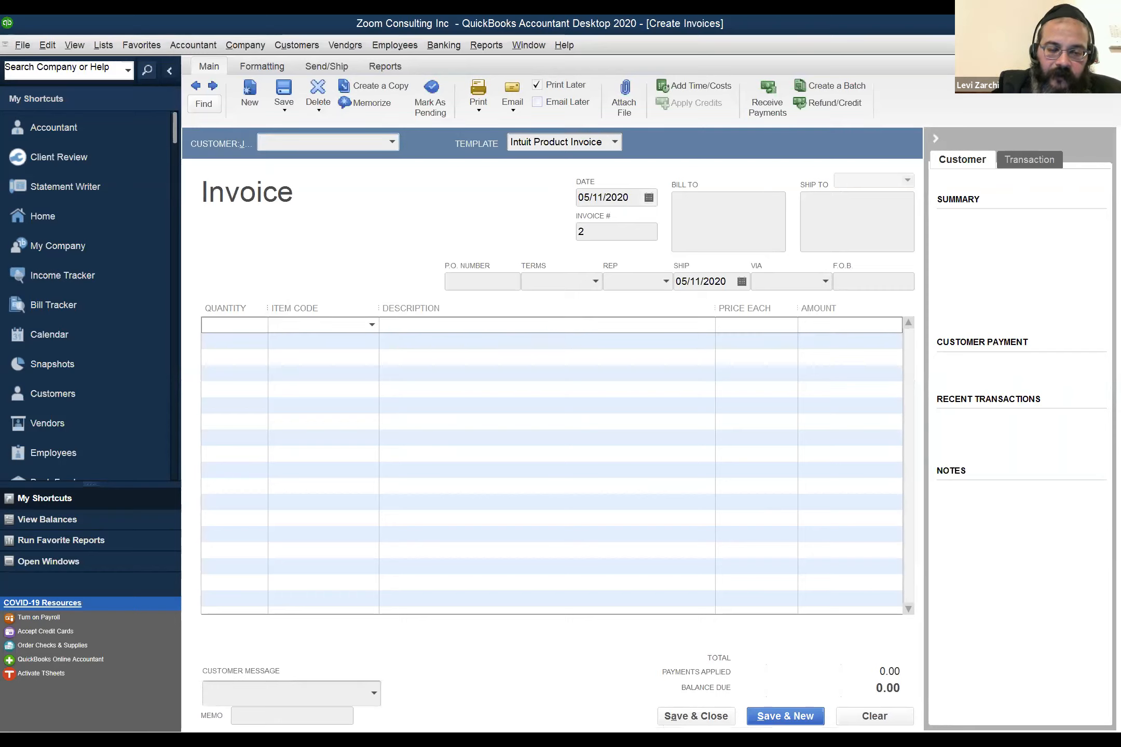
left_click_drag(244, 328, 131, 310)
type("1`")
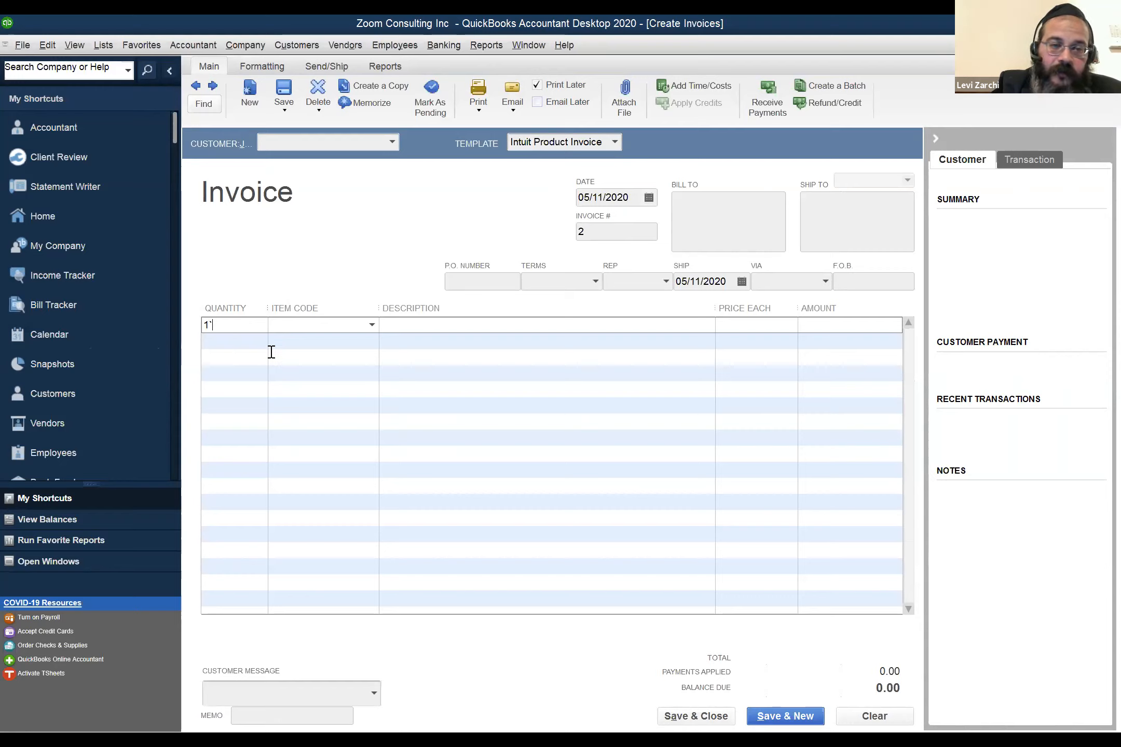
left_click(297, 326)
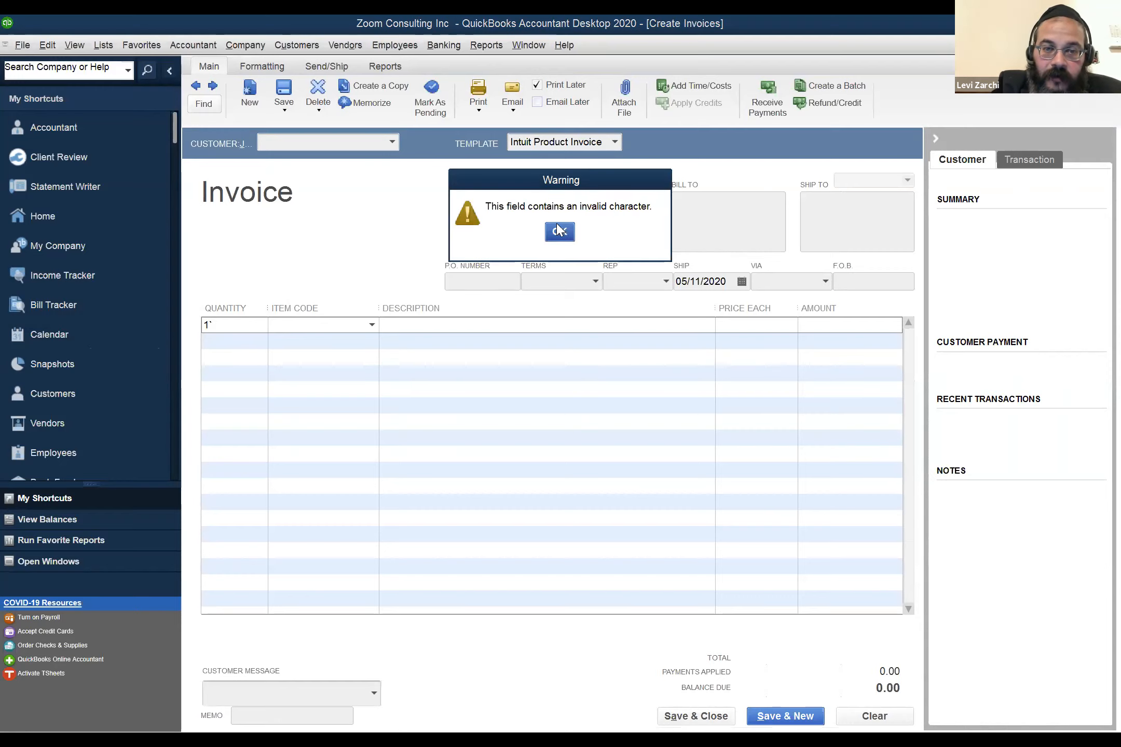
left_click(559, 230)
left_click(244, 324)
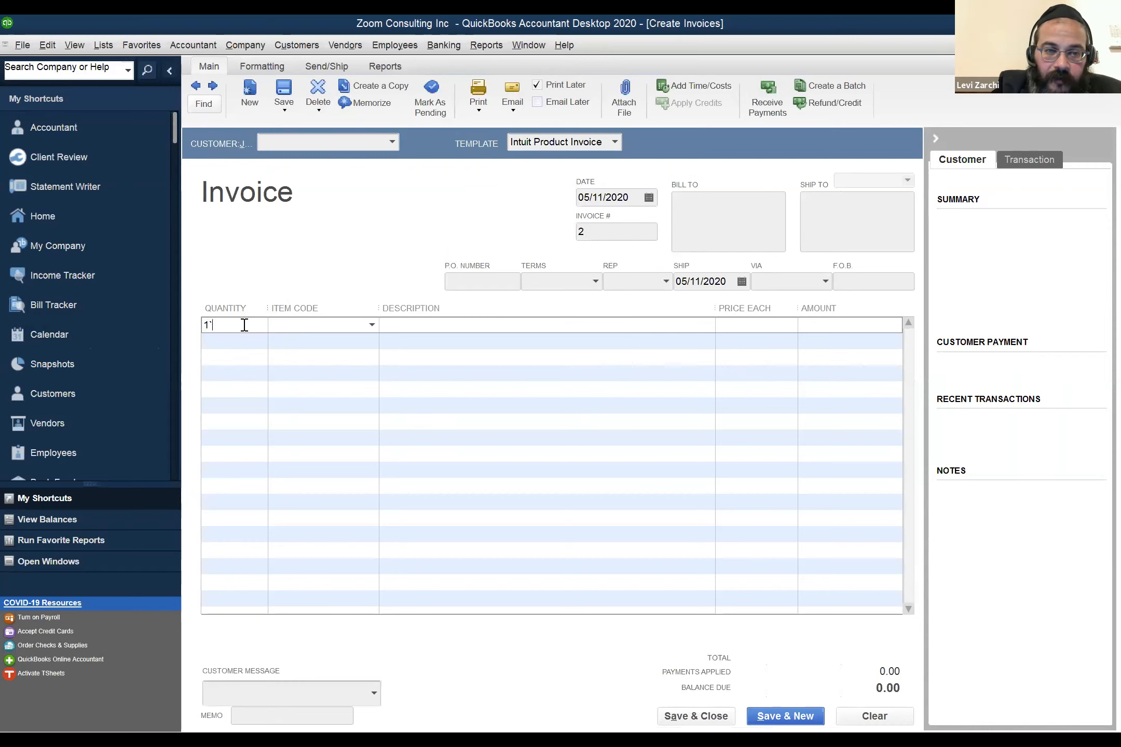
key("BackSpace")
key("Tab")
type("Se")
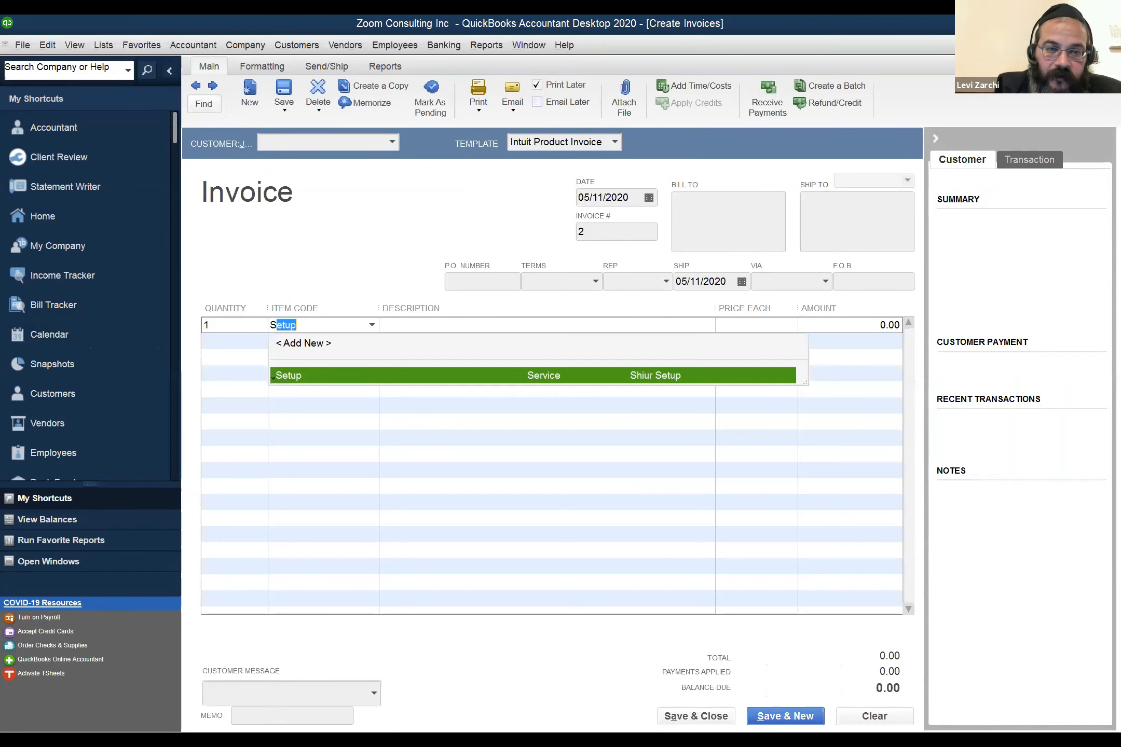
key("Tab")
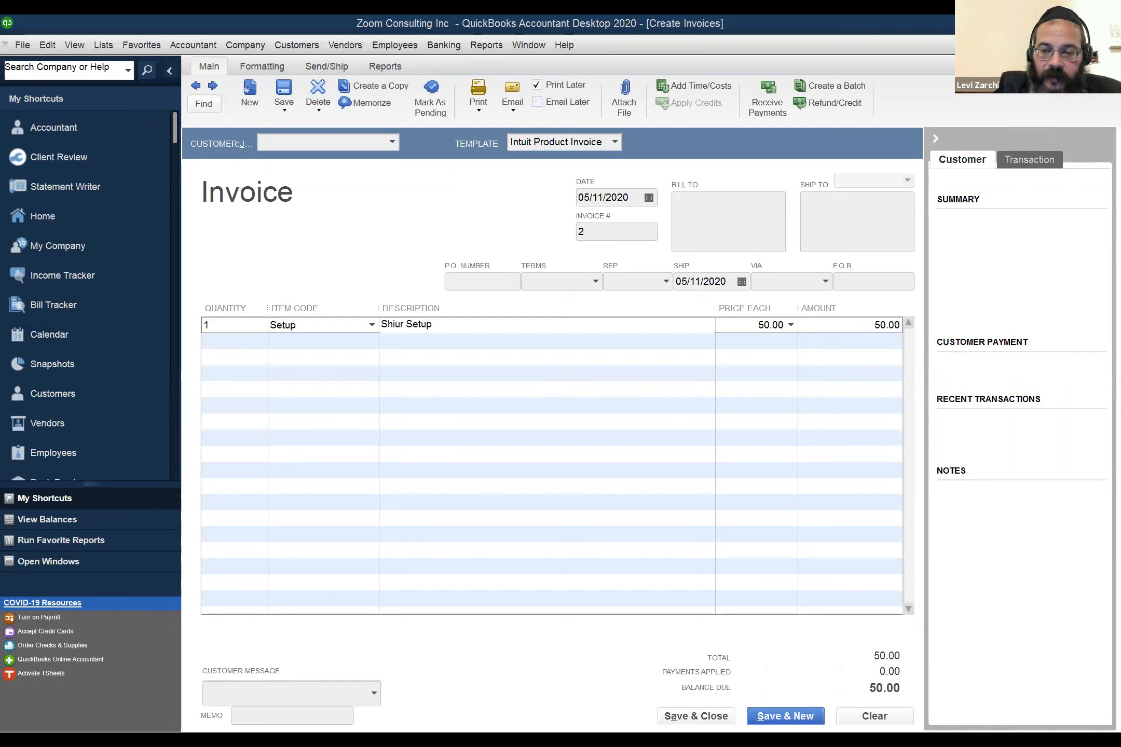
- Assign the existing customer to the Setup invoice, then save and close it, ignoring the spelling suggestion for "Shiur"
left_click(545, 282)
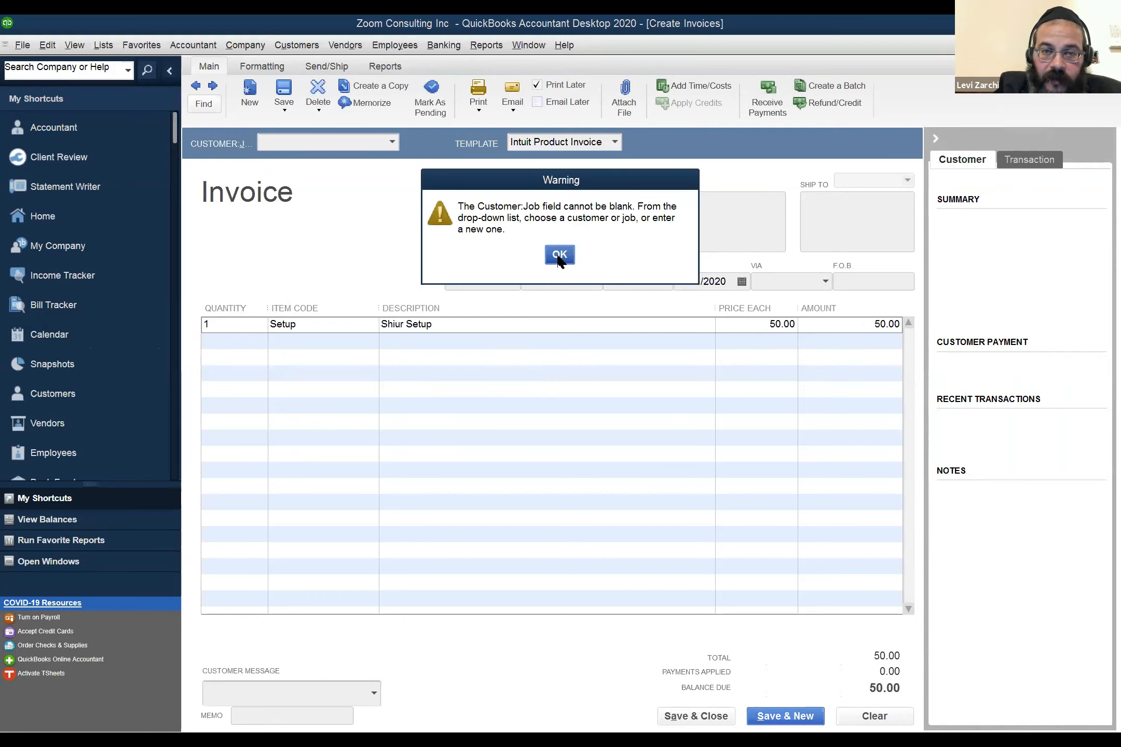
key("Return")
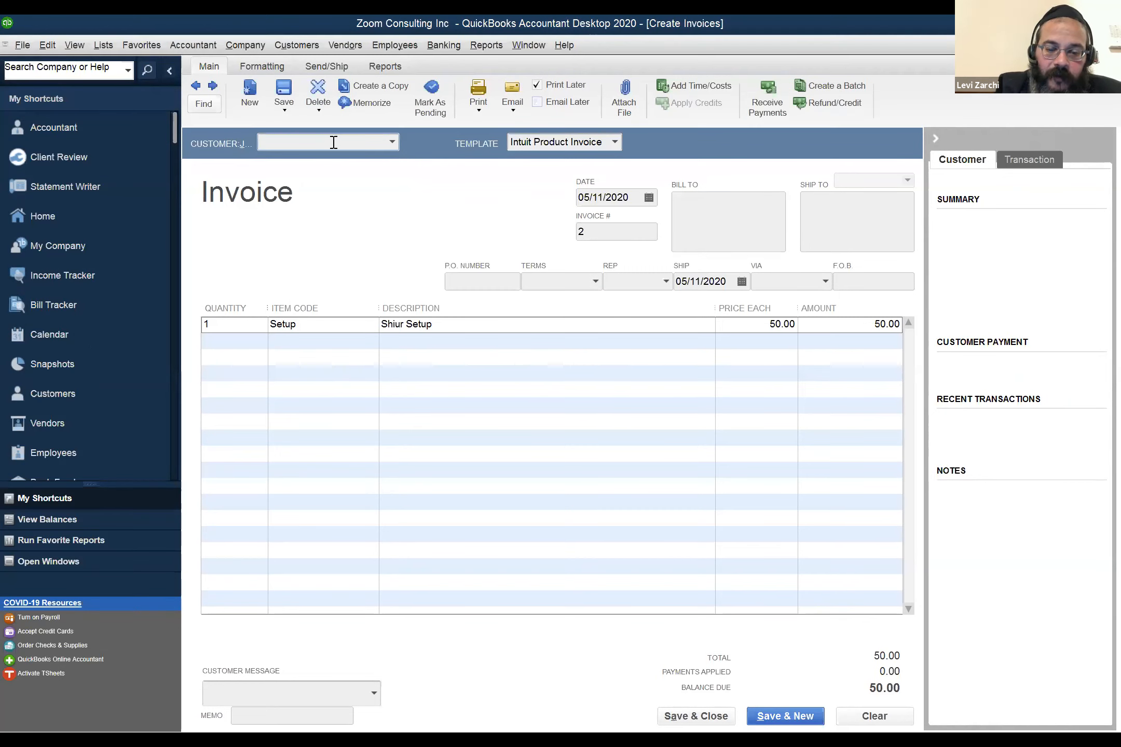
type("ra")
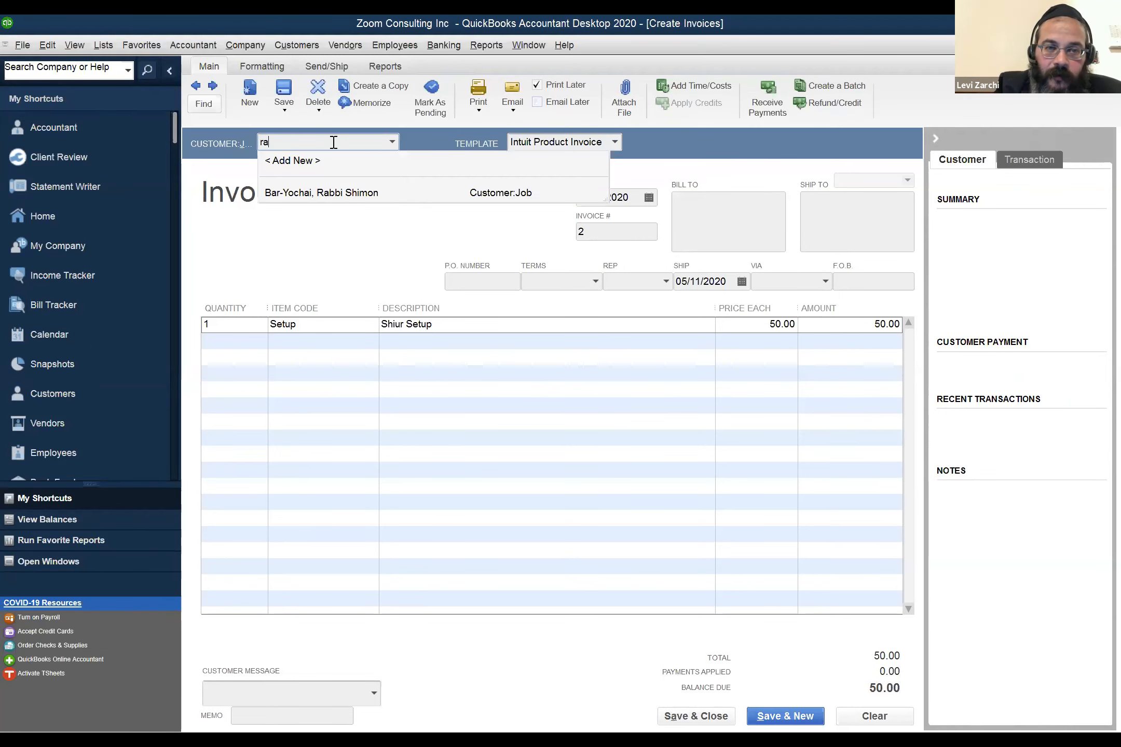
left_click(328, 192)
left_click(680, 717)
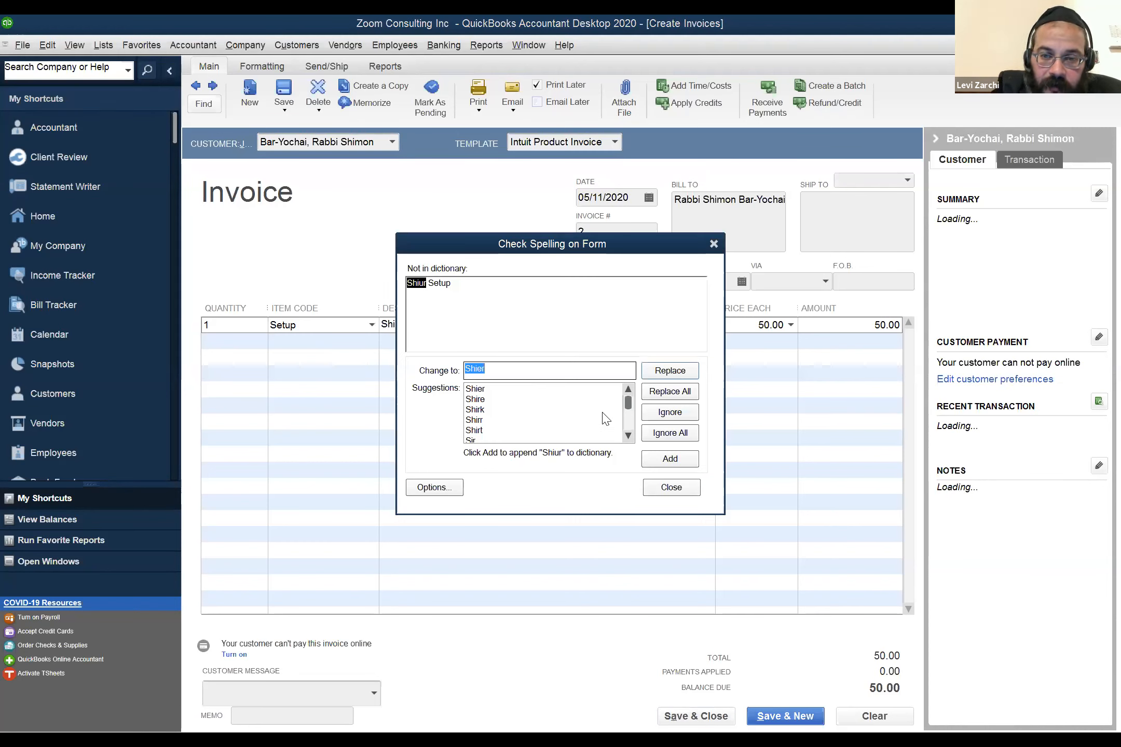
left_click(668, 412)
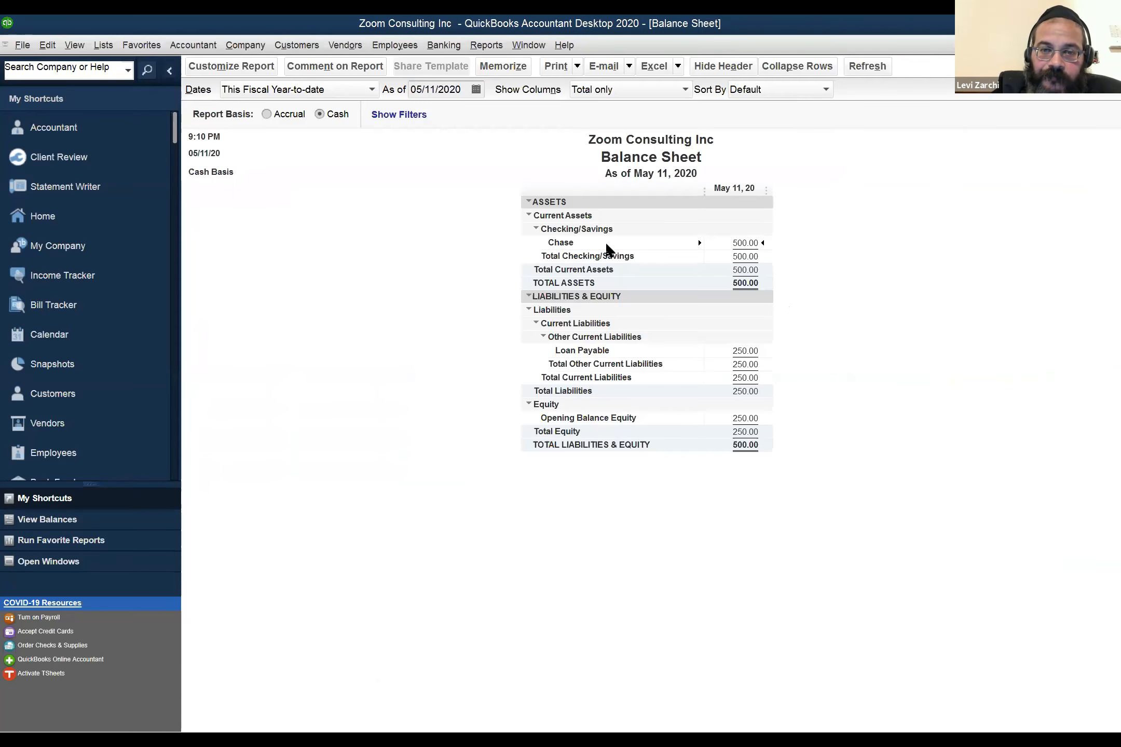
- Review the income lines in the Profit & Loss report, including Sales - Support and Maintenance and Uncategorized Income
left_click(528, 45)
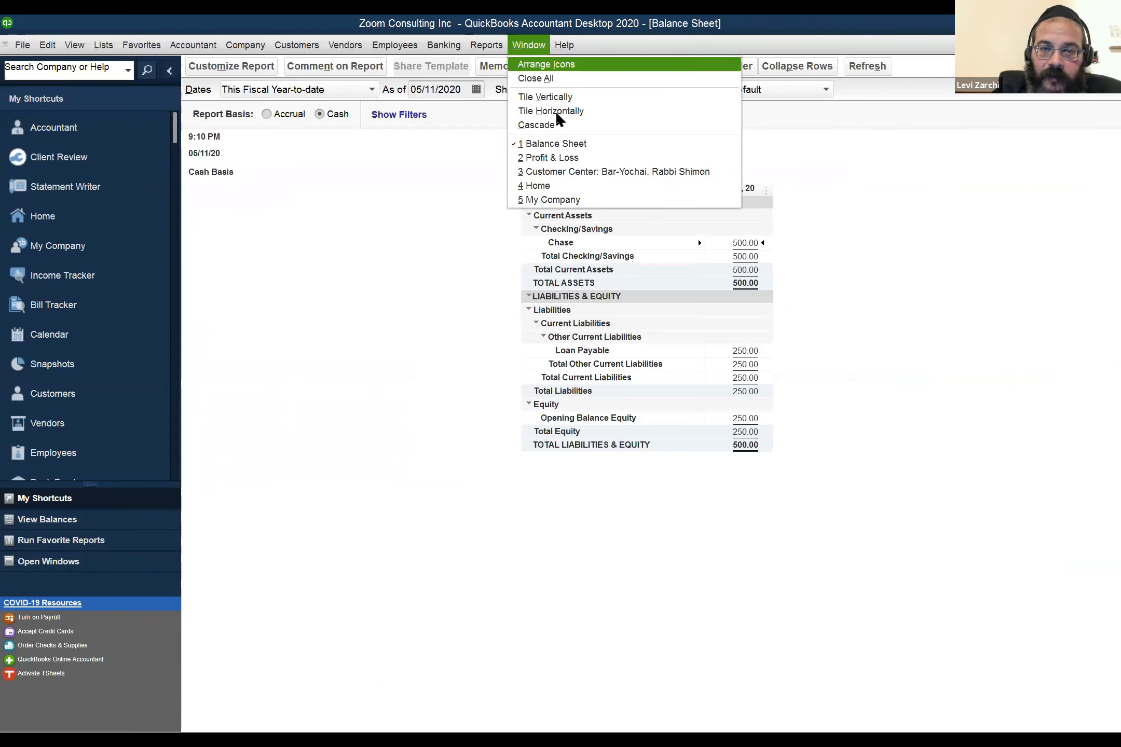
left_click(582, 162)
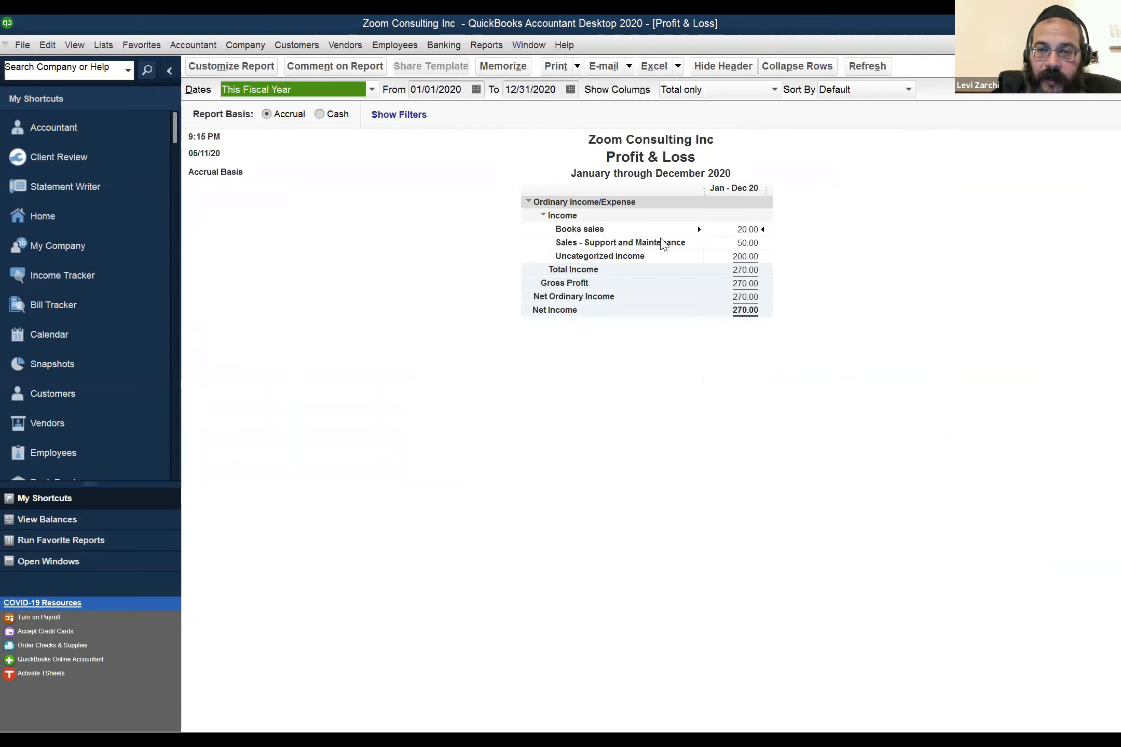
left_click(753, 243)
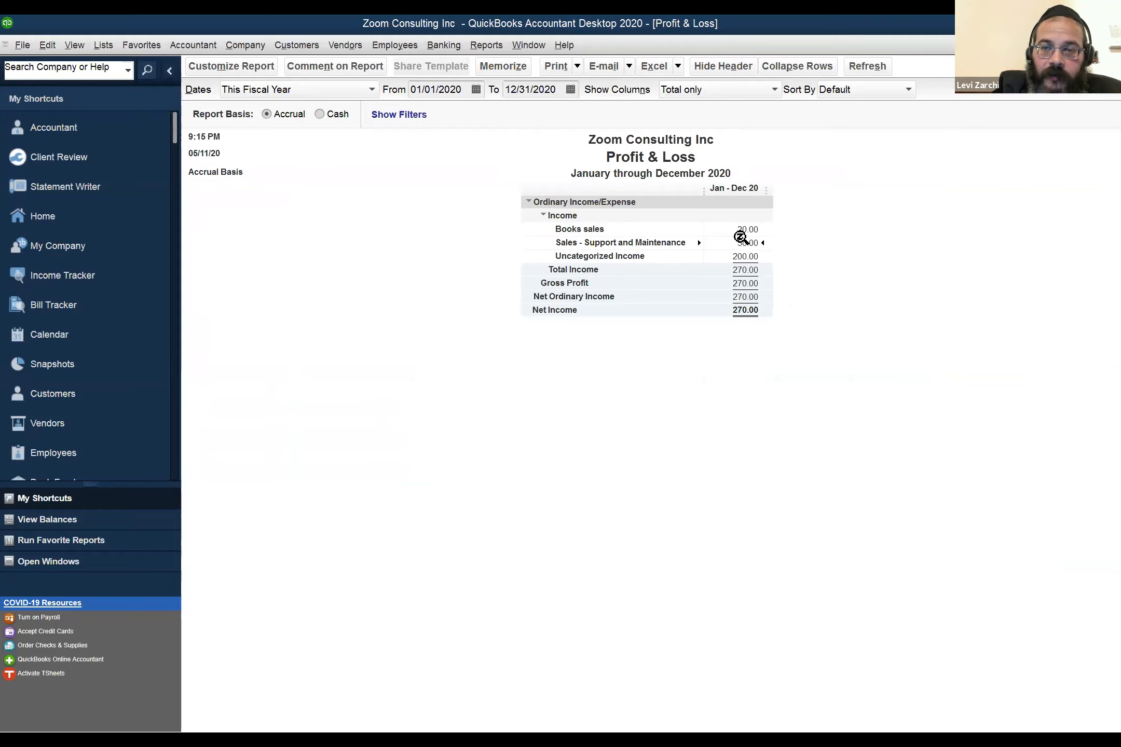
left_click(753, 256)
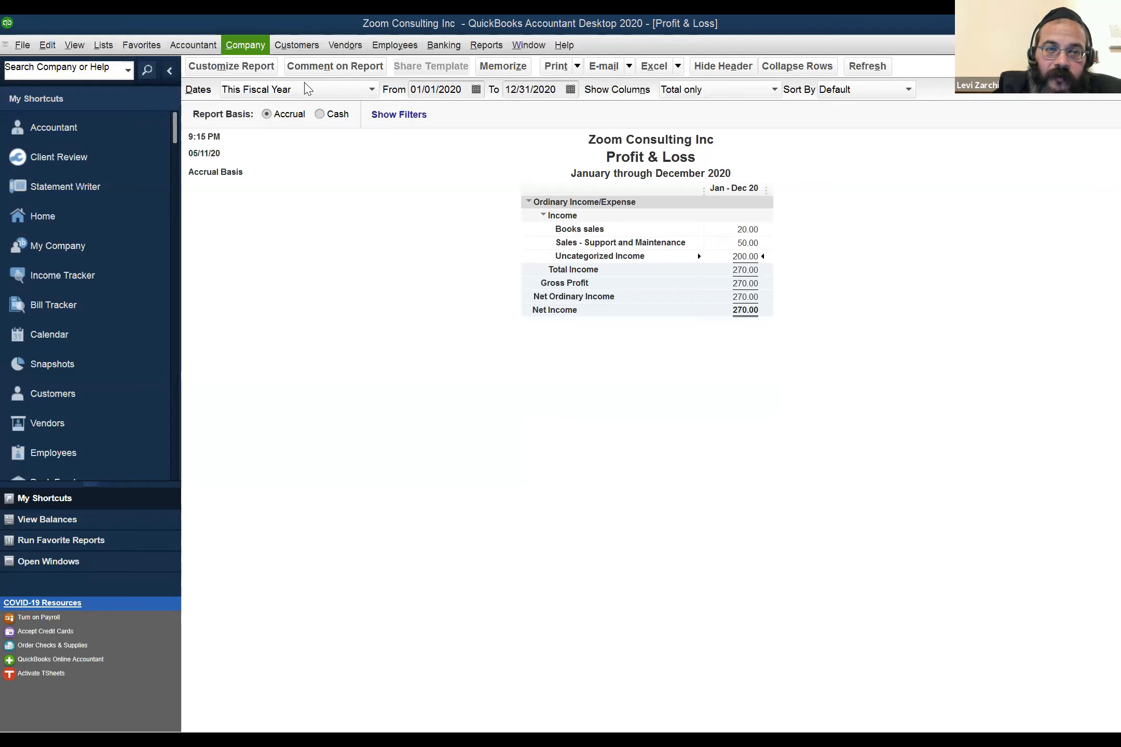
- Look up the customer's record in the Customer Center, view its payment settings including the credit limit, and close it without changes
left_click(301, 46)
left_click(541, 116)
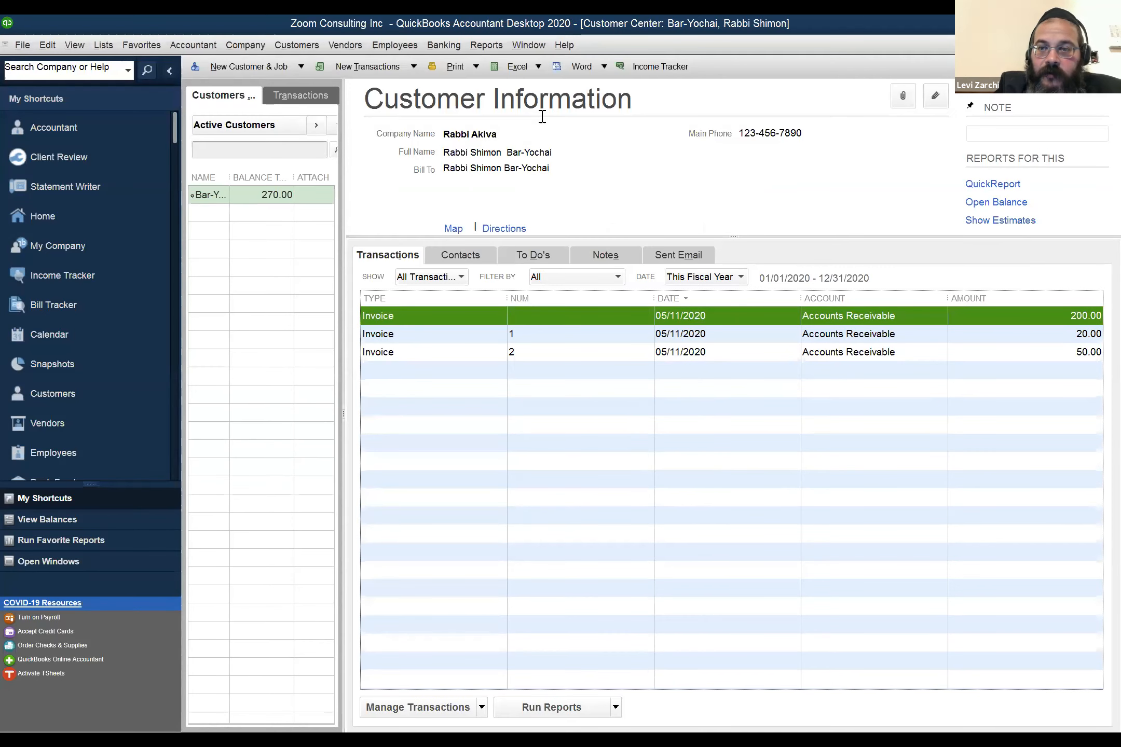
left_click(935, 98)
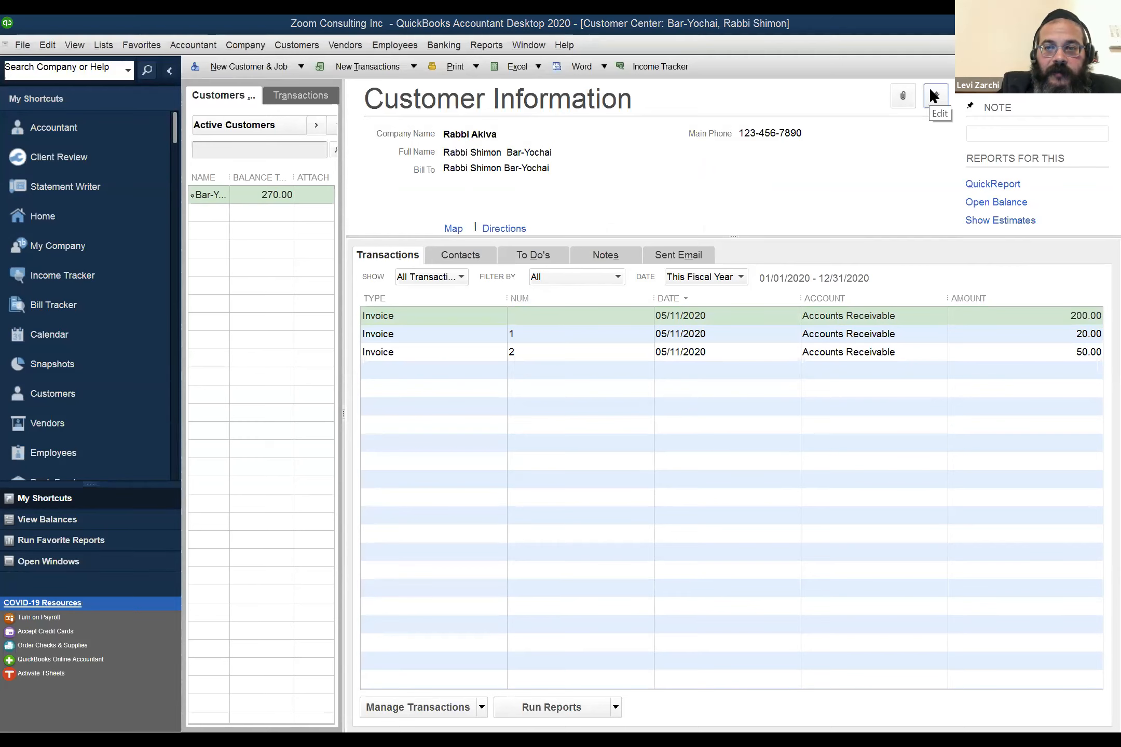
left_click(934, 97)
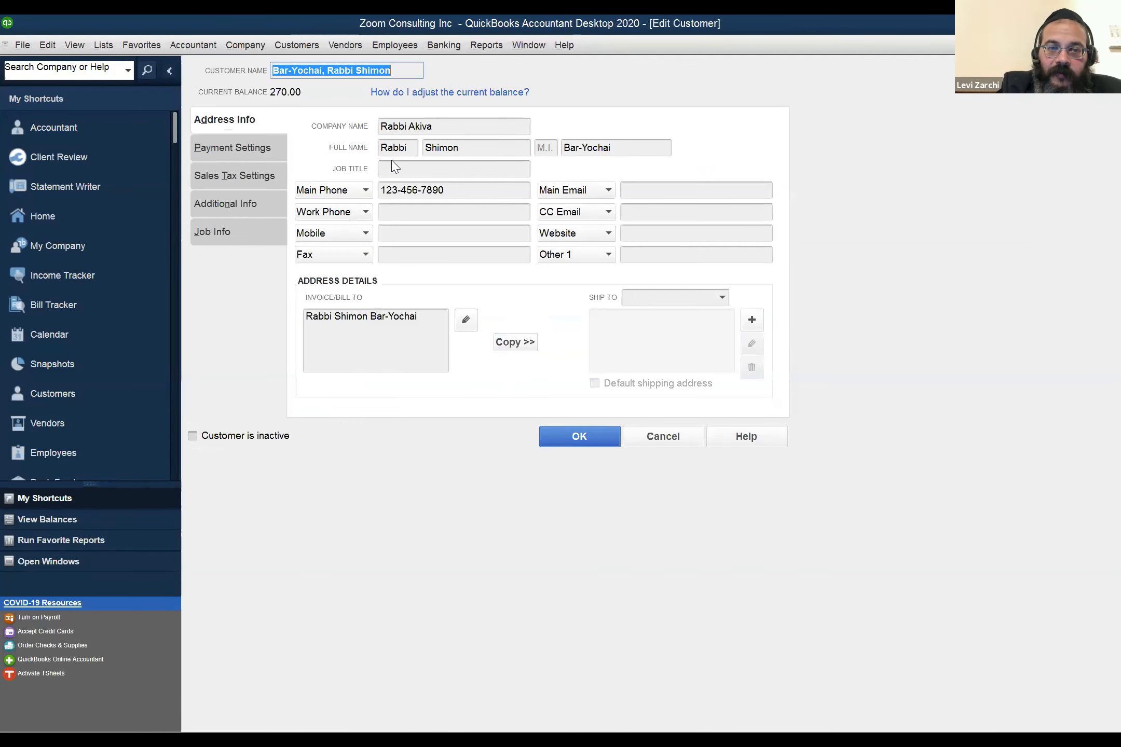
left_click(253, 151)
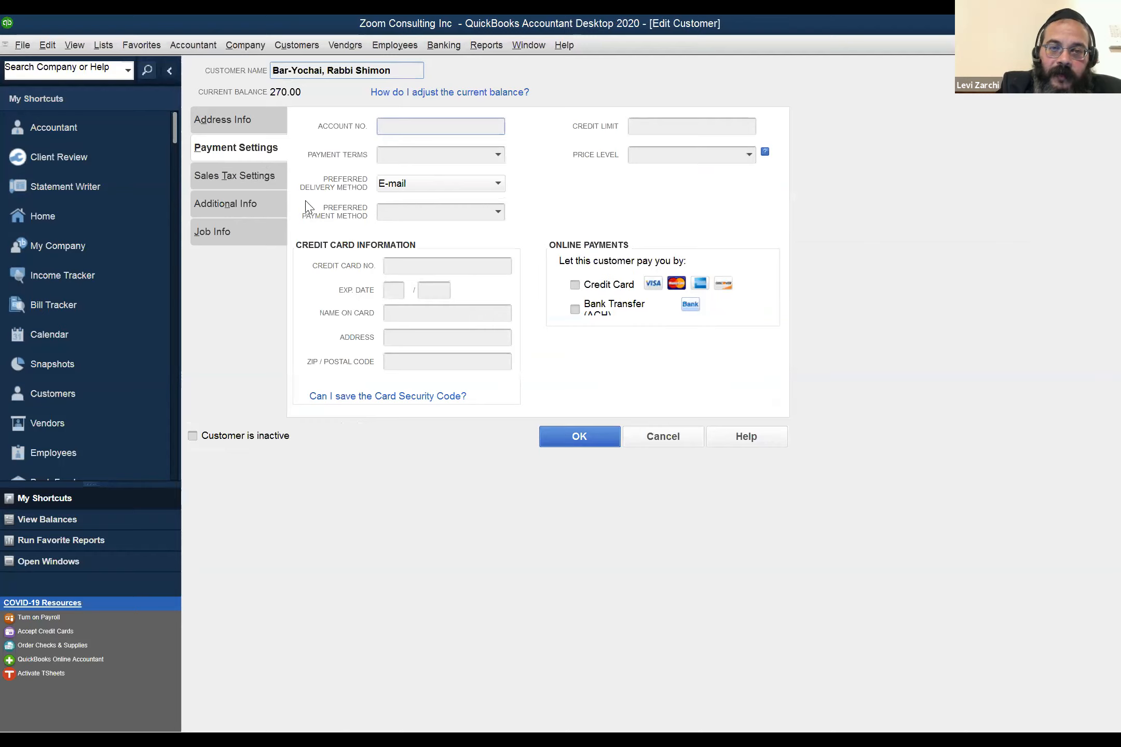
left_click(652, 128)
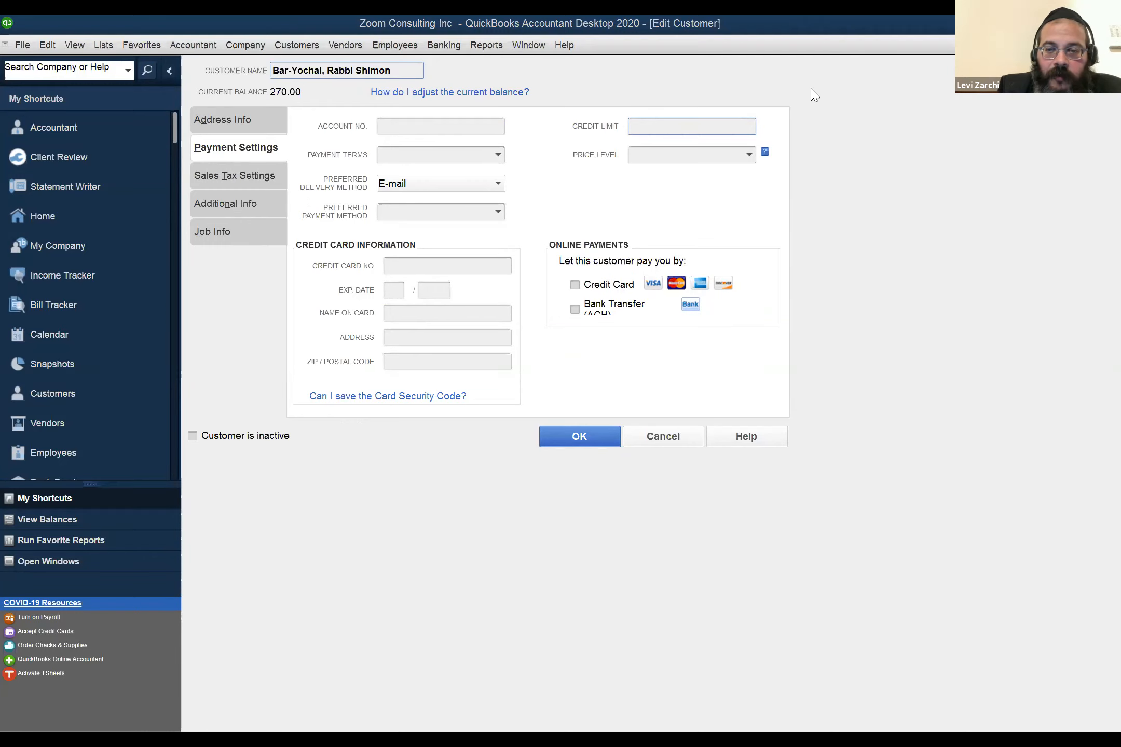
key("Return")
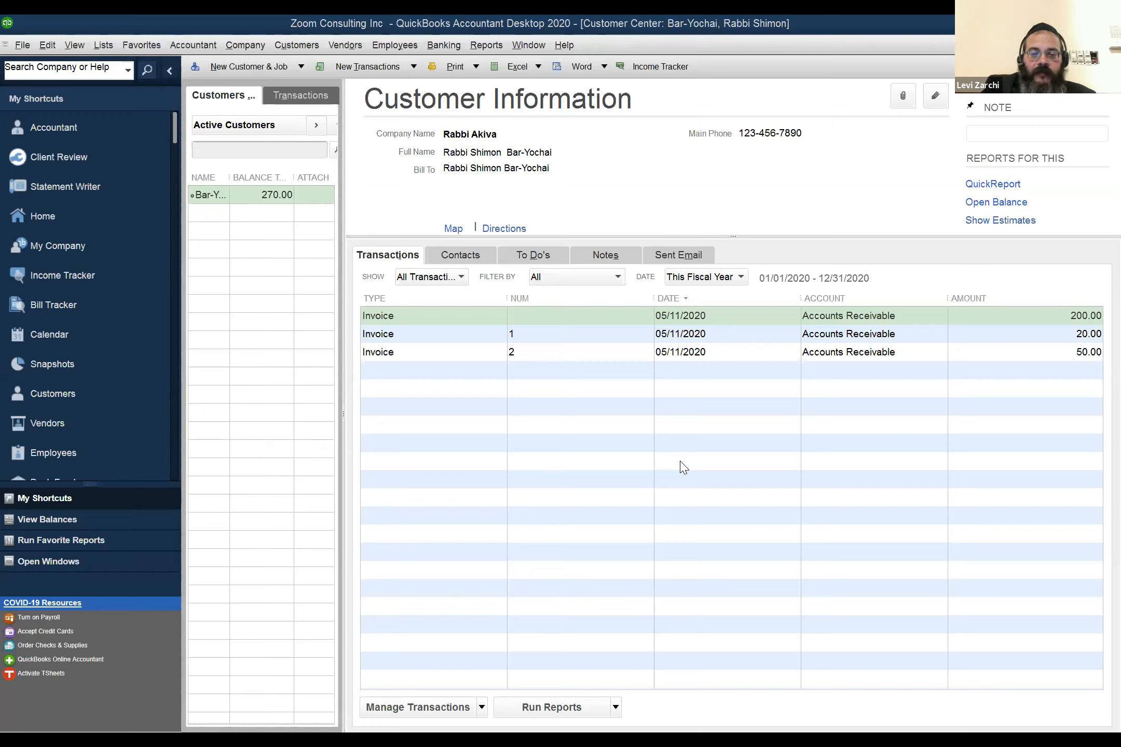
- Display the Item List and view the commands available for managing its items
left_click(106, 55)
left_click(131, 78)
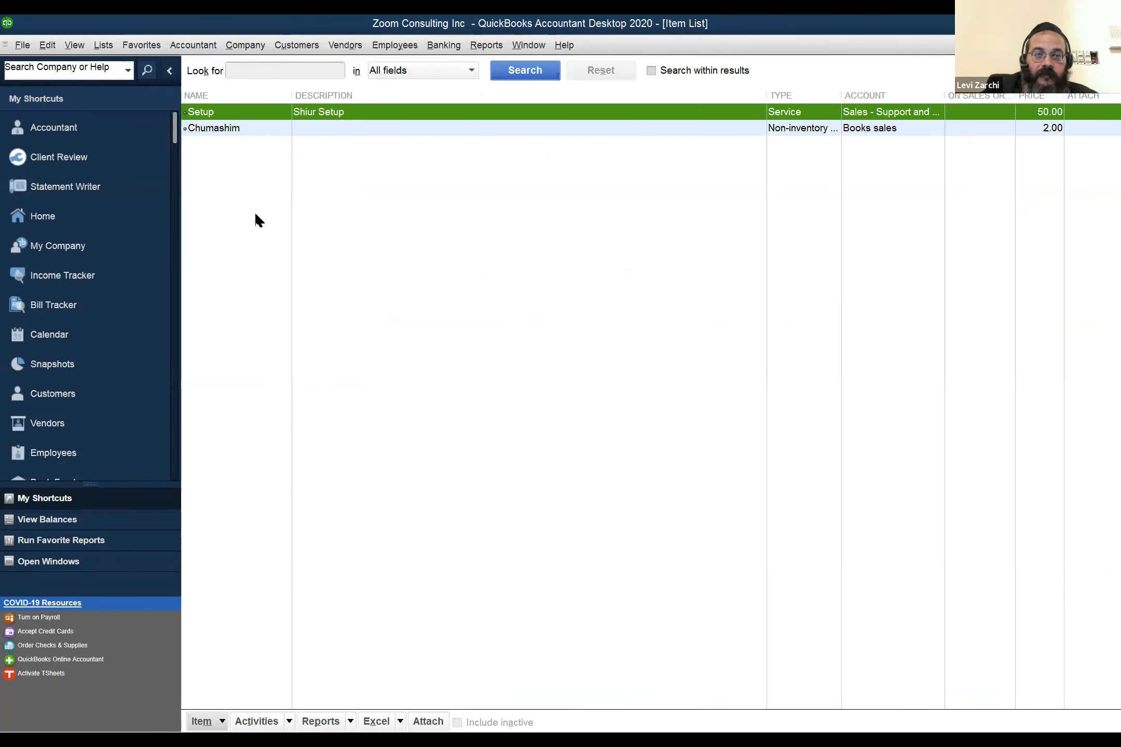
left_click(106, 45)
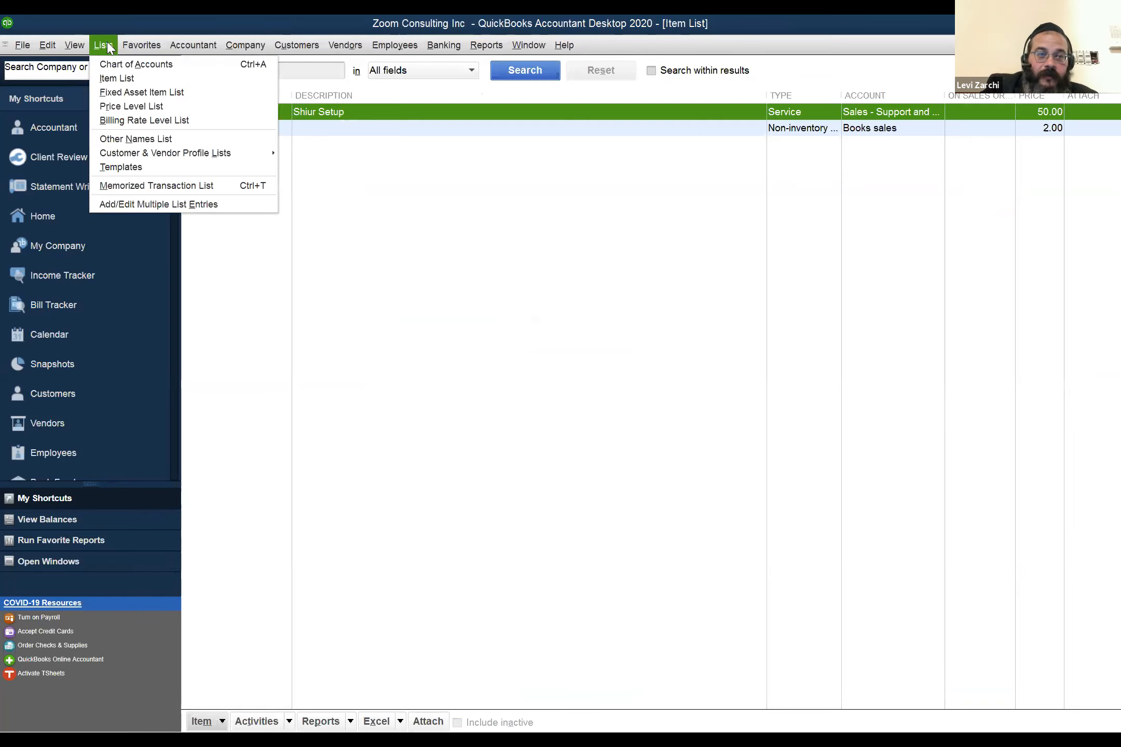
left_click(214, 722)
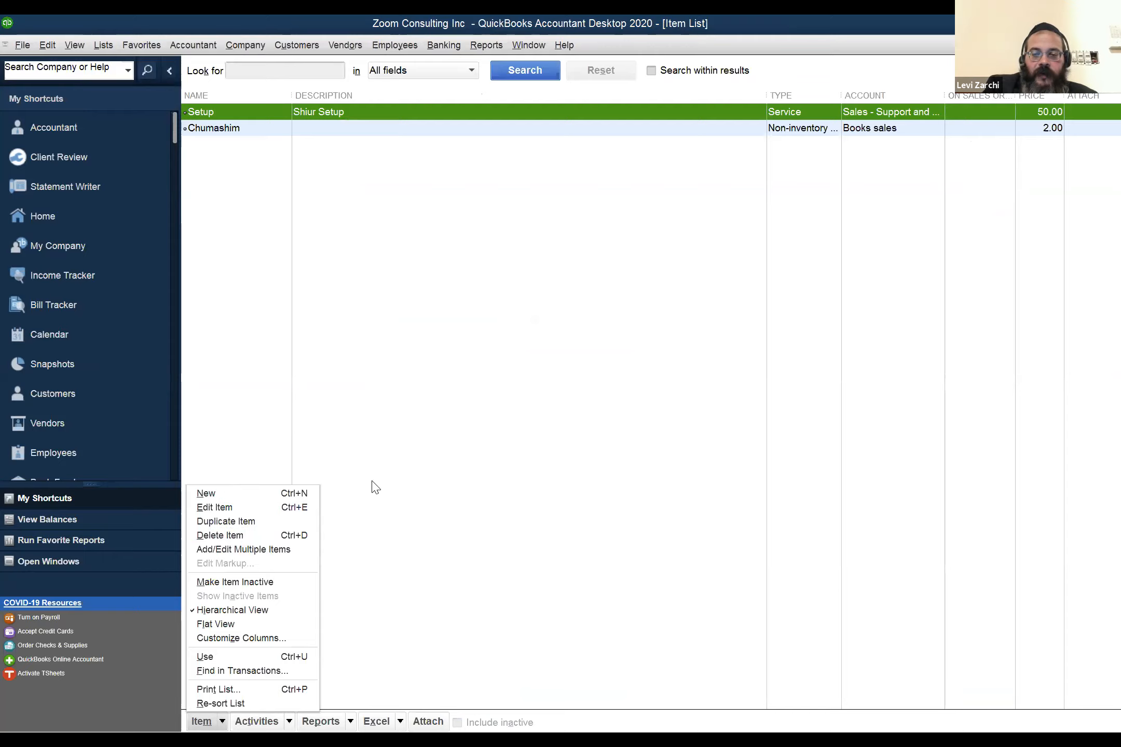
left_click(588, 475)
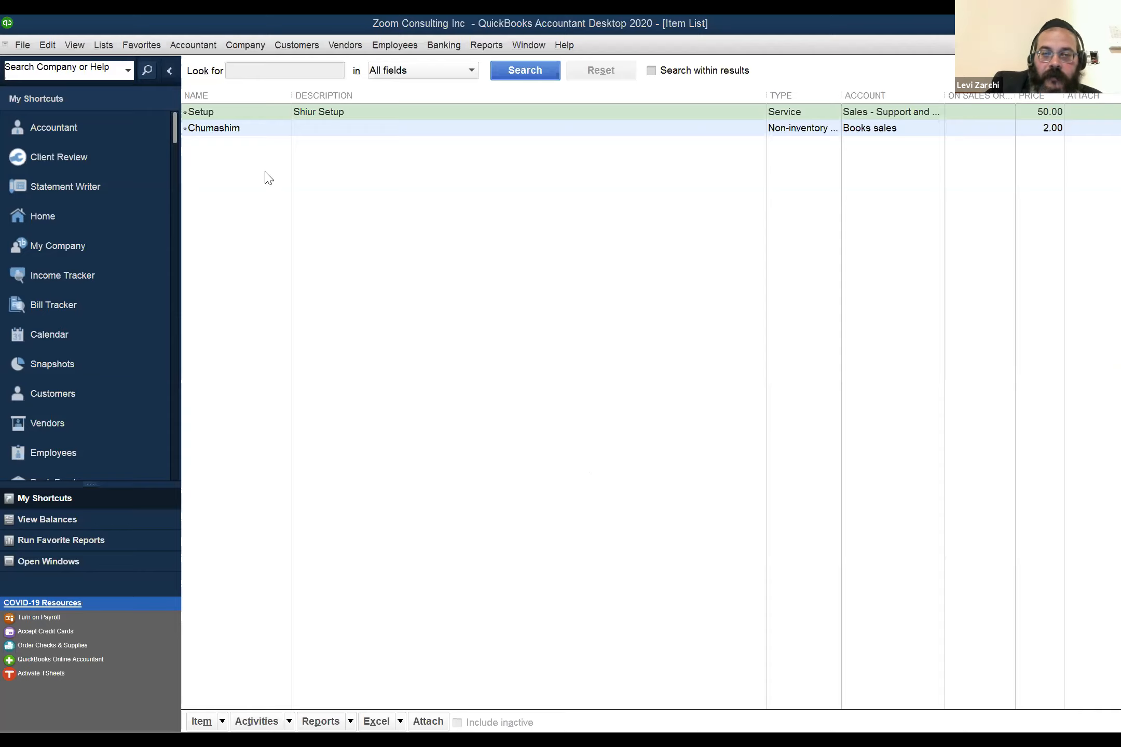
- Open a blank general journal entry form to view its fields
left_click(216, 50)
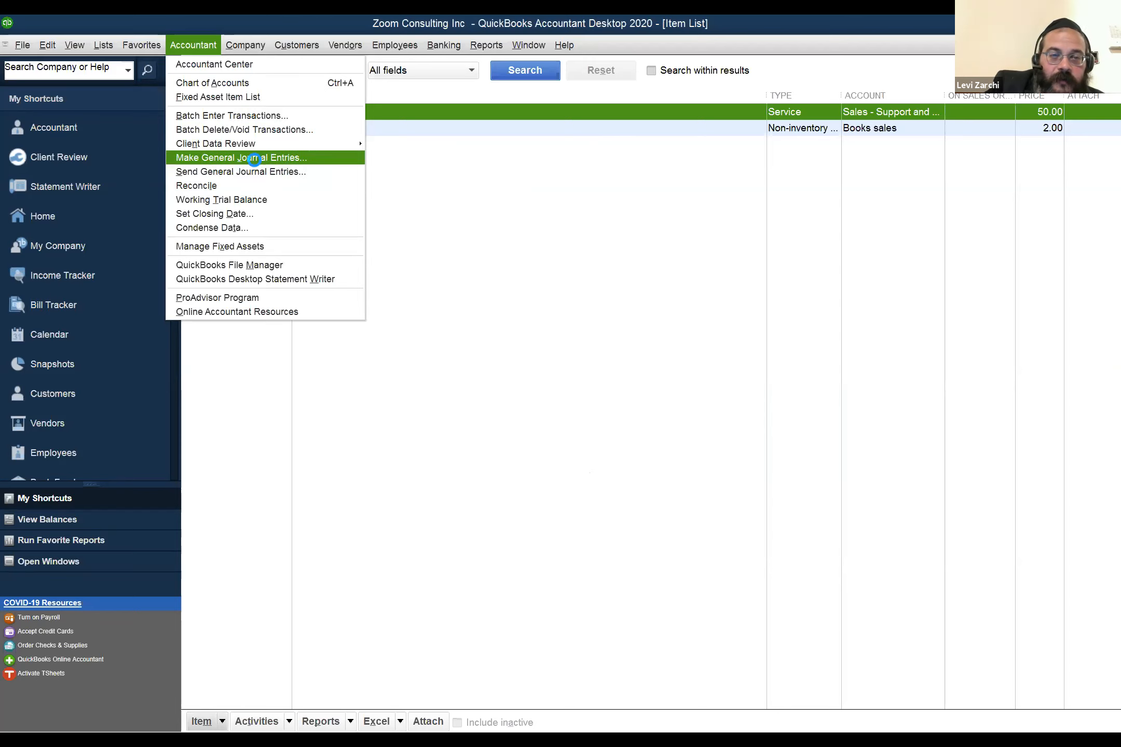
left_click(253, 157)
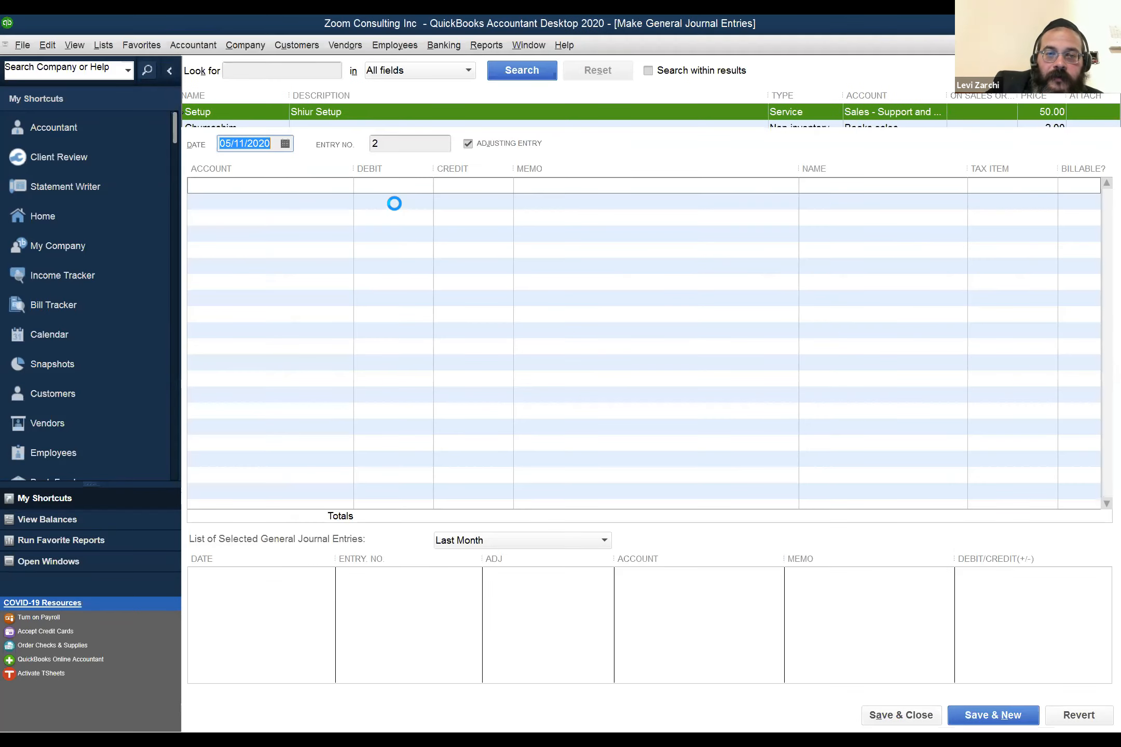
left_click(834, 225)
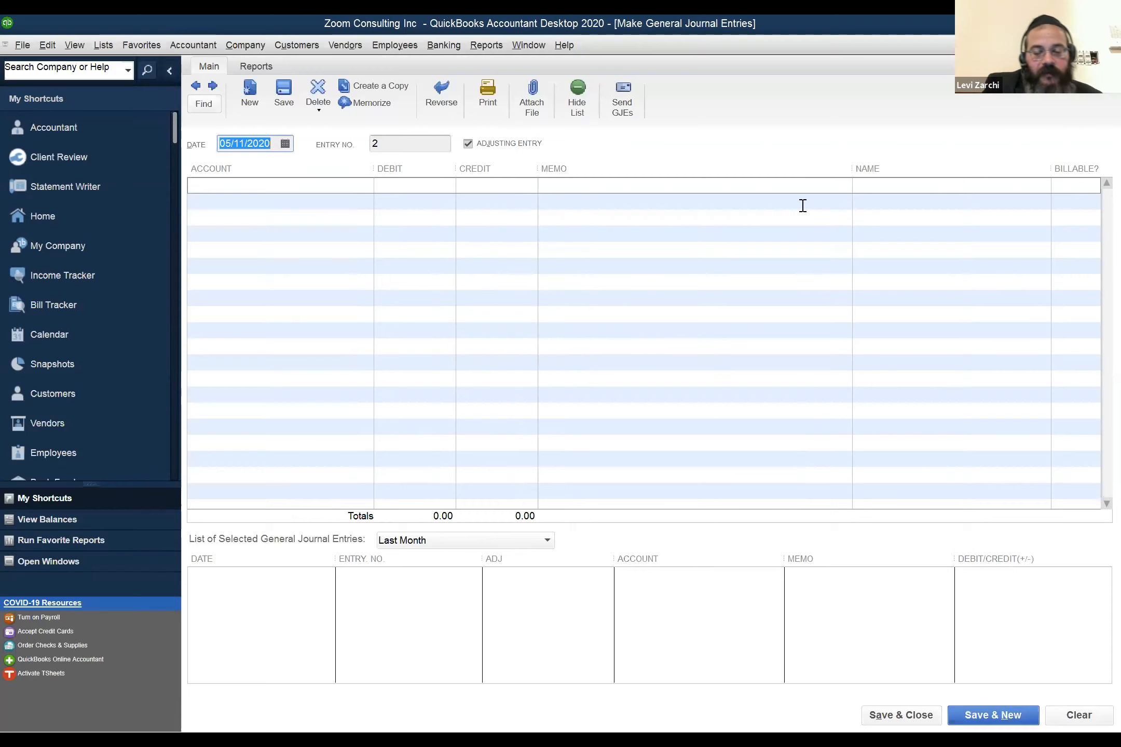
left_click(803, 206)
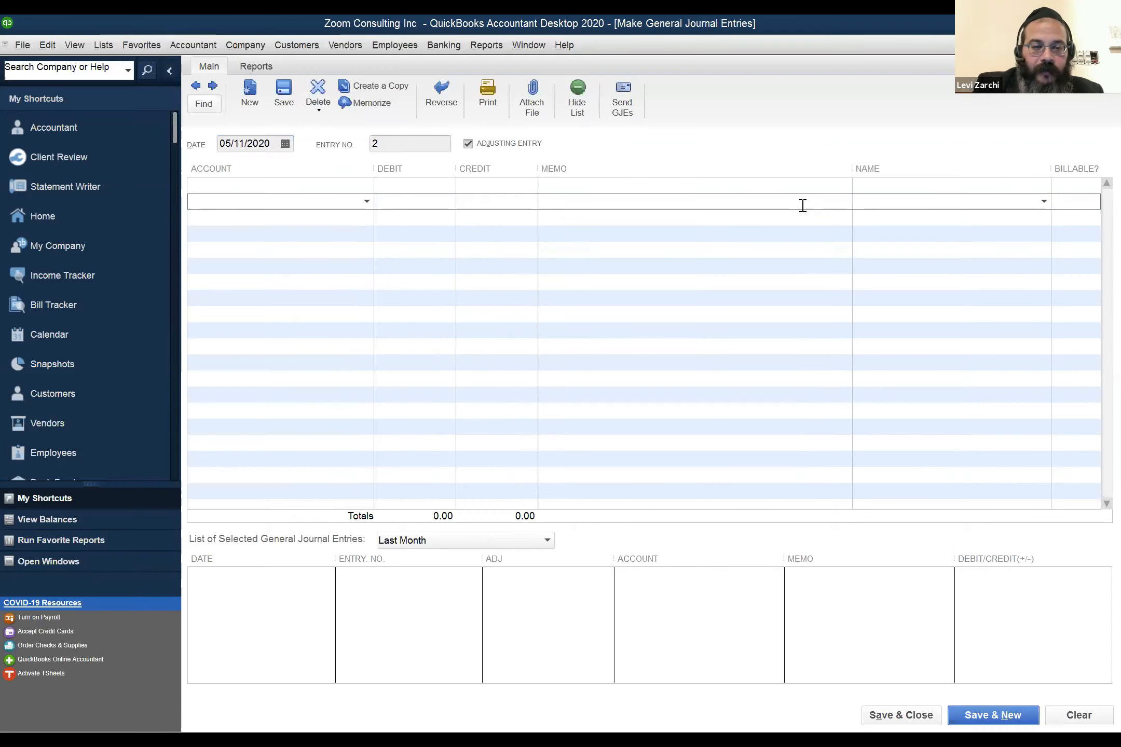
- Open a new invoice form and switch its template to Intuit Standard Pledge
key("ctrl+i")
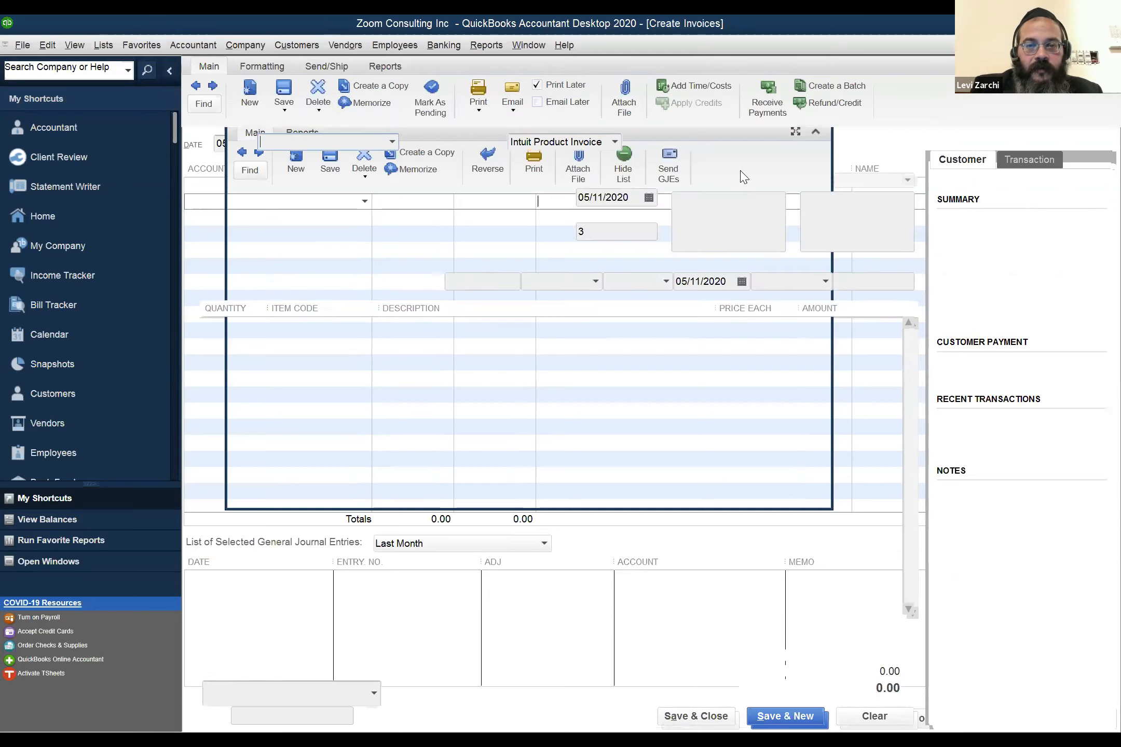
left_click(615, 141)
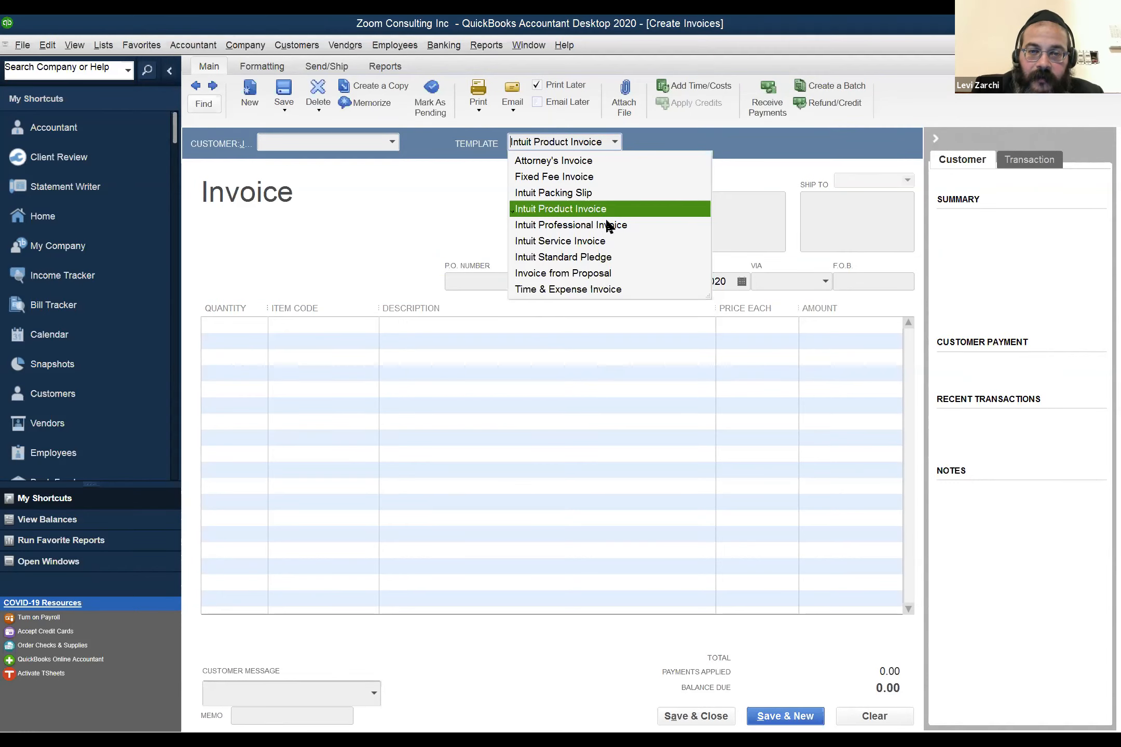
left_click(614, 258)
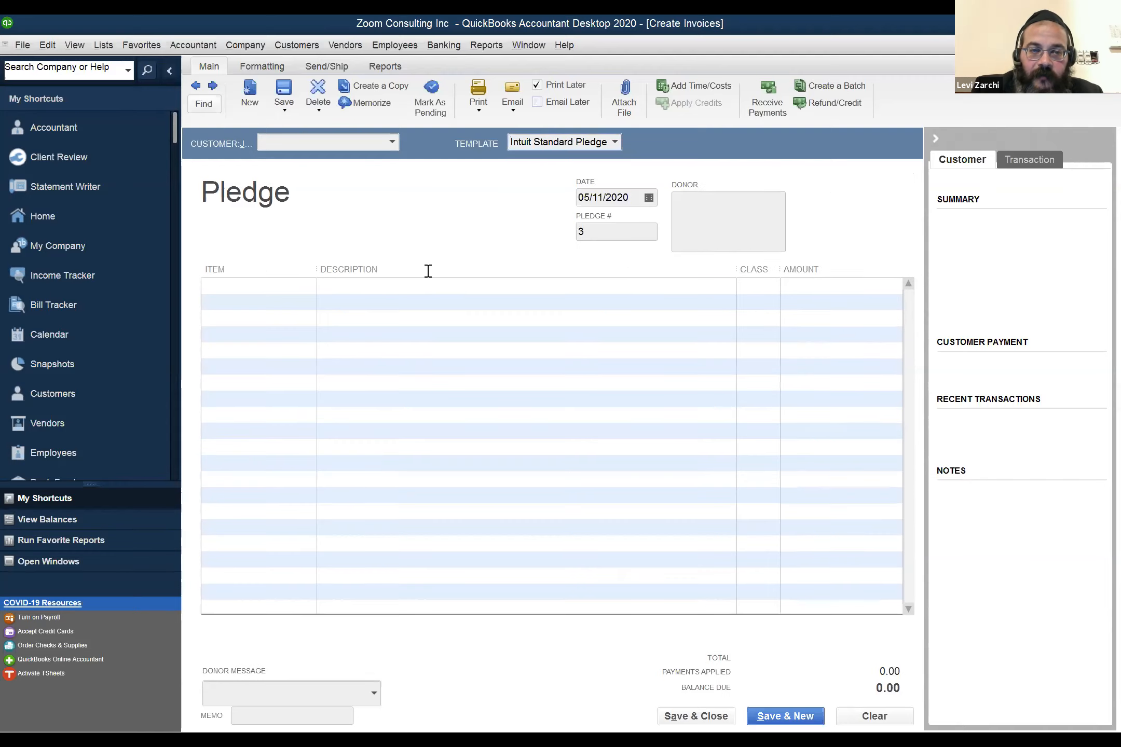
- Enter the Setup item on the first line of the pledge
left_click(303, 289)
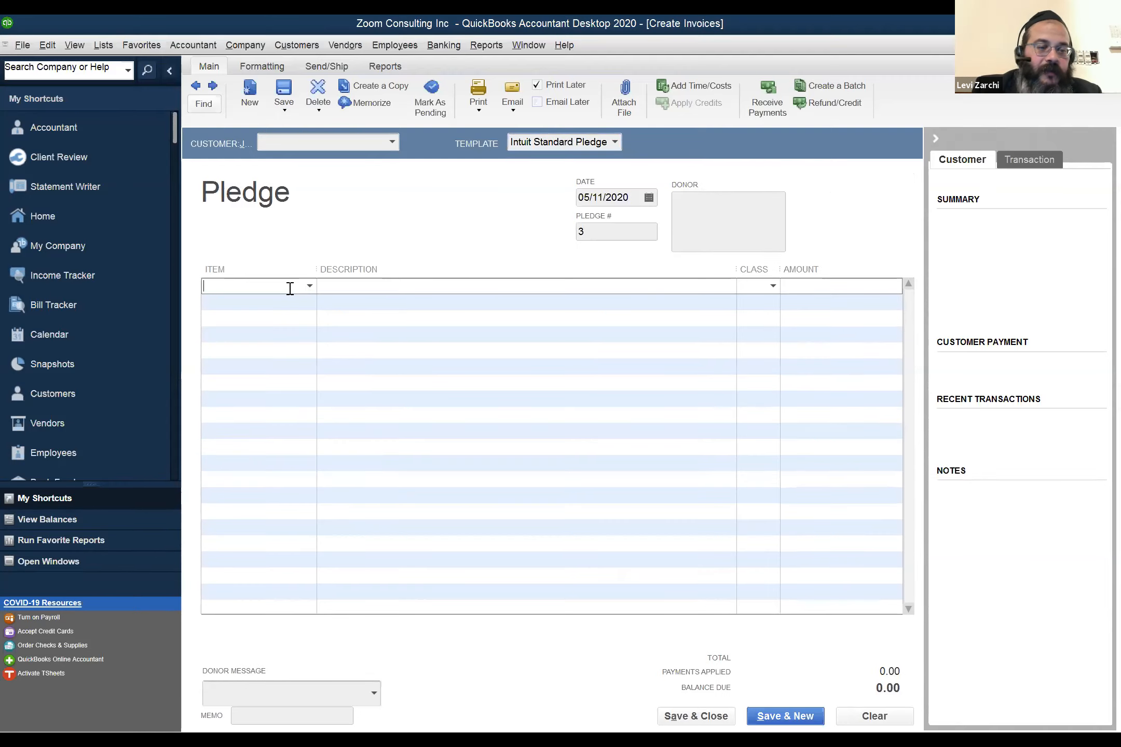
type("1")
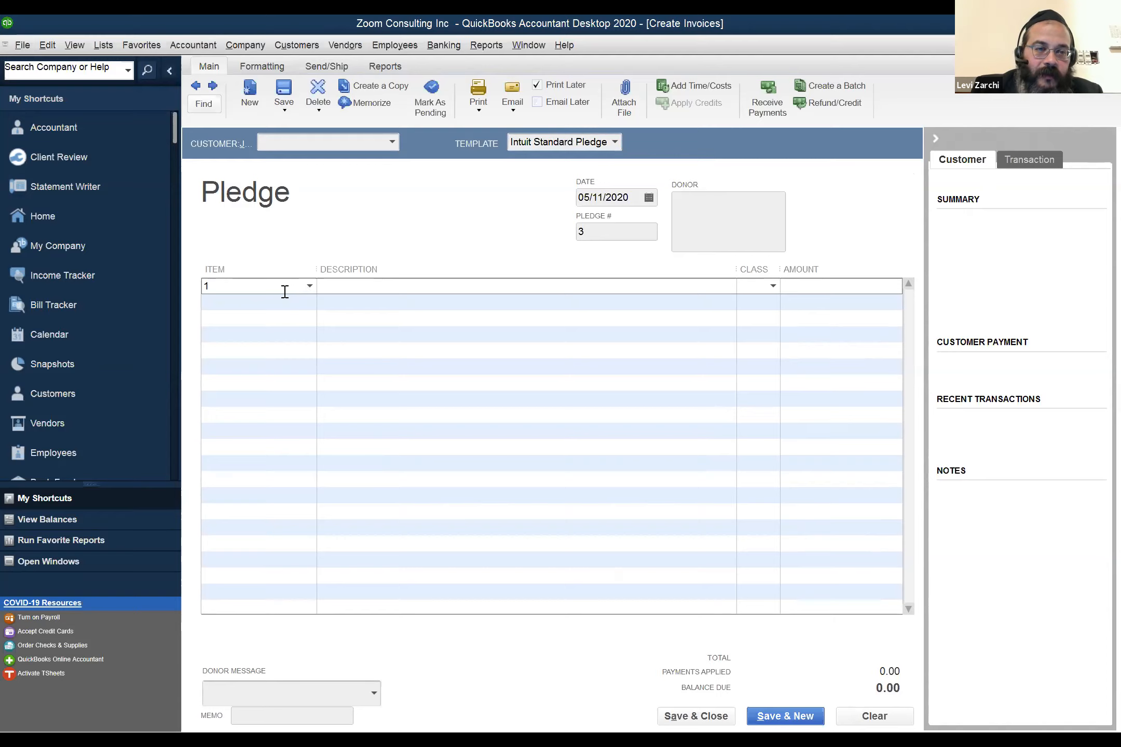
left_click_drag(189, 286, 187, 286)
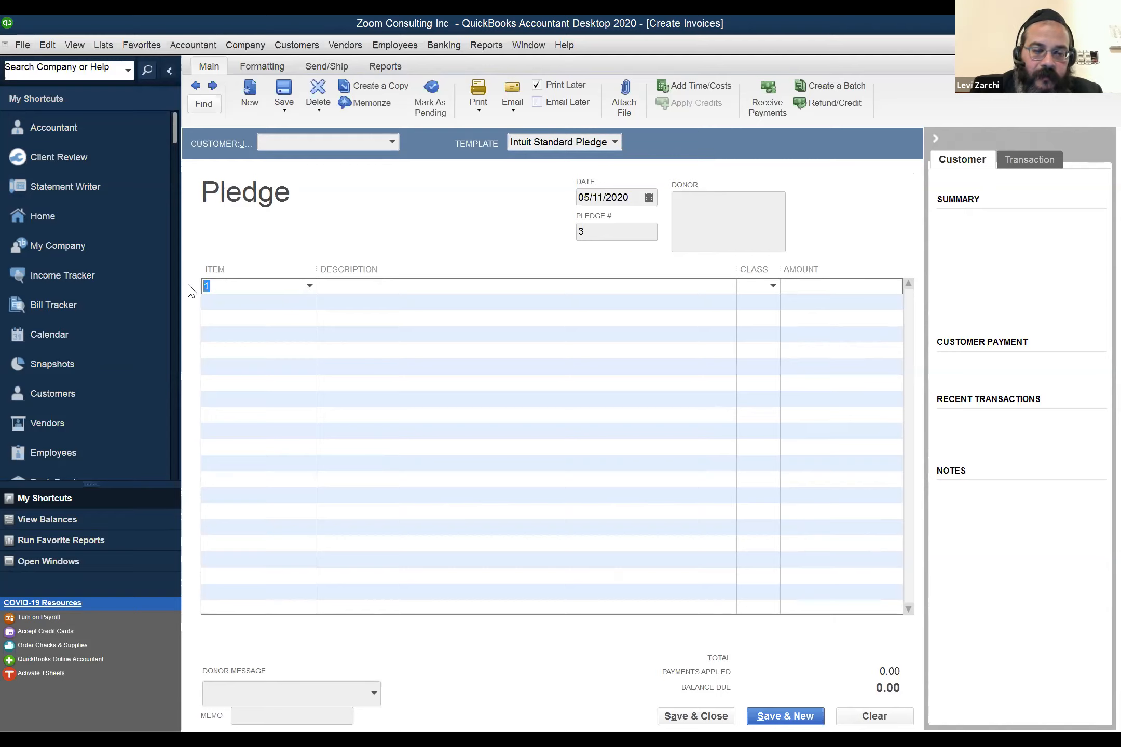
type("Setup")
key("Tab")
key("Tab")
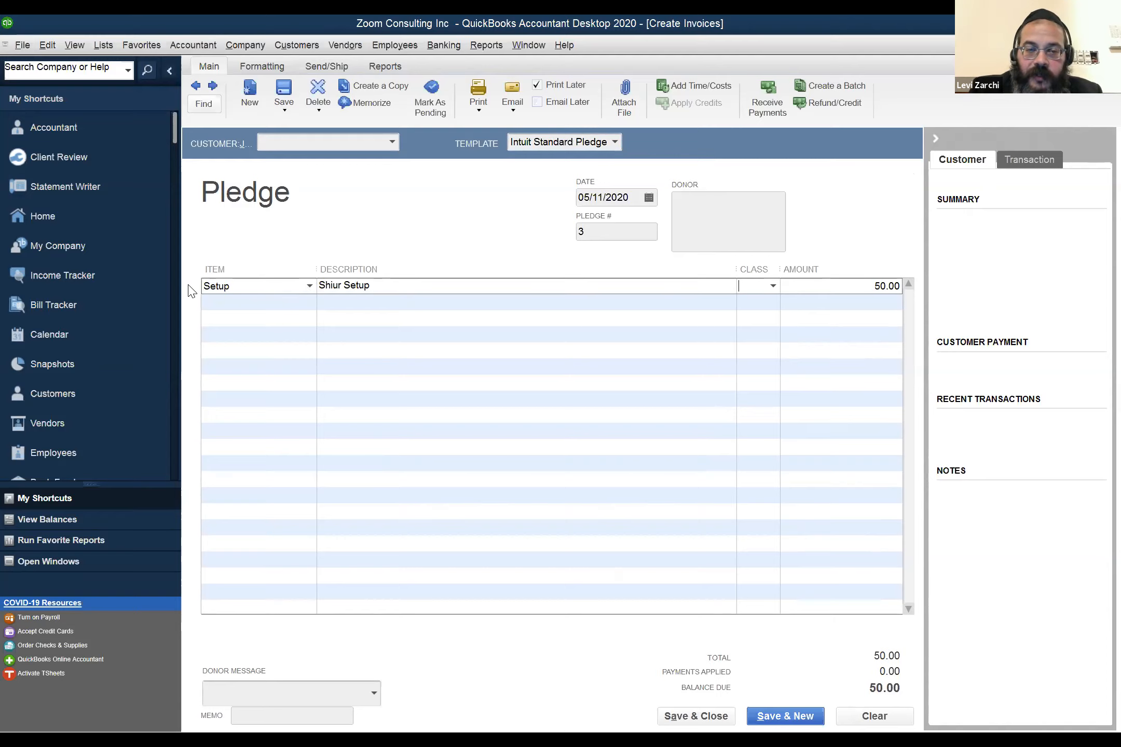
- Try to assign class 2 to the Setup line without adding it to the class list
type("2")
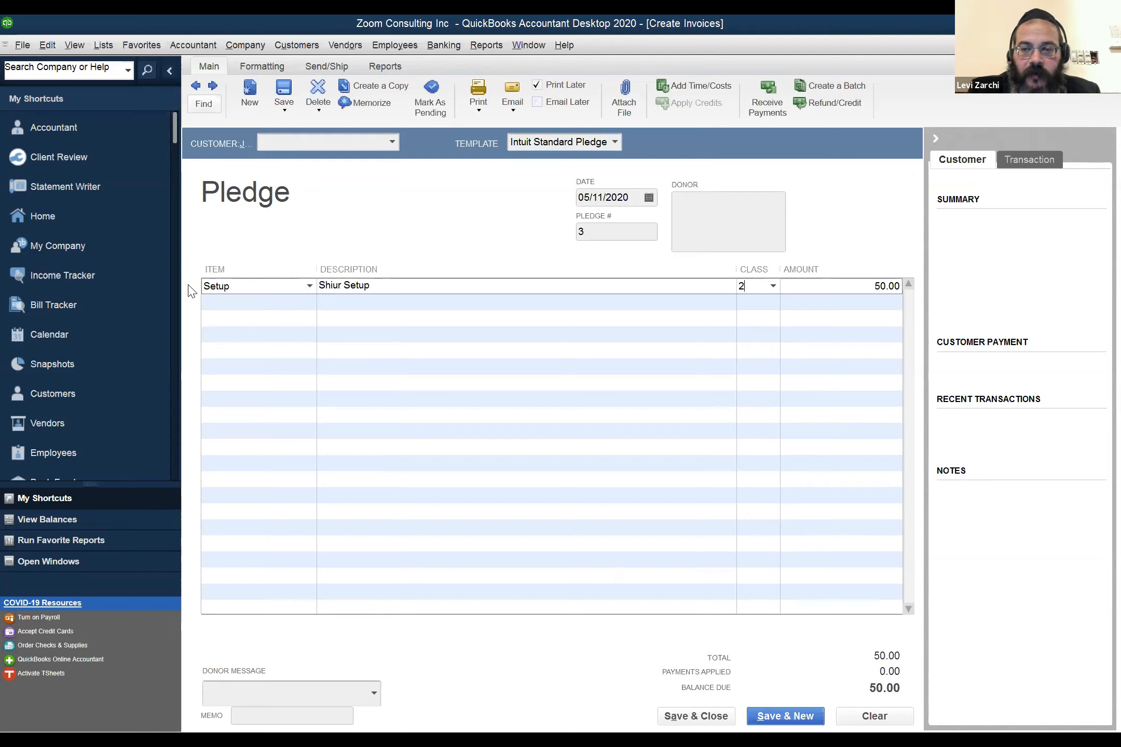
key("Tab")
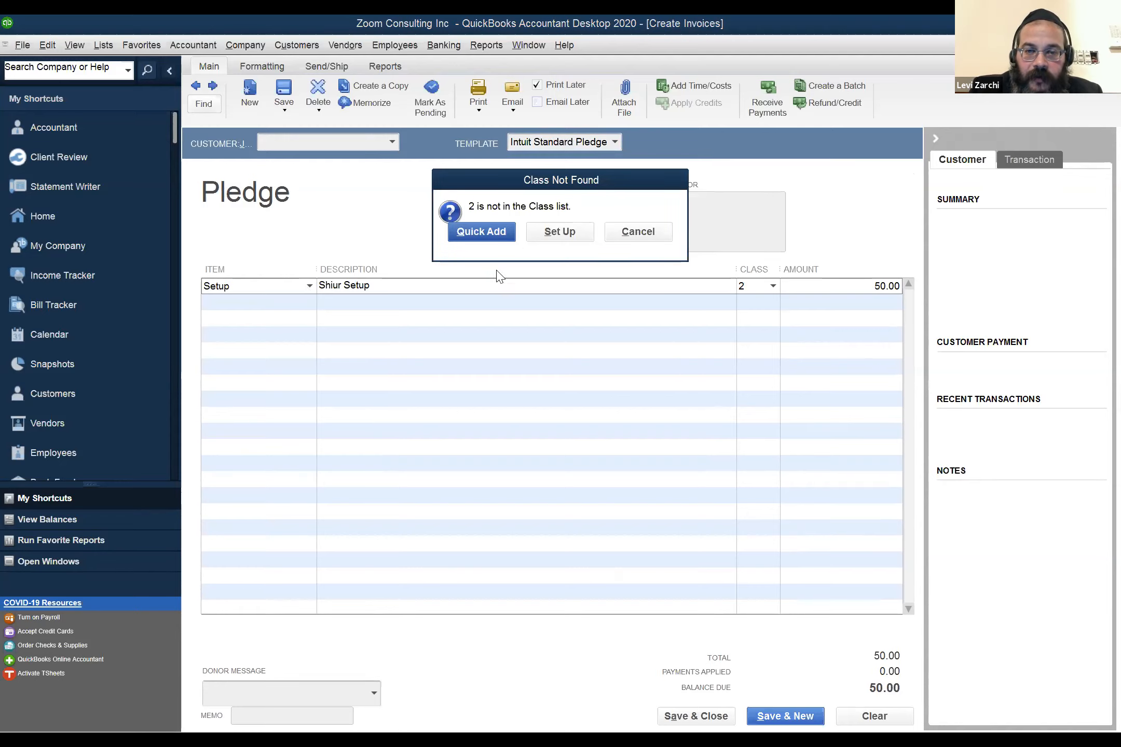
left_click(666, 232)
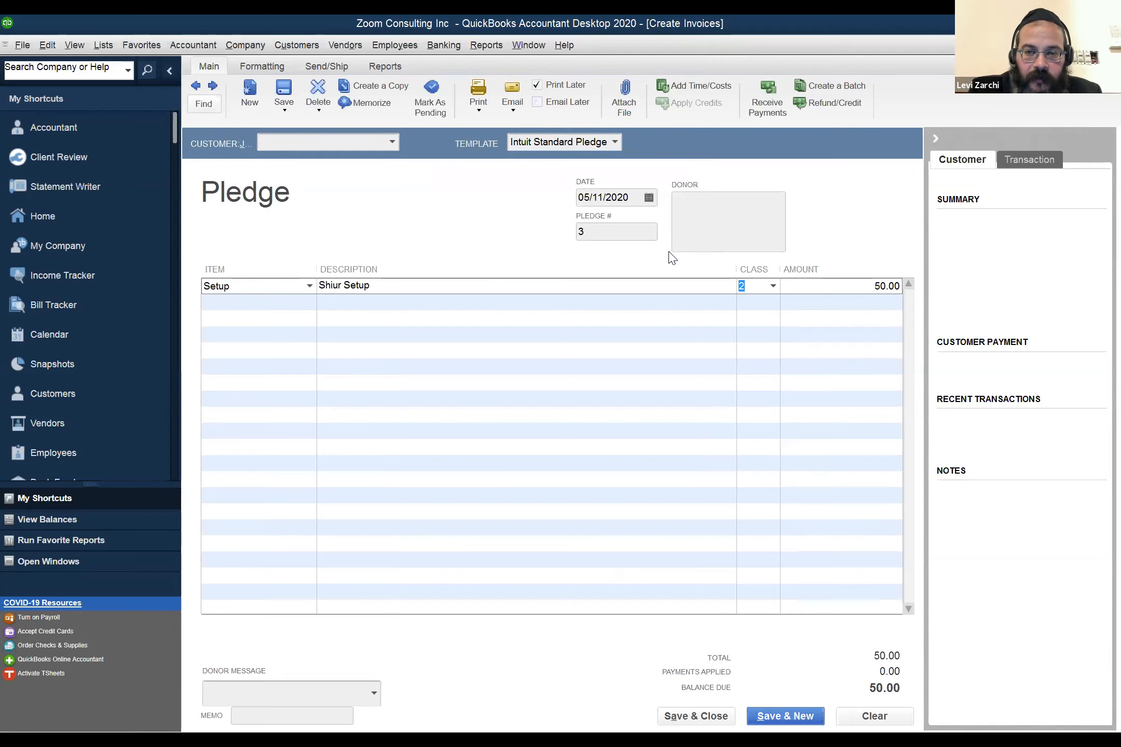
key("Tab")
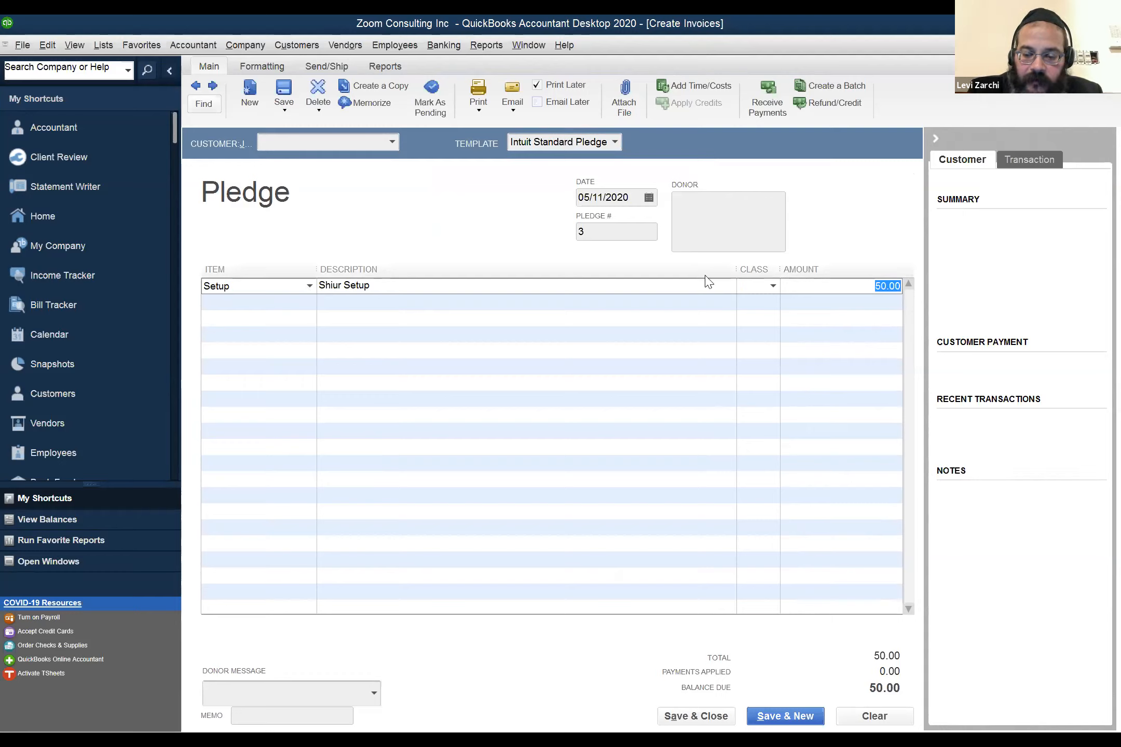
- Multiply the Setup line's amount by 2 directly in the pledge's amount column
key("Right")
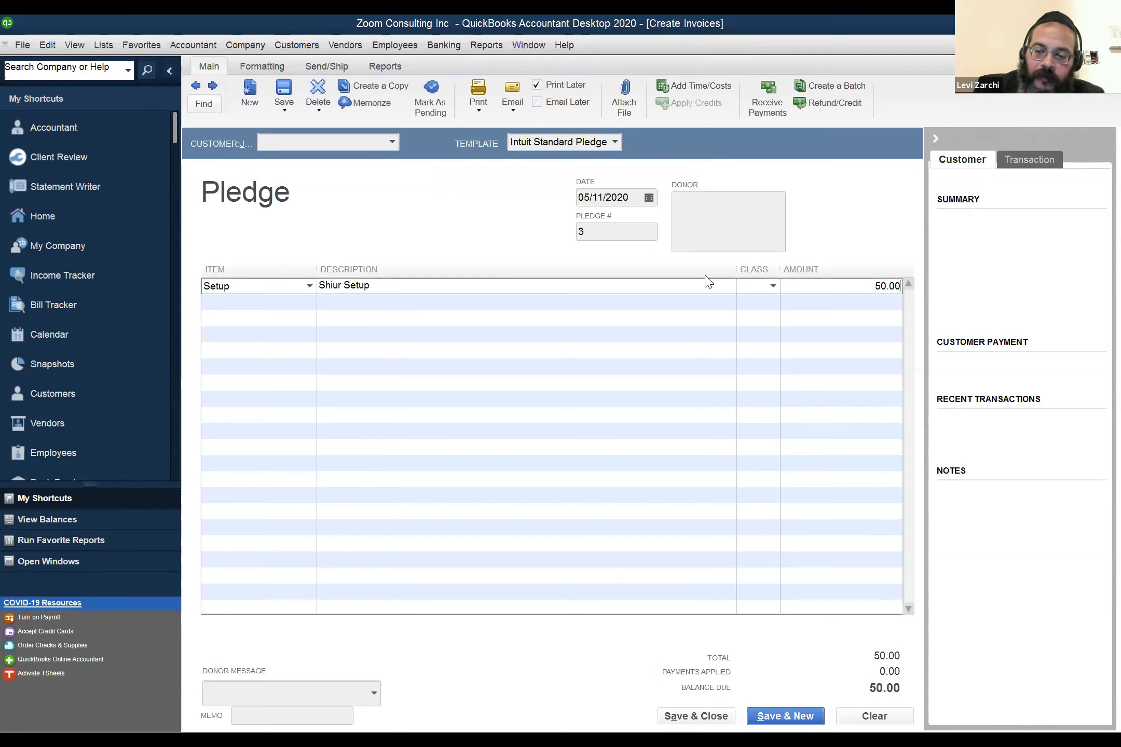
type("8")
key("BackSpace")
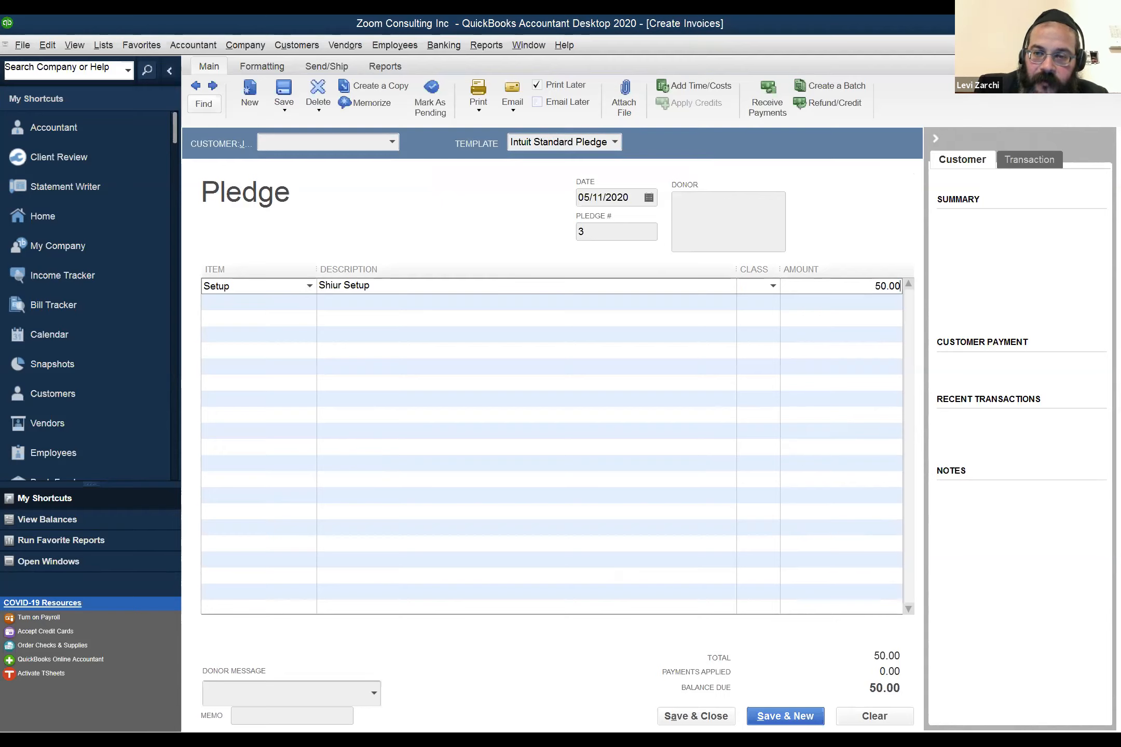
type("* ")
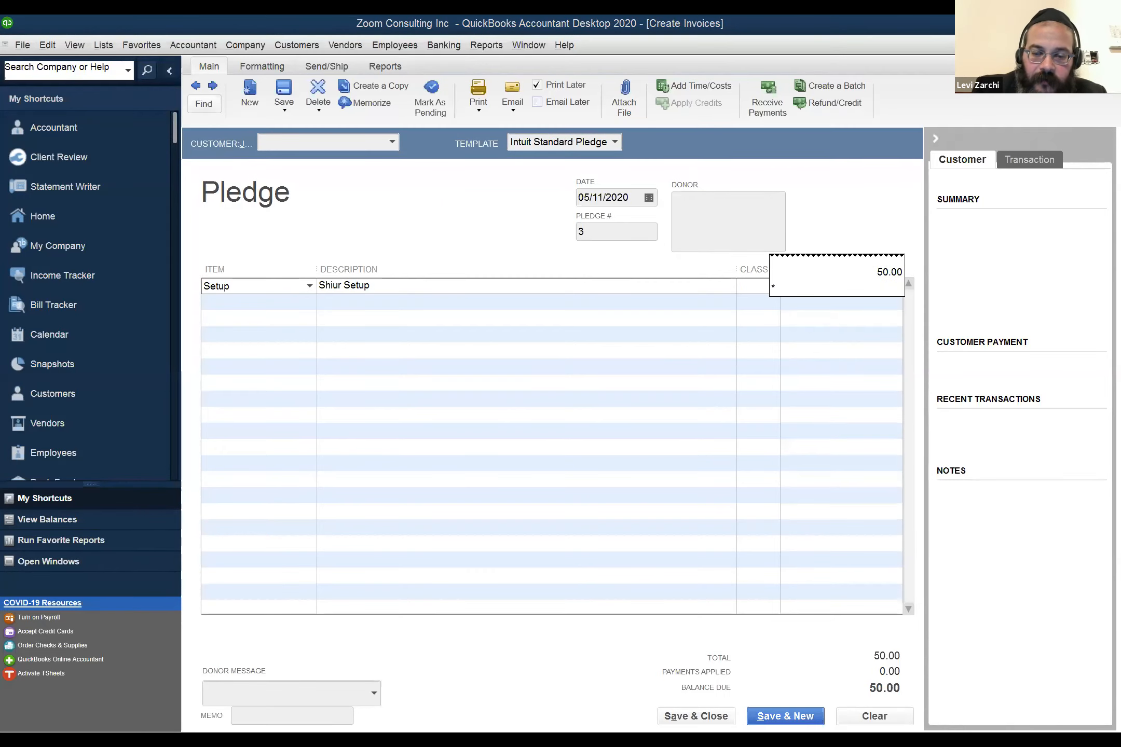
type("2")
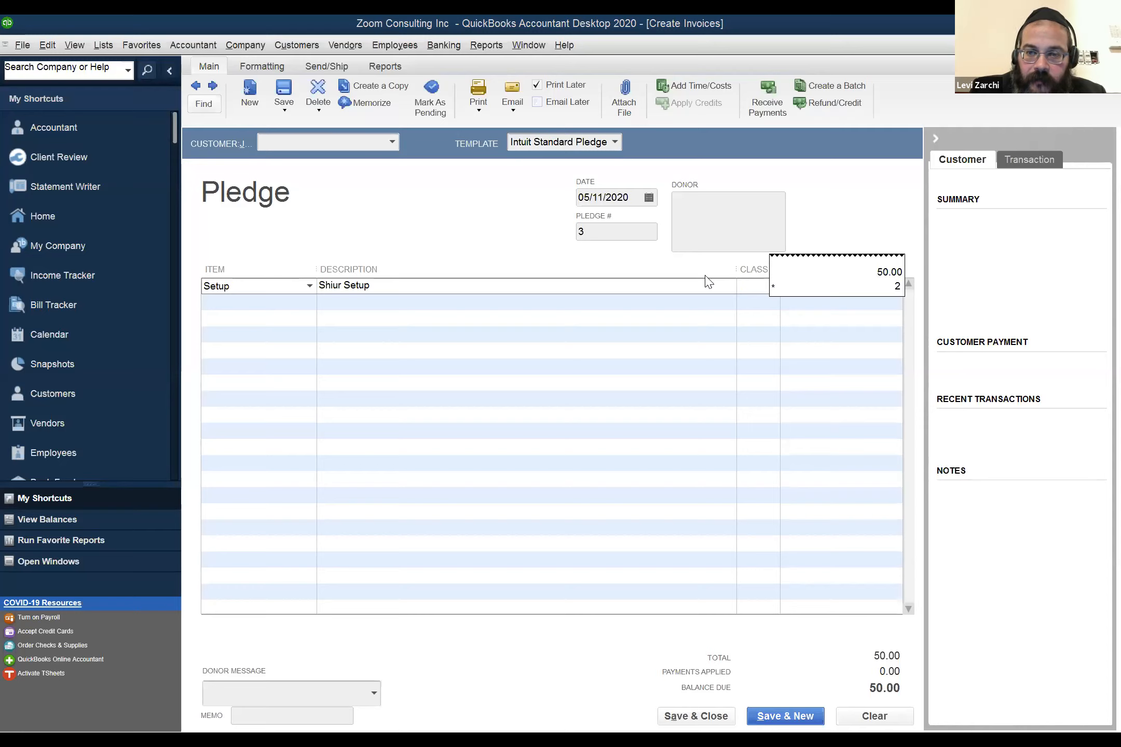
key("Return")
key("Tab")
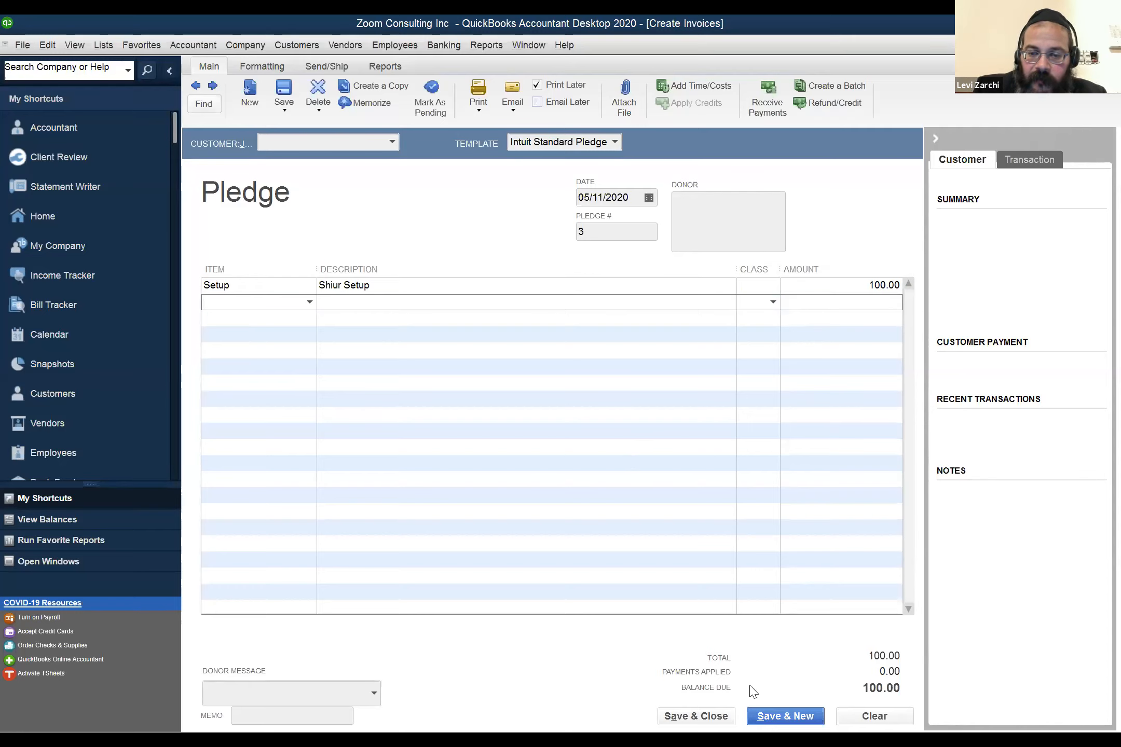
- Clear the pledge without saving it and close the invoice and general journal entry forms
left_click(874, 717)
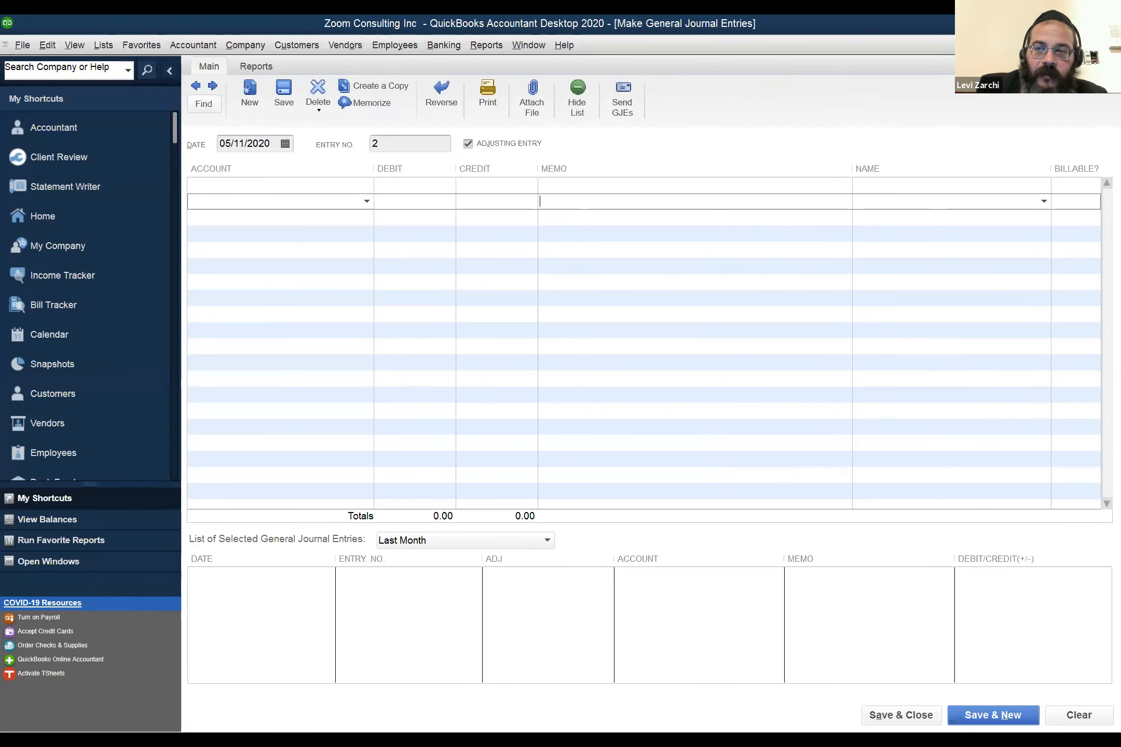
left_click(1112, 45)
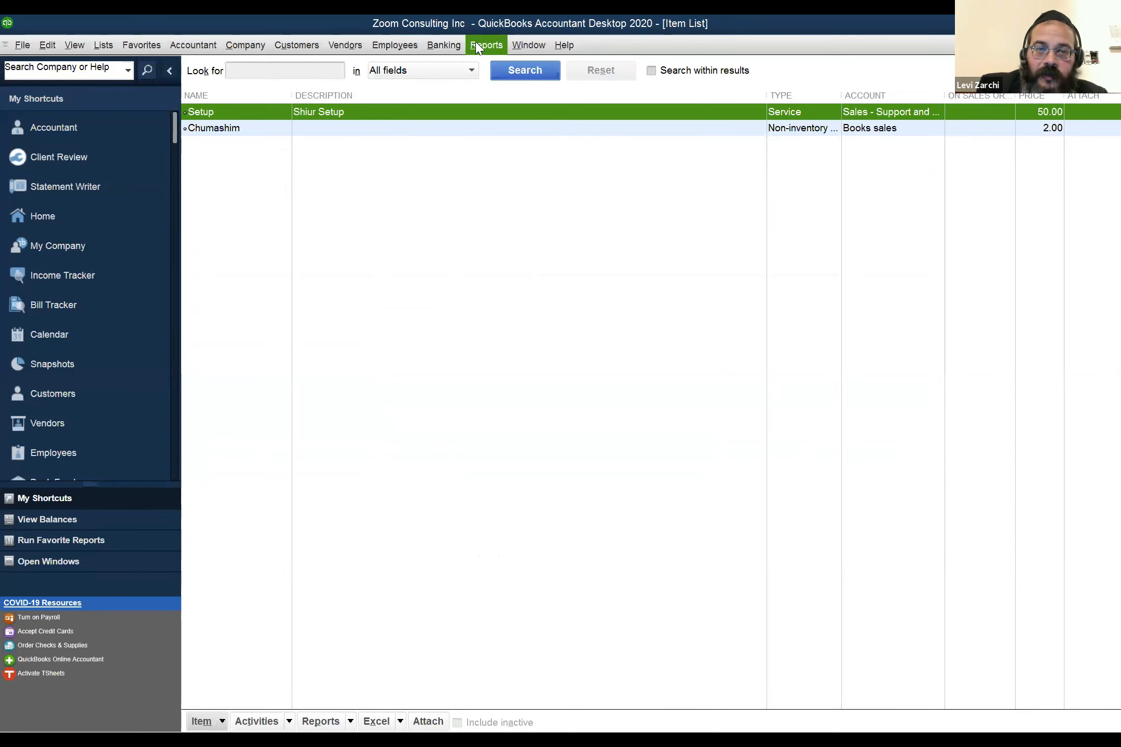
- Open the register of the Chase bank account
left_click(444, 45)
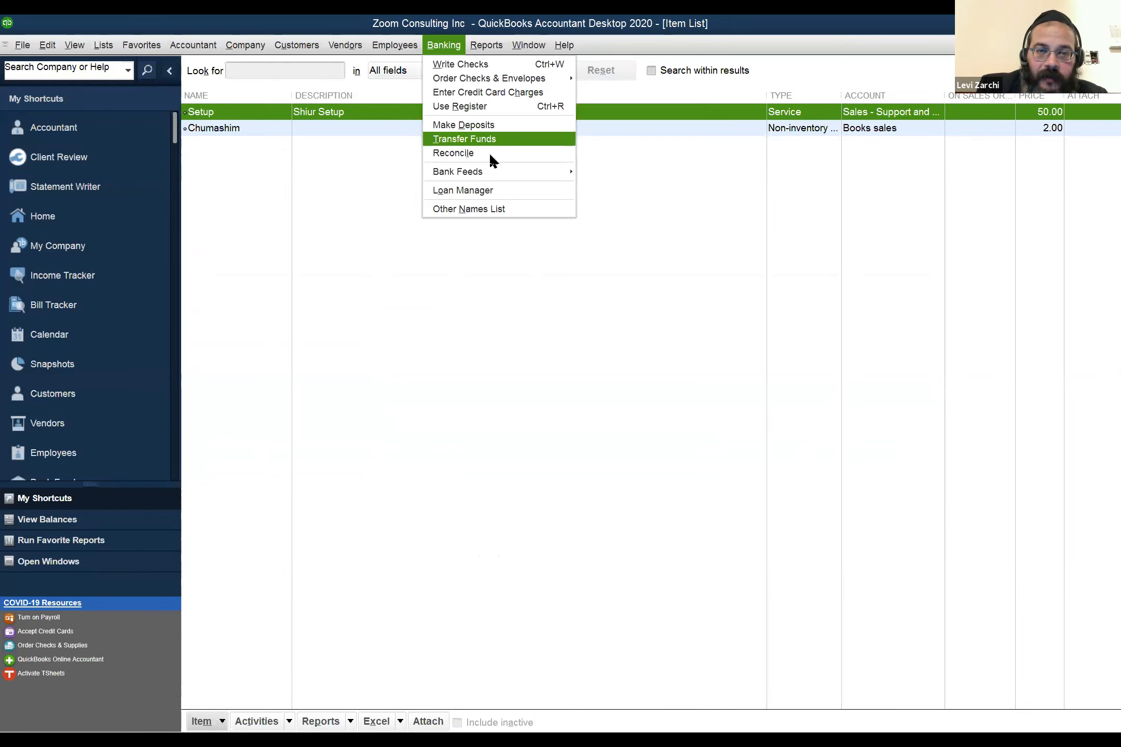
left_click(498, 106)
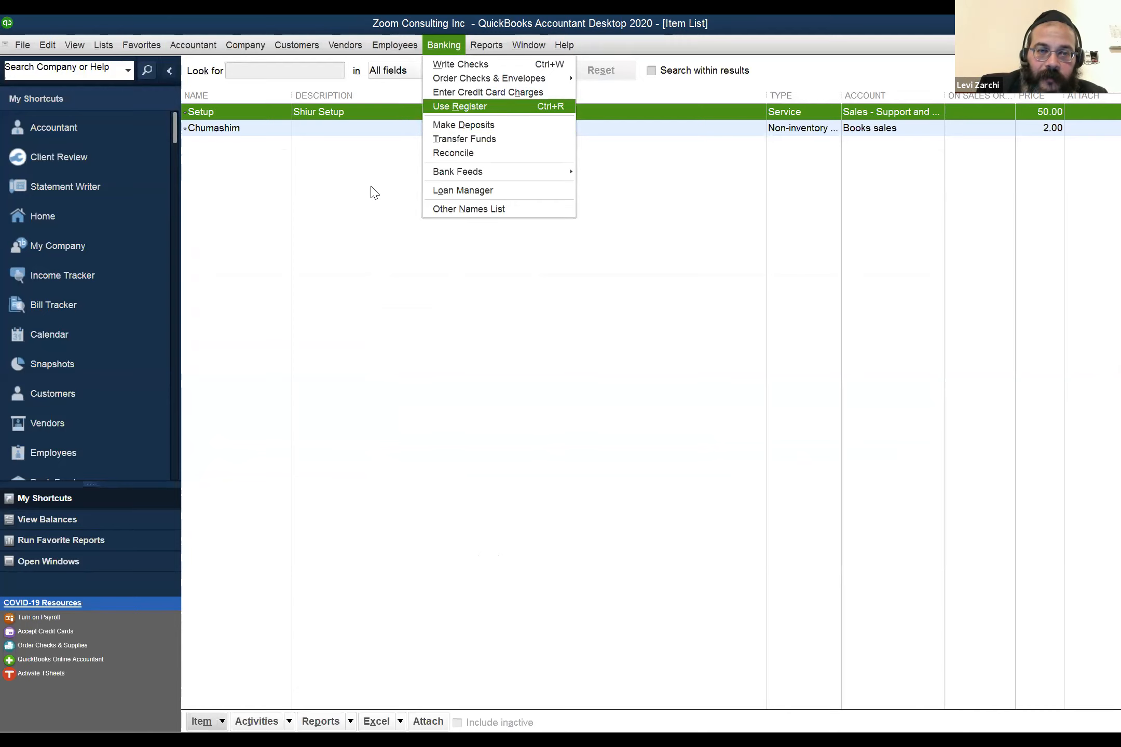
key("Return")
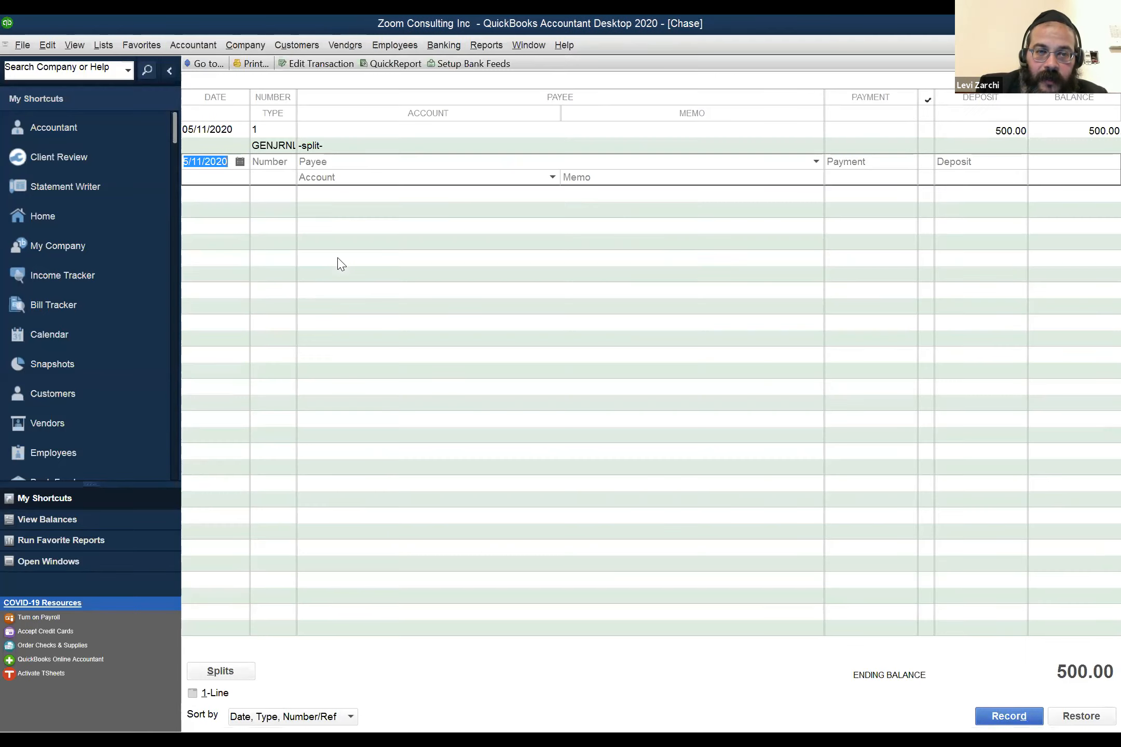
- Set the date of the new register entry to 05/01/2020
key("Tab")
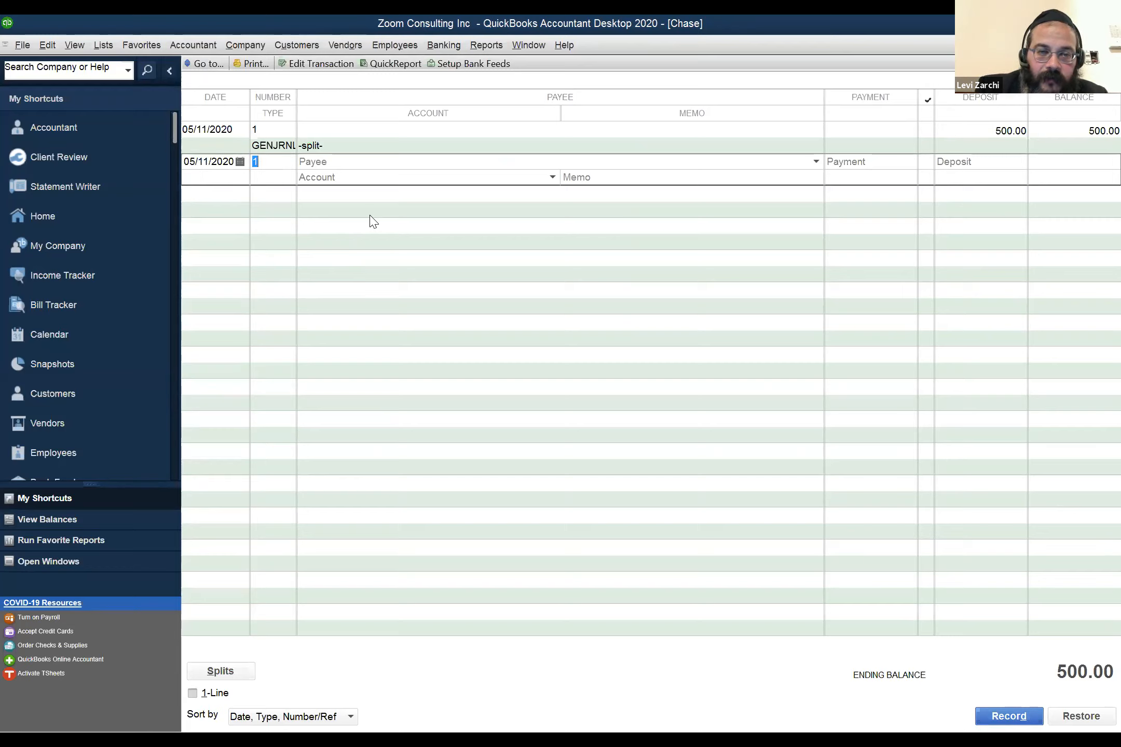
left_click(210, 165)
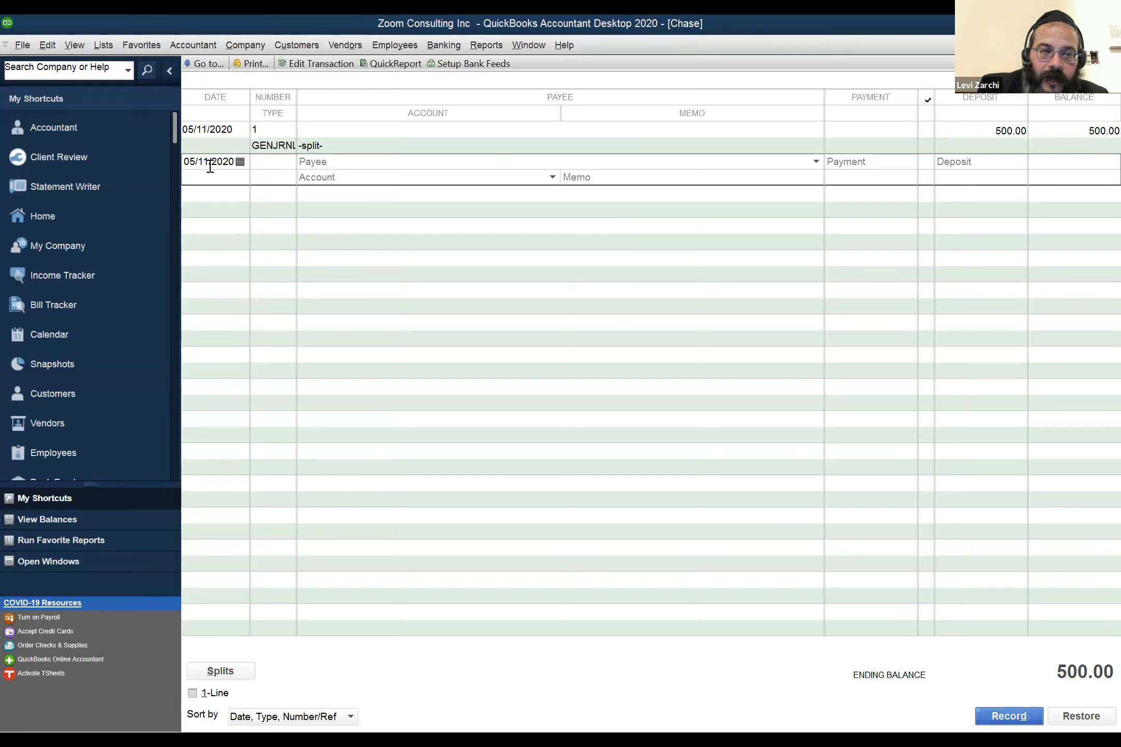
key("Home")
key("shift+End")
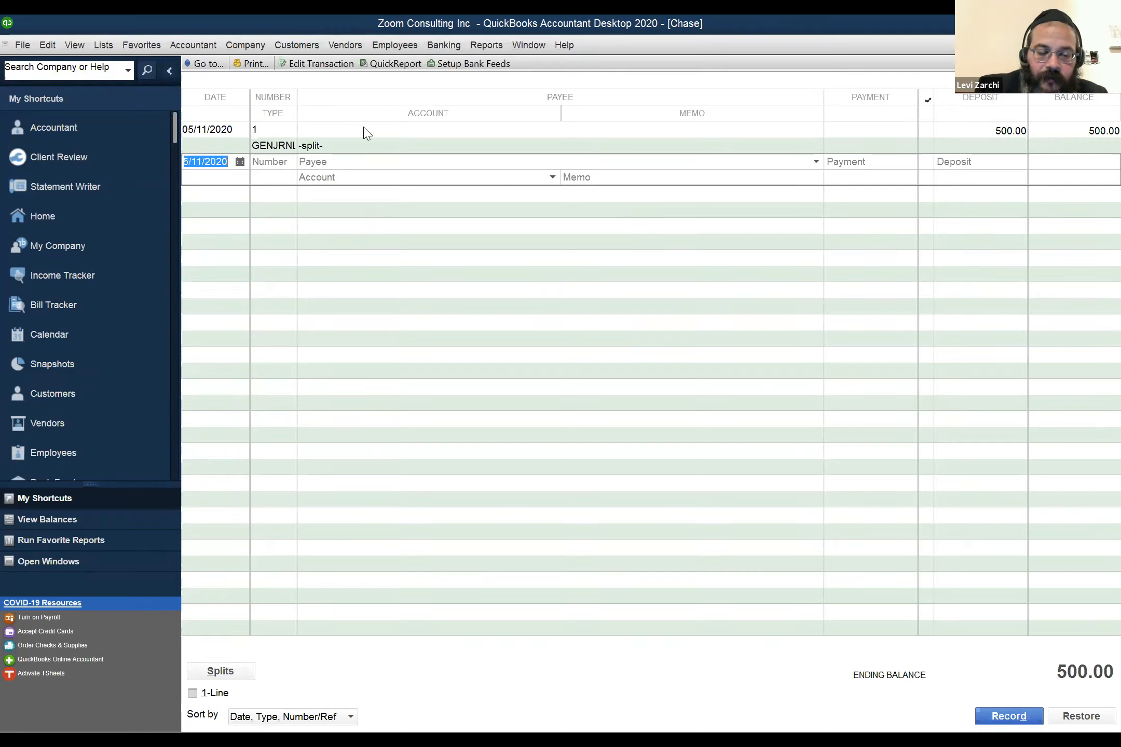
type("0501")
key("Tab")
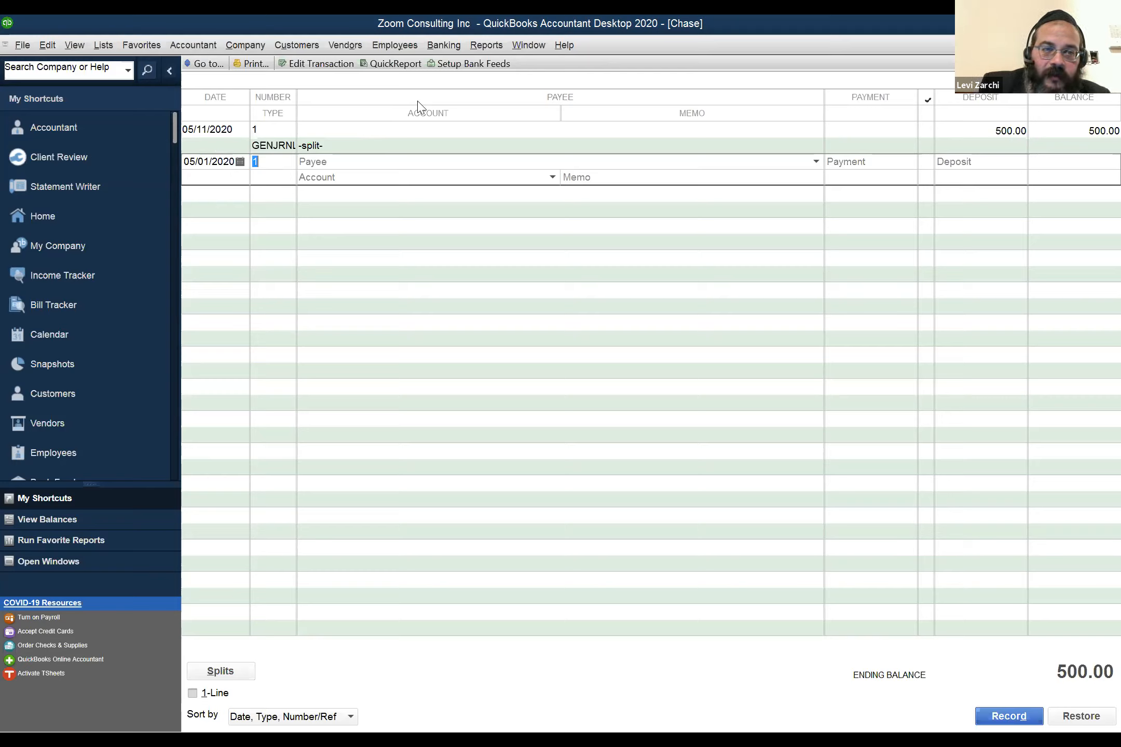
- Reset the new register entry's date to today, 05/11/2020
key("shift+Tab")
key("t")
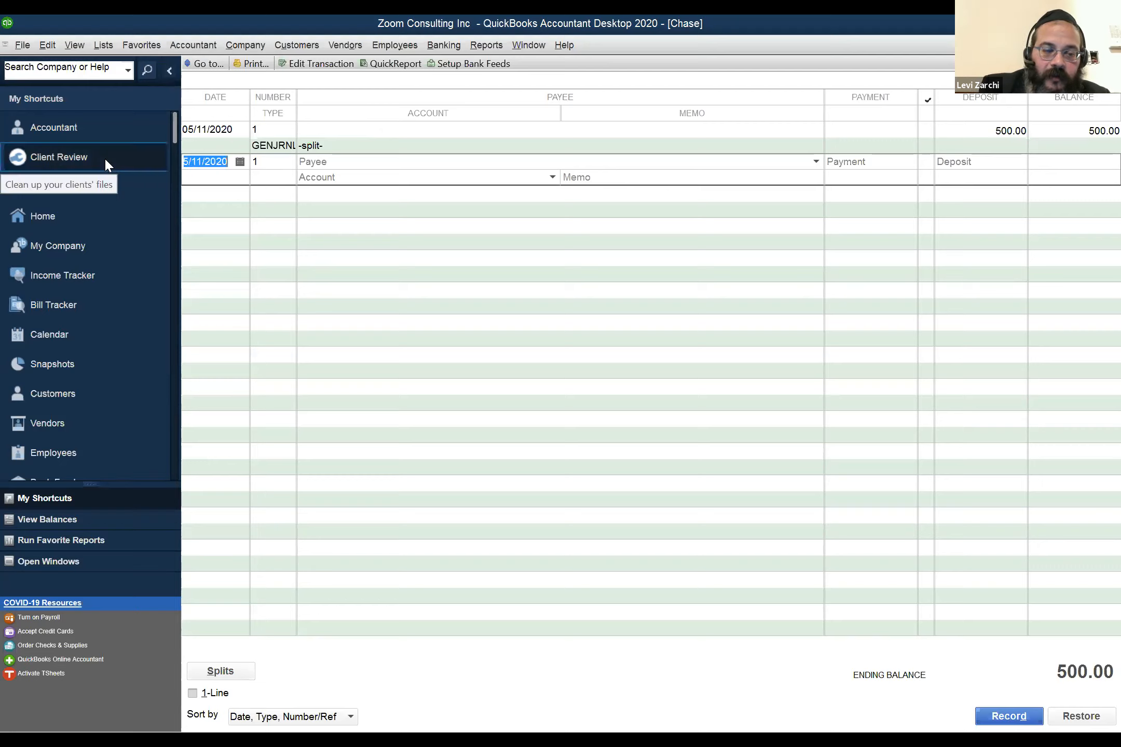
key("Tab")
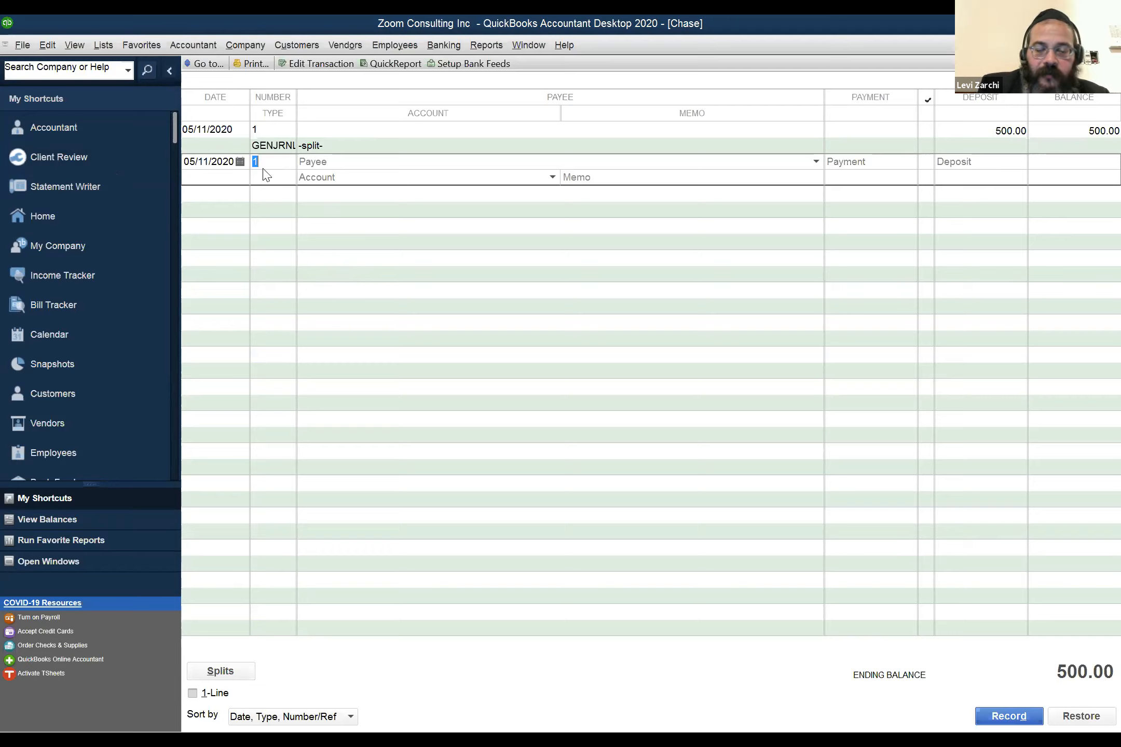
key("Tab")
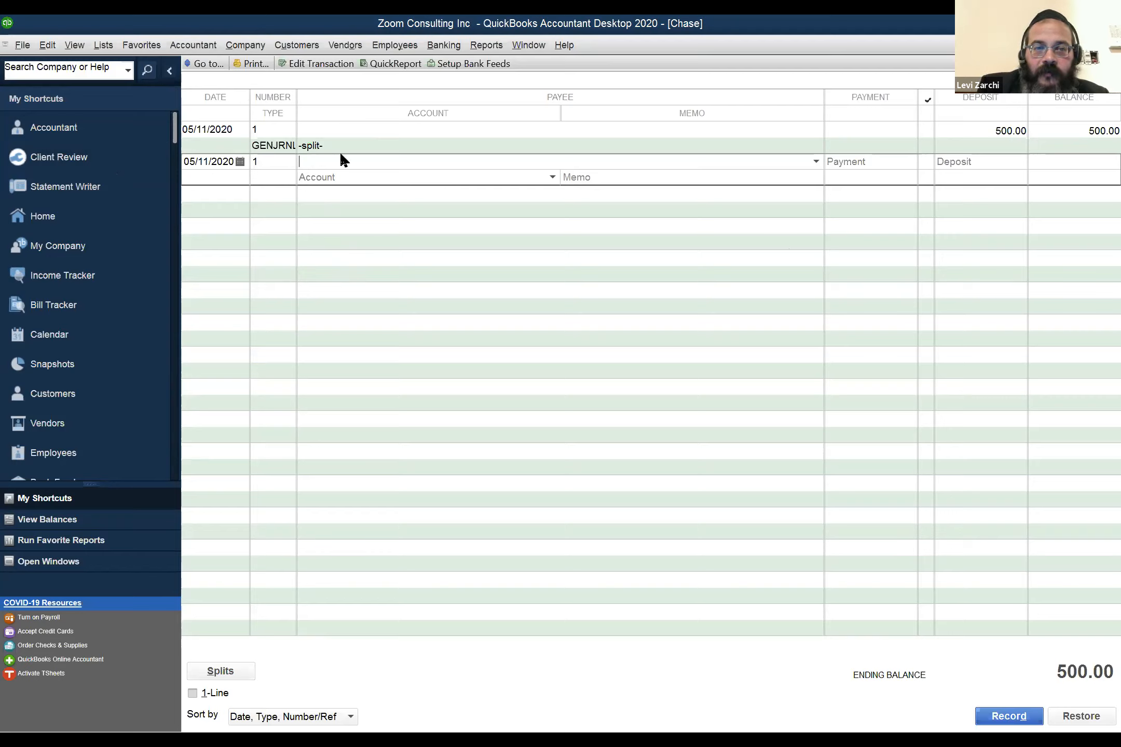
- Enter a deposit amount of 100.00 on the new Chase register entry, leaving the payee blank
left_click(250, 164)
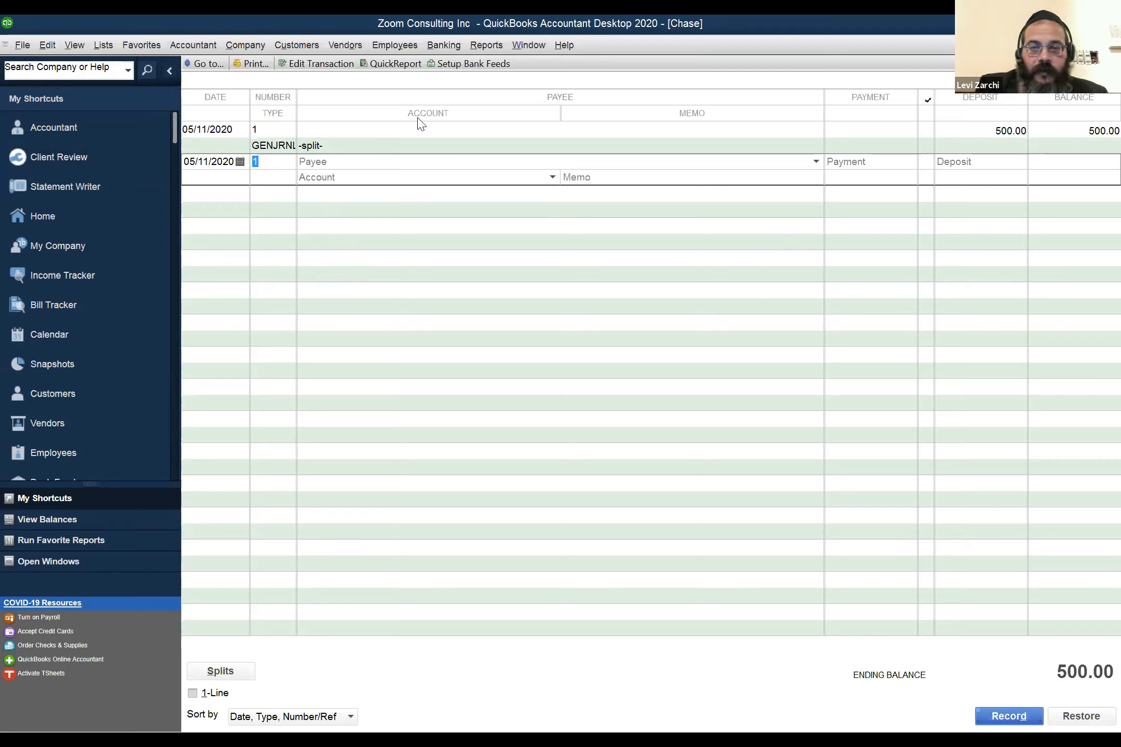
key("Tab")
key("Tab")
key("Tab")
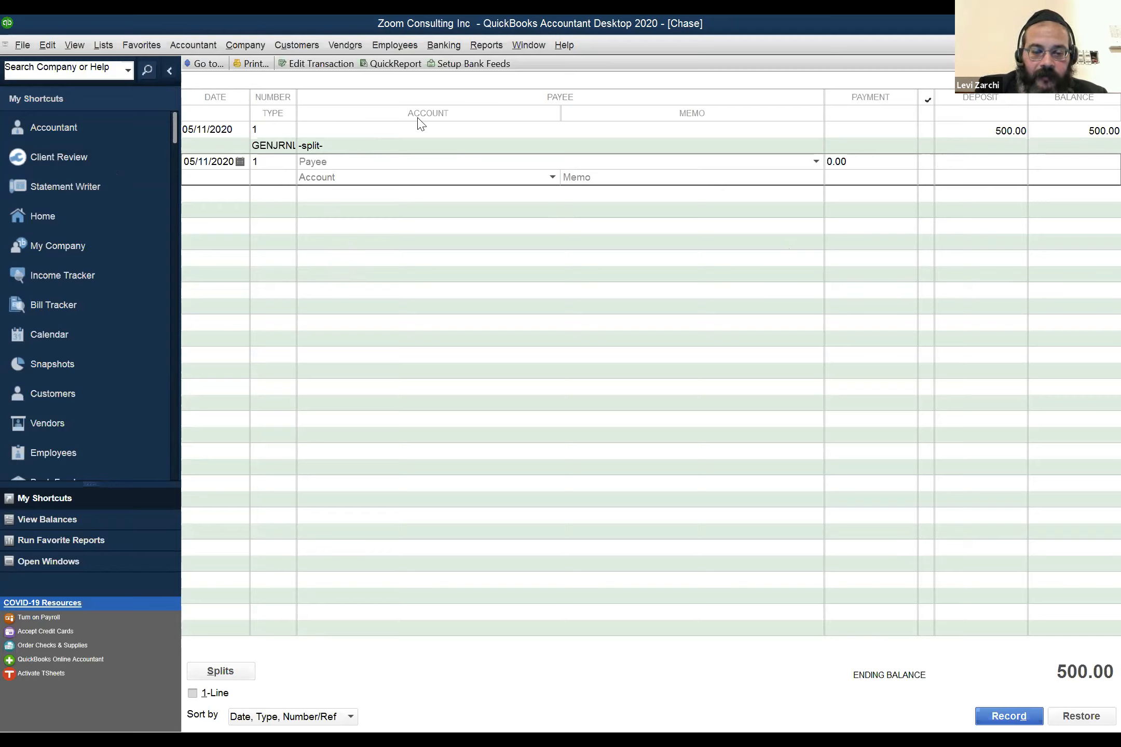
type("100")
key("Tab")
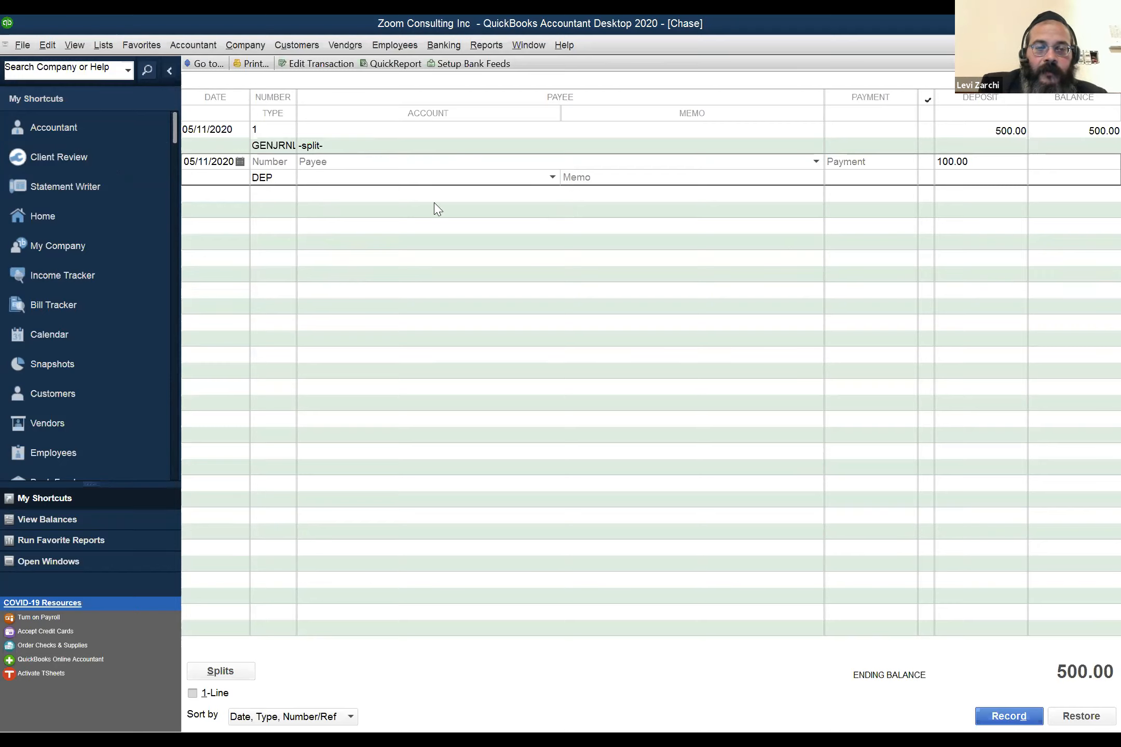
- Review the account list for the deposit entry, start adding a new account from it and name the account Donation
left_click(286, 165)
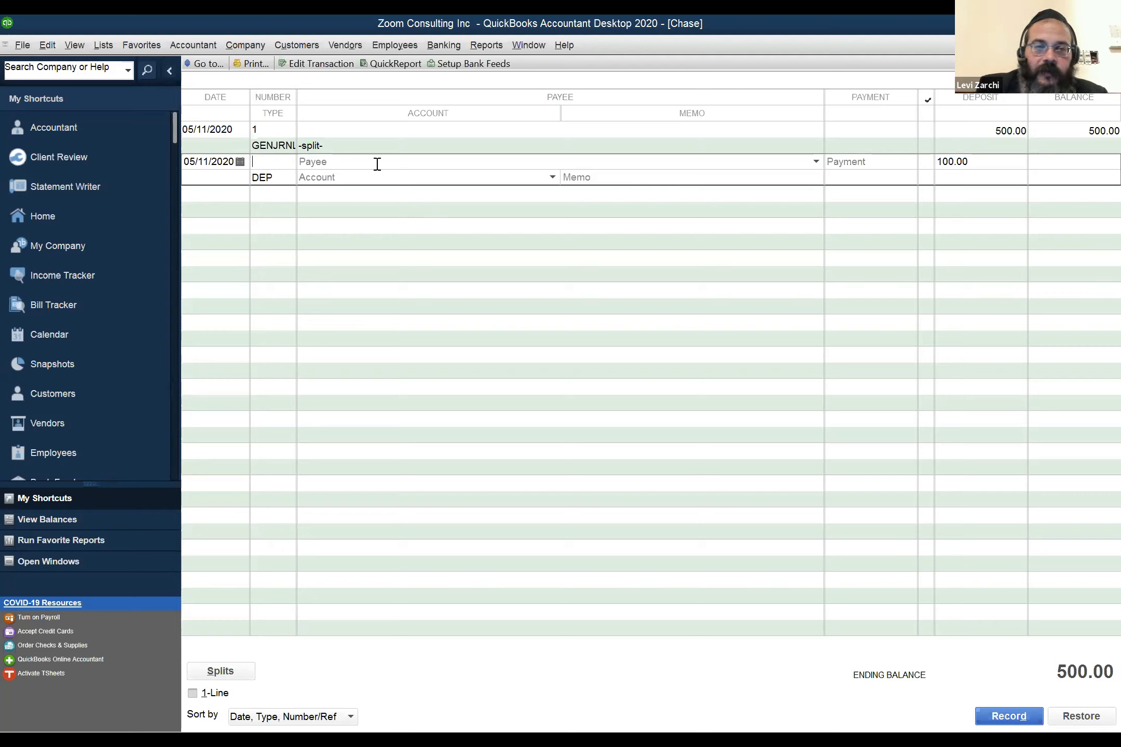
left_click(439, 179)
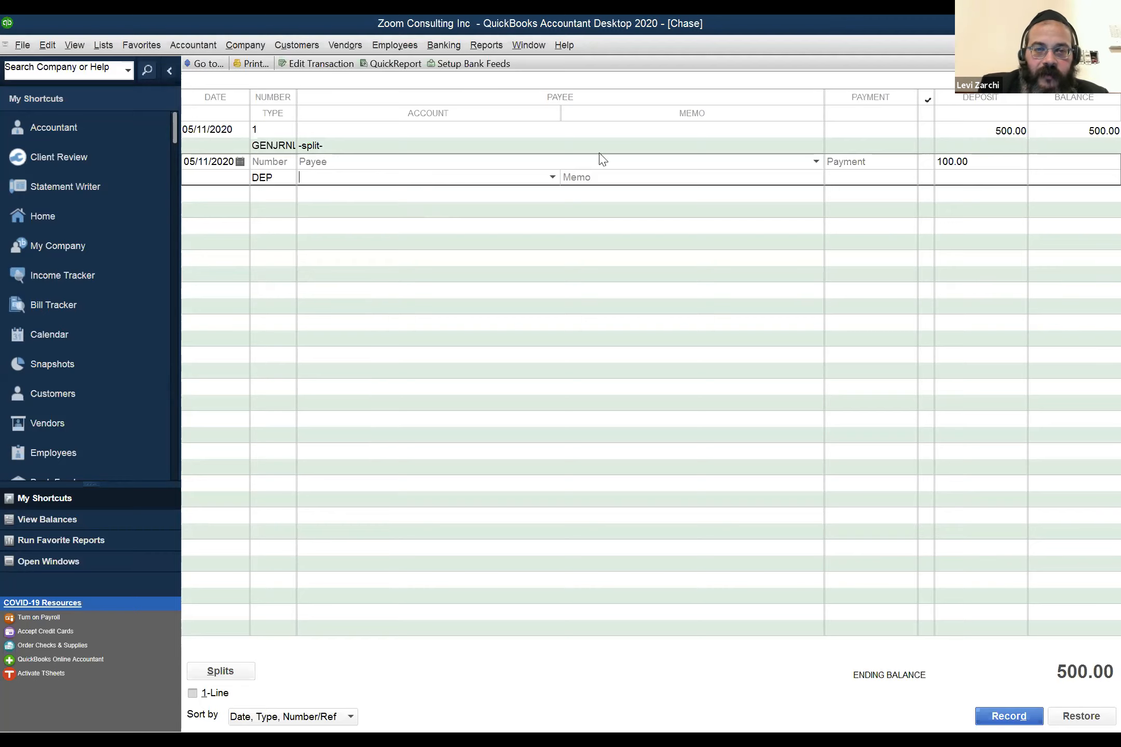
left_click(553, 178)
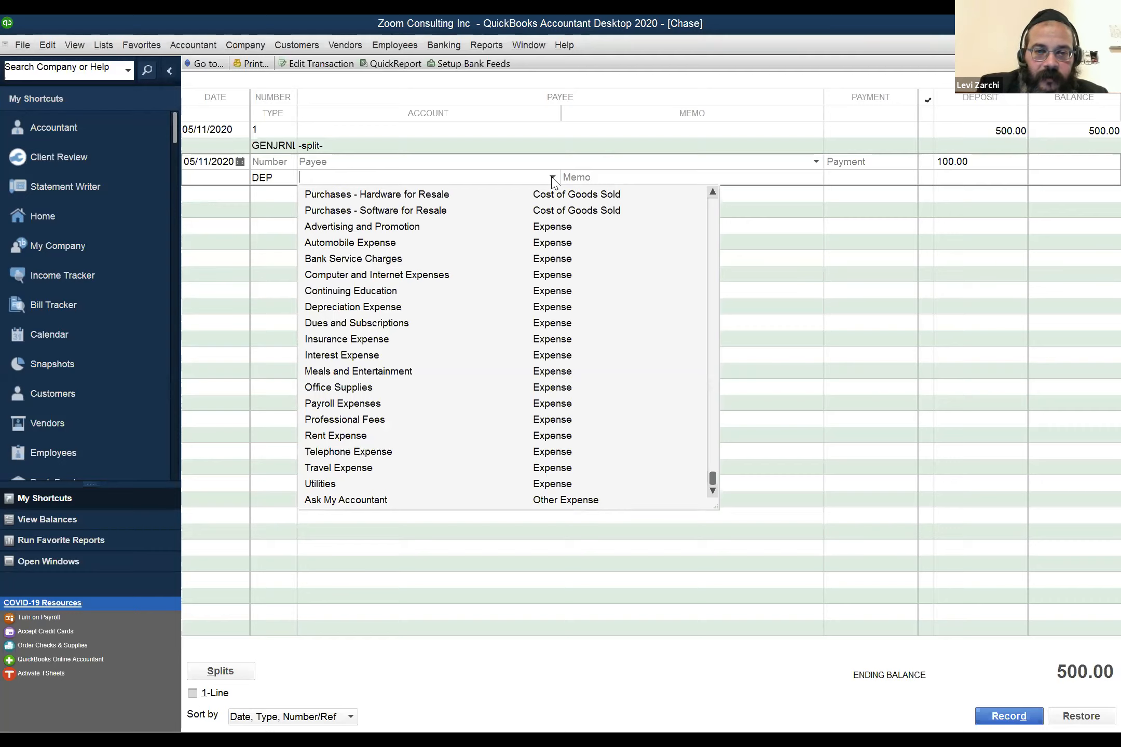
scroll(525, 246, "up", 6)
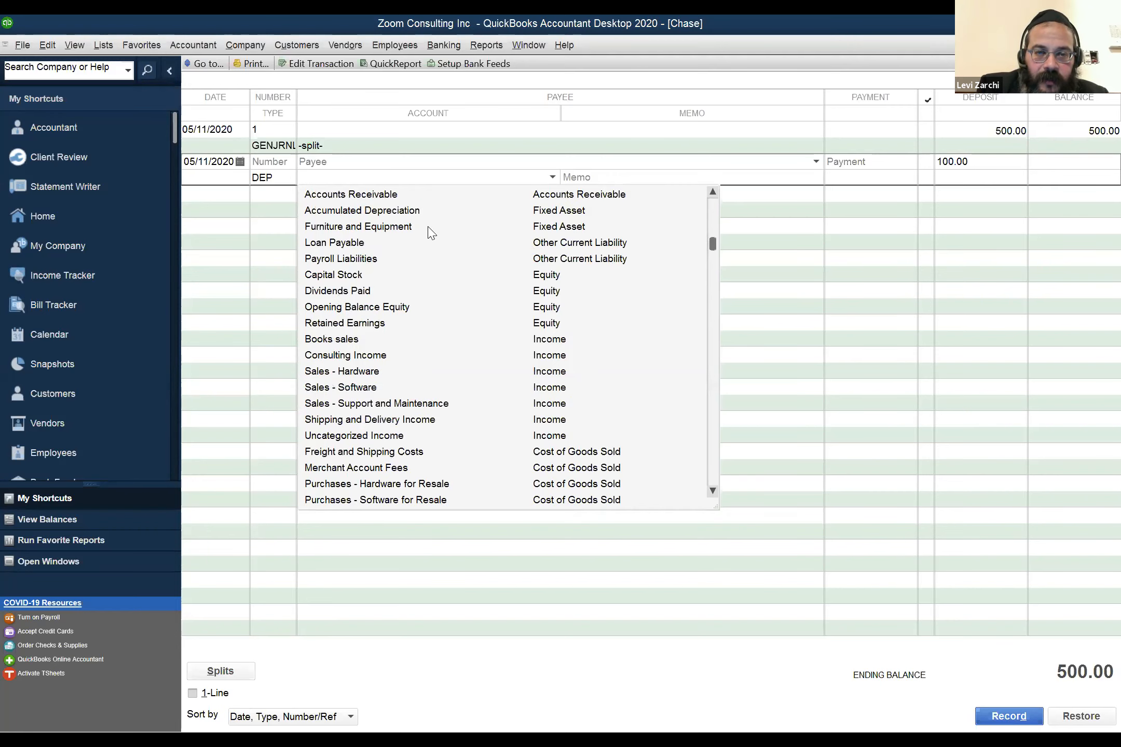
scroll(415, 270, "down", 5)
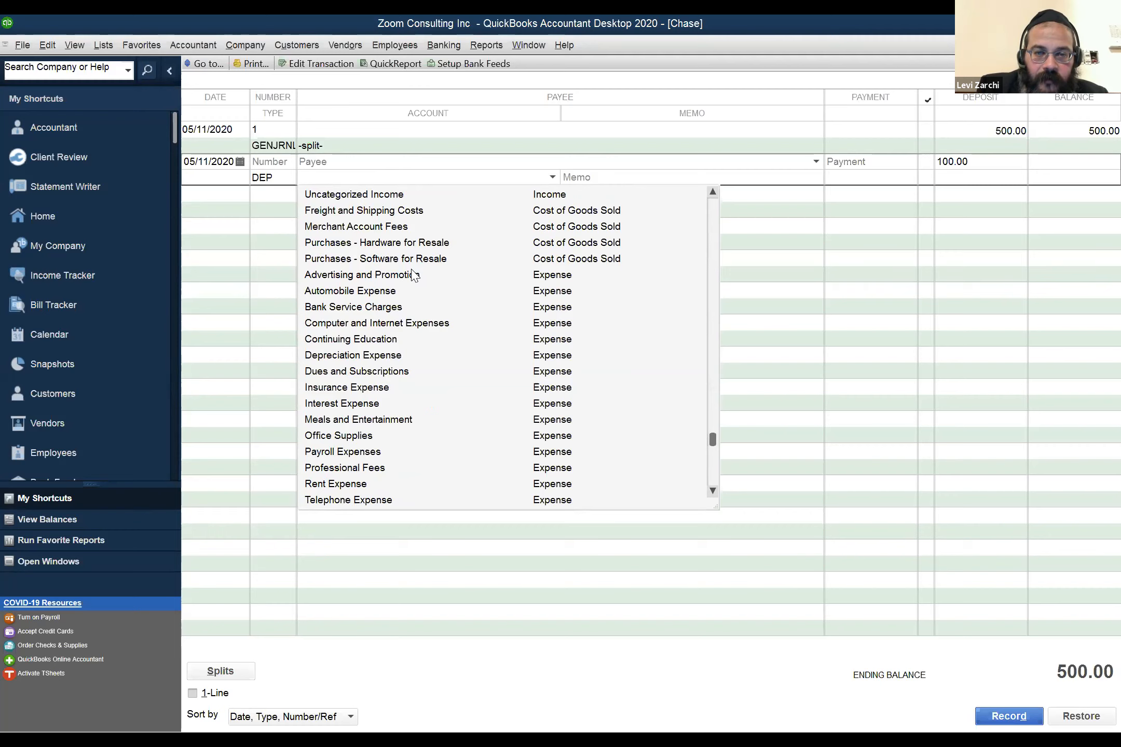
scroll(398, 273, "up", 5)
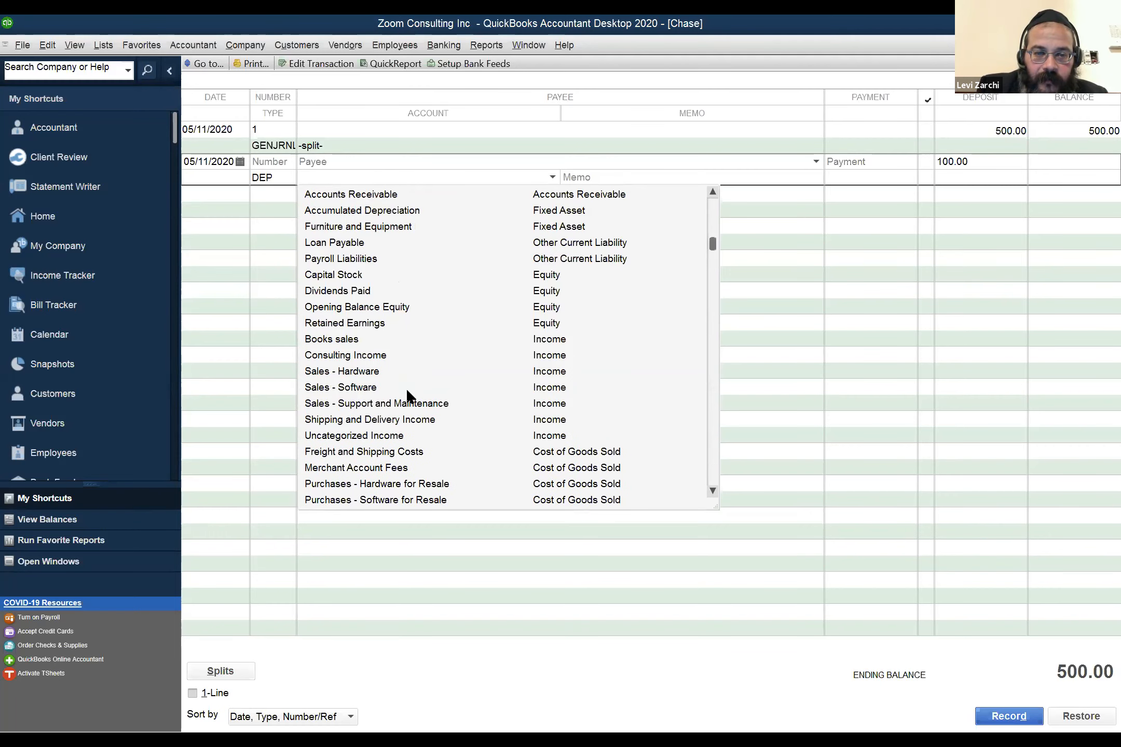
scroll(370, 205, "up", 1)
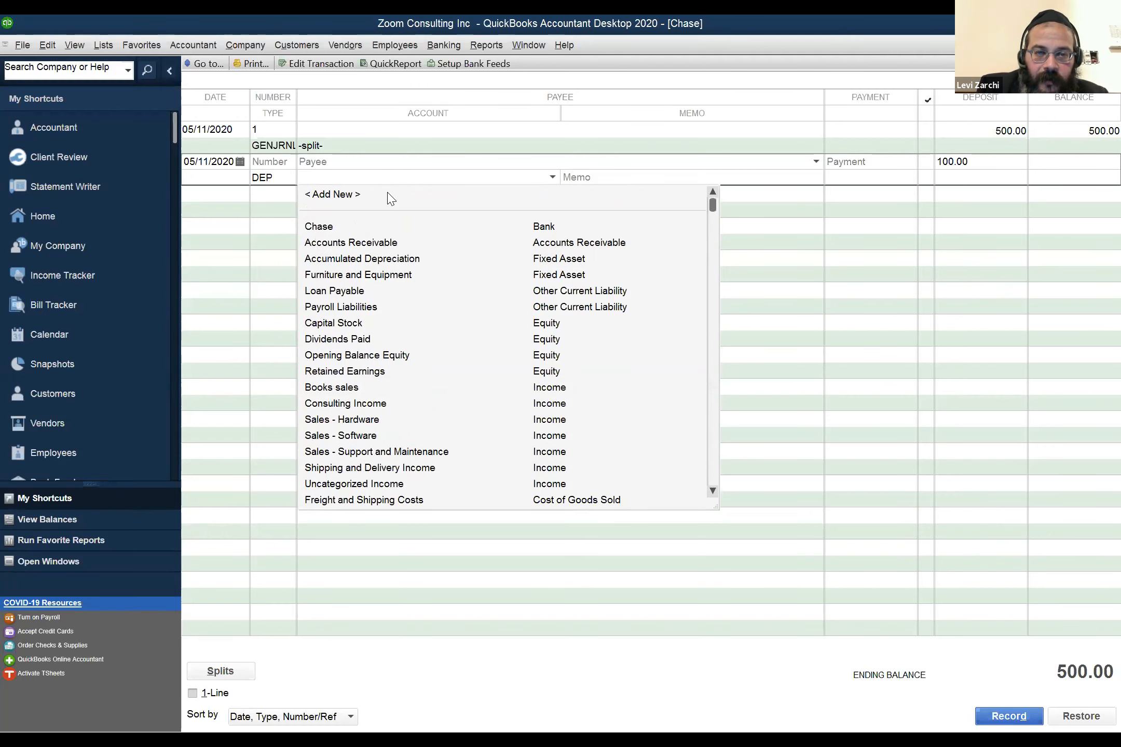
left_click(382, 200)
type("Don")
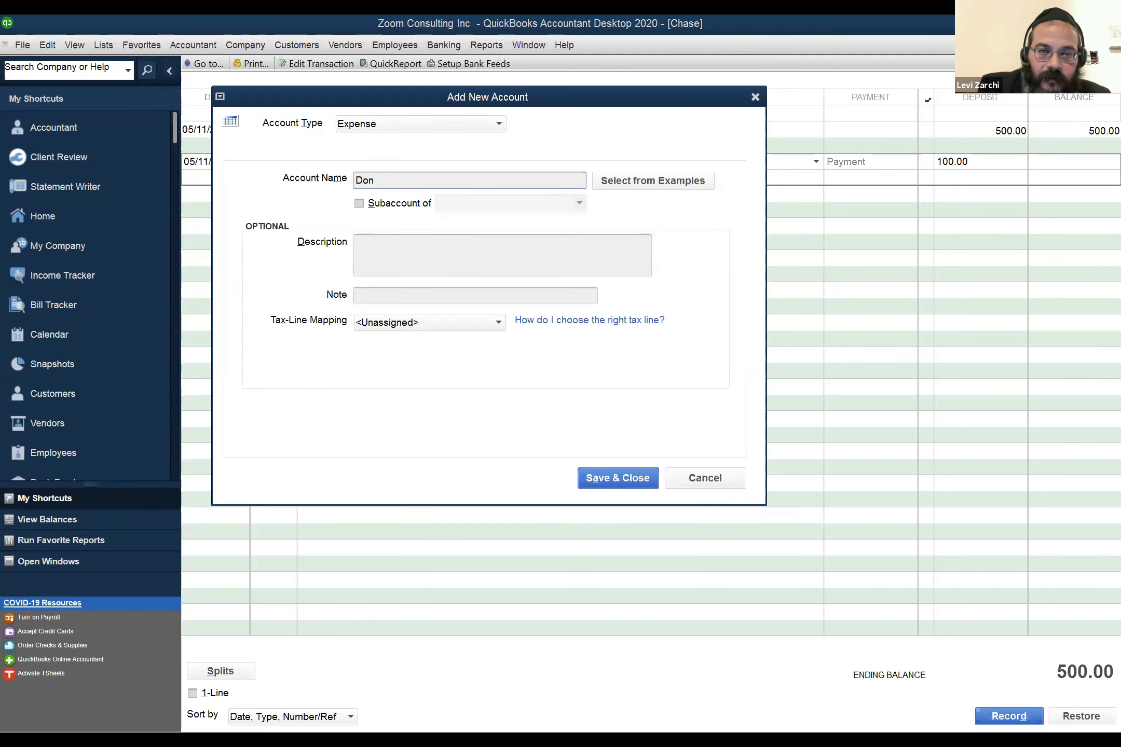
type("a")
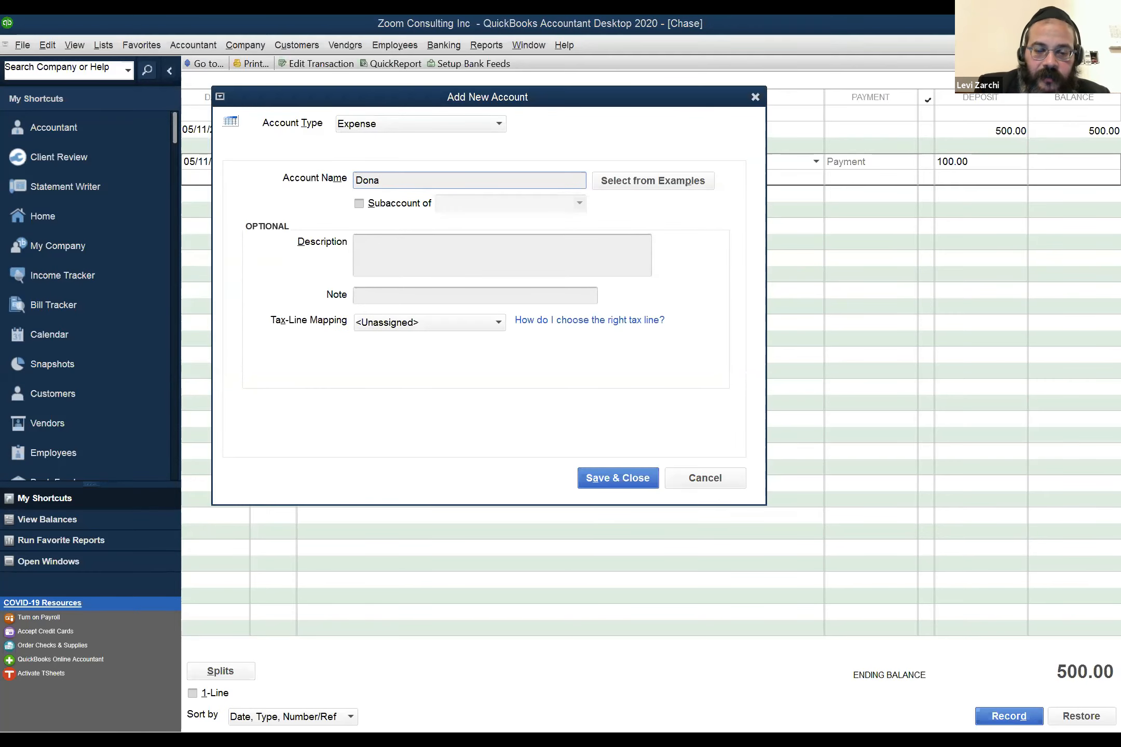
type("tion")
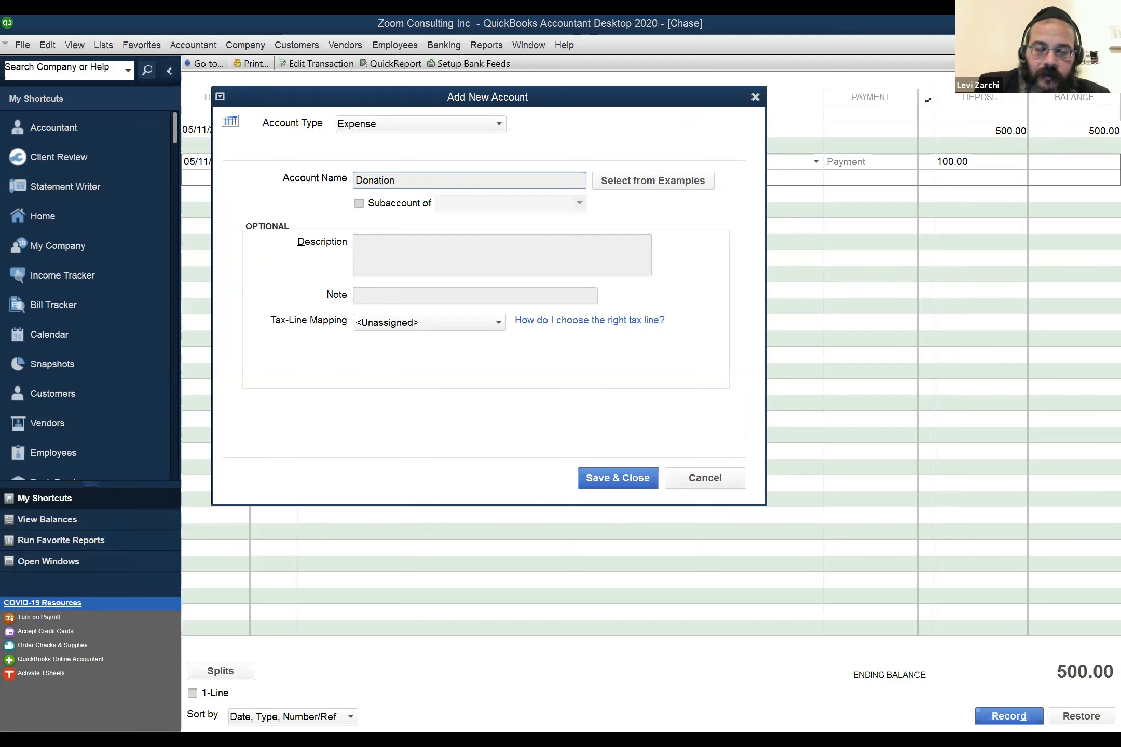
key("shift+Home")
type("Char")
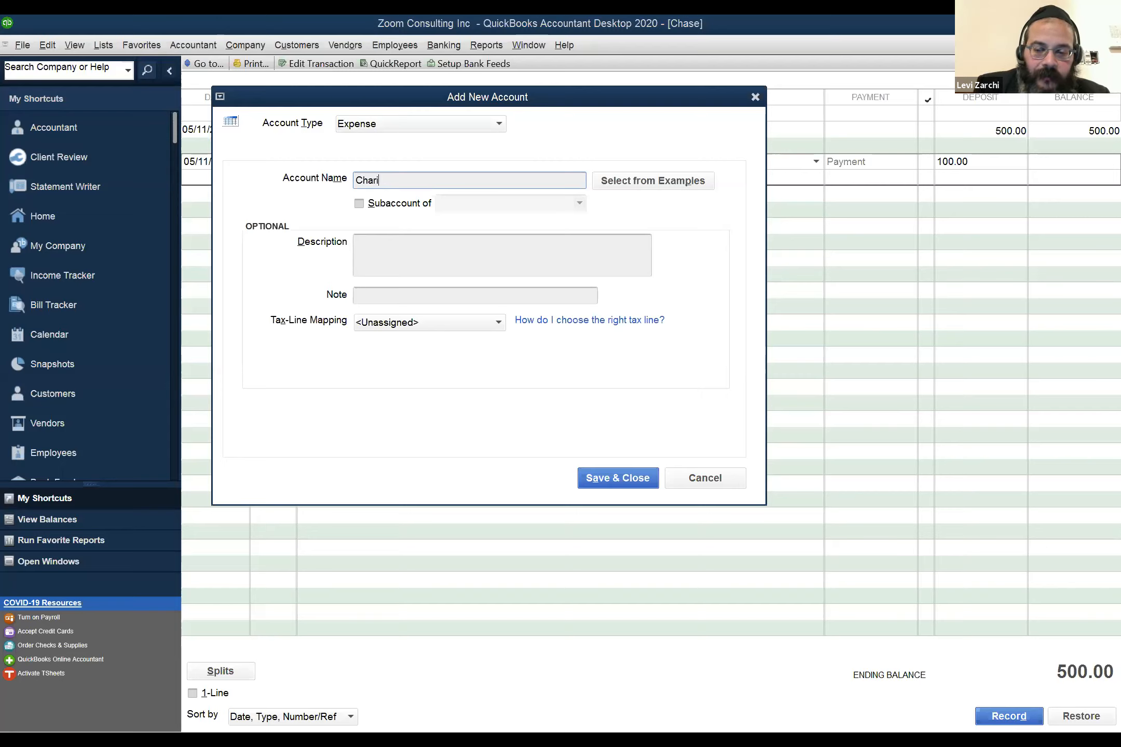
key("shift+Home")
type("D")
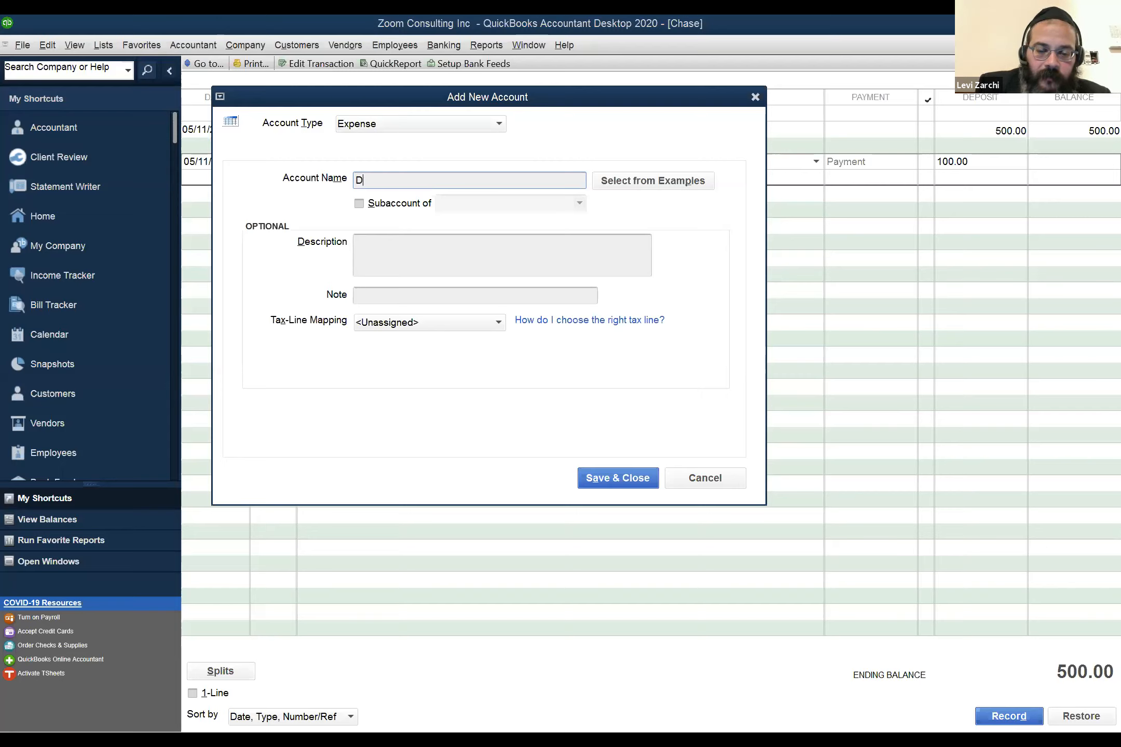
type("onation")
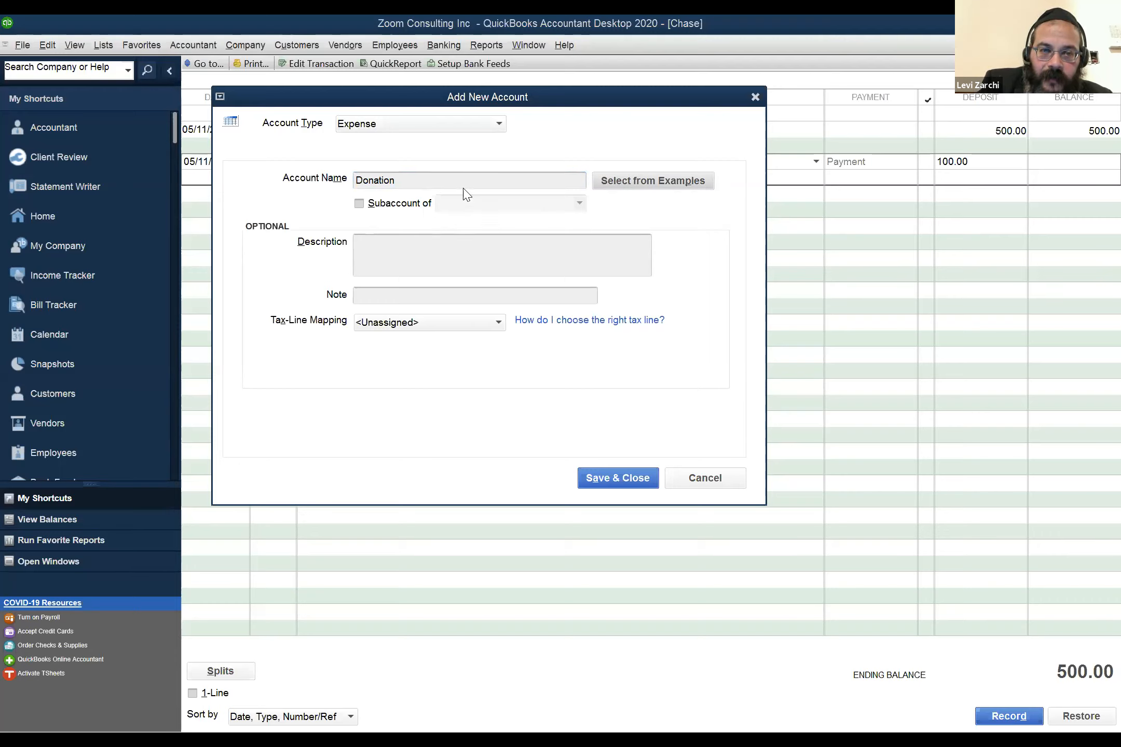
- Set the new Donation account's type to Income
left_click(553, 185)
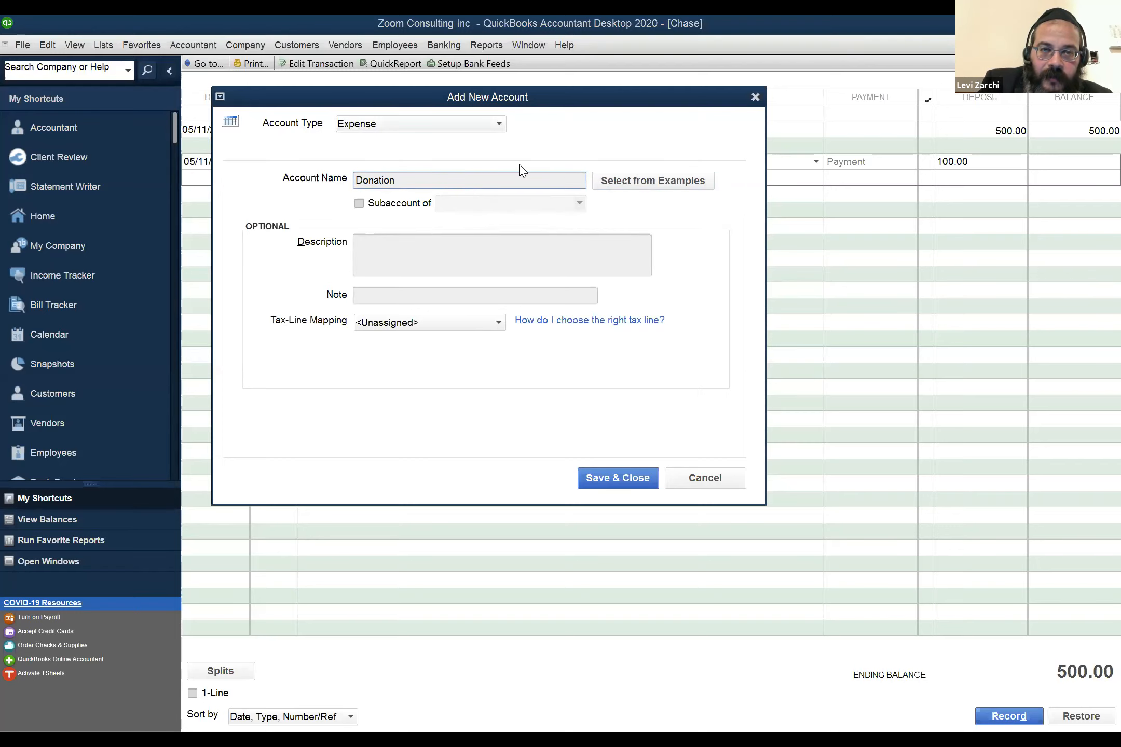
left_click(441, 127)
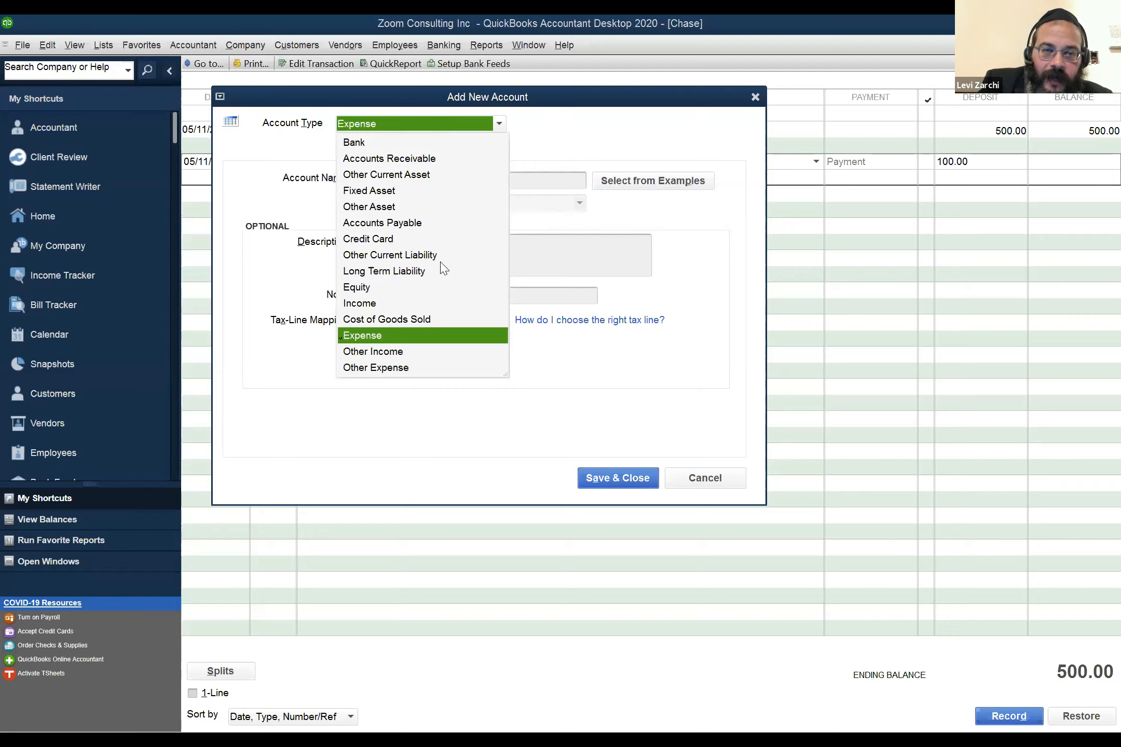
left_click(401, 305)
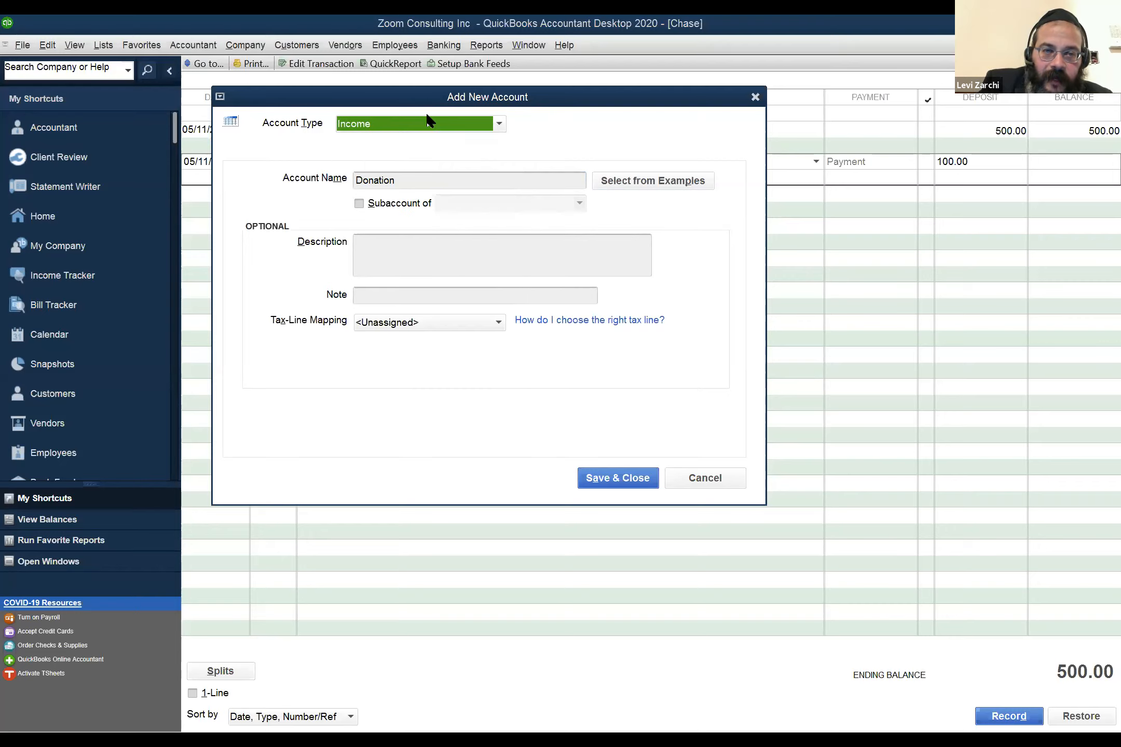
- Switch the new Donation account's type back to Expense
left_click(394, 184)
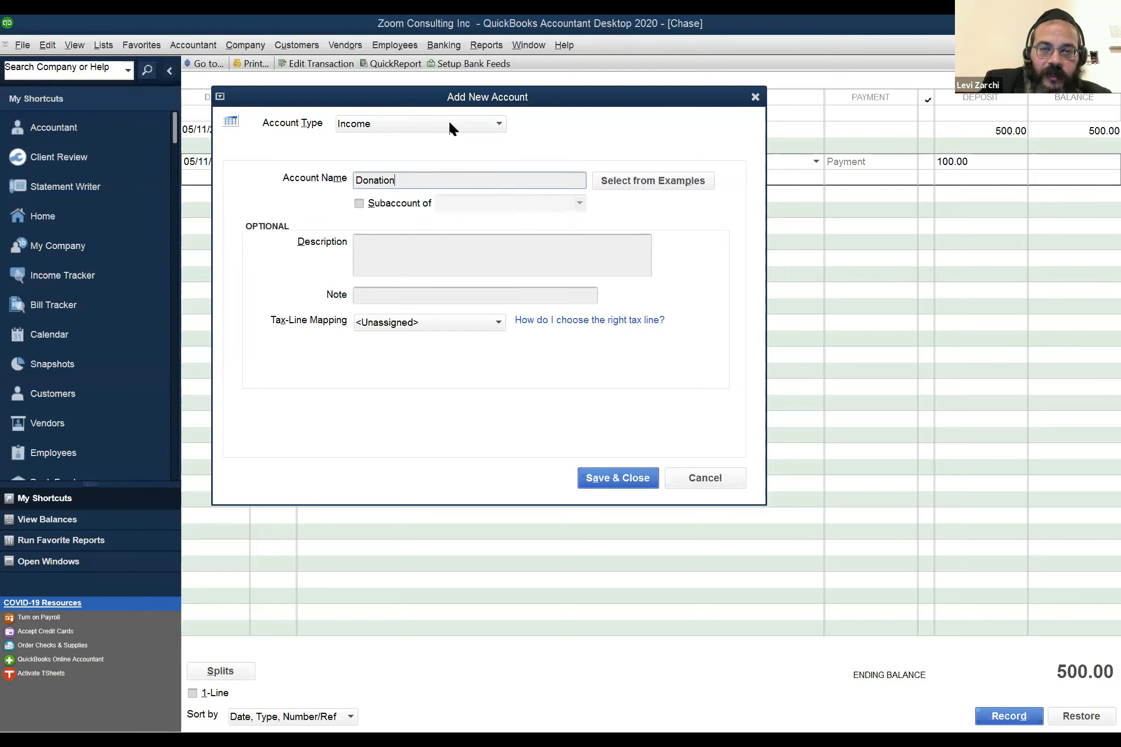
left_click(498, 126)
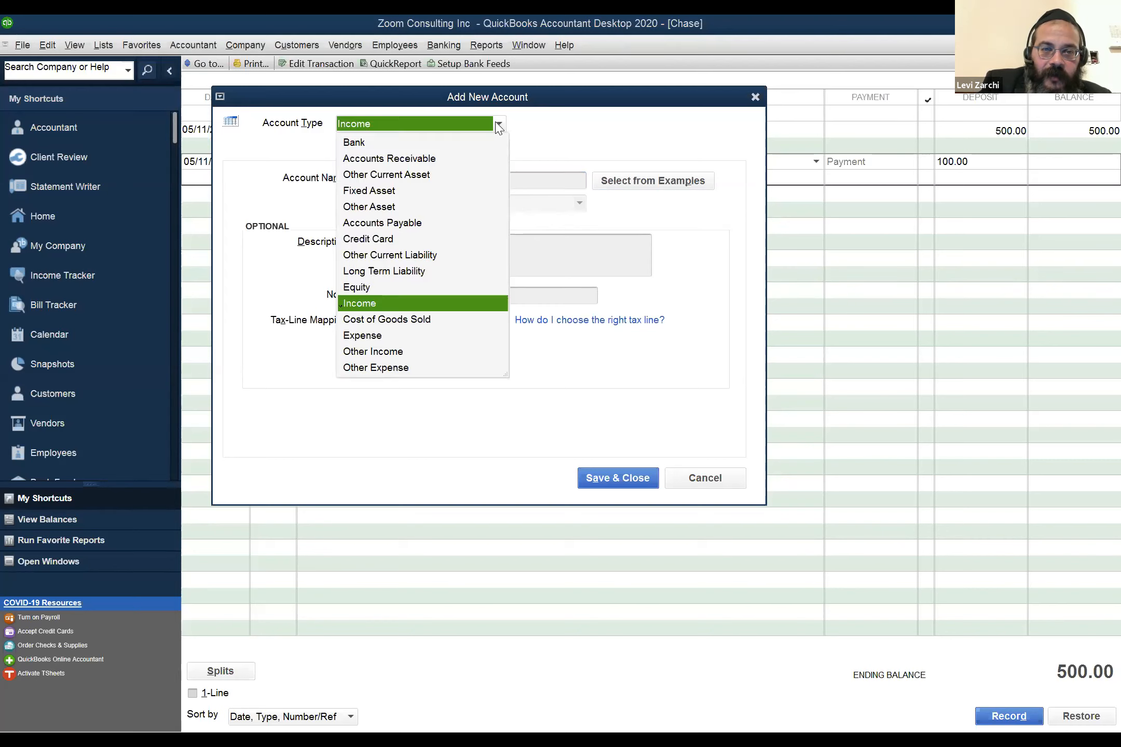
left_click(414, 336)
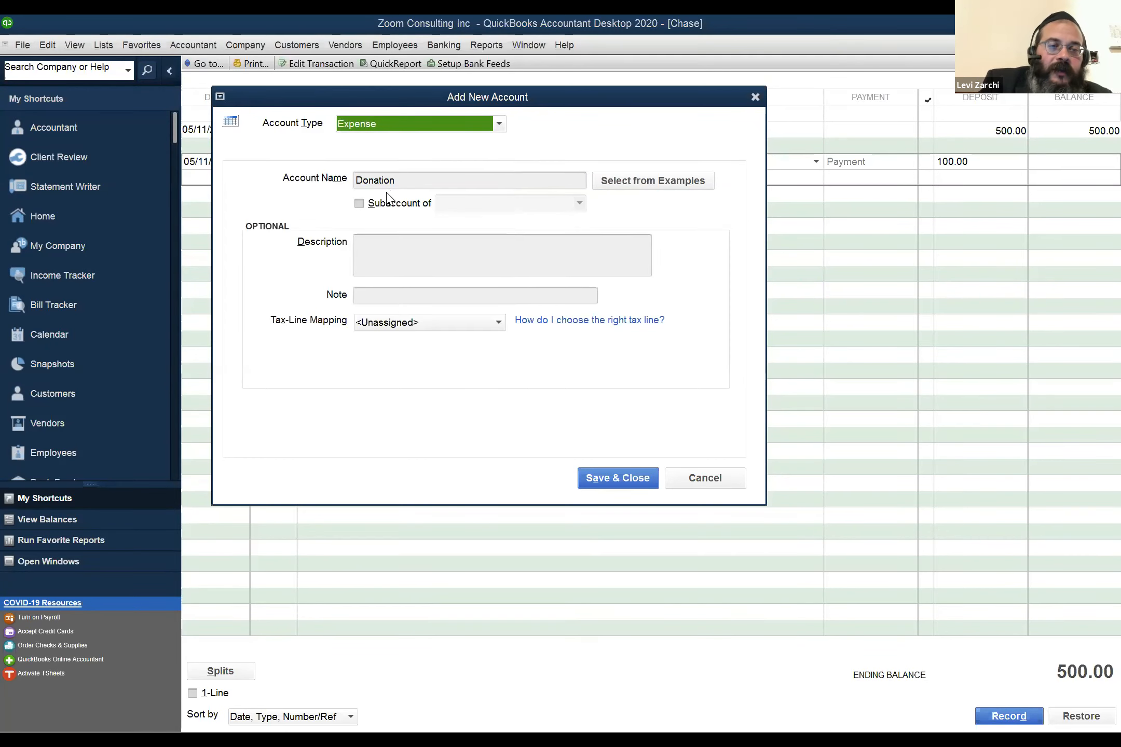
left_click(458, 179)
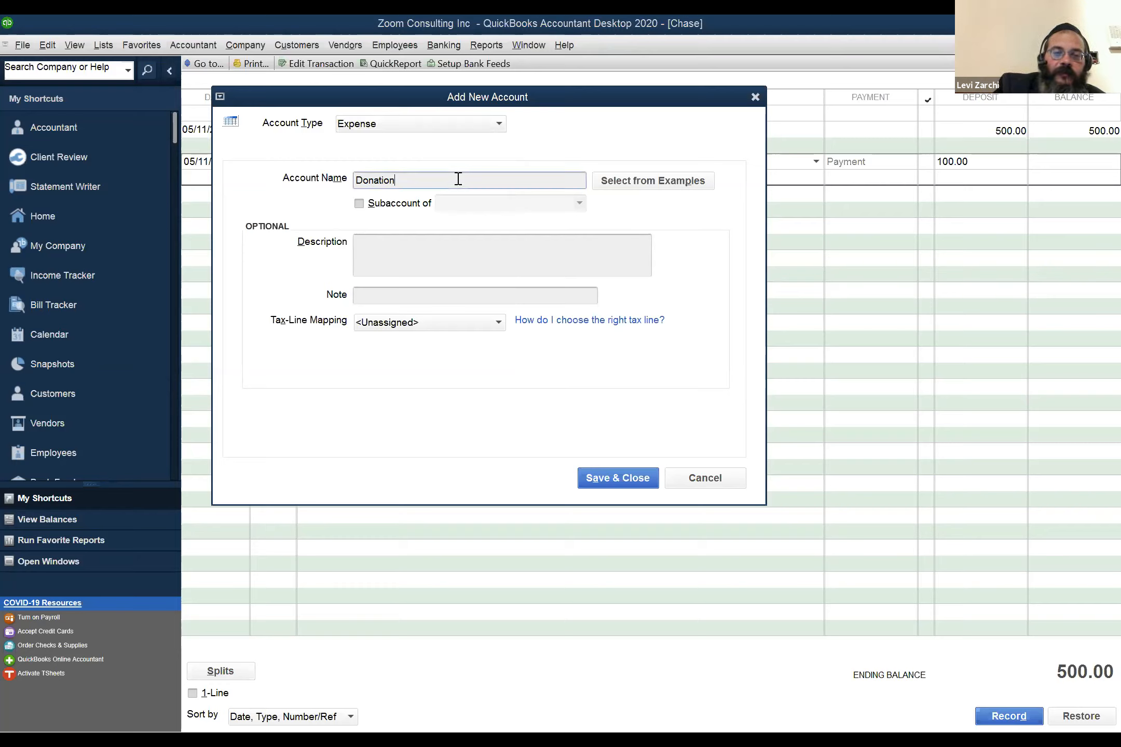
left_click_drag(458, 180, 314, 148)
left_click(710, 486)
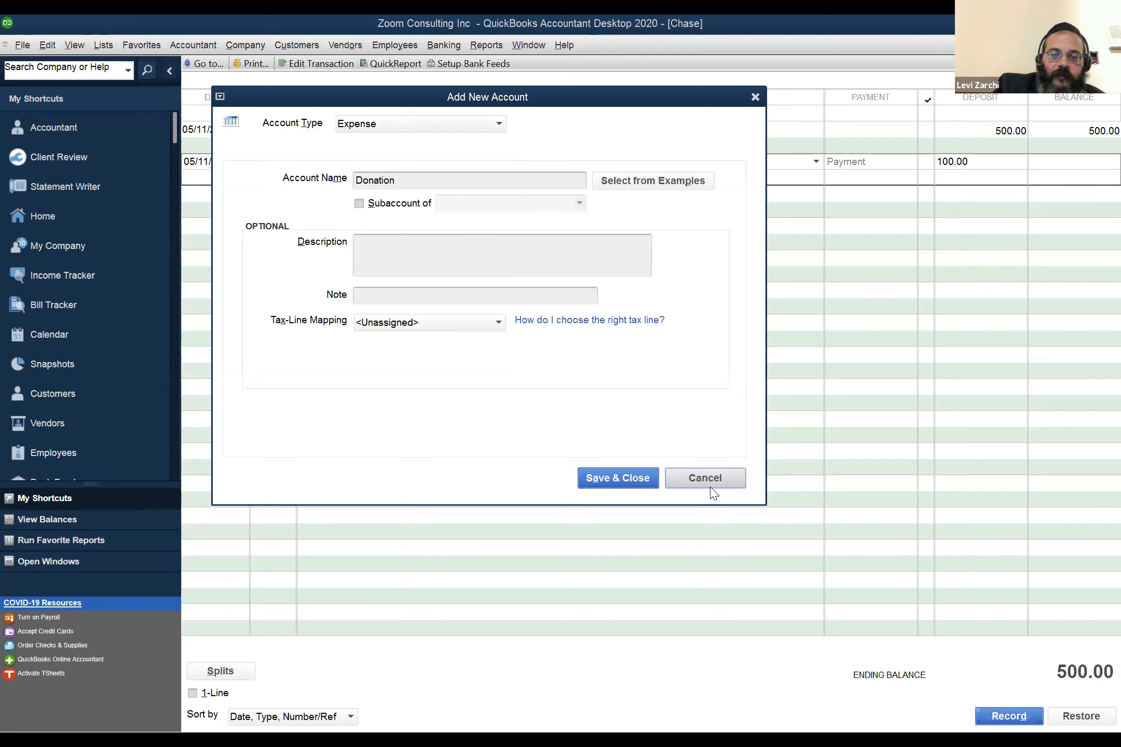
- Save the new account as an Income account named Donations and record the deposit against it
left_click(440, 126)
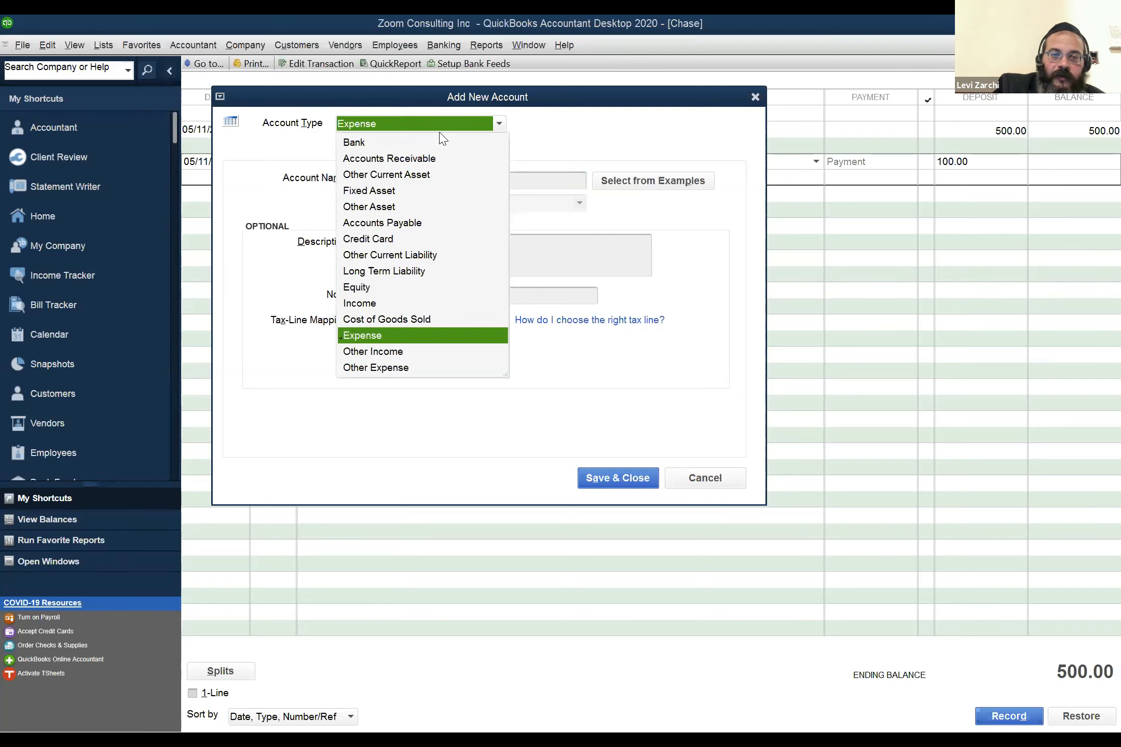
left_click(382, 307)
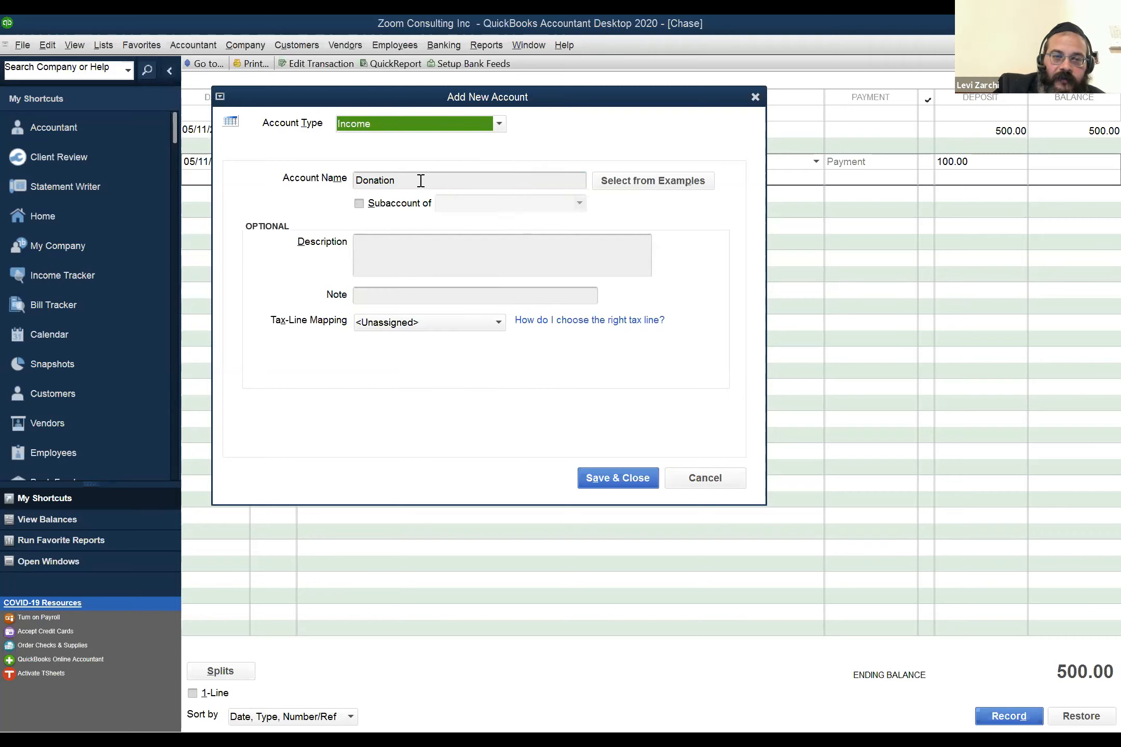
left_click(421, 181)
type("s")
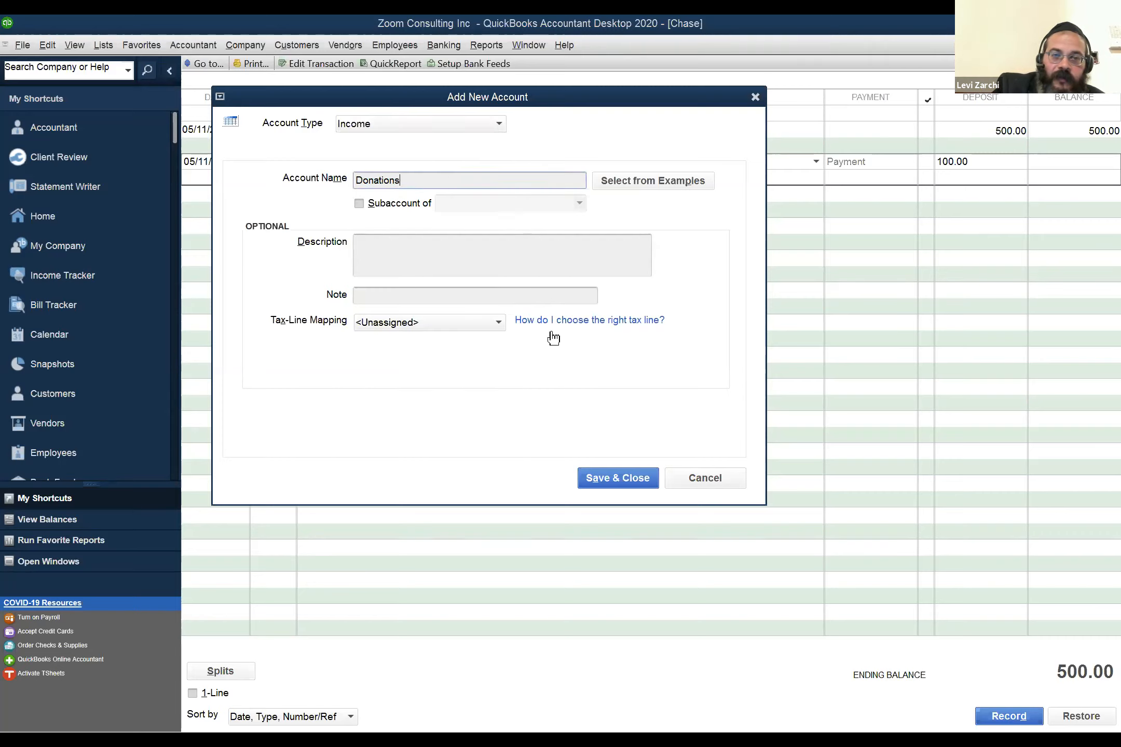
left_click(595, 479)
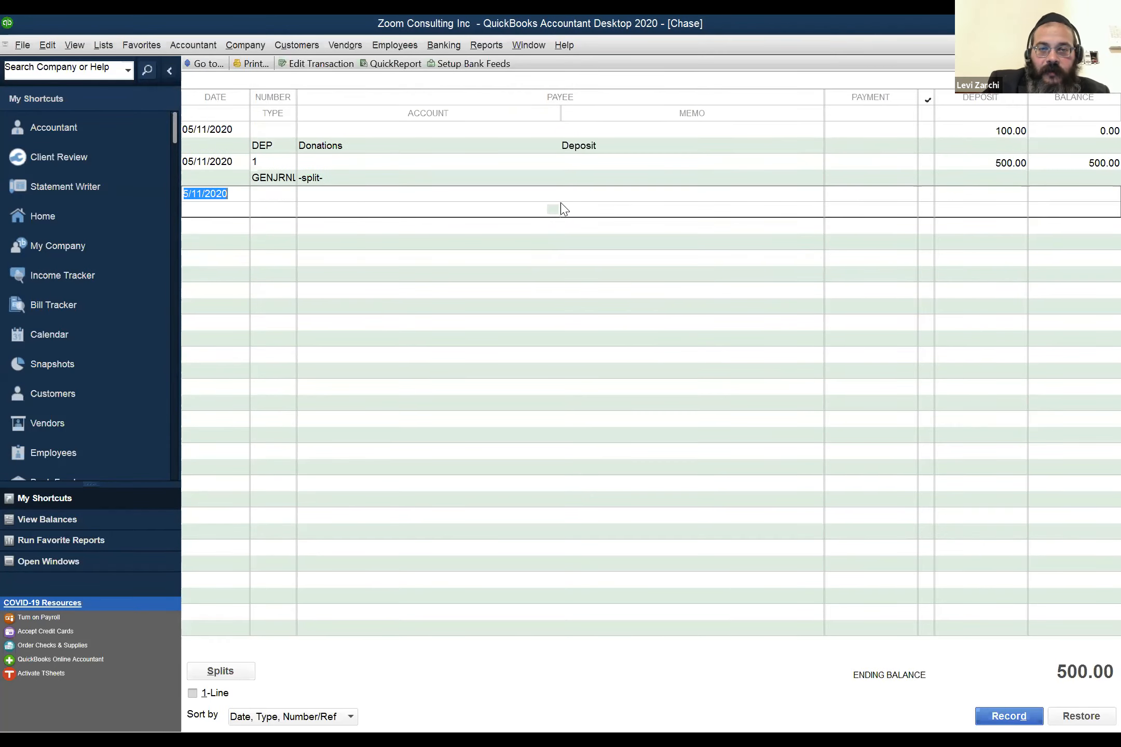
- Open a blank general journal entry form
left_click(182, 46)
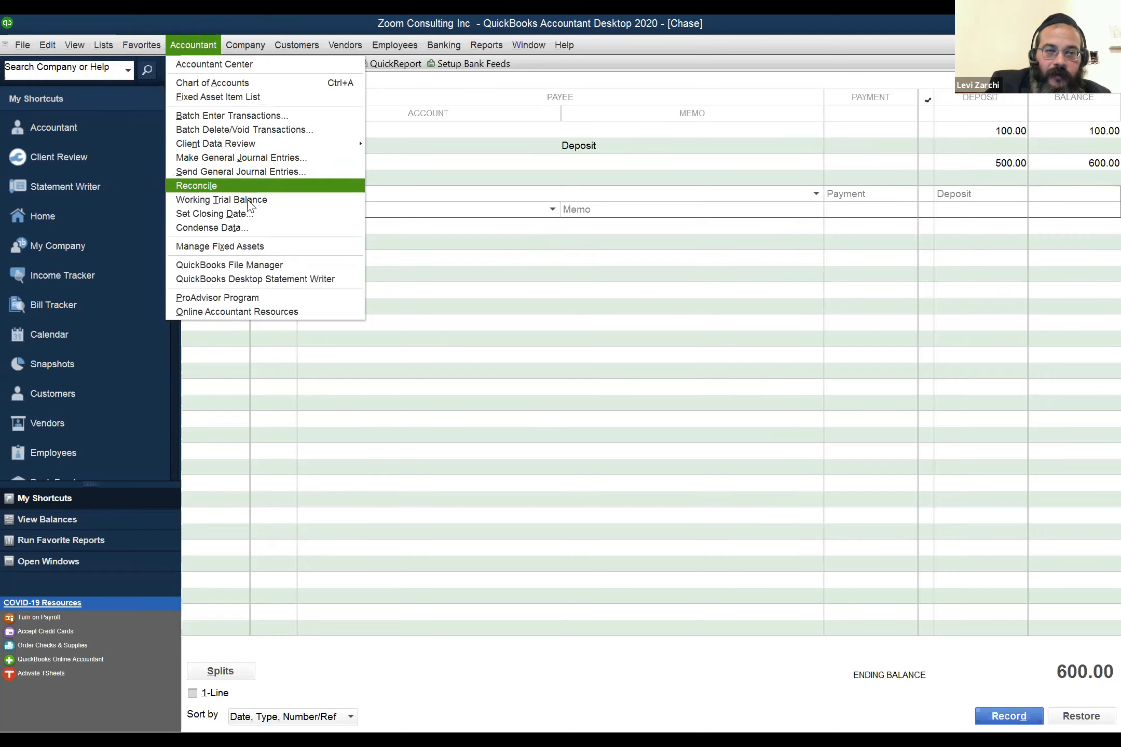
left_click(261, 158)
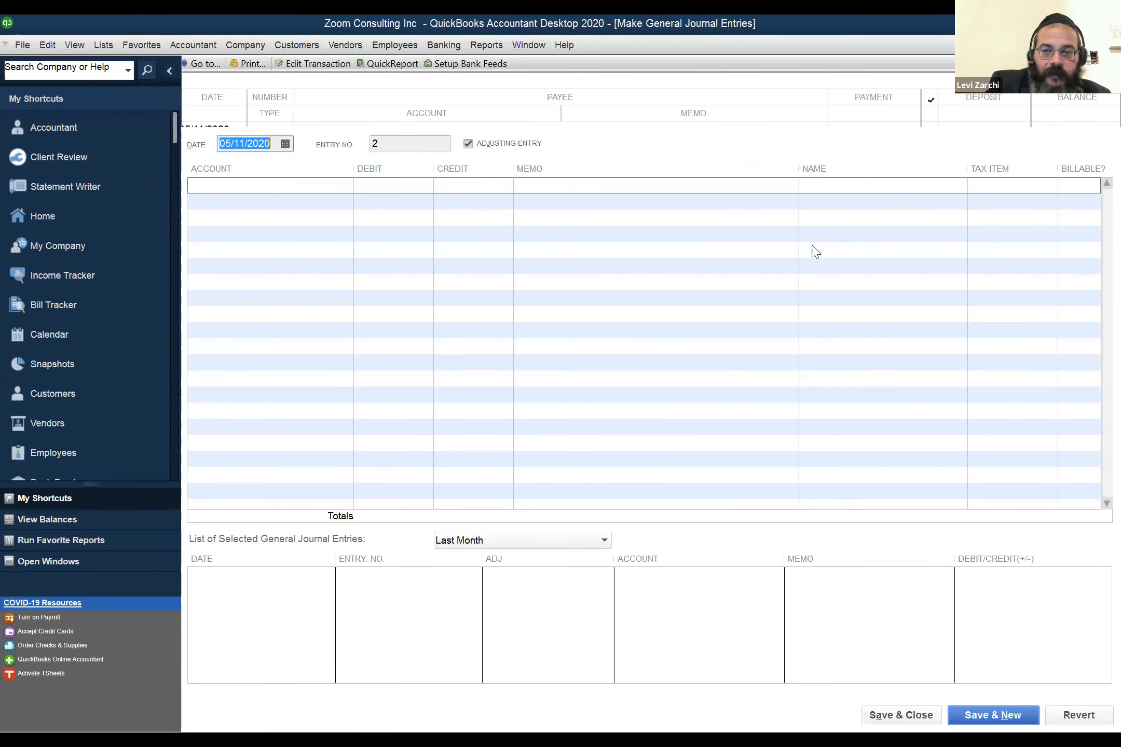
left_click(836, 229)
- Return to the Chase register and examine the Donations deposit and the split general journal entry
left_click(528, 45)
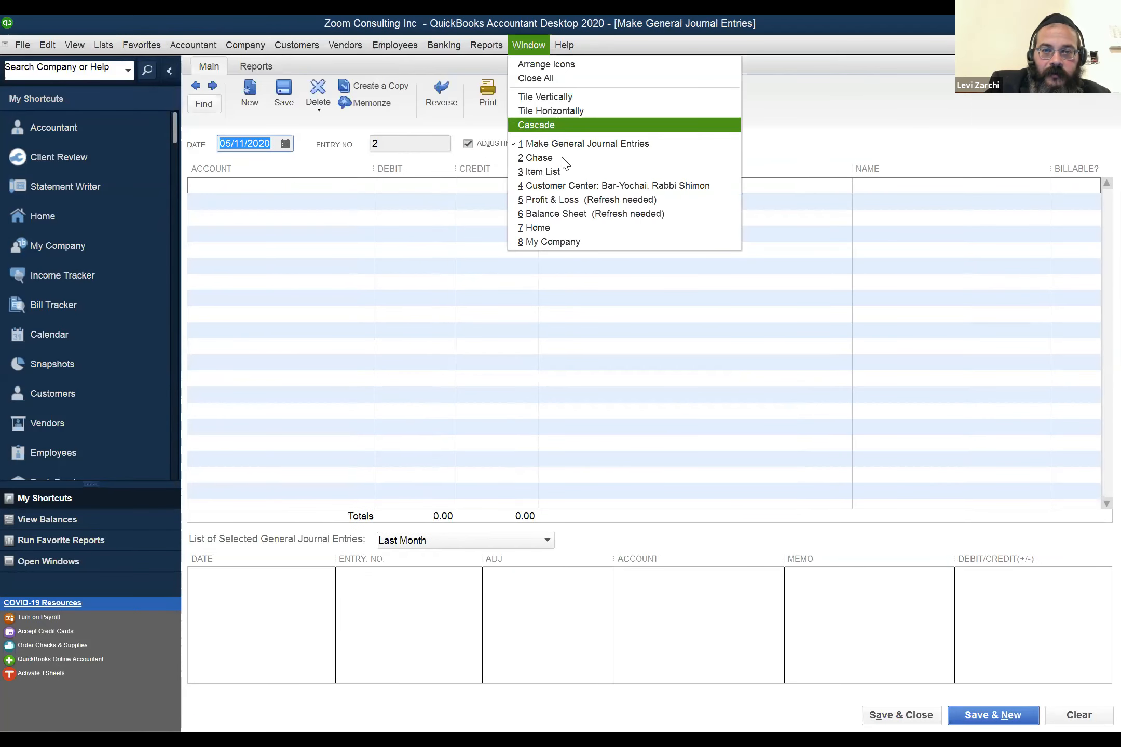
left_click(566, 154)
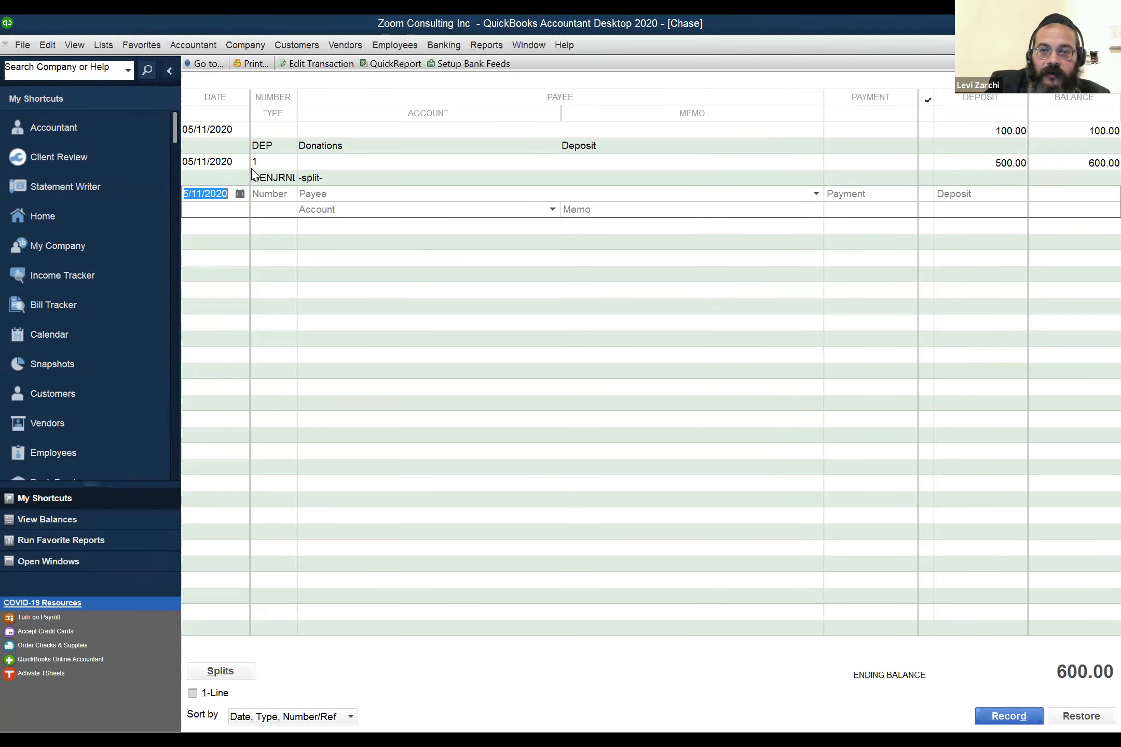
left_click(274, 145)
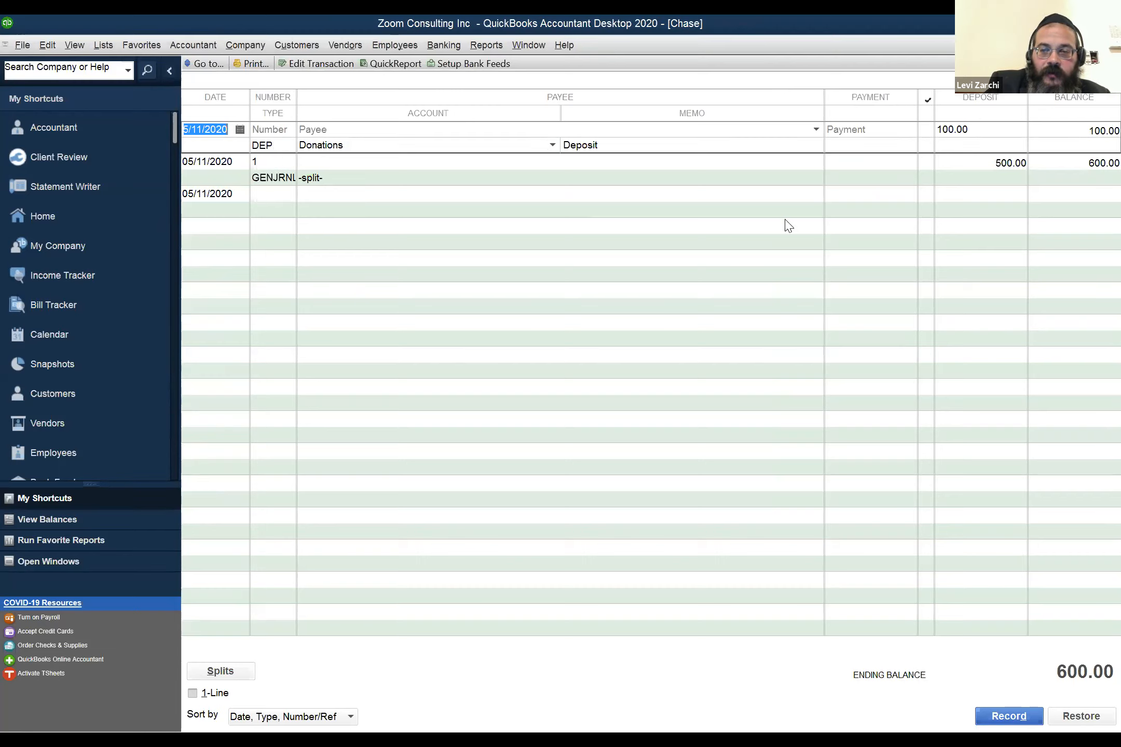
left_click(991, 164)
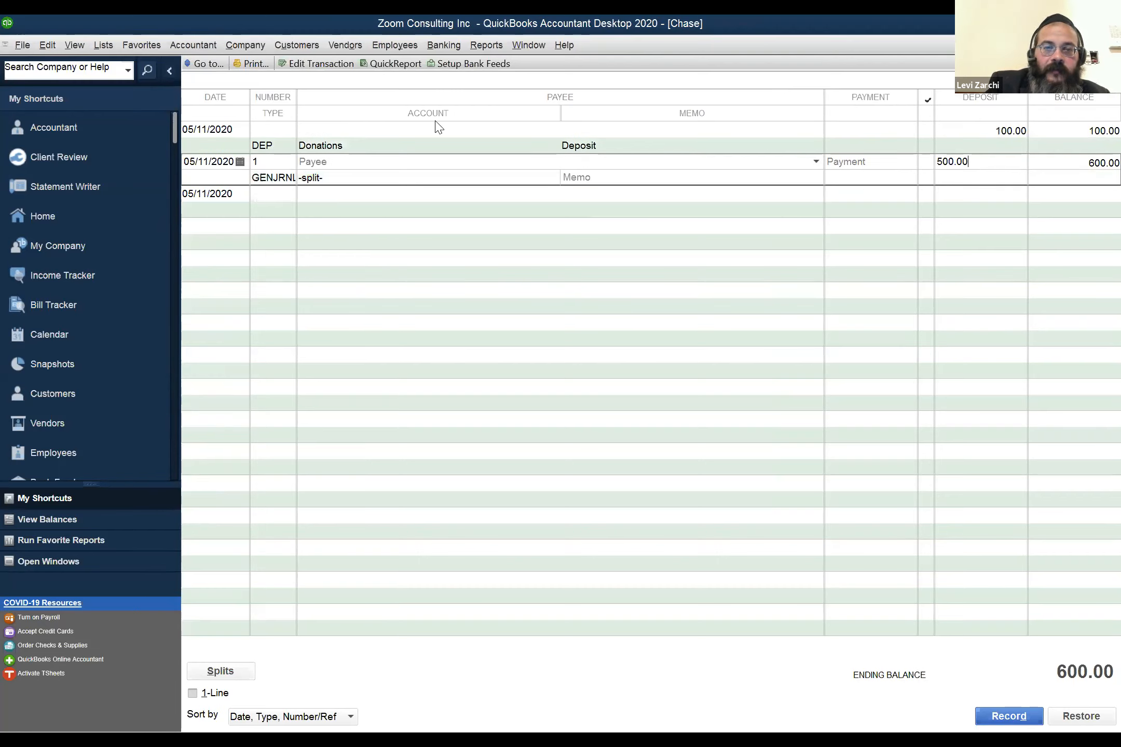
- Return to the blank general journal entry and turn off its Adjusting Entry option
left_click(529, 45)
left_click(533, 160)
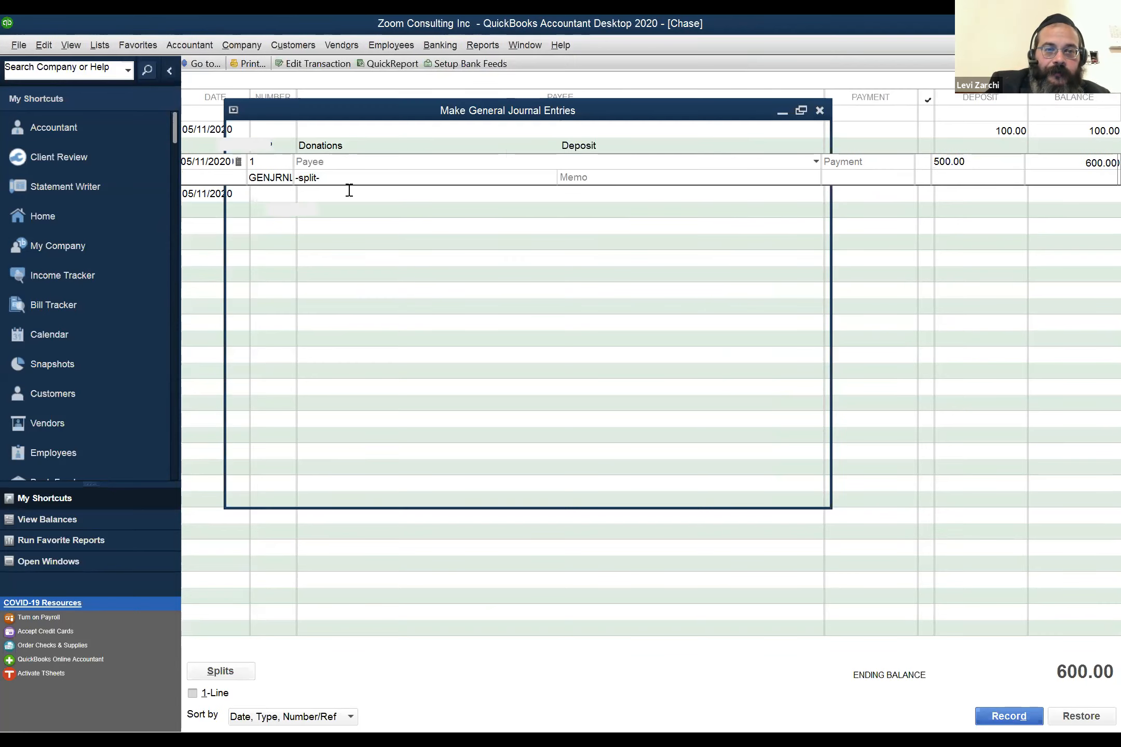
key("Tab")
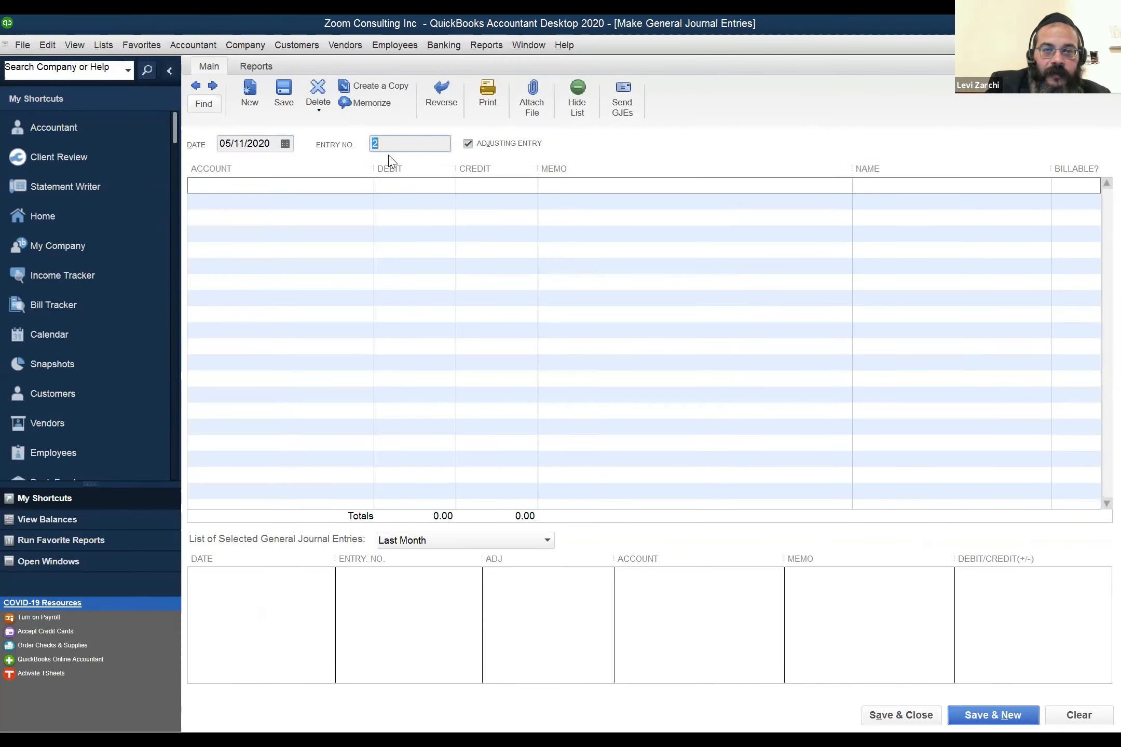
left_click(467, 144)
left_click(316, 190)
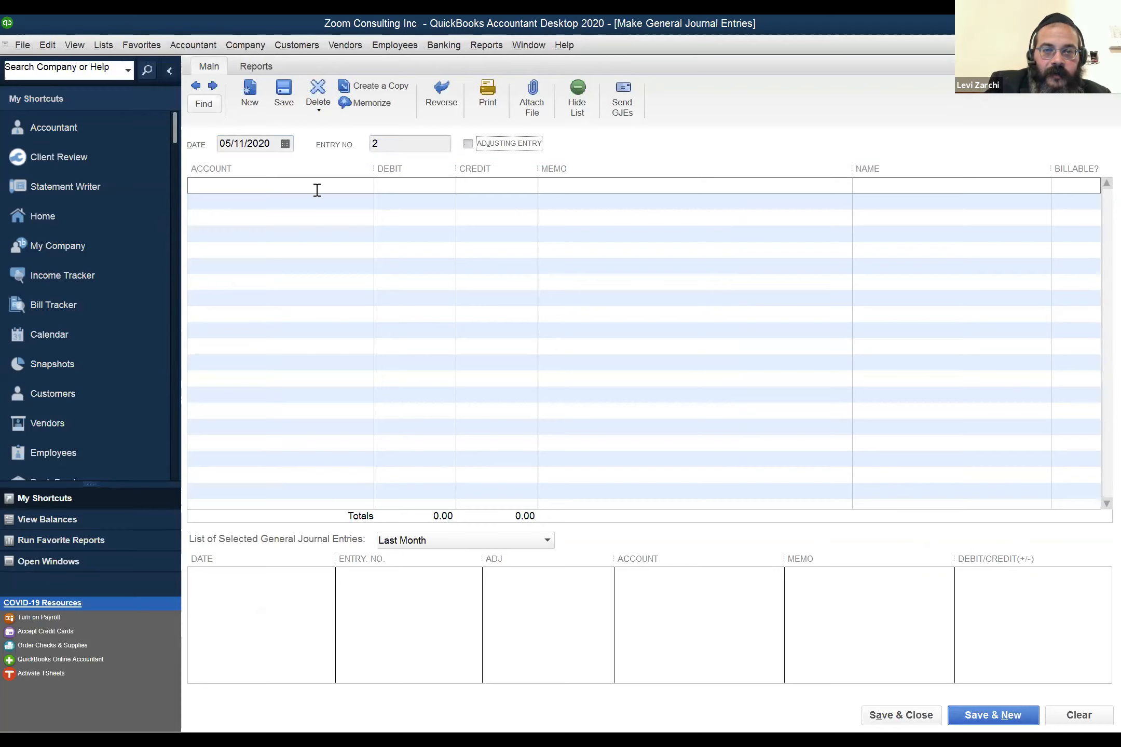
- Enter the first journal line as a 50.00 credit to the Donations account
type("Don")
key("Tab")
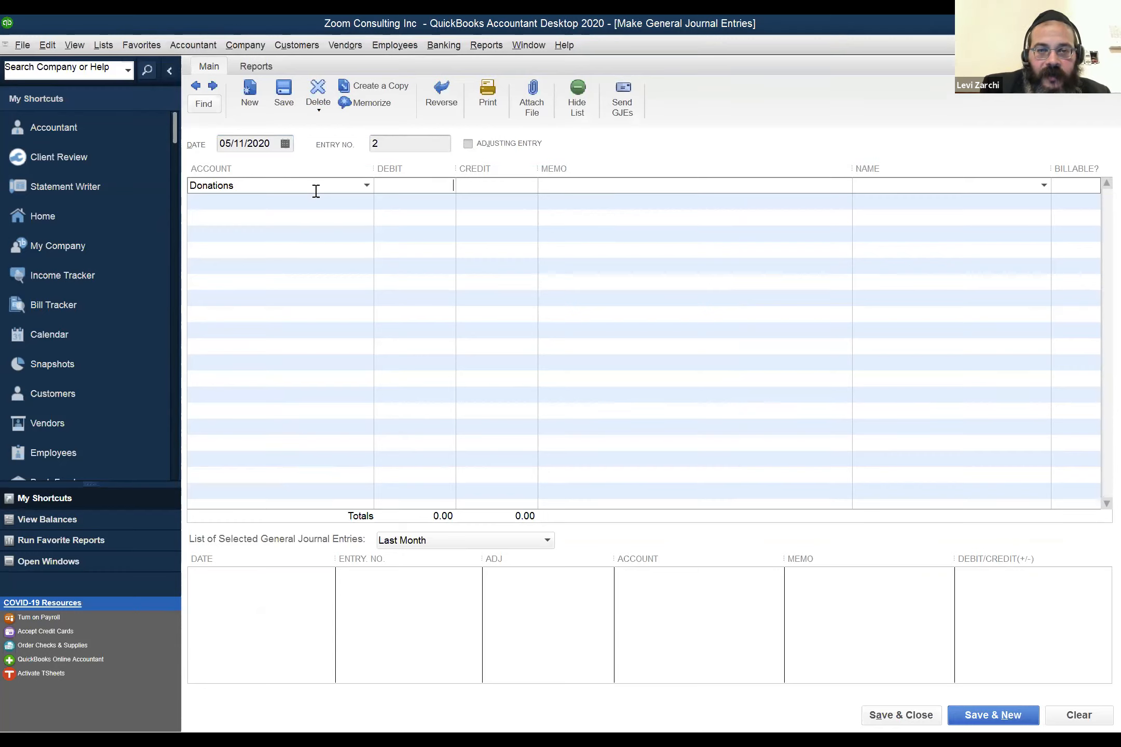
type("50")
key("Tab")
key("Tab")
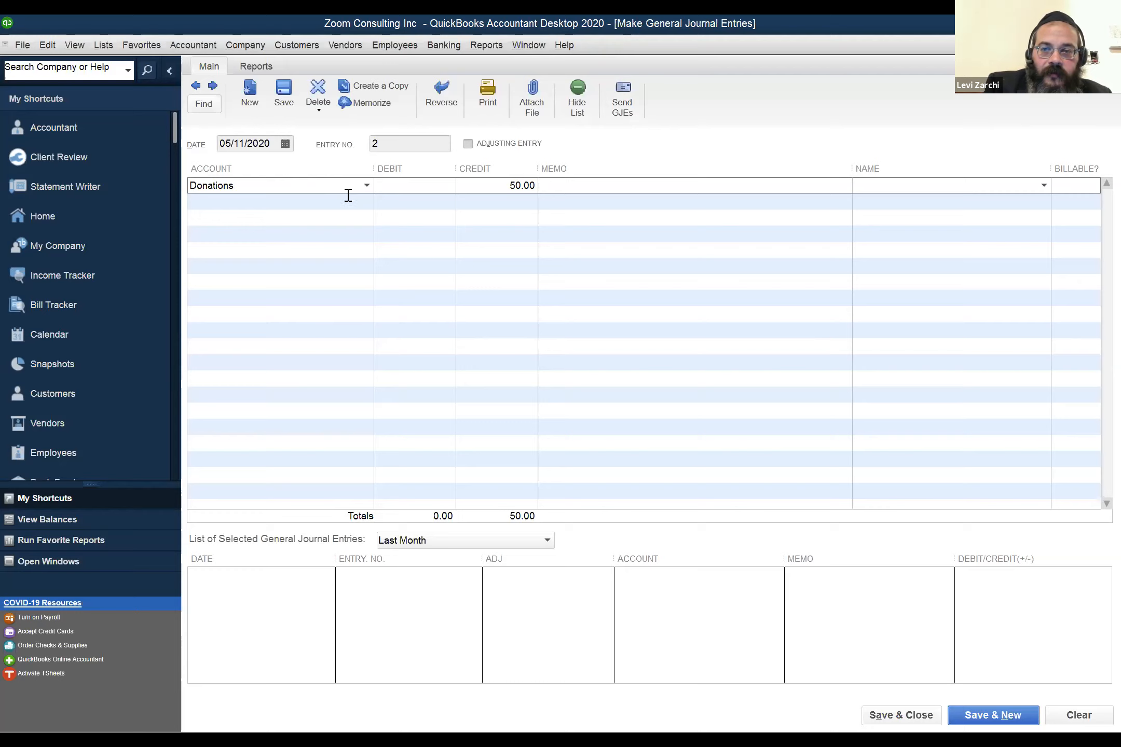
- Balance the journal entry with a 50.00 debit to the Chase account, then save and close it
left_click(339, 200)
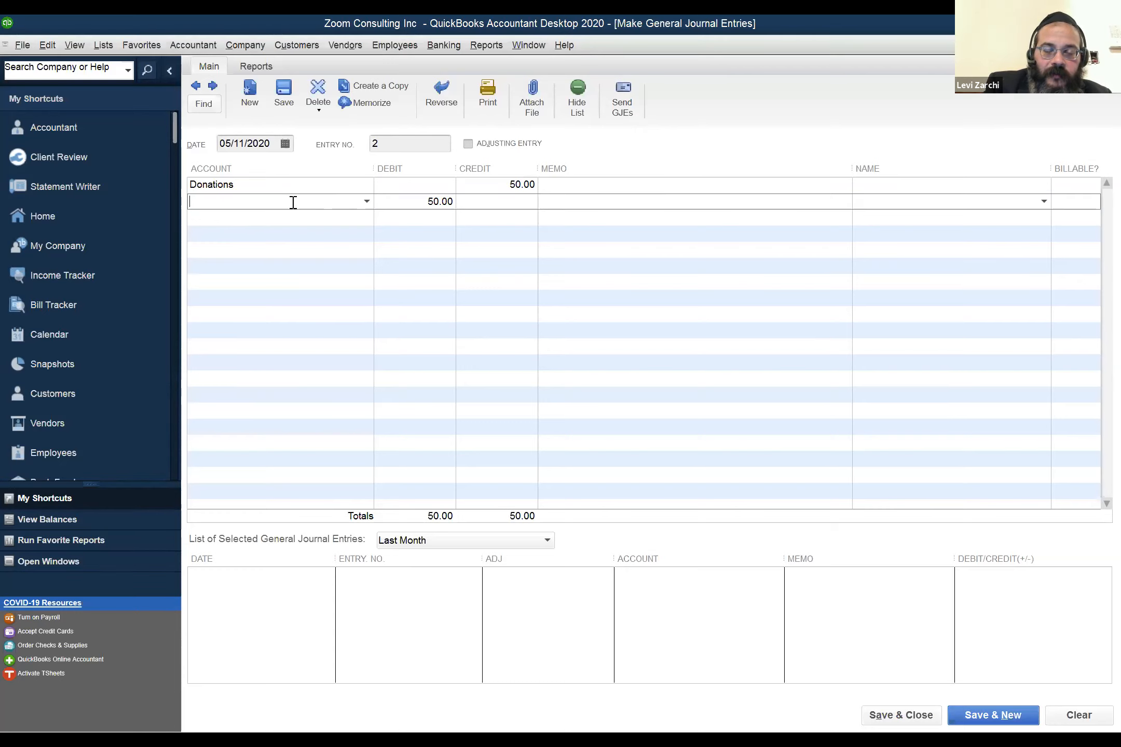
type("C")
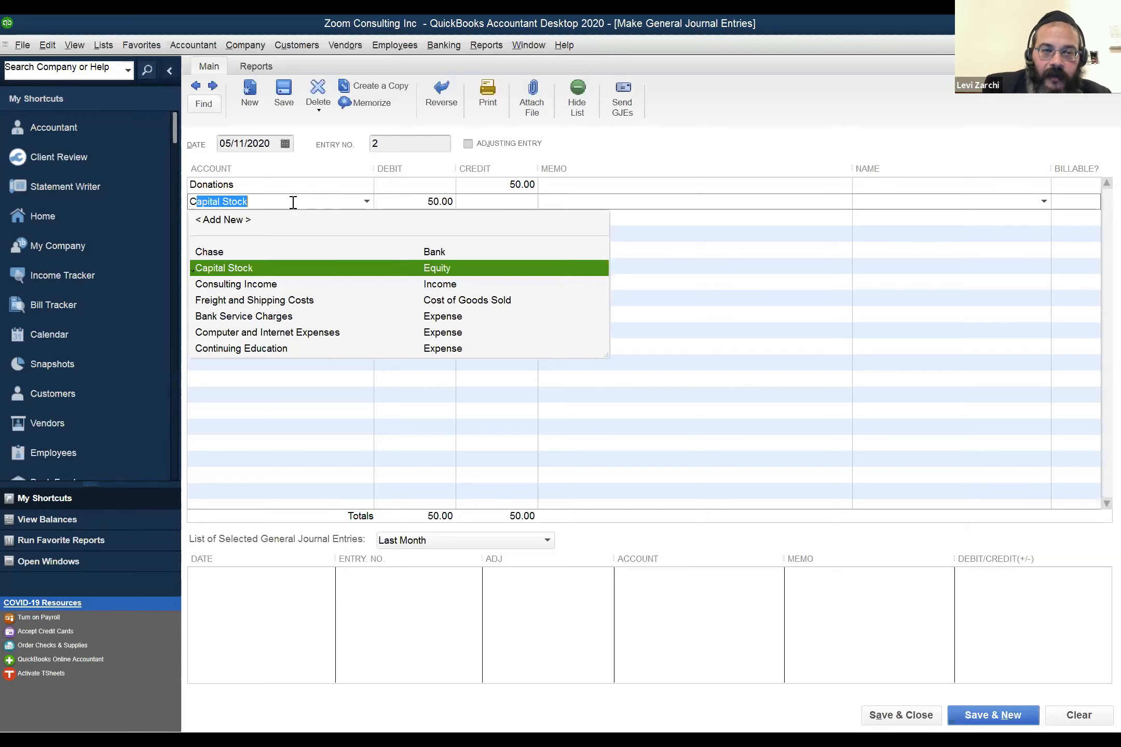
type("a")
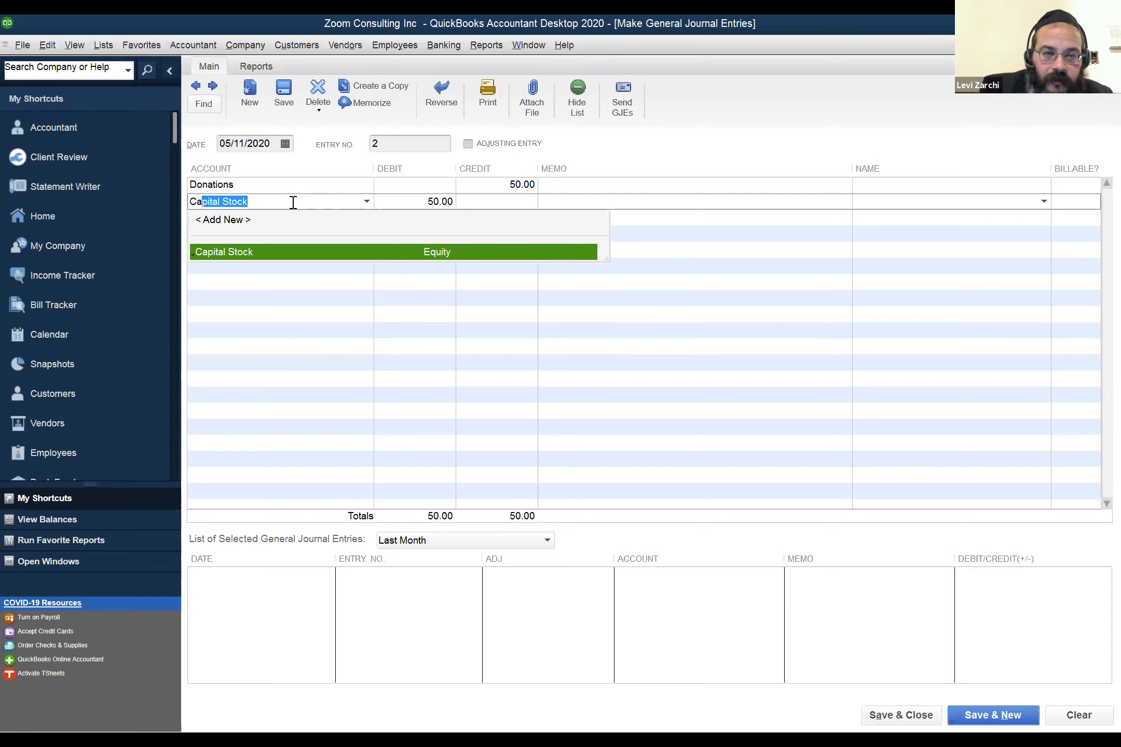
type("s")
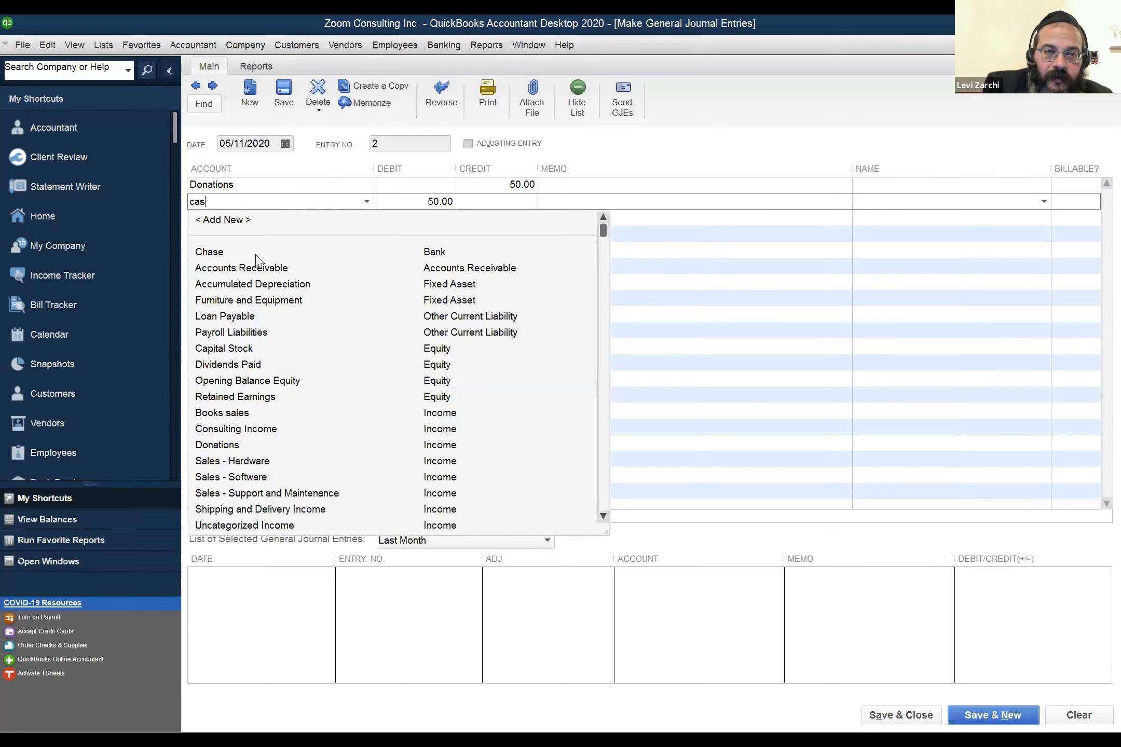
left_click(256, 255)
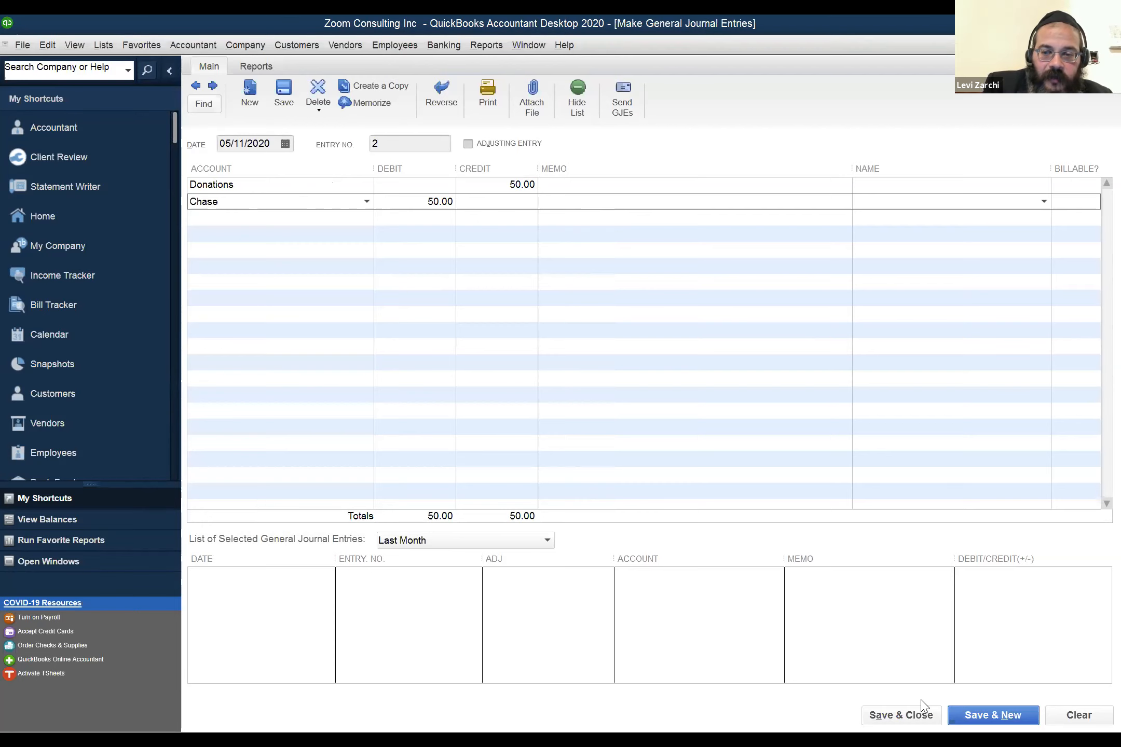
left_click(914, 718)
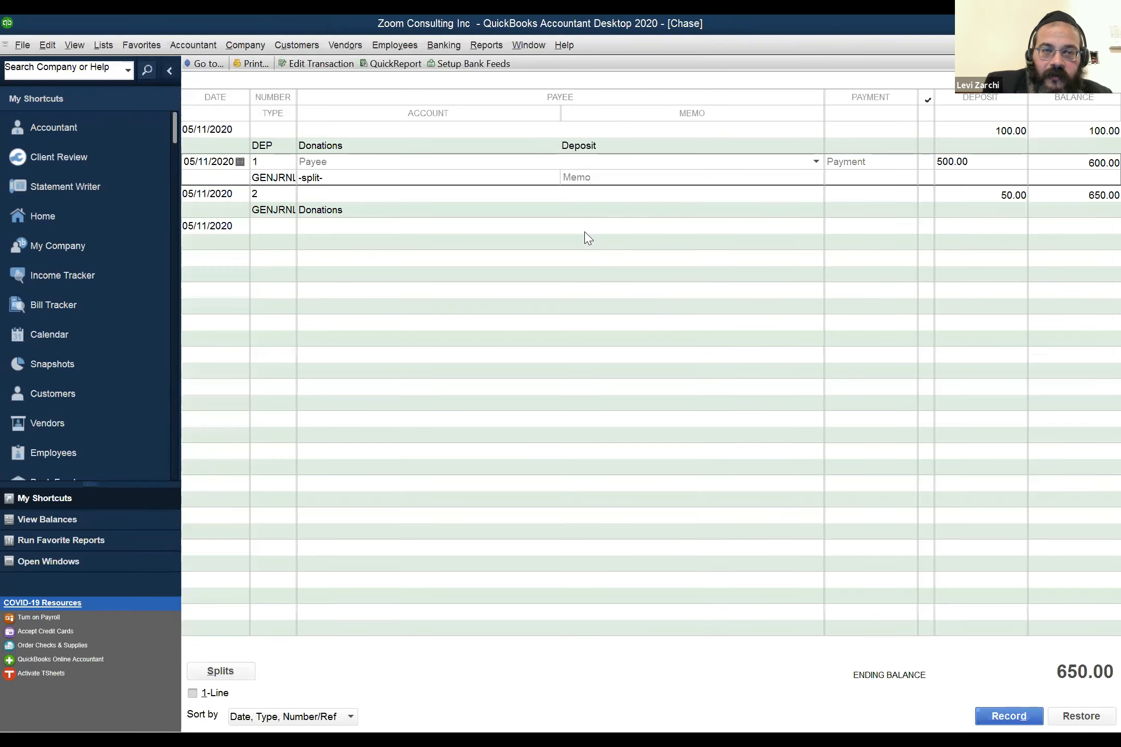
- Examine the transaction journals of the 100.00 Donations deposit and the 50.00 Donations journal entry from the Chase register
left_click(433, 206)
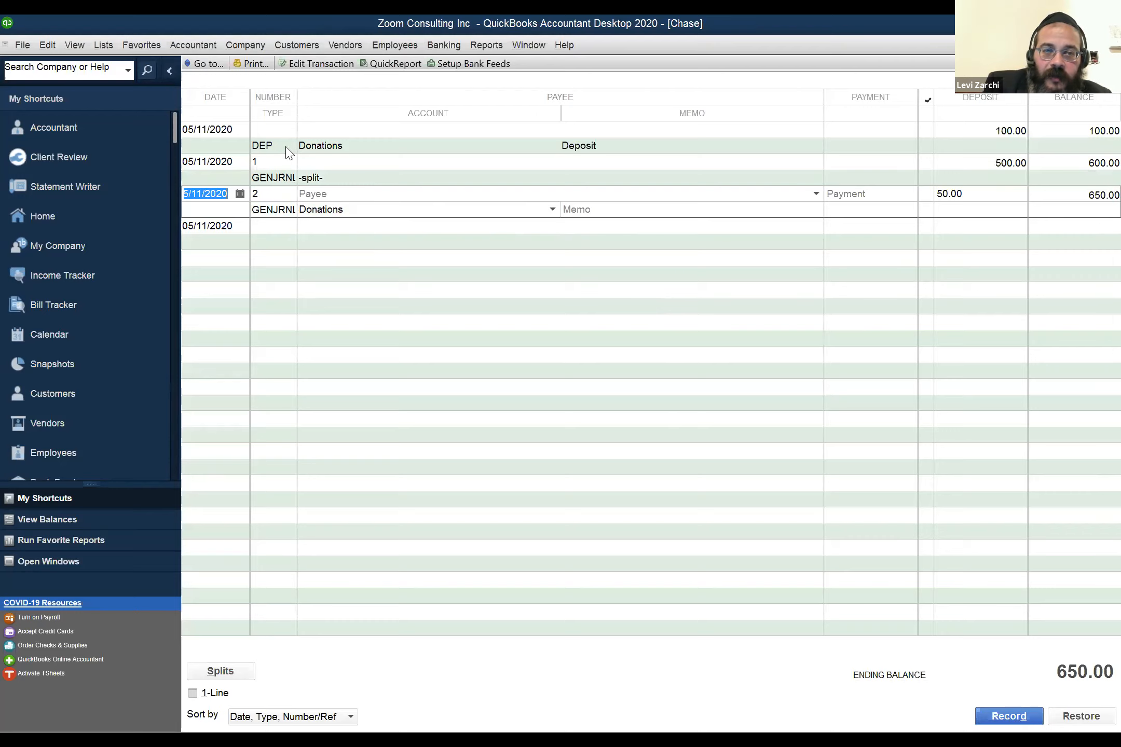
left_click(341, 146)
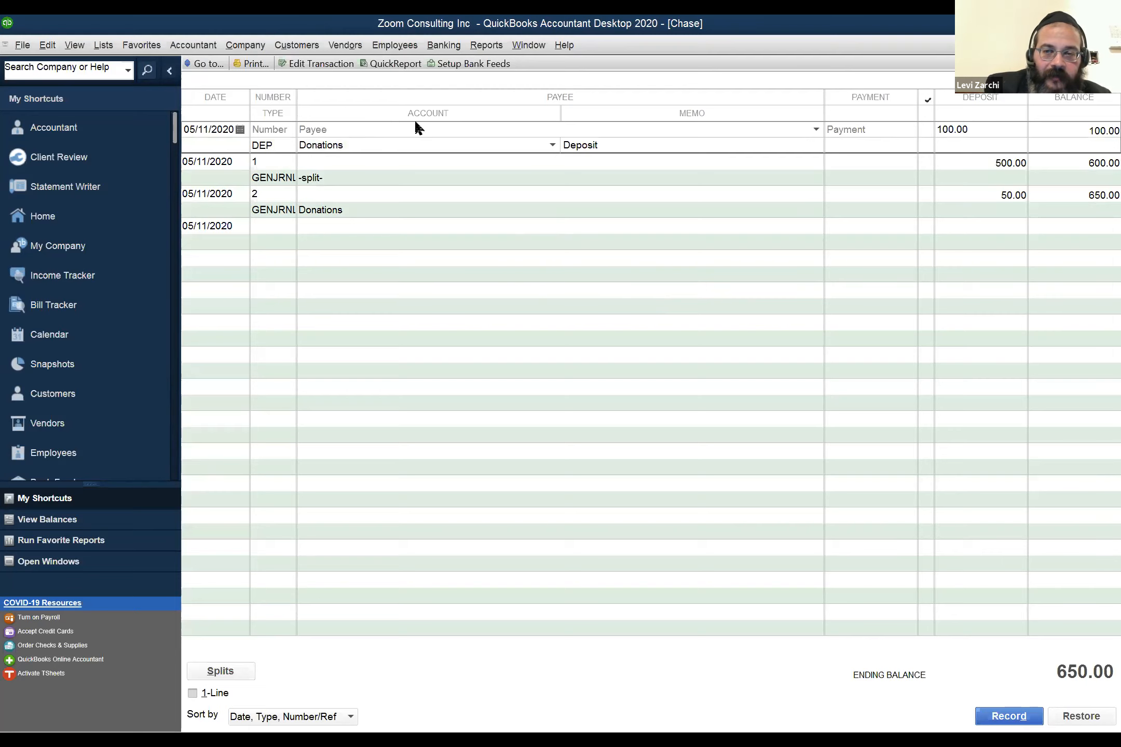
key("ctrl+y")
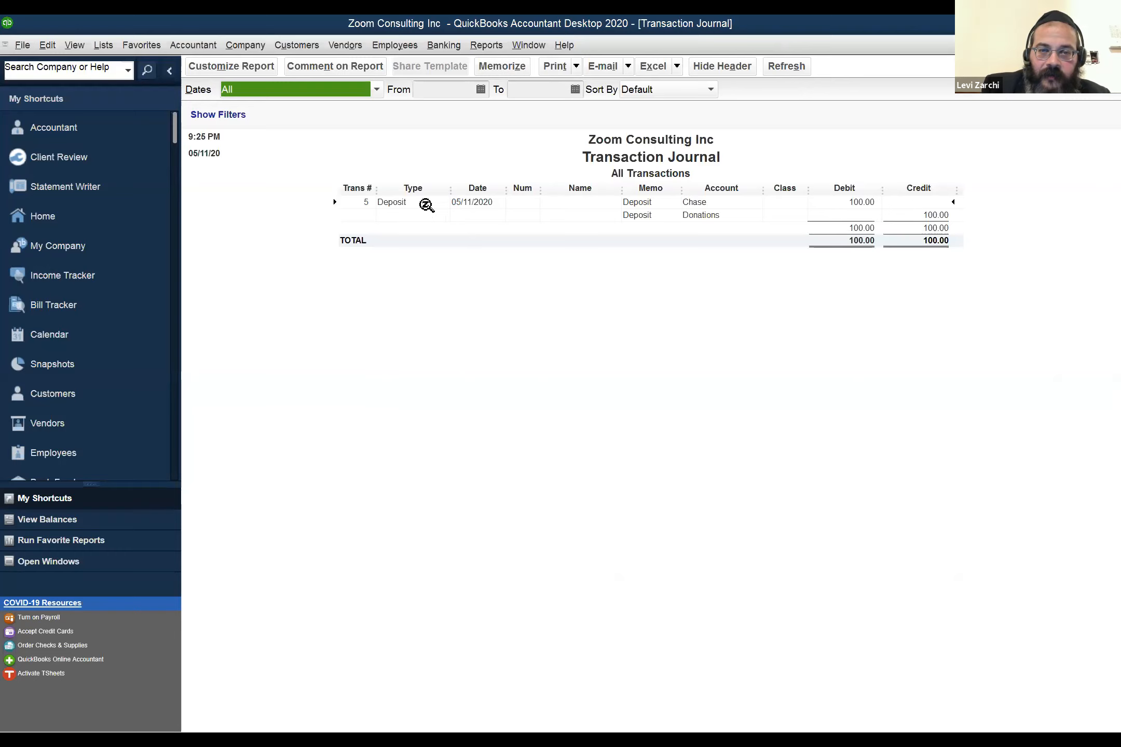
double_click(895, 225)
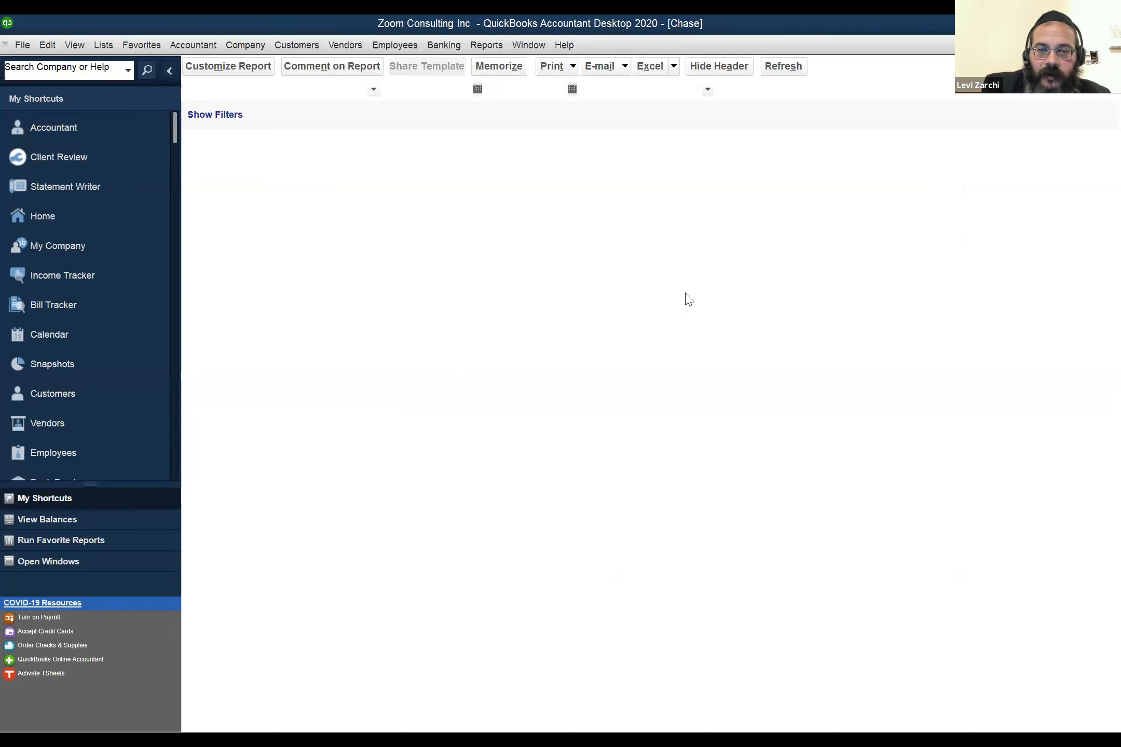
left_click(639, 195)
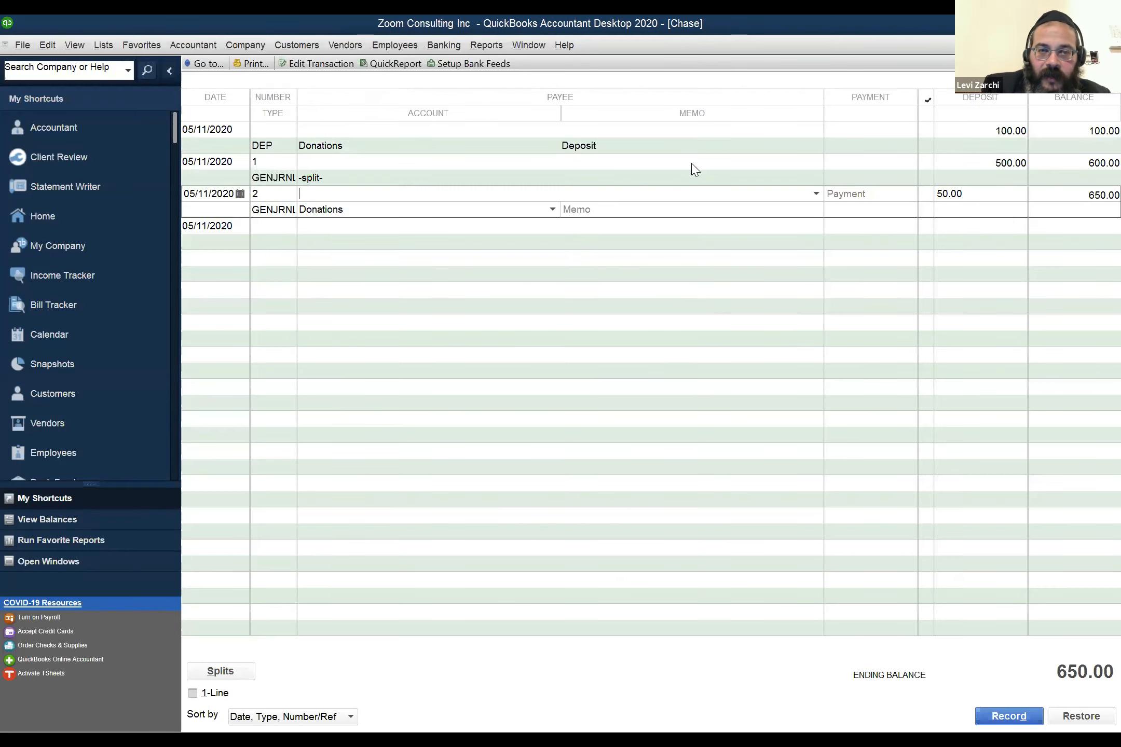
key("Escape")
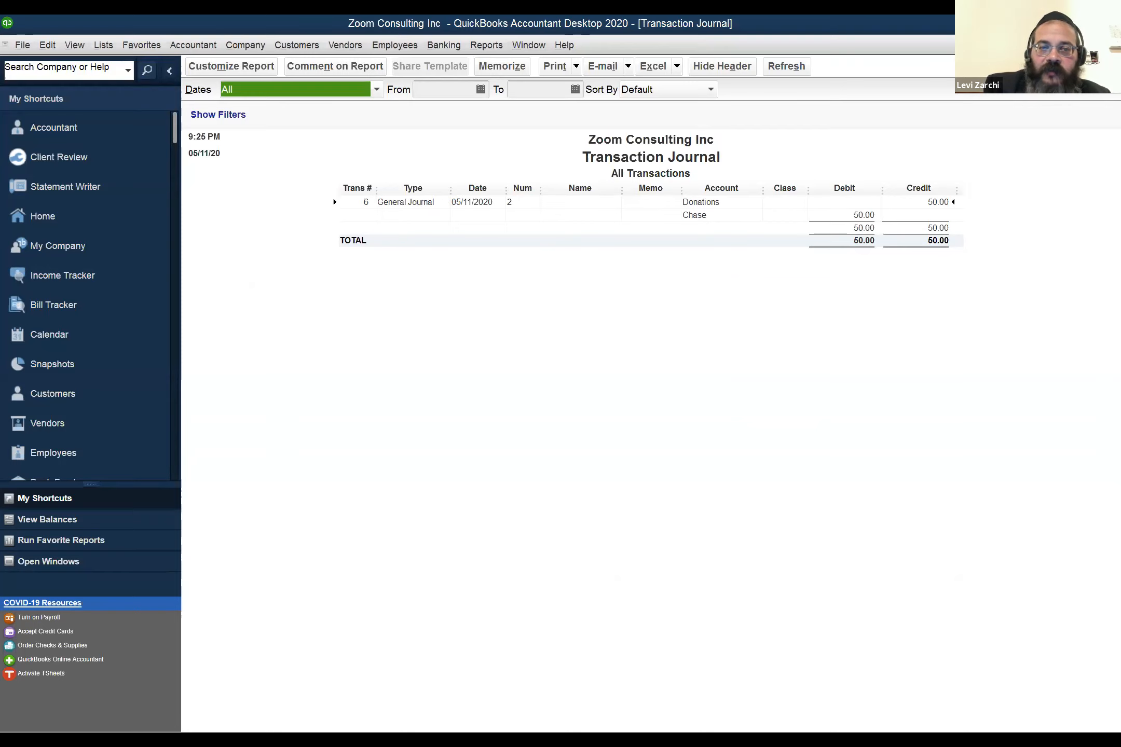
- Close the transaction journal, the Chase register and the item list to get back to the Customer Center
left_click(1112, 45)
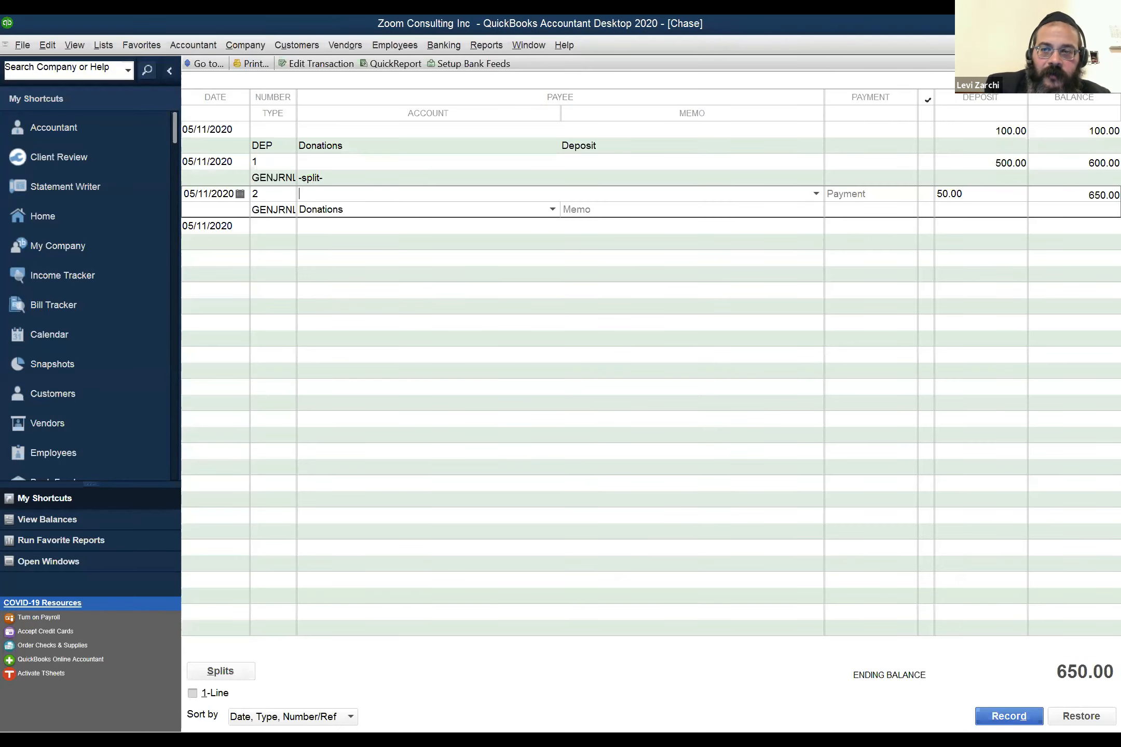
left_click(1112, 46)
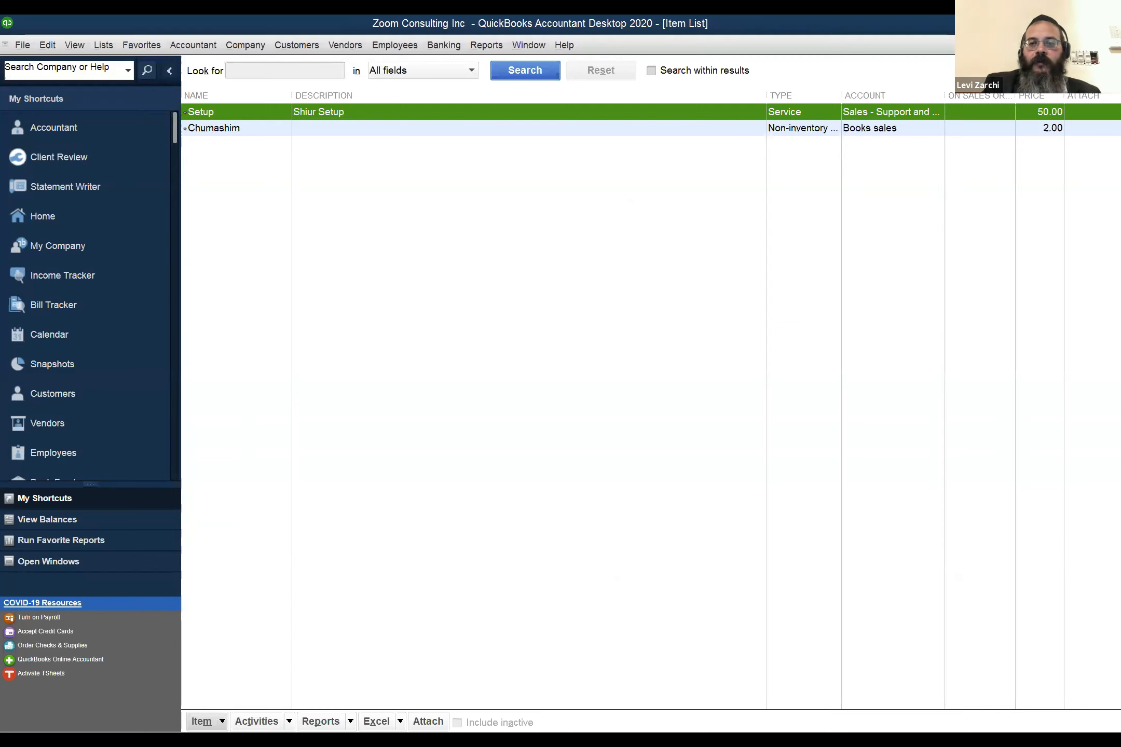
left_click(1112, 46)
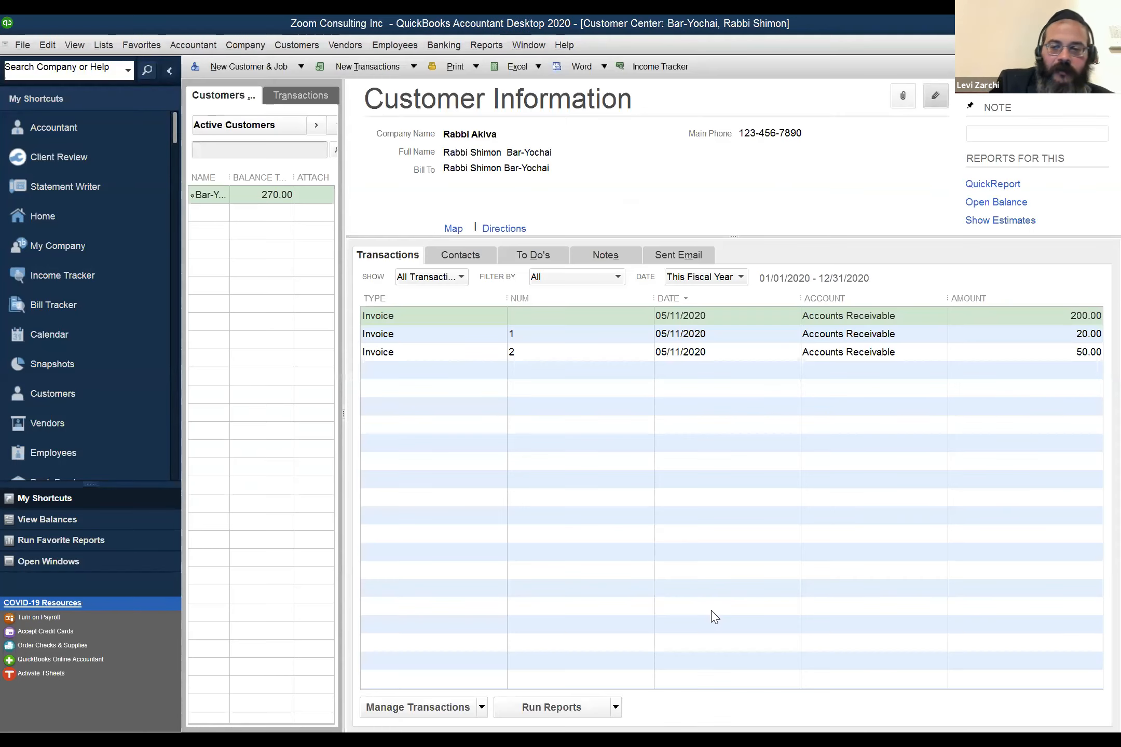
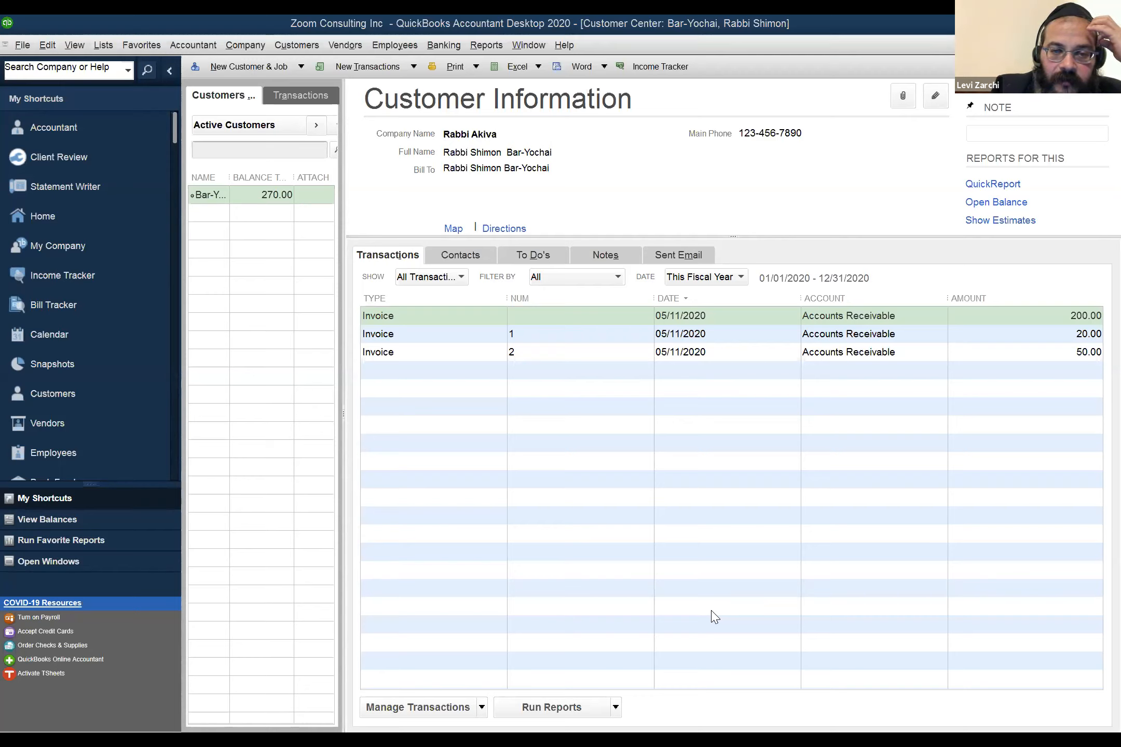
- Bring up the Profit & Loss report, refresh it and examine the income lines and net income
left_click(522, 48)
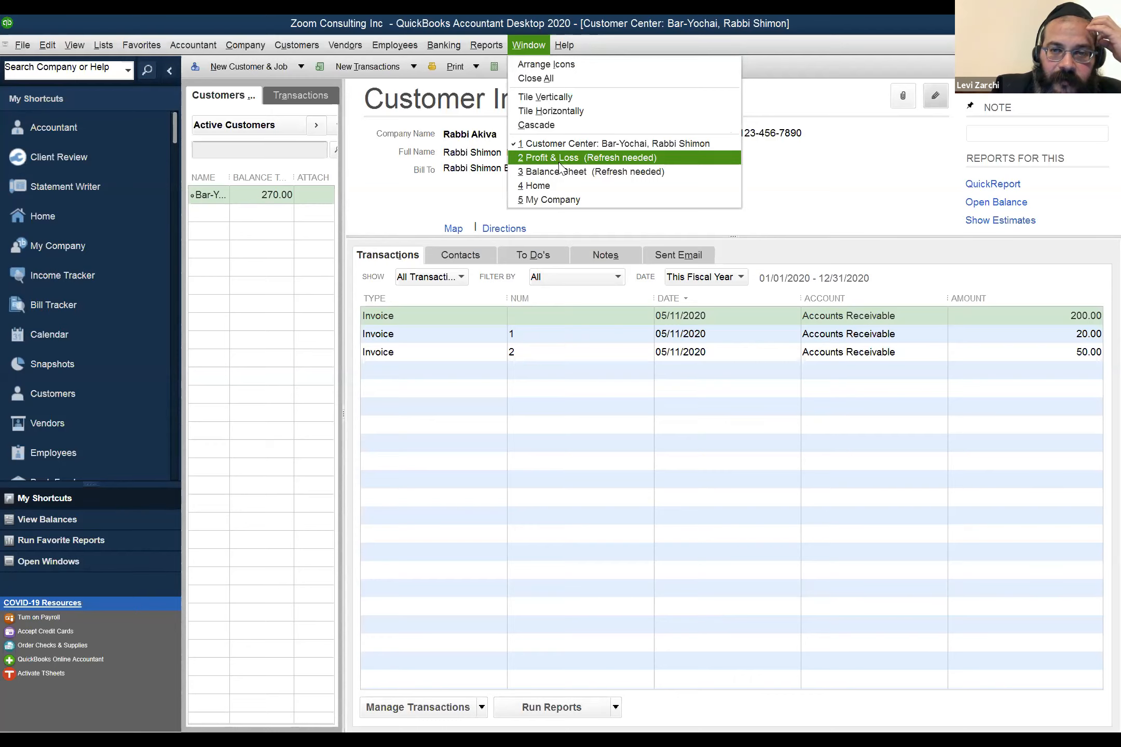
left_click(560, 162)
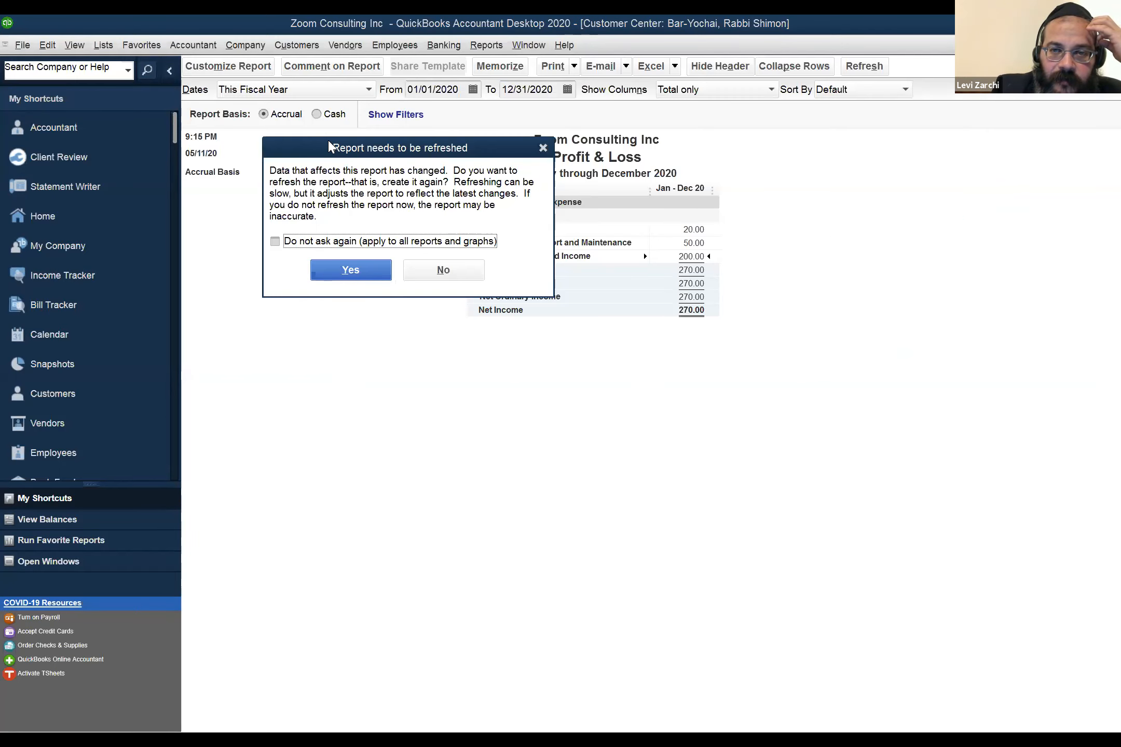
left_click(368, 270)
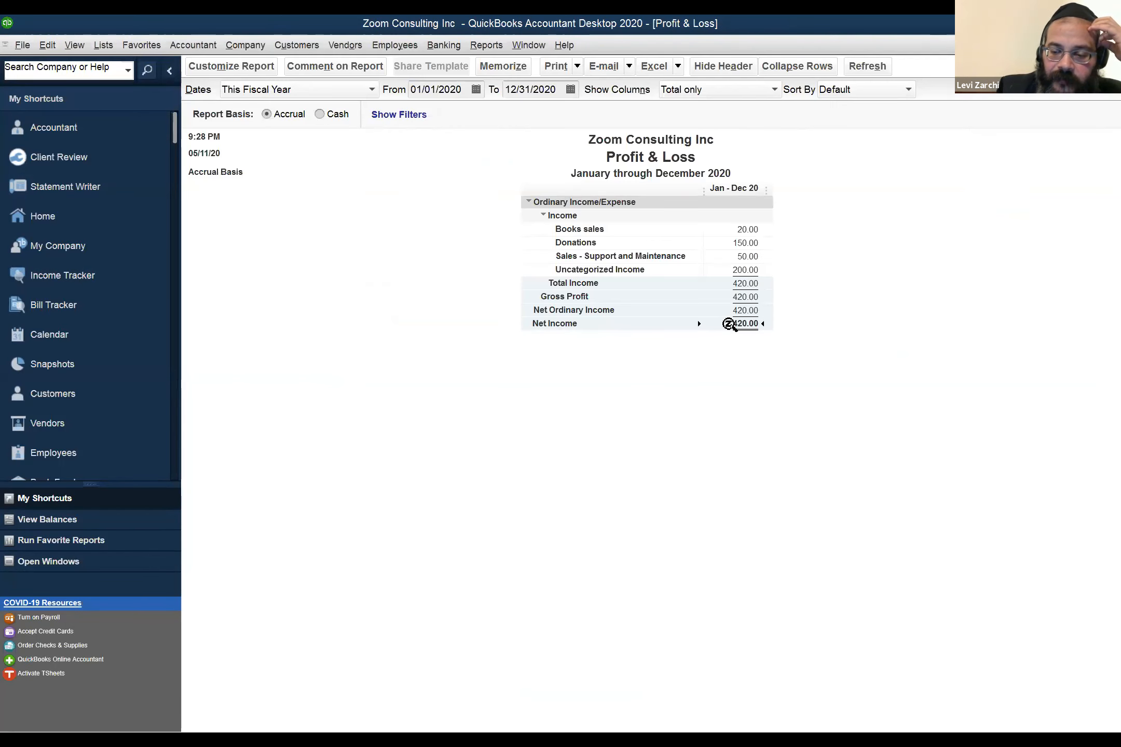
key("Up")
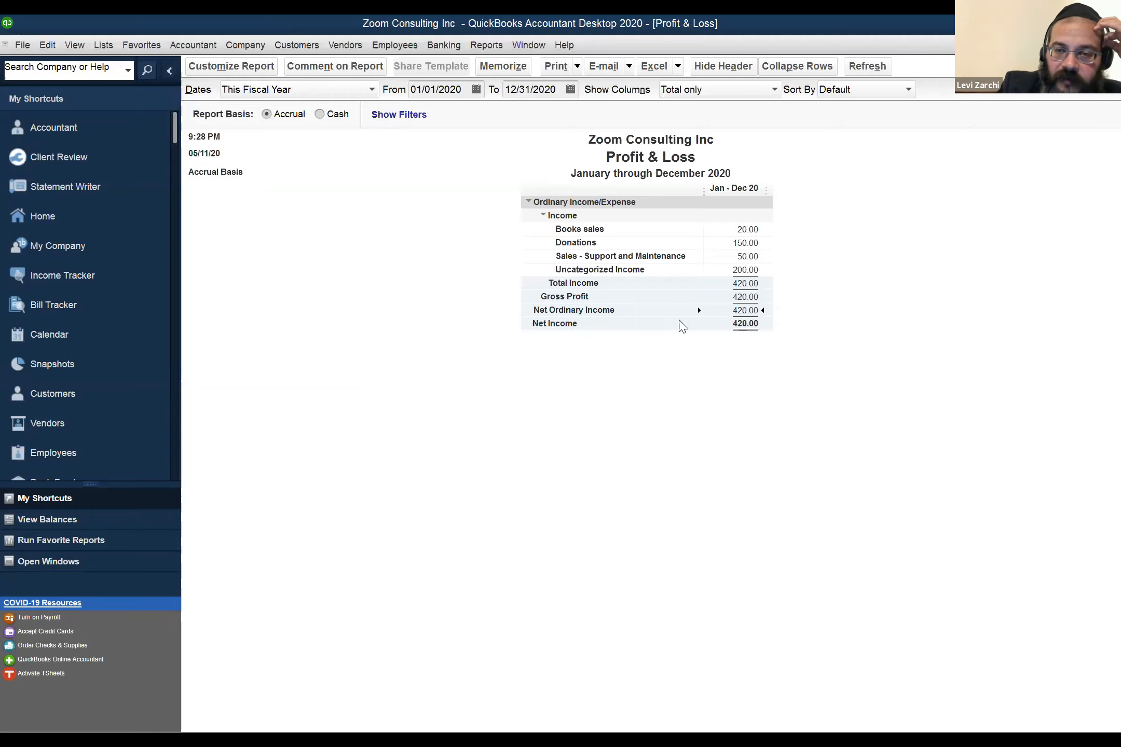
left_click(719, 323)
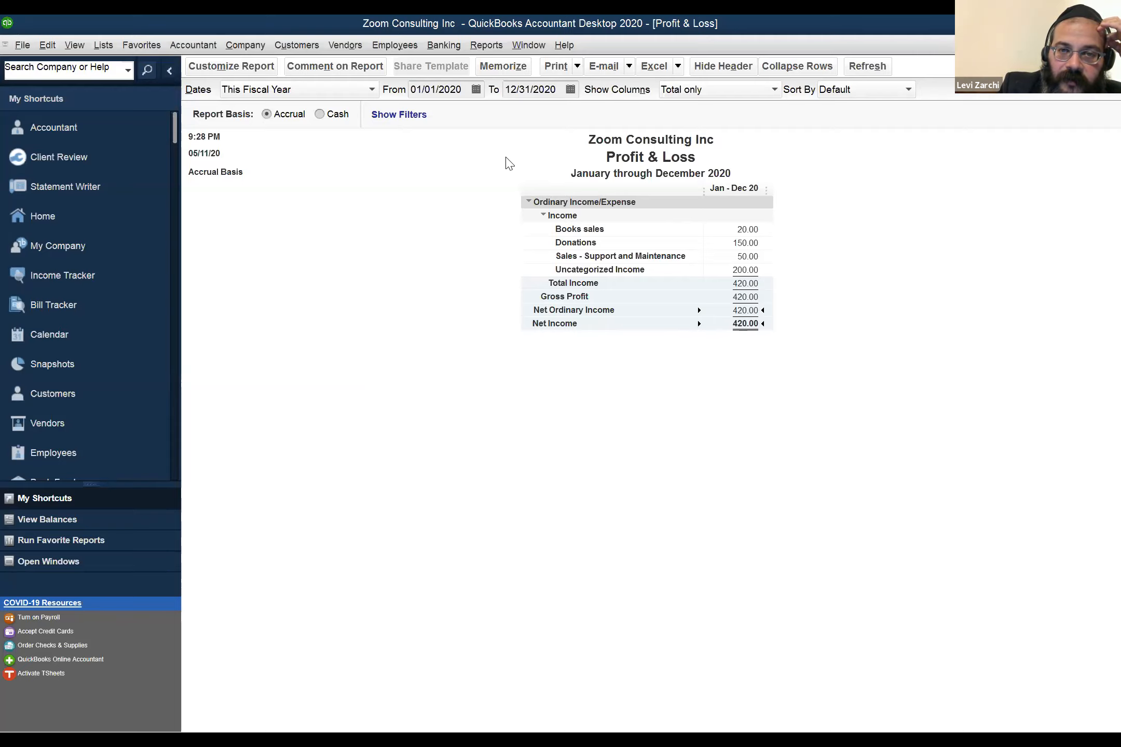
- Bring up the Balance Sheet, refresh it and switch its report basis to Accrual
left_click(539, 47)
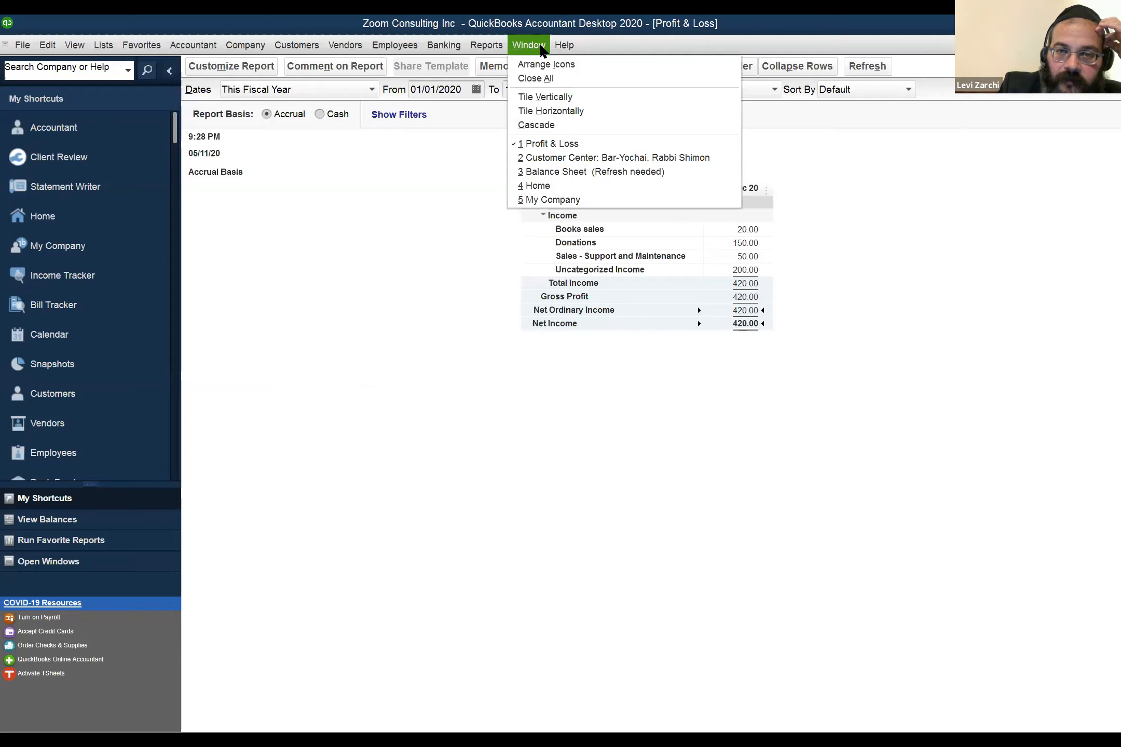
left_click(571, 176)
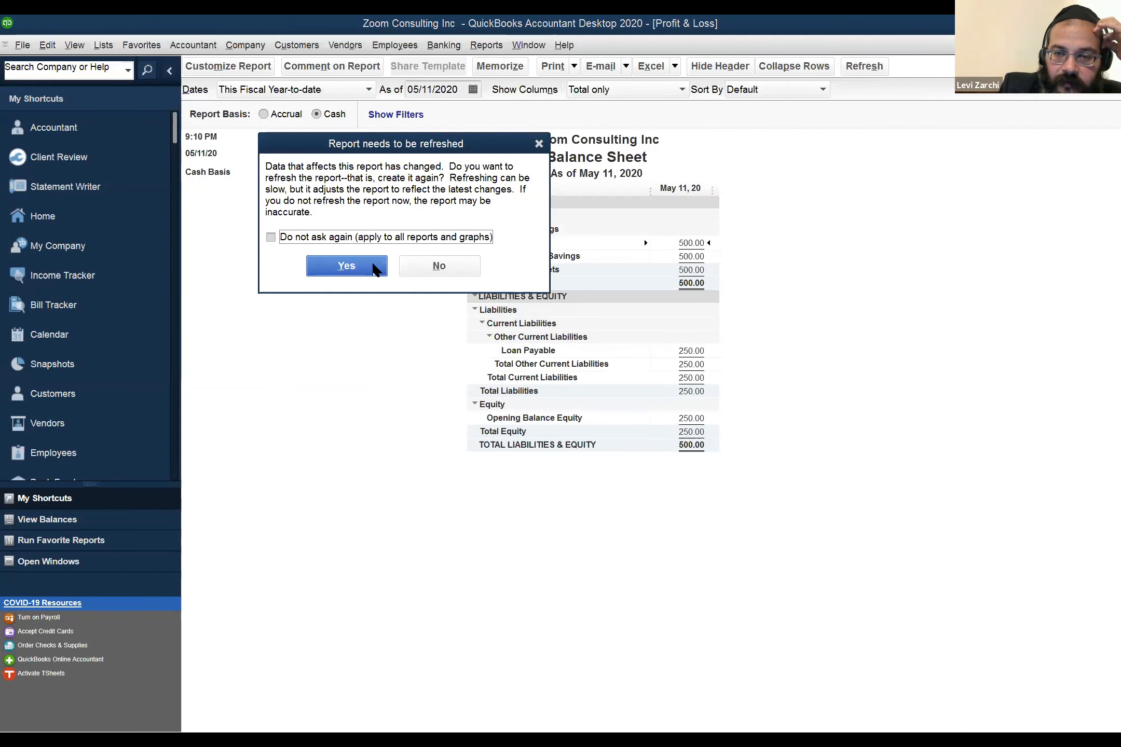
left_click(375, 269)
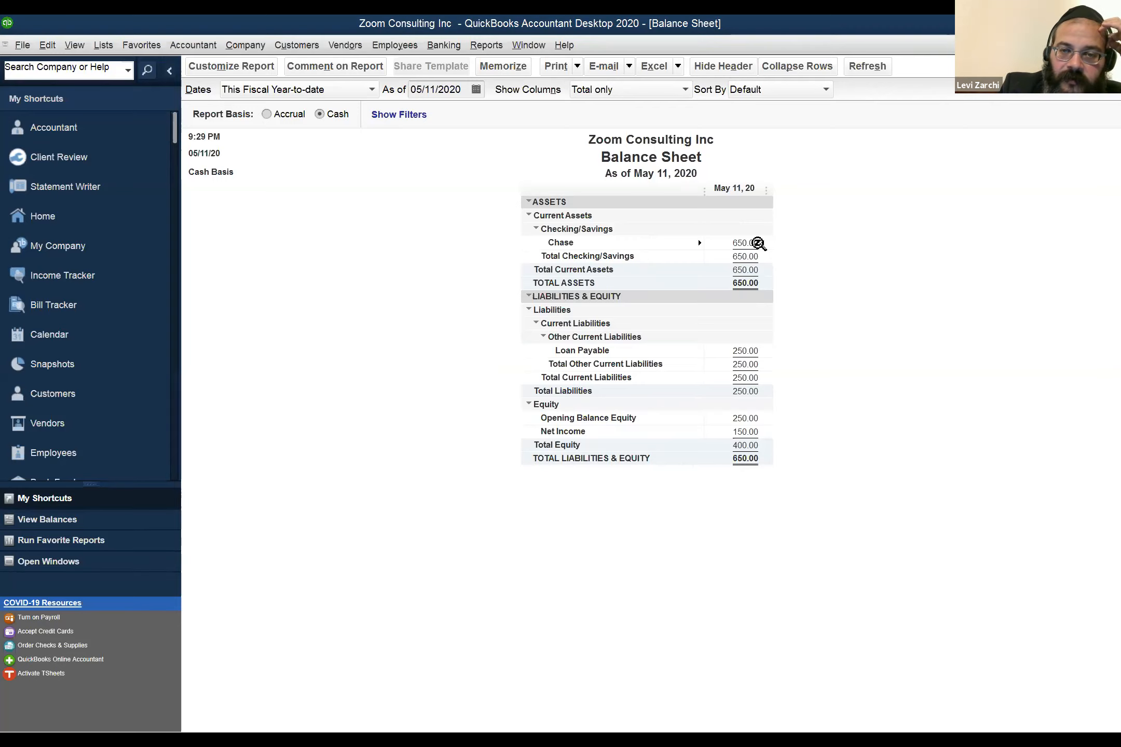
left_click(302, 115)
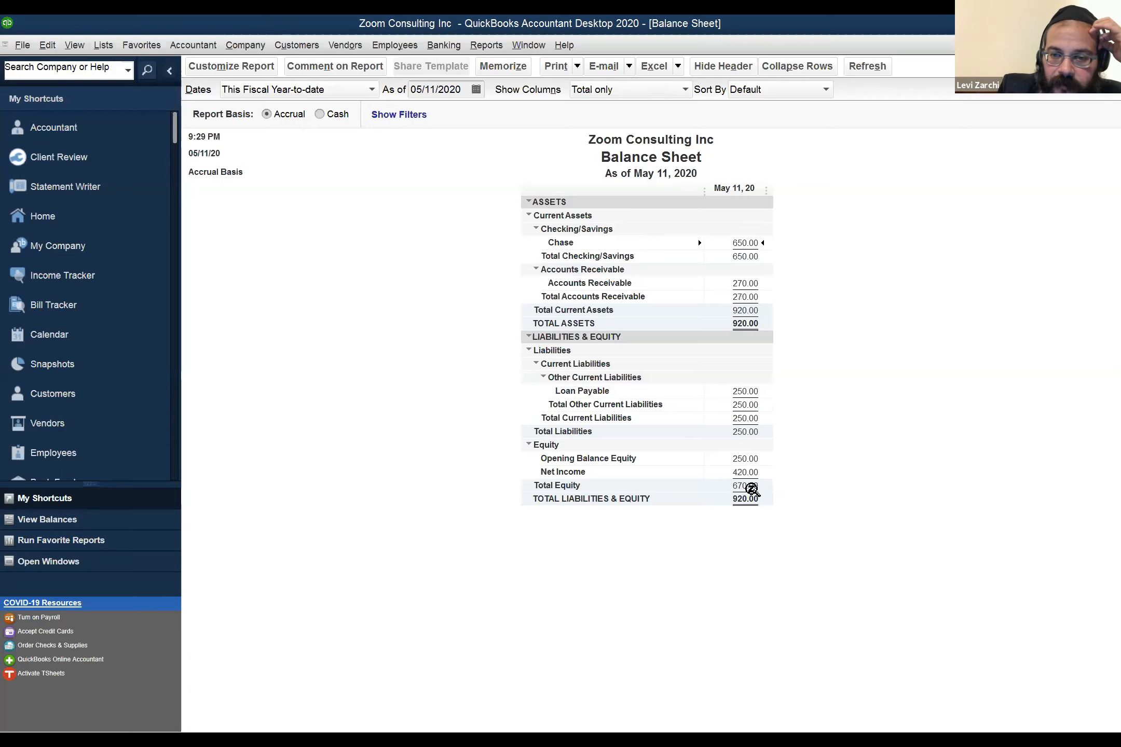
left_click(757, 474)
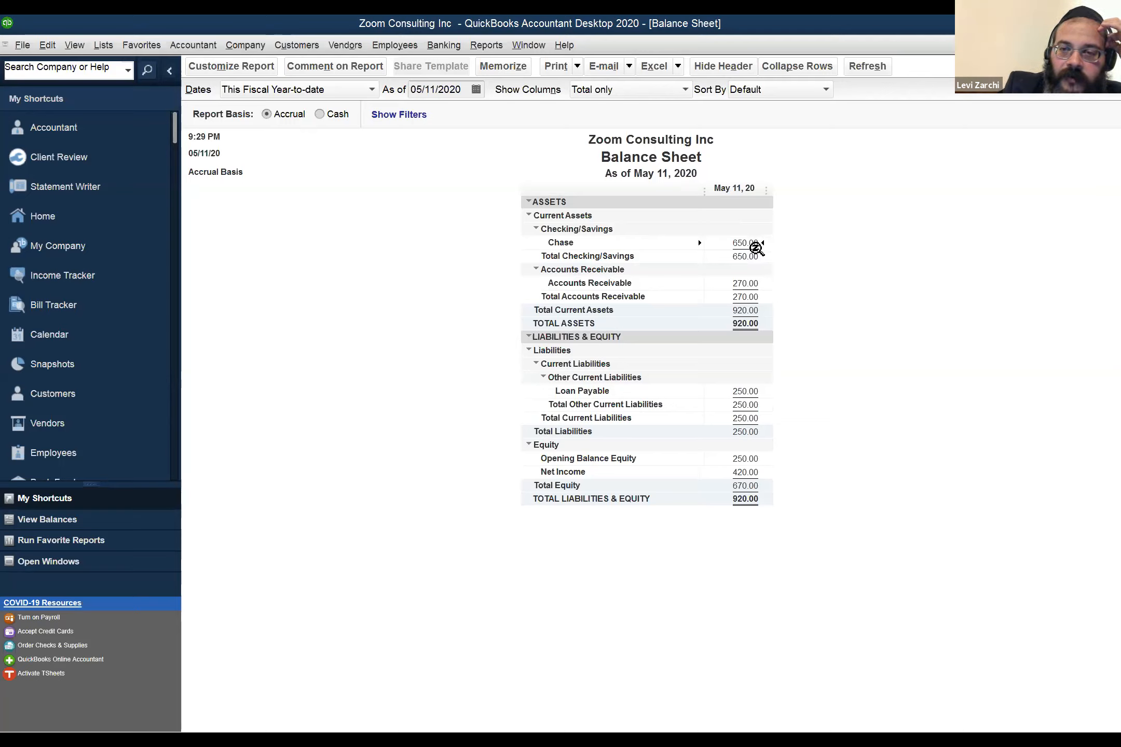
- Reopen the Chase account register and select the 100.00 Donations deposit
left_click(539, 48)
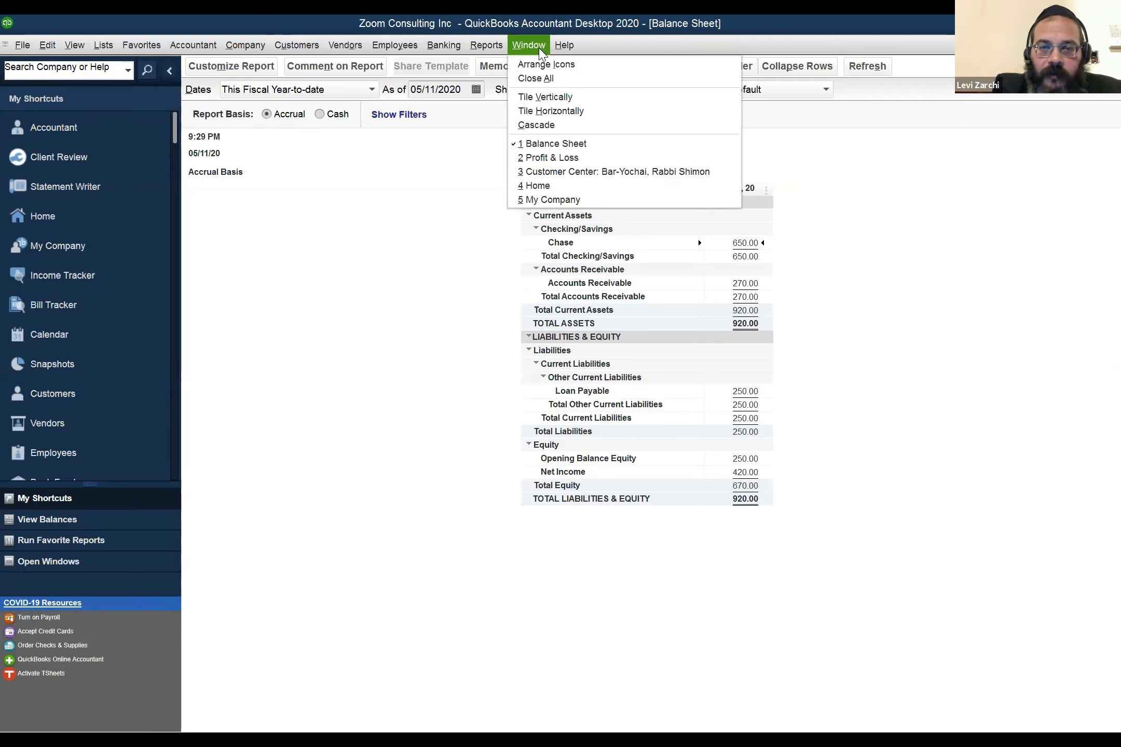
mouse_move(444, 46)
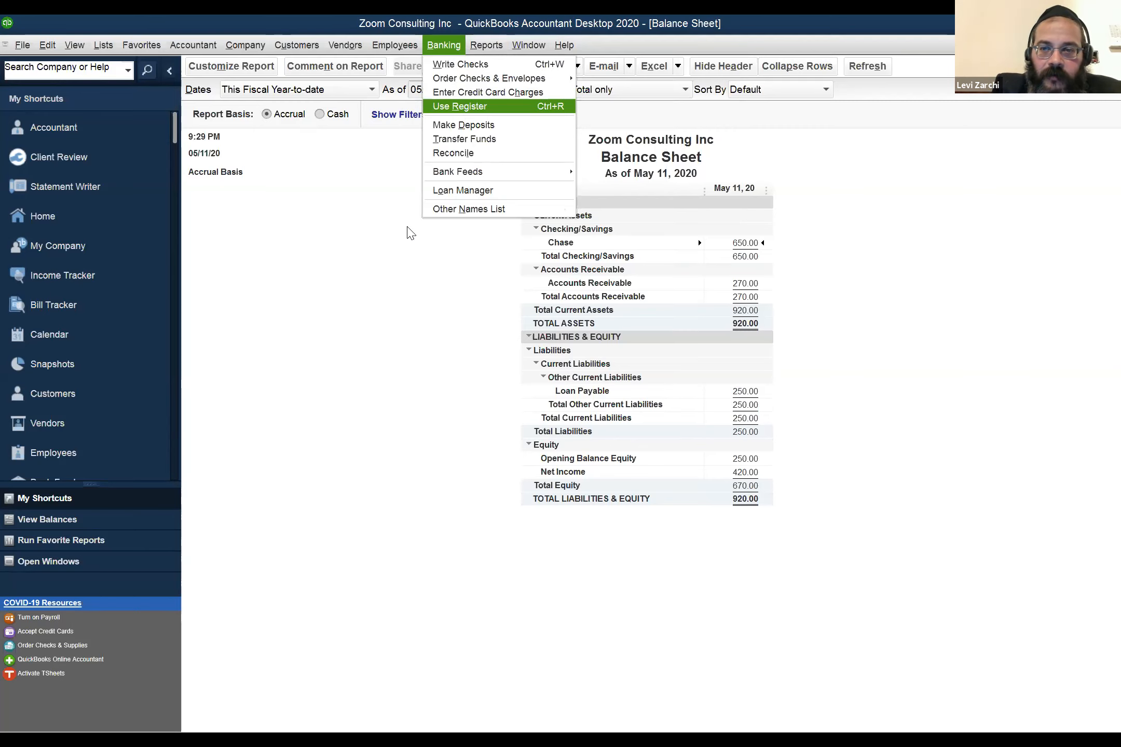
key("Return")
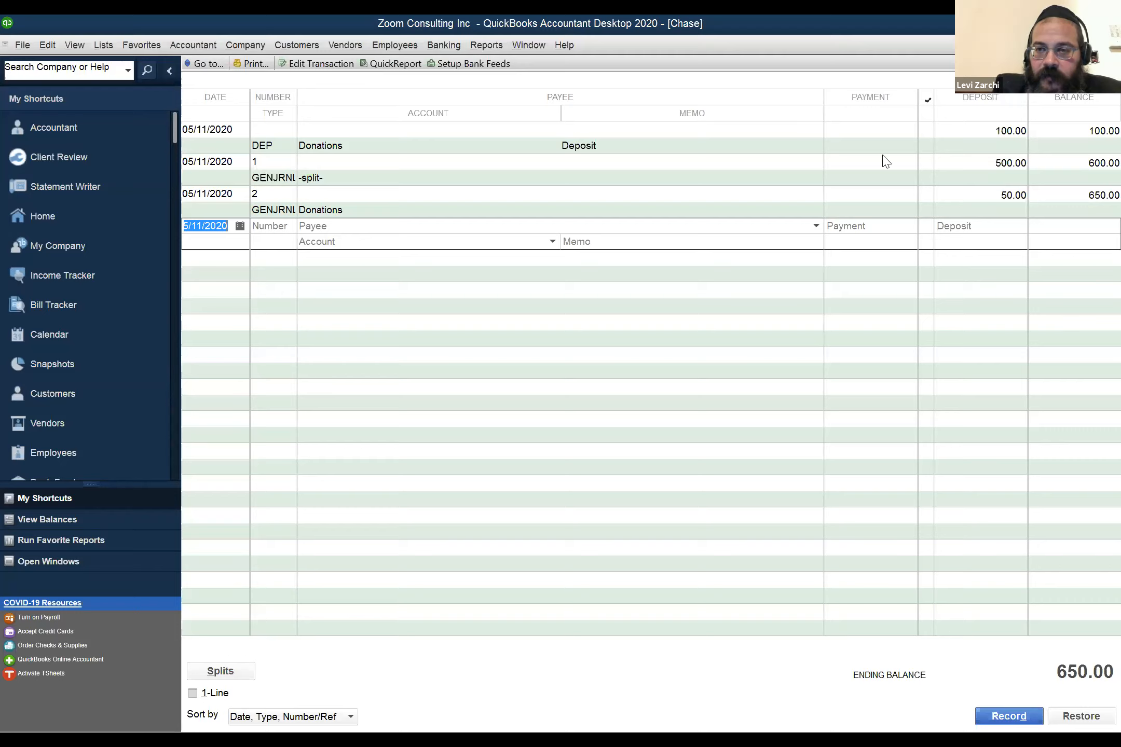
left_click(970, 128)
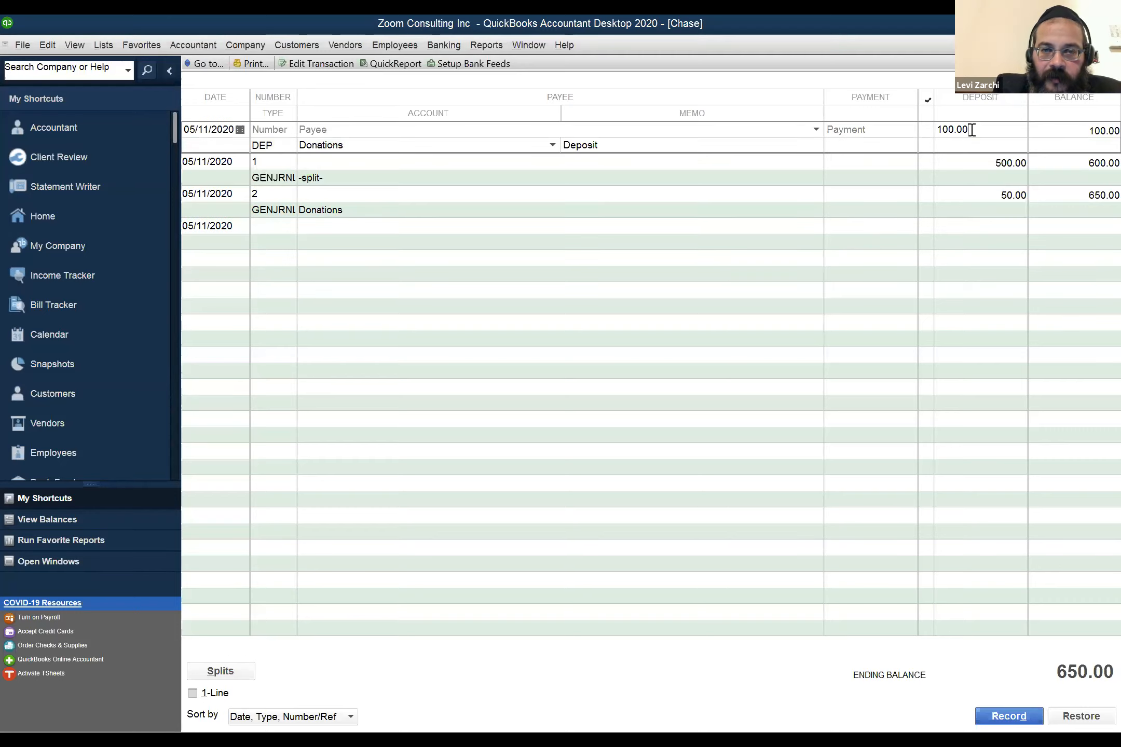
- Check the 500.00 and 50.00 journal deposits in the Chase register, then examine total assets, total liabilities and equity, and net income on the Balance Sheet
left_click(967, 164)
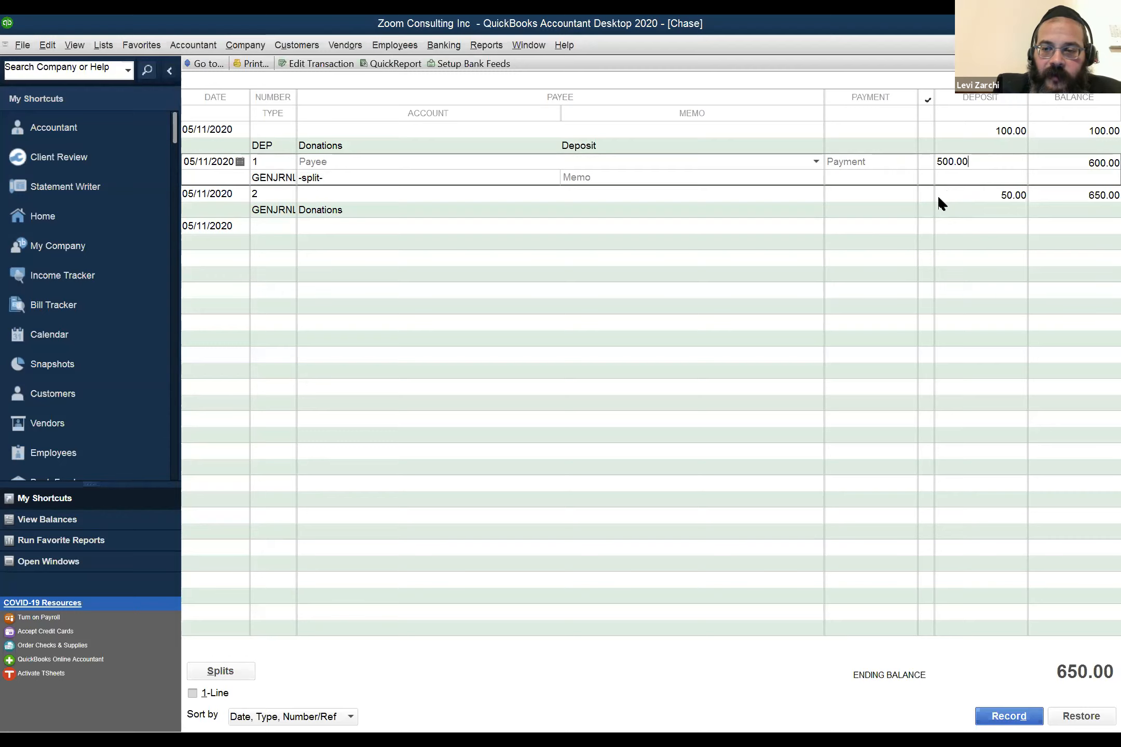
left_click(968, 198)
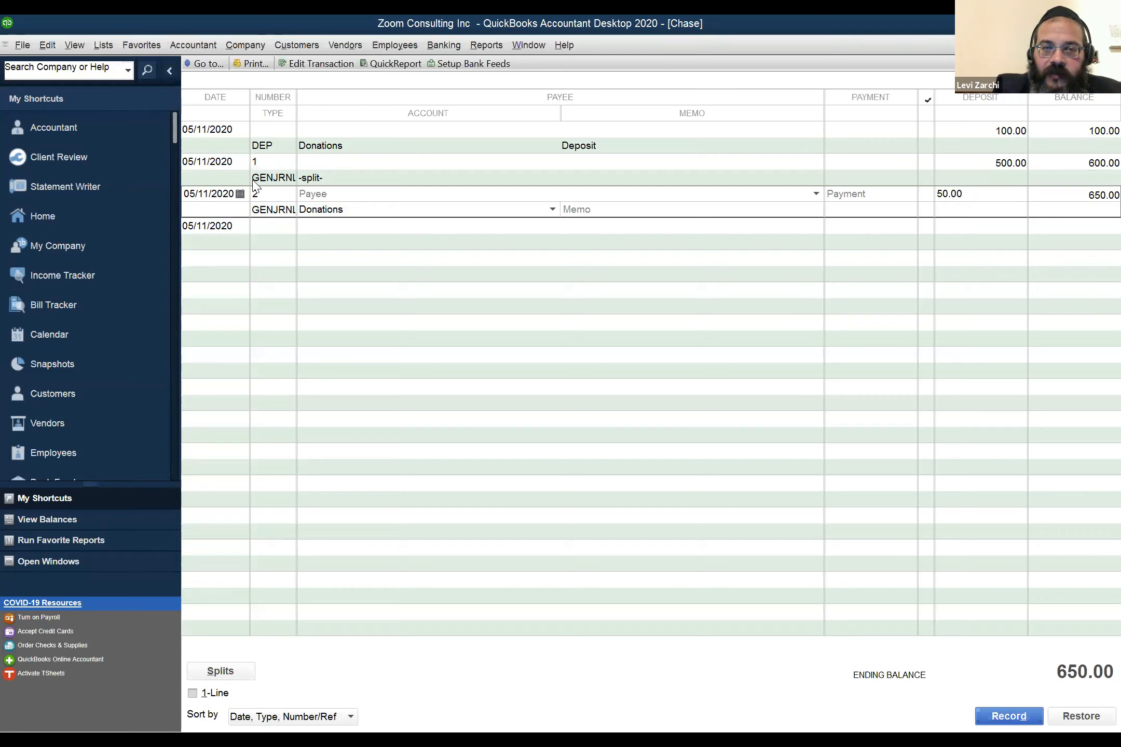
left_click(532, 48)
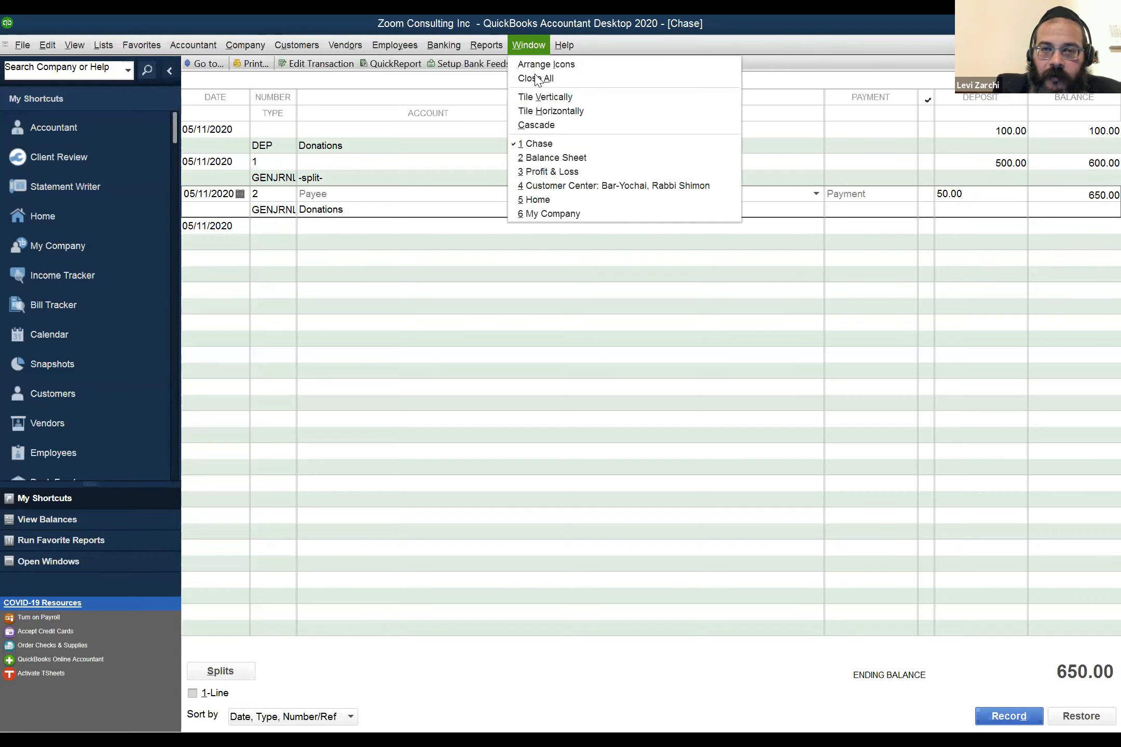
left_click(563, 161)
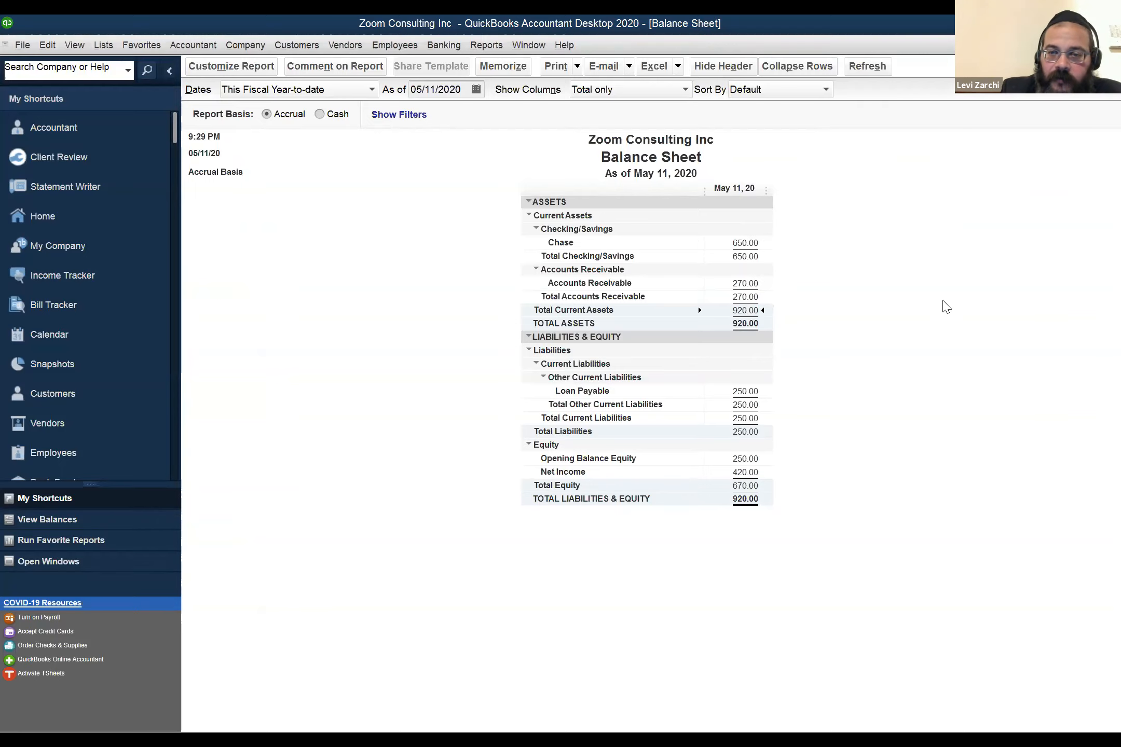
key("Down")
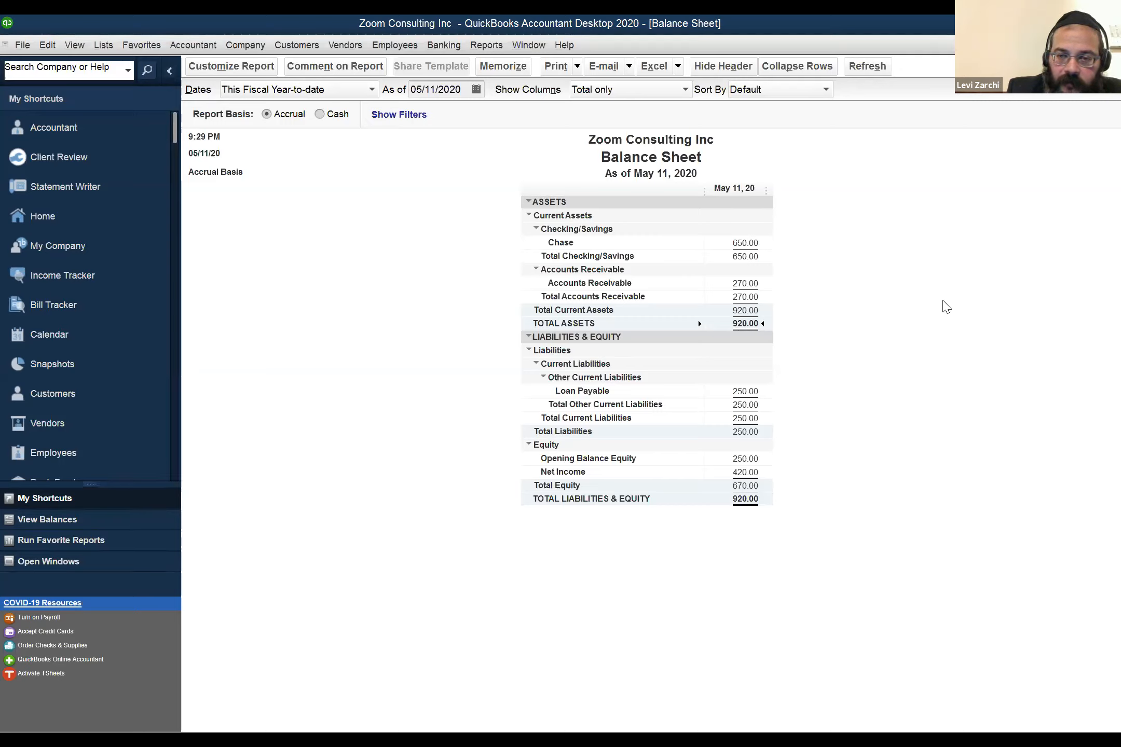
key("Up")
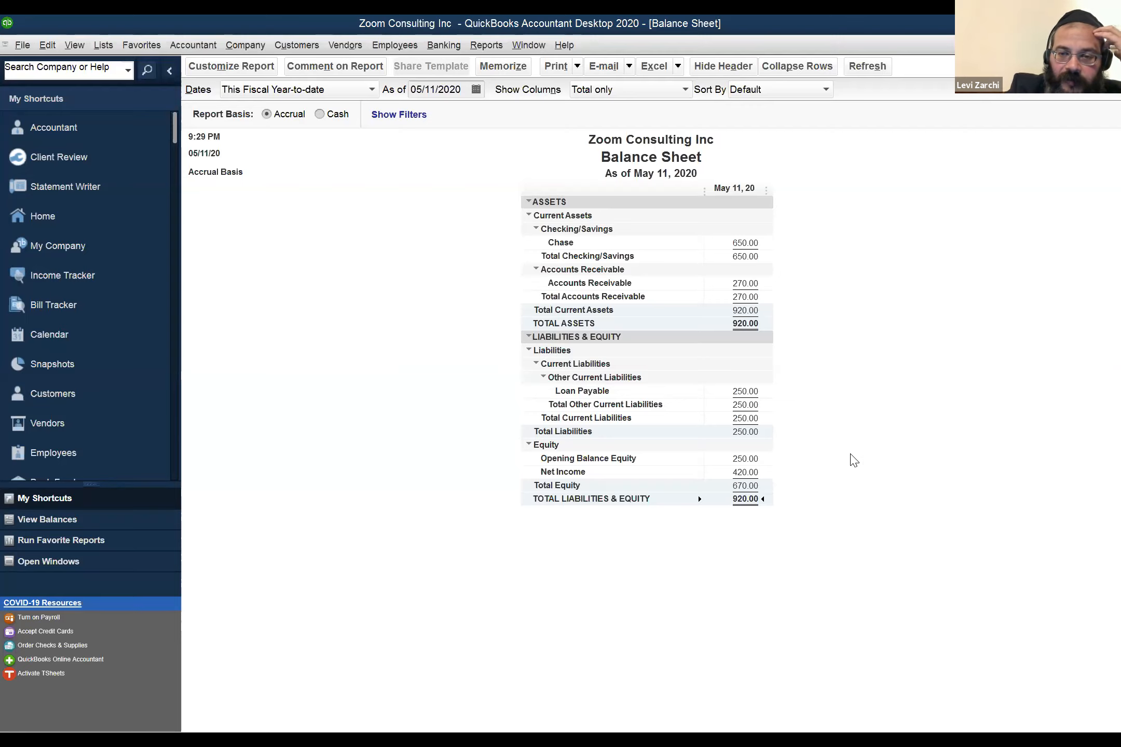
left_click(726, 458)
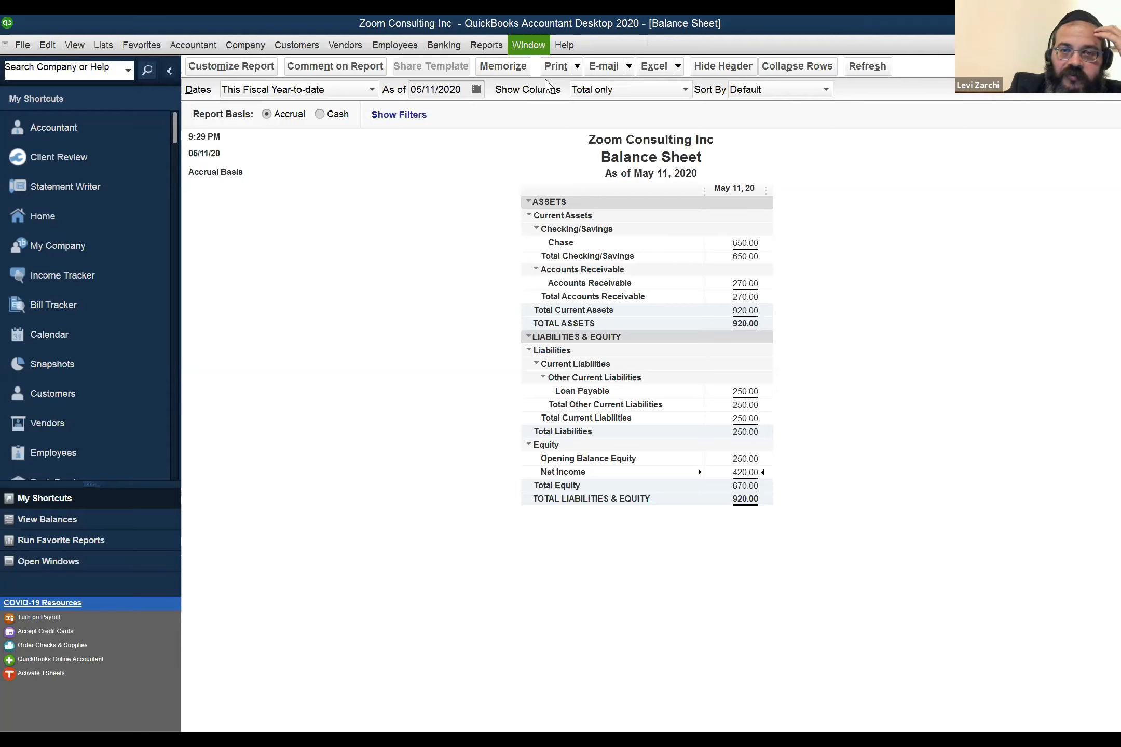
- Compare net income between the Profit & Loss report and the Balance Sheet, trying the Profit & Loss on Cash and Accrual basis
left_click(565, 162)
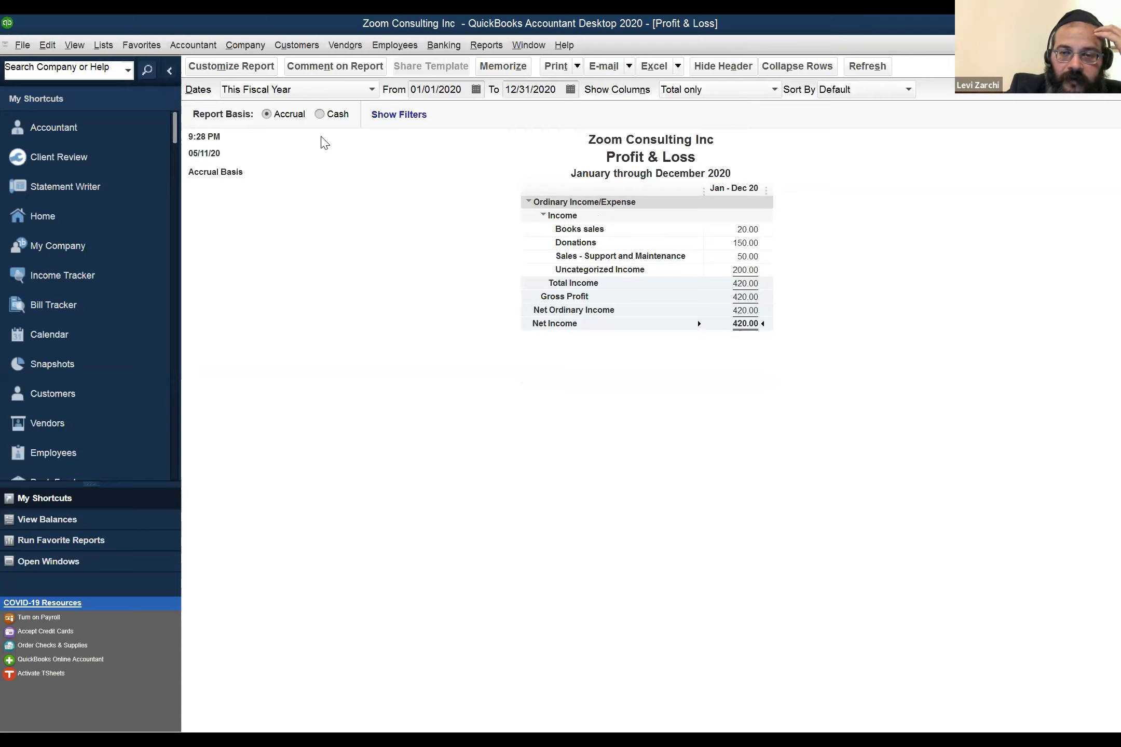
left_click(334, 116)
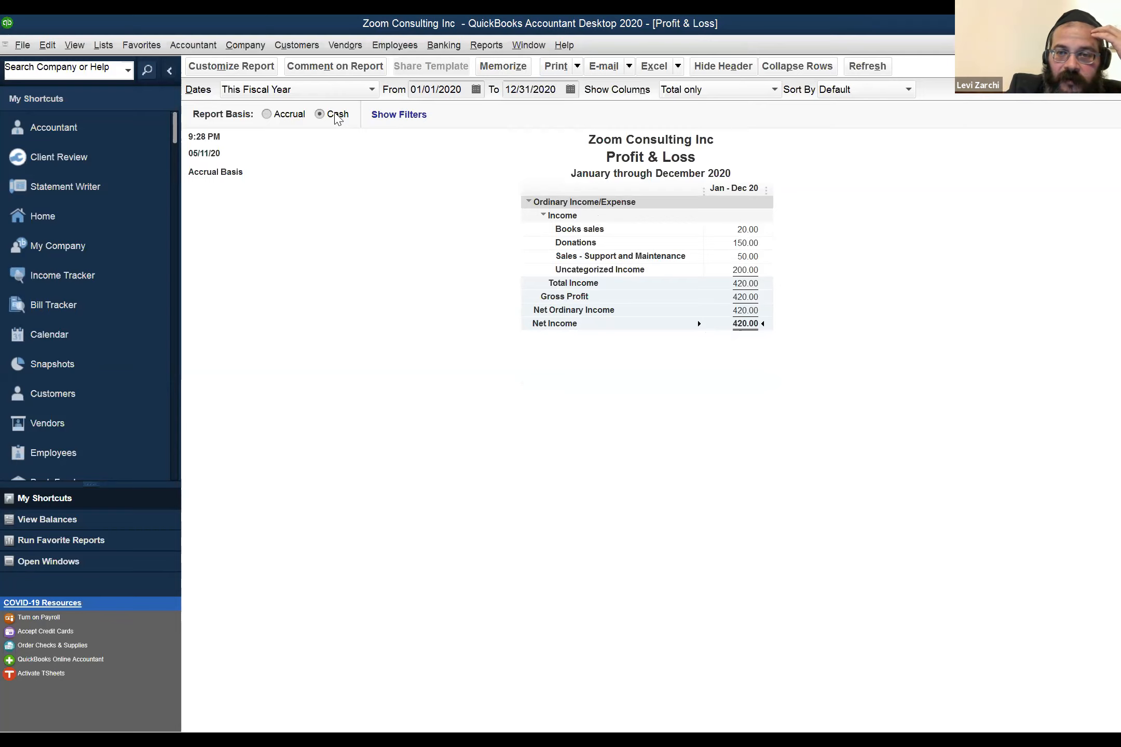
left_click(288, 116)
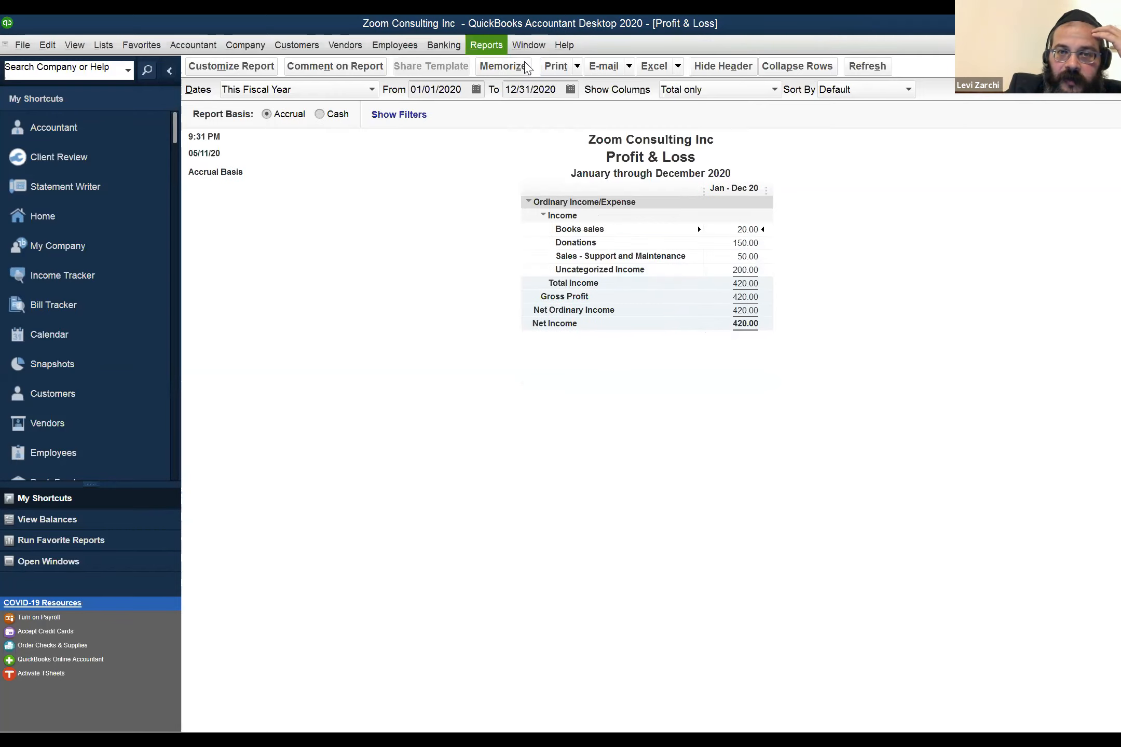
left_click(529, 46)
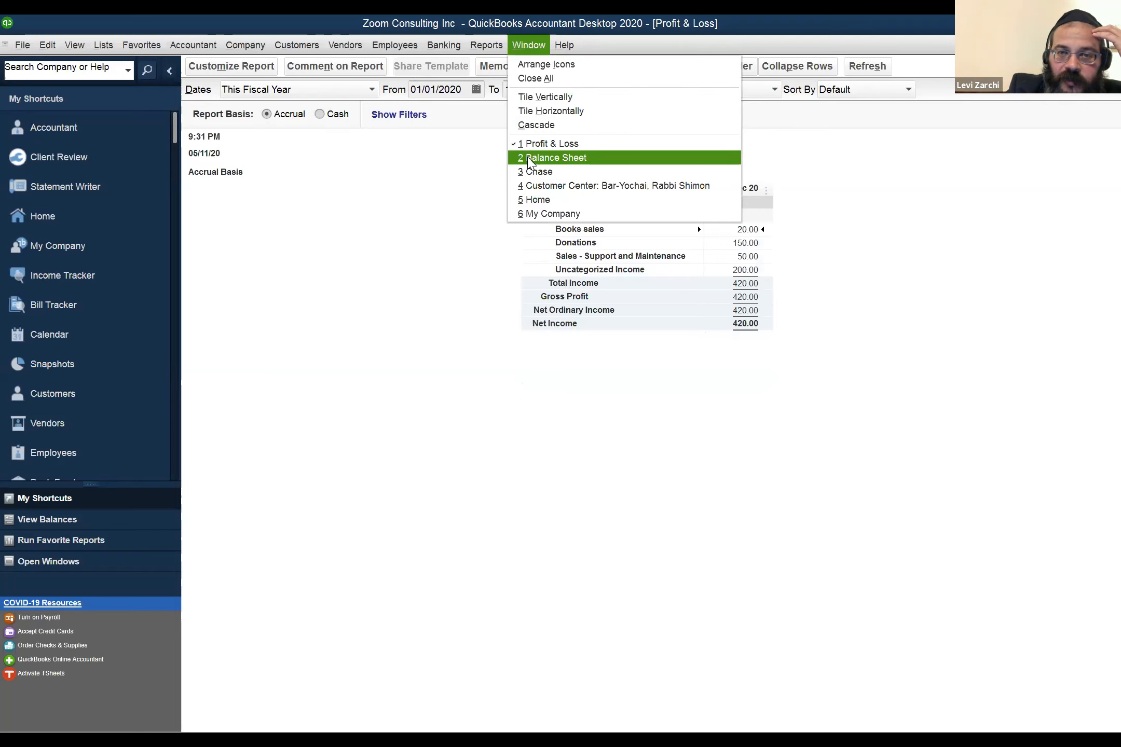
left_click(529, 158)
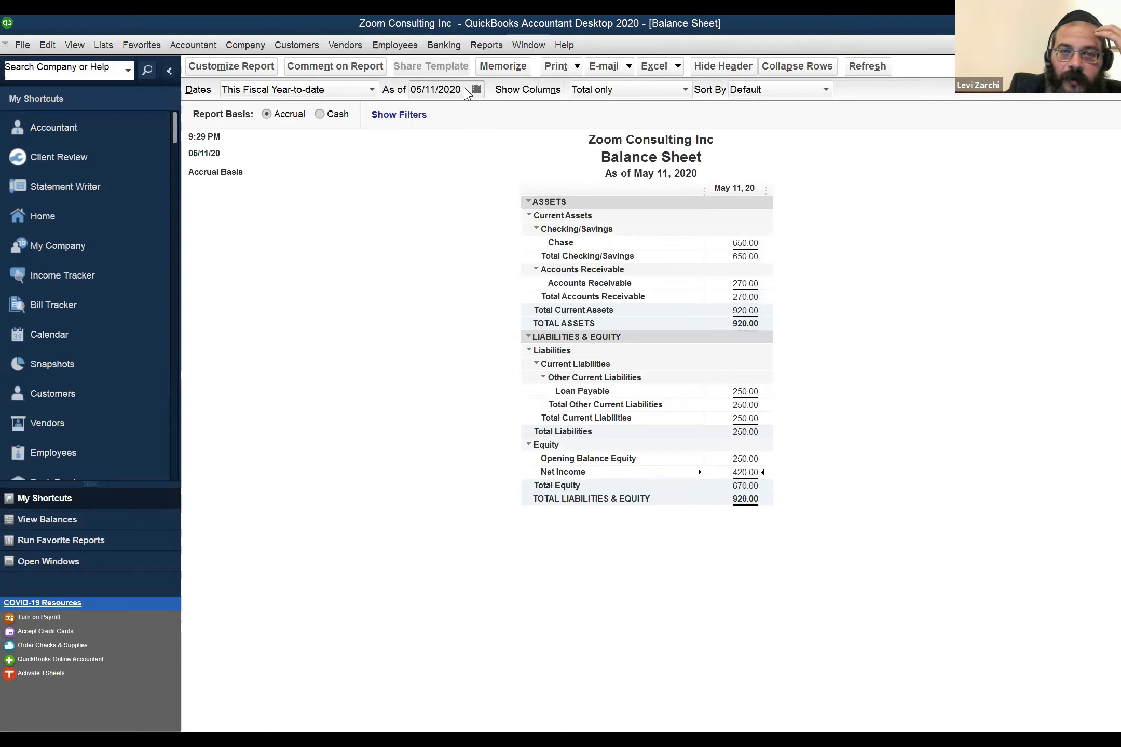
left_click(514, 49)
left_click(551, 158)
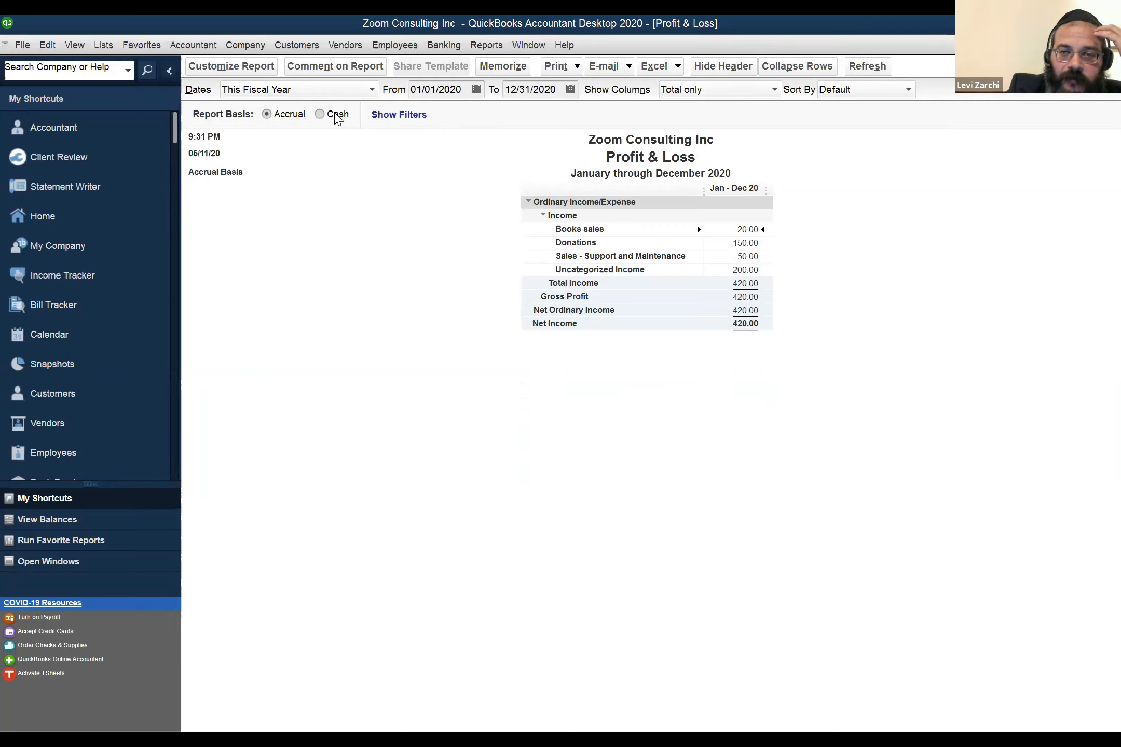
- Switch the report basis of both the Profit & Loss report and the Balance Sheet to Cash
left_click(336, 116)
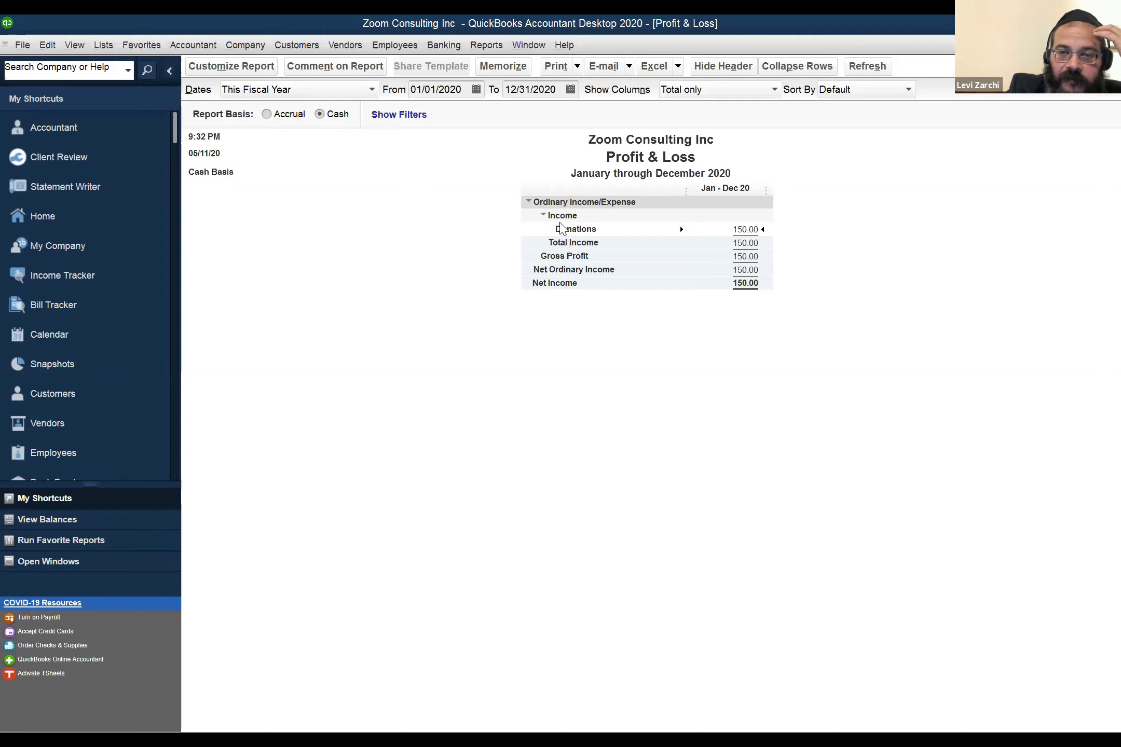
left_click(517, 65)
left_click(328, 205)
left_click(528, 45)
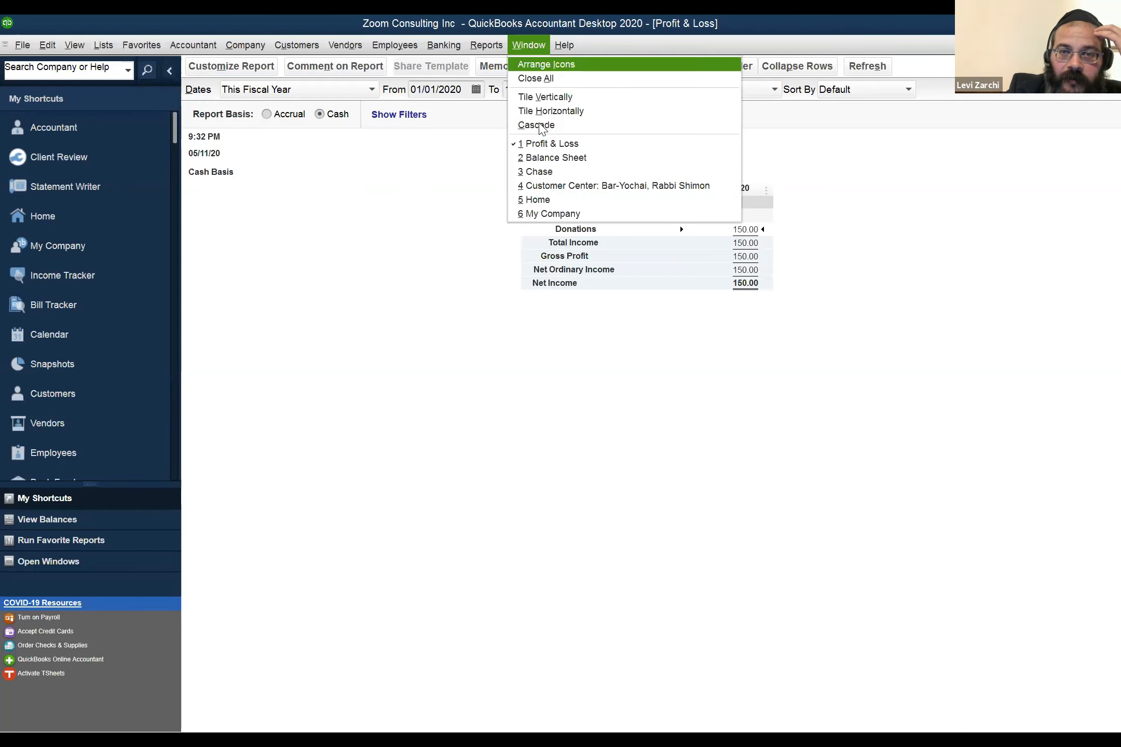
left_click(553, 158)
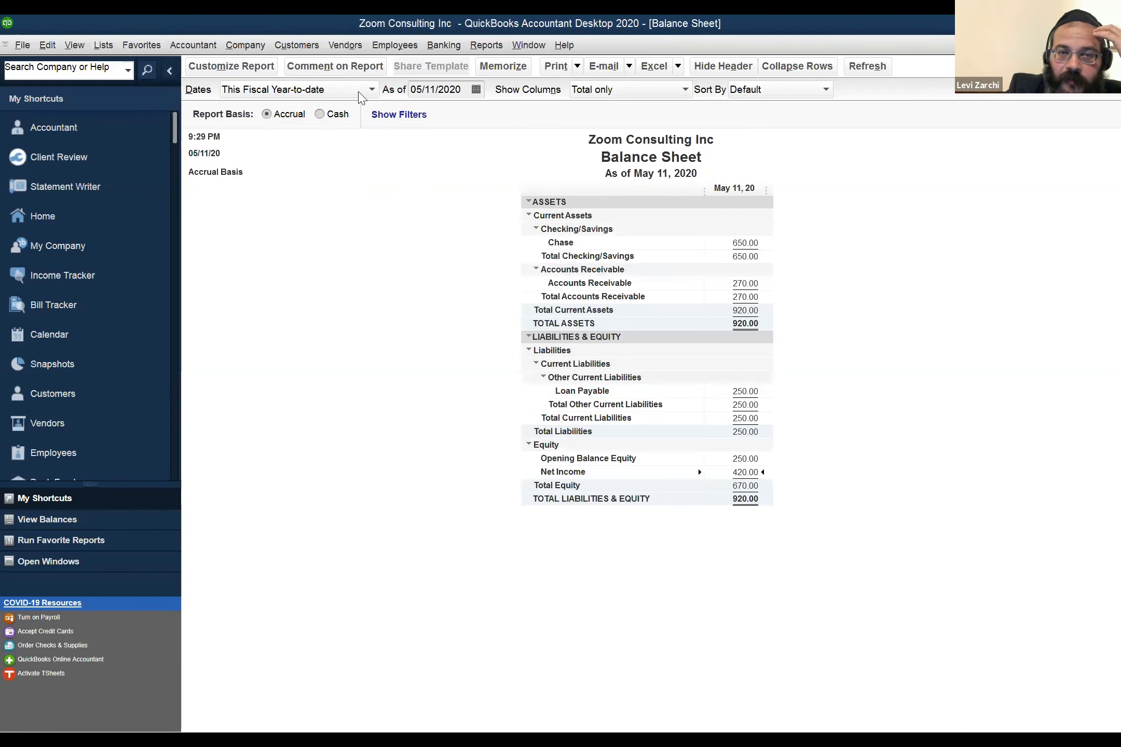
left_click(336, 115)
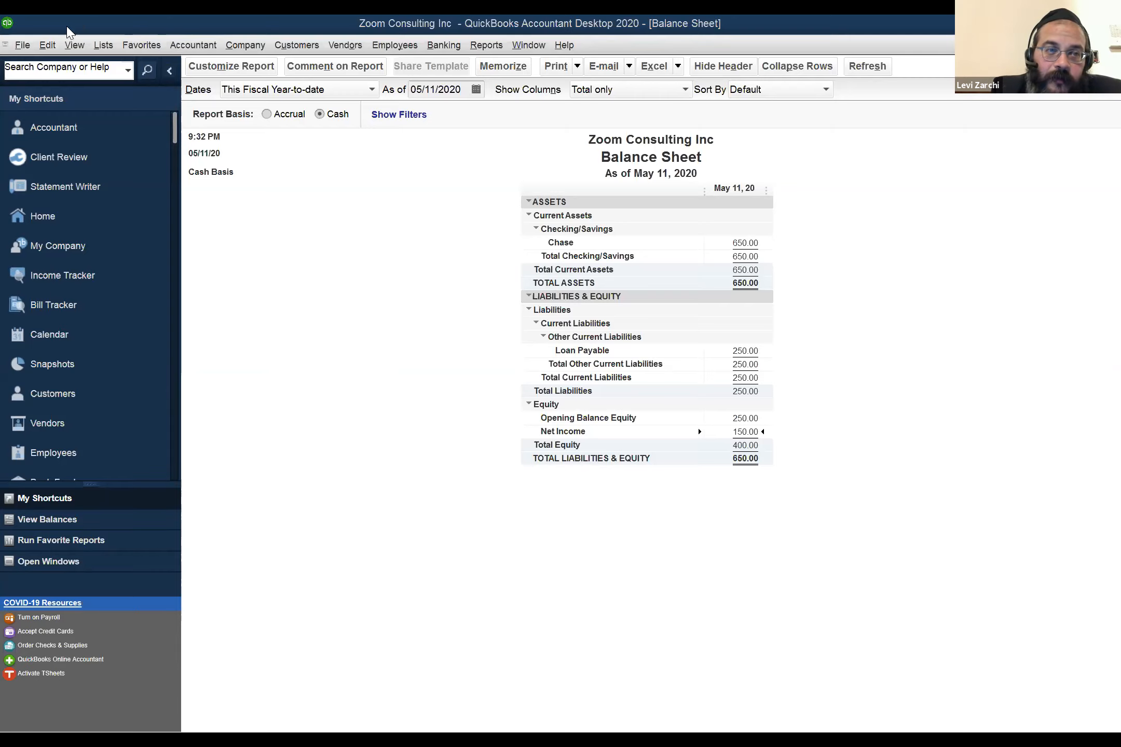
- Restore the report windows to floating size, and close the Balance Sheet and the Chase register
left_click(47, 46)
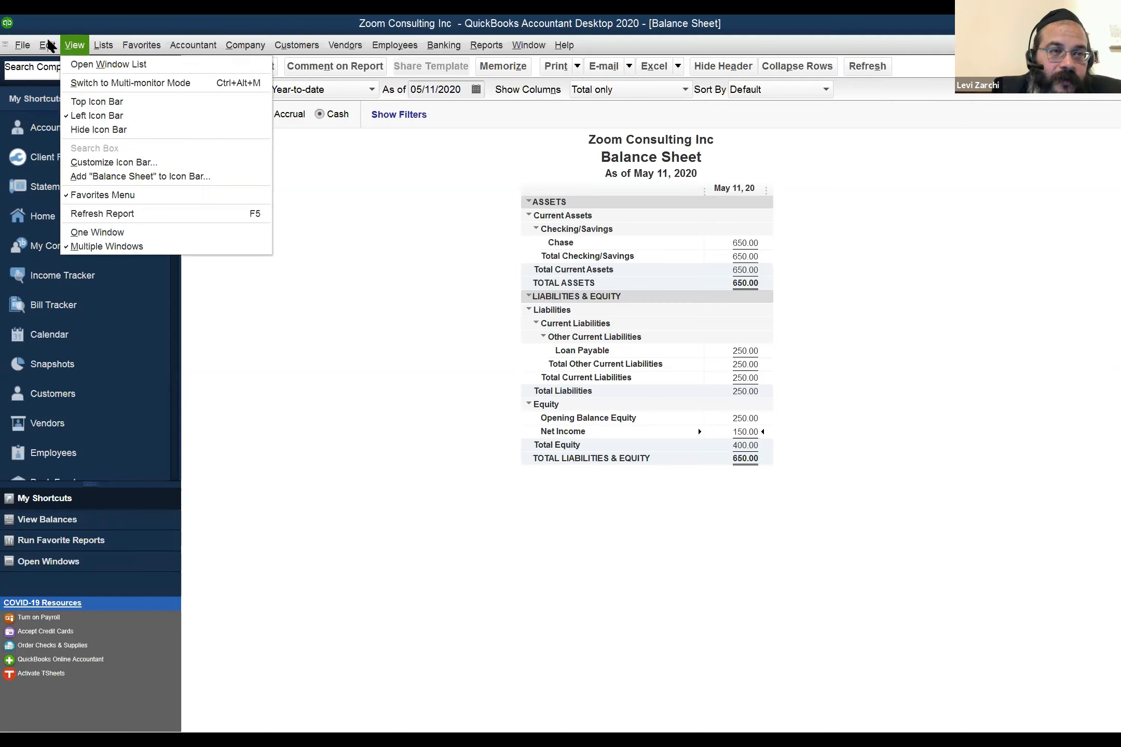
left_click(235, 280)
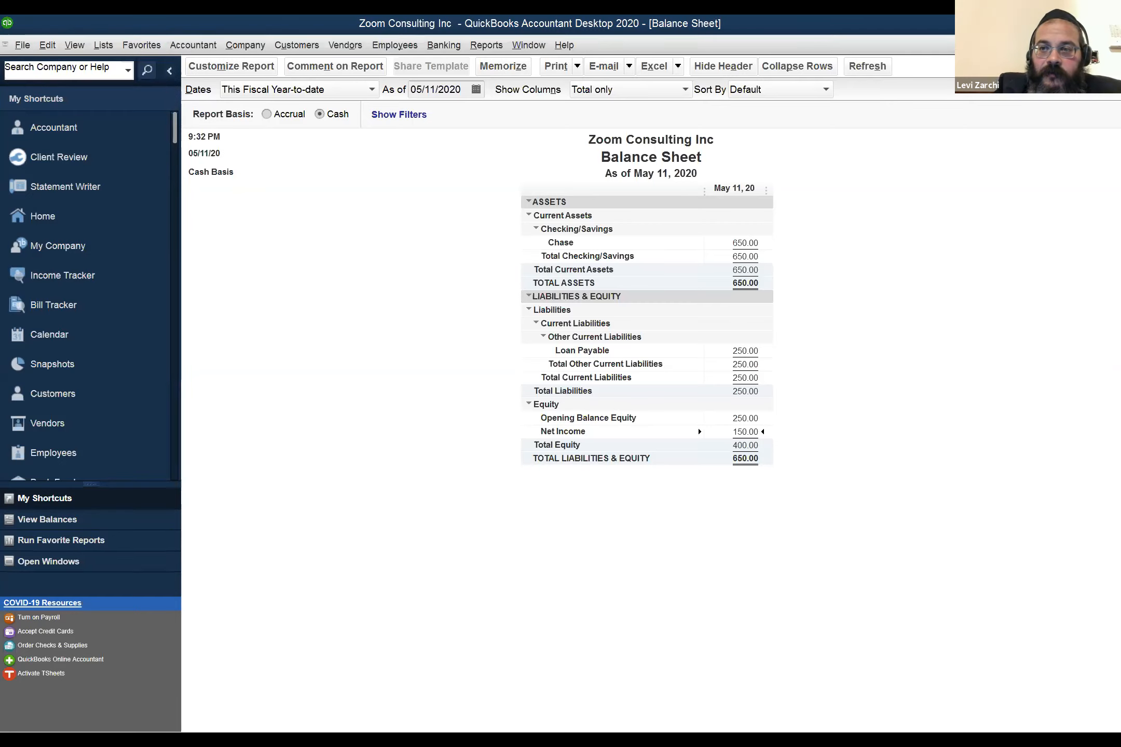
left_click(1093, 45)
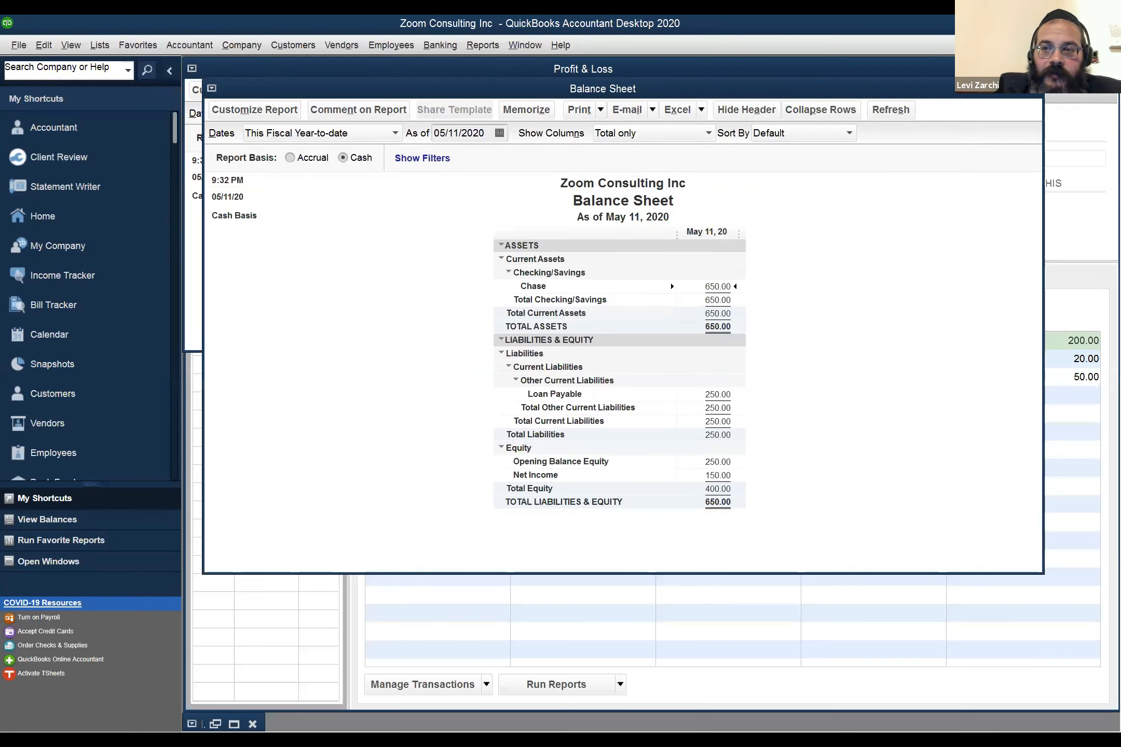
left_click(1036, 98)
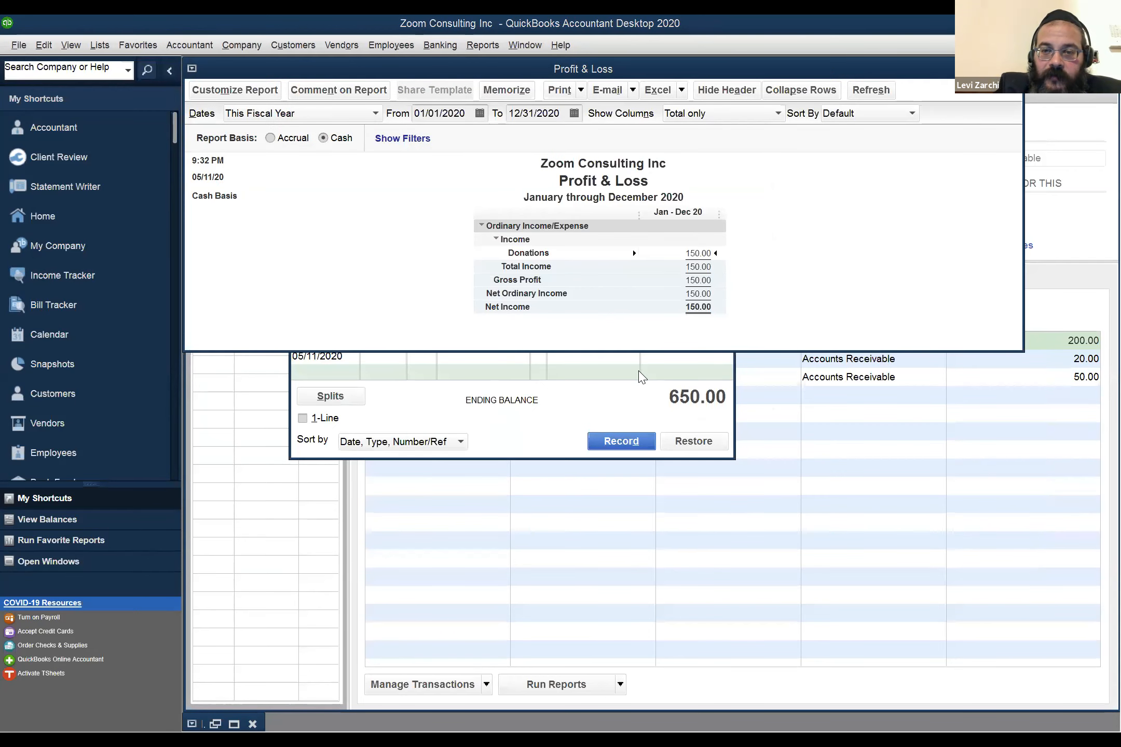
left_click(607, 370)
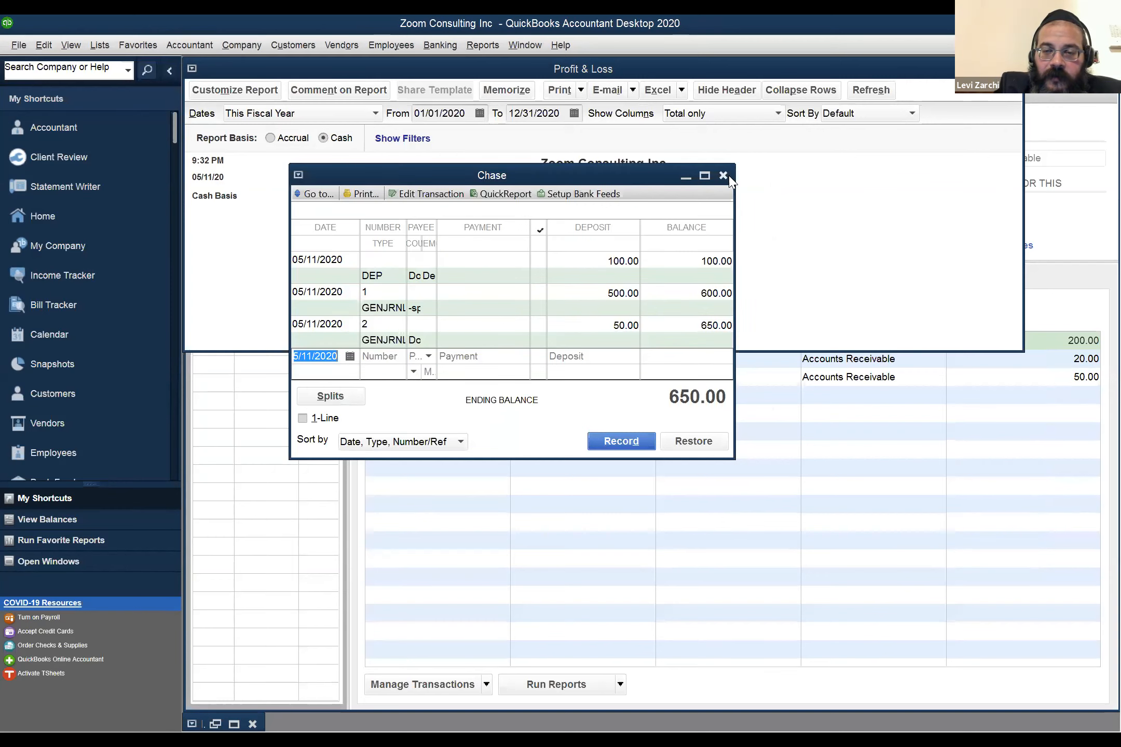
left_click(725, 176)
- Open invoice 2 for 50.00 from the Customer Center, maximize it and look over the editing commands available for it
left_click(730, 380)
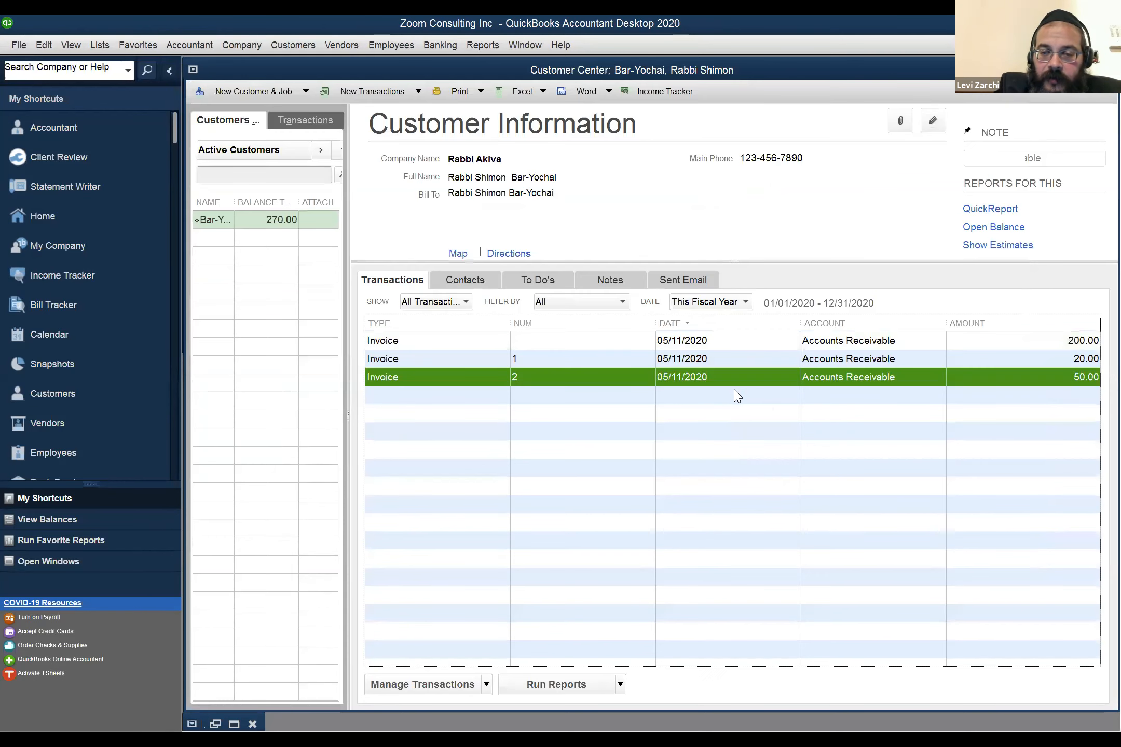
double_click(676, 384)
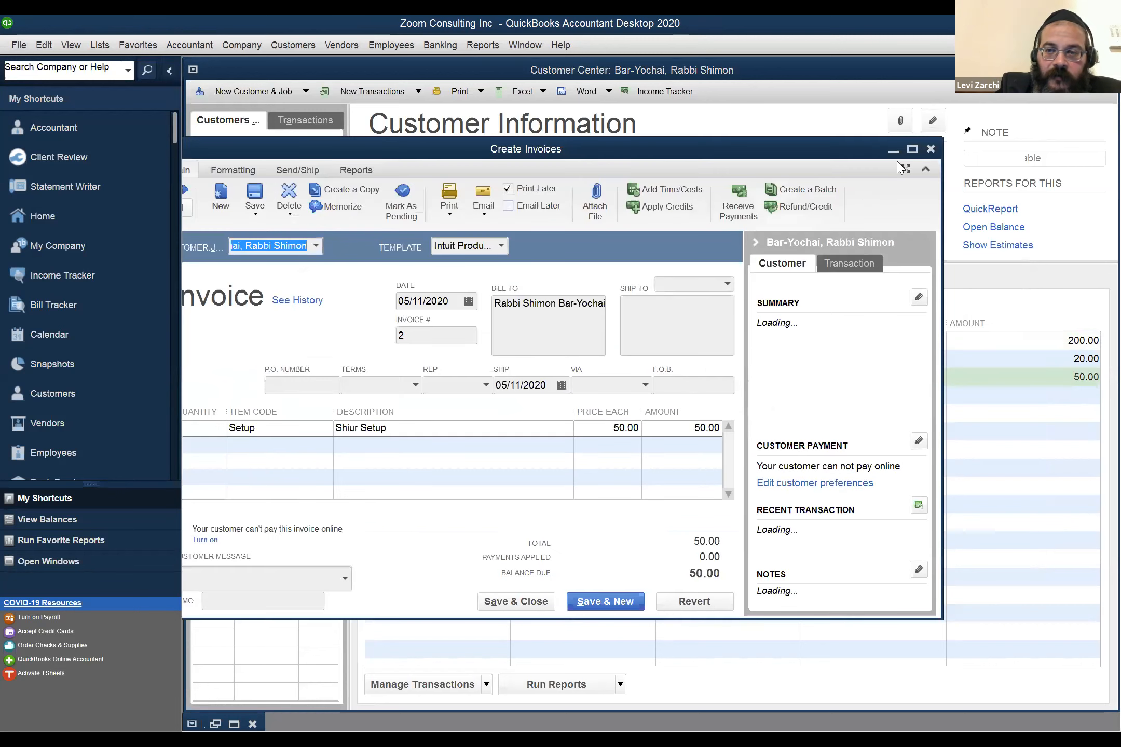
left_click(912, 149)
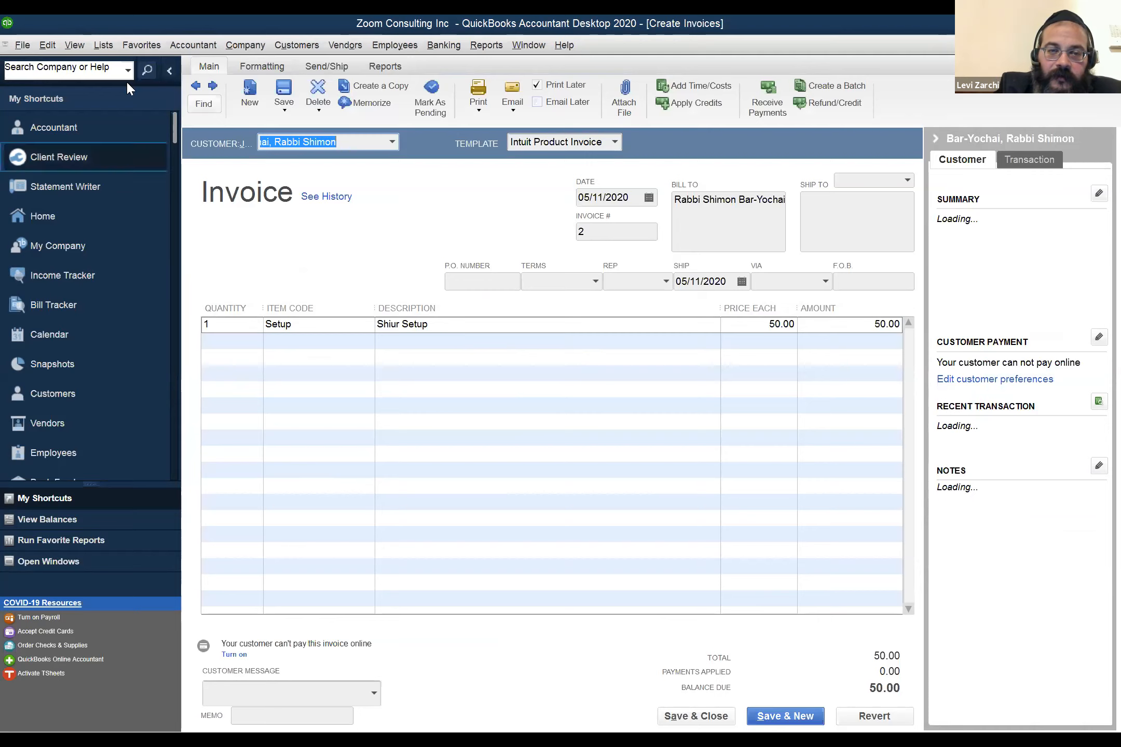
left_click(48, 46)
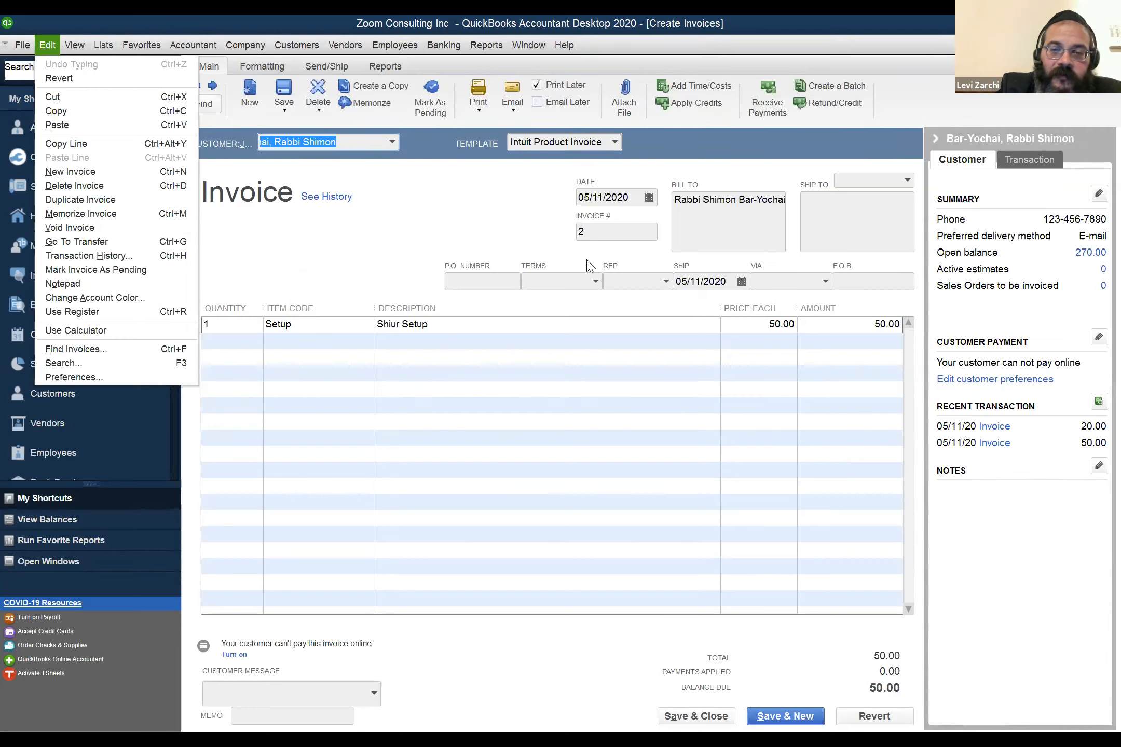
left_click(616, 234)
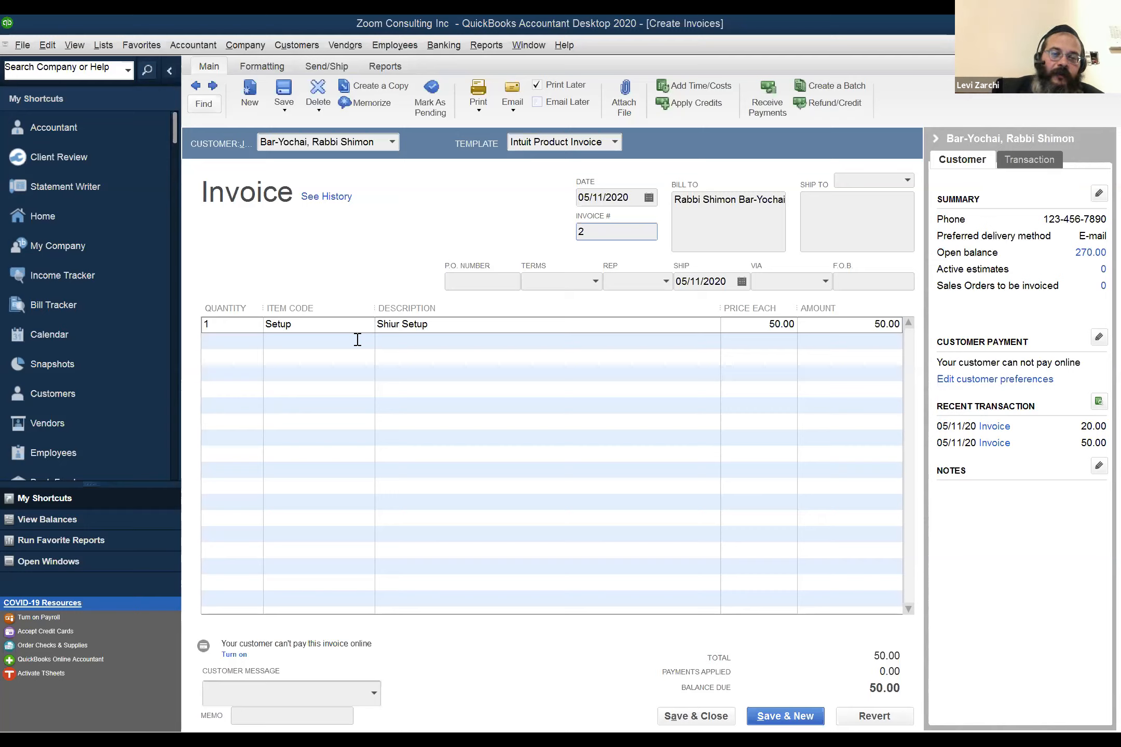
- Run the Balance Sheet Standard report from the company and financial reports
left_click(535, 49)
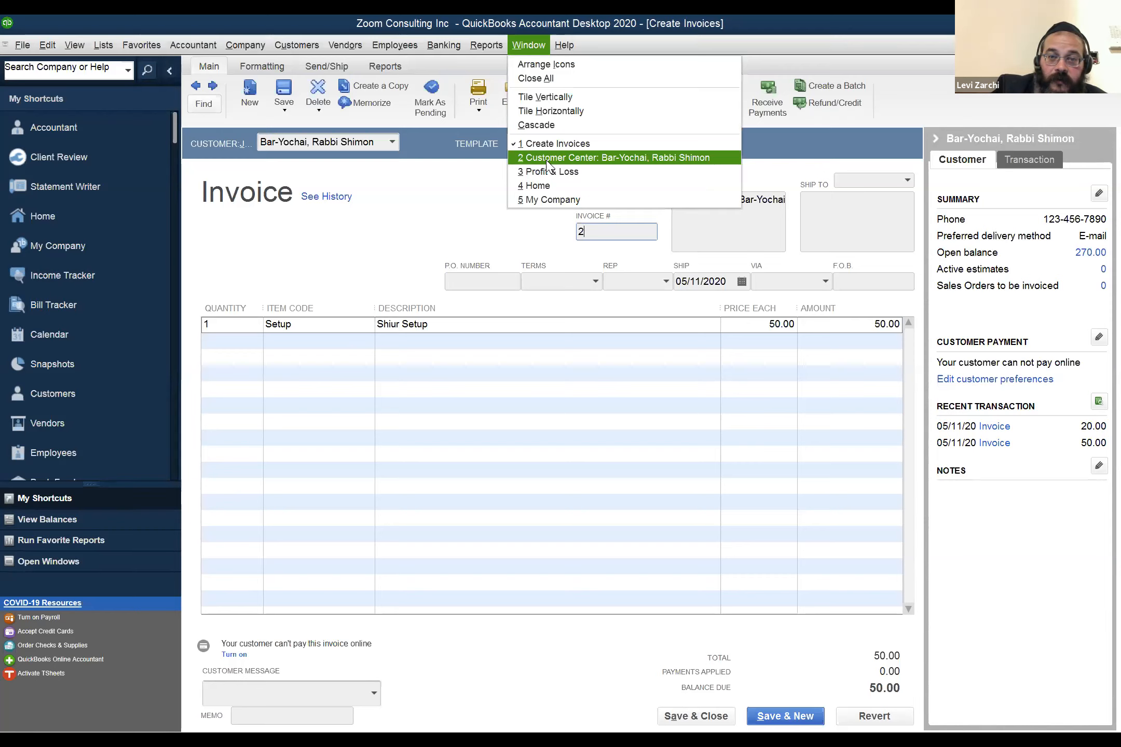
left_click(486, 45)
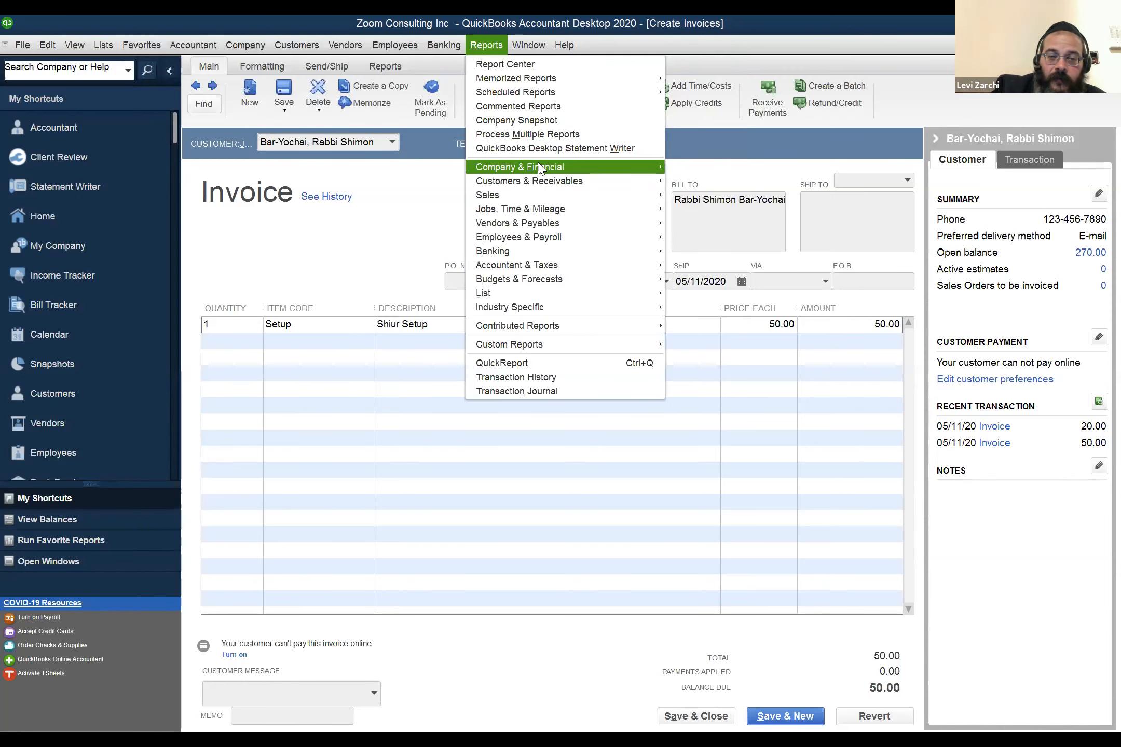
mouse_move(540, 167)
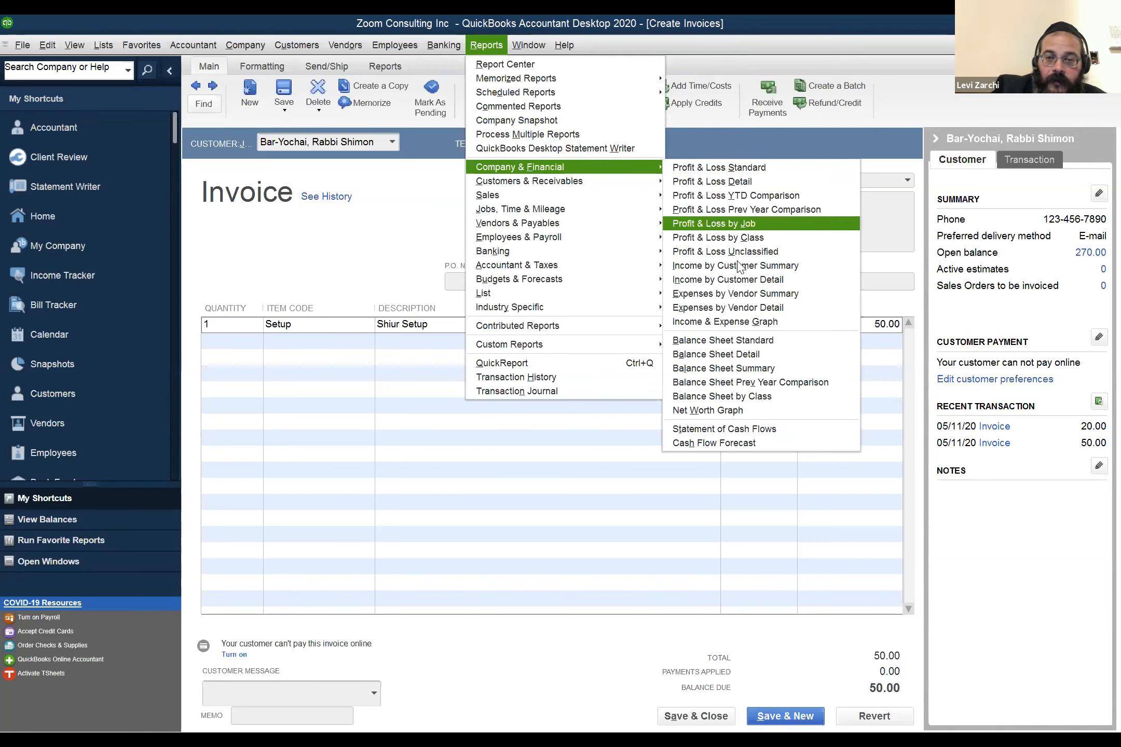
left_click(761, 341)
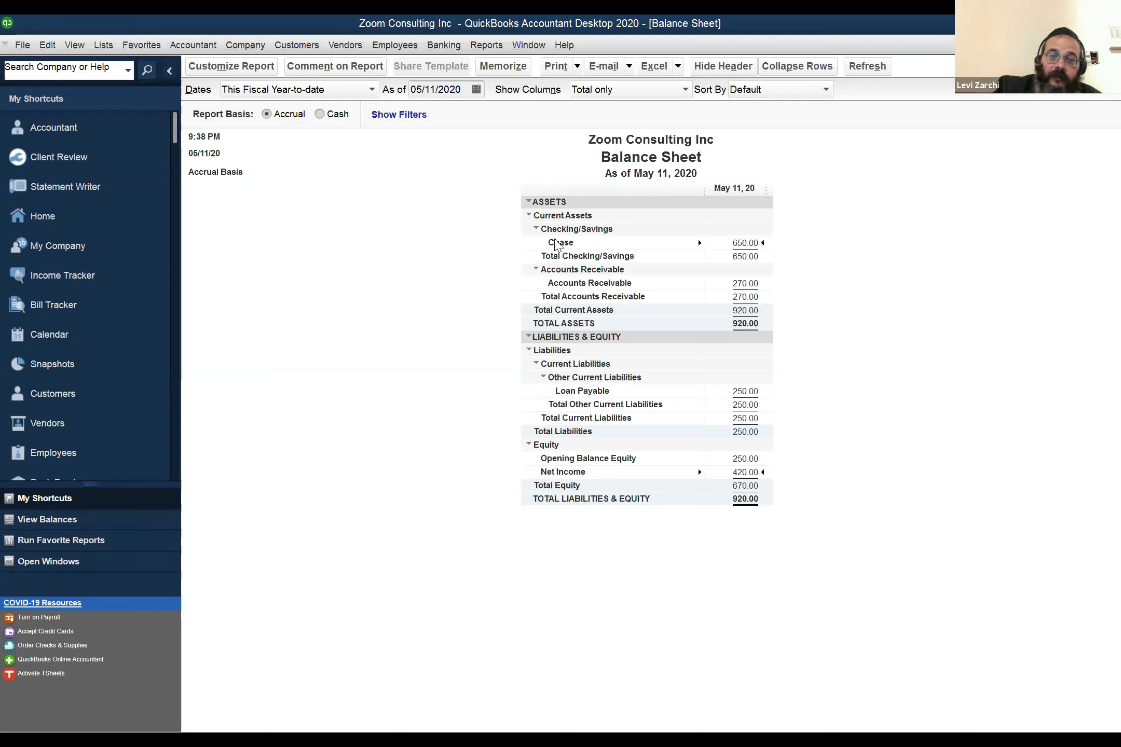
- Bring the Profit & Loss report back up and switch its report basis to Accrual
left_click(528, 46)
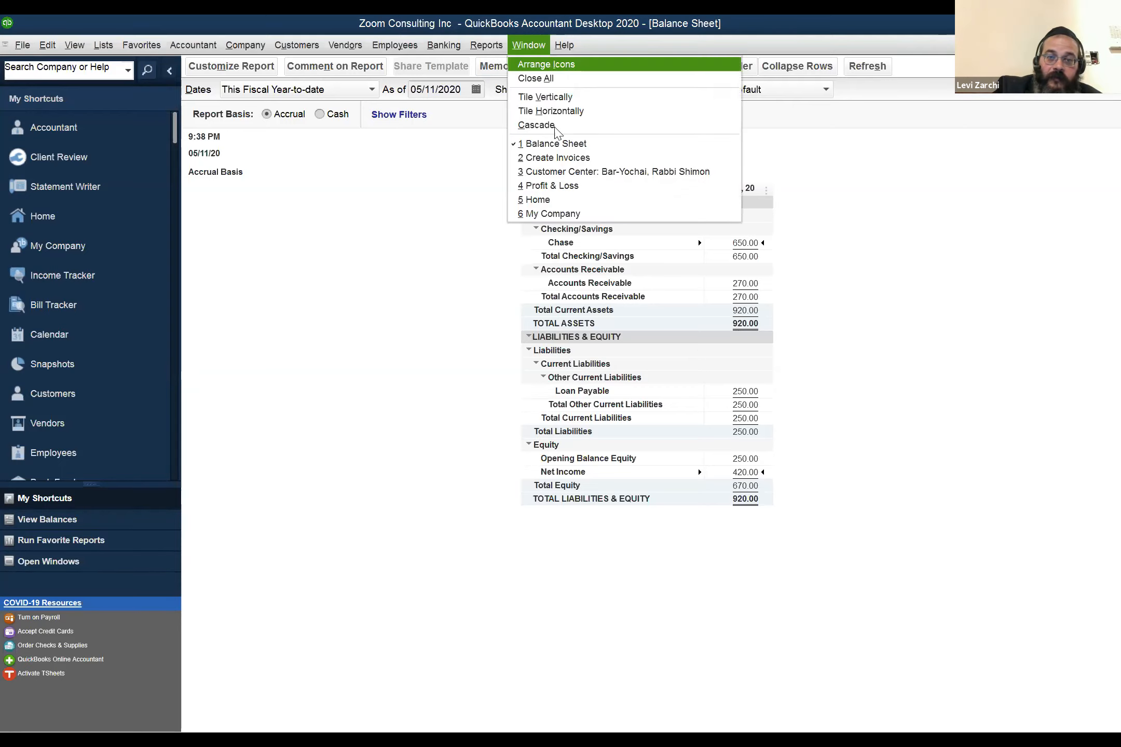
left_click(573, 185)
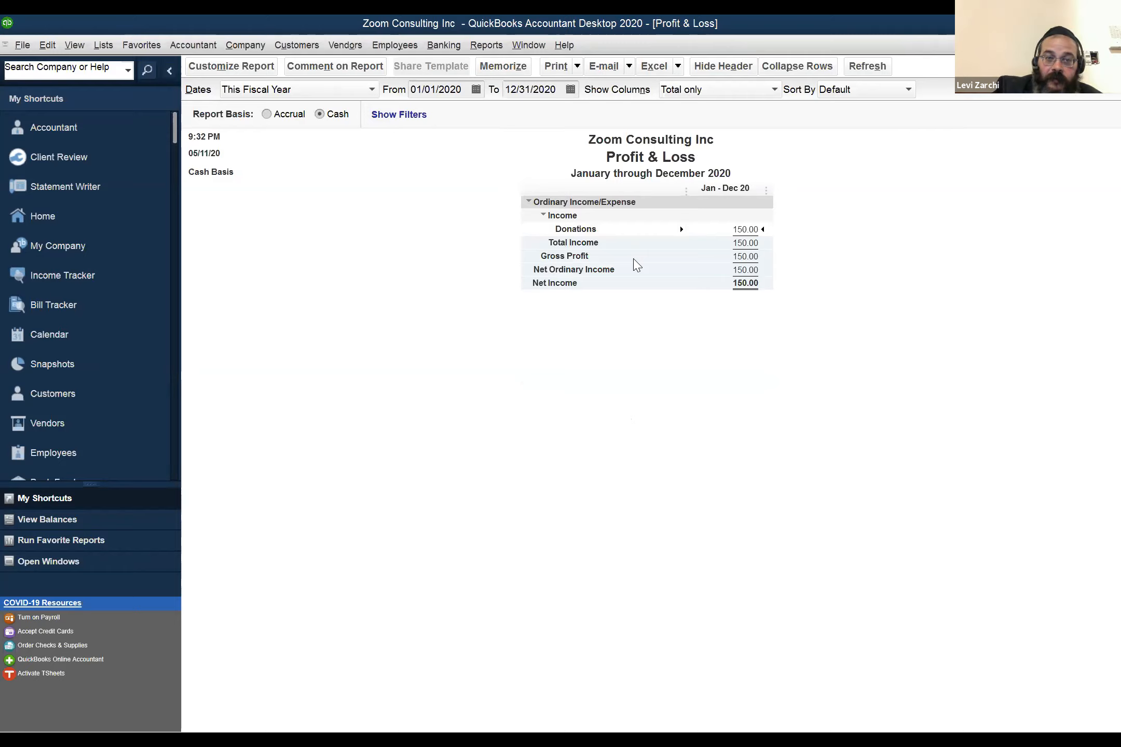
left_click(286, 117)
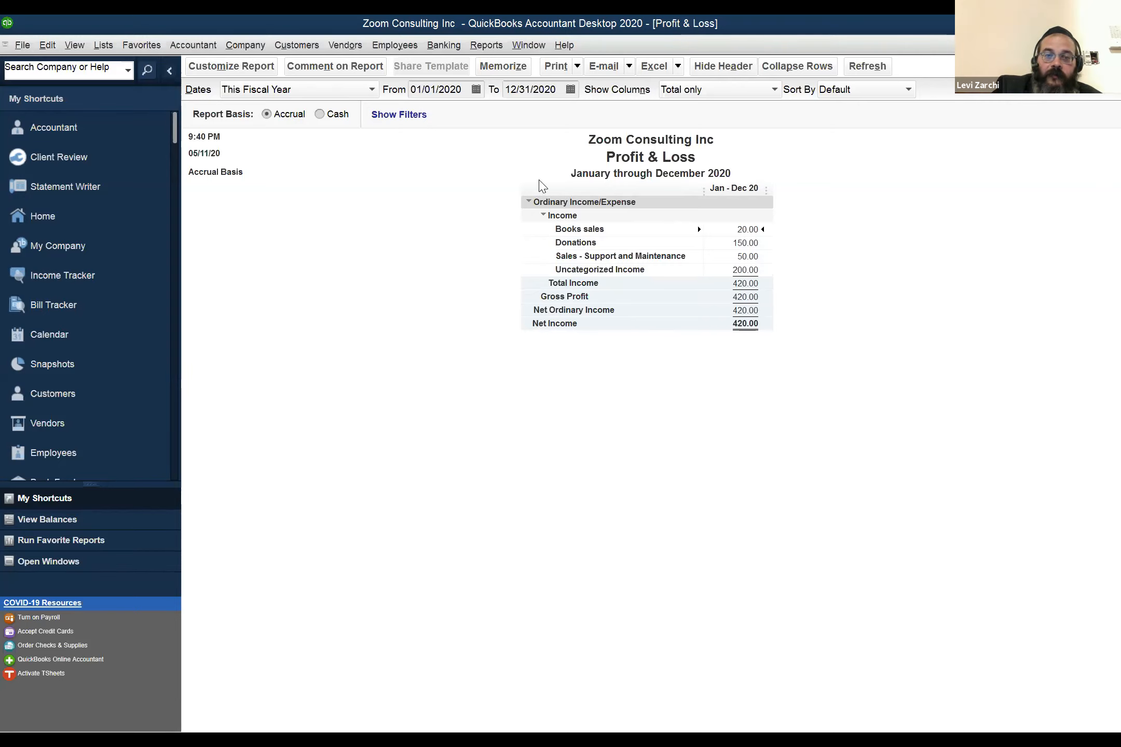
- Bring the open Balance Sheet report back to the front
left_click(521, 50)
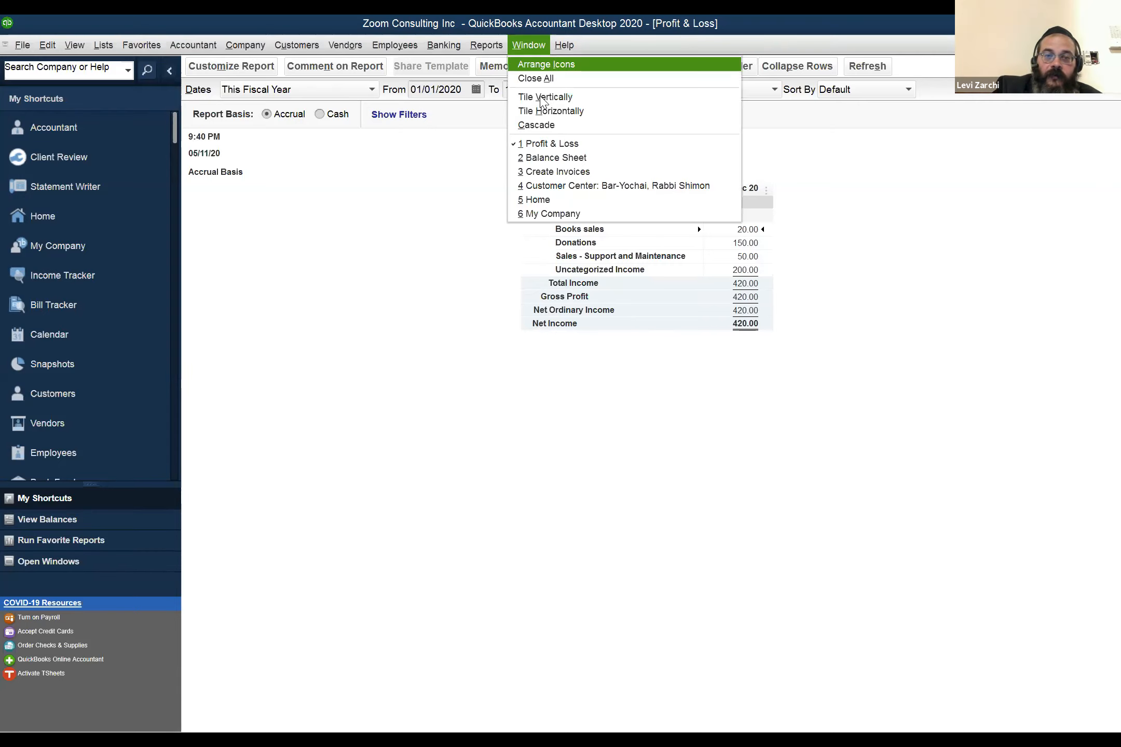
left_click(576, 159)
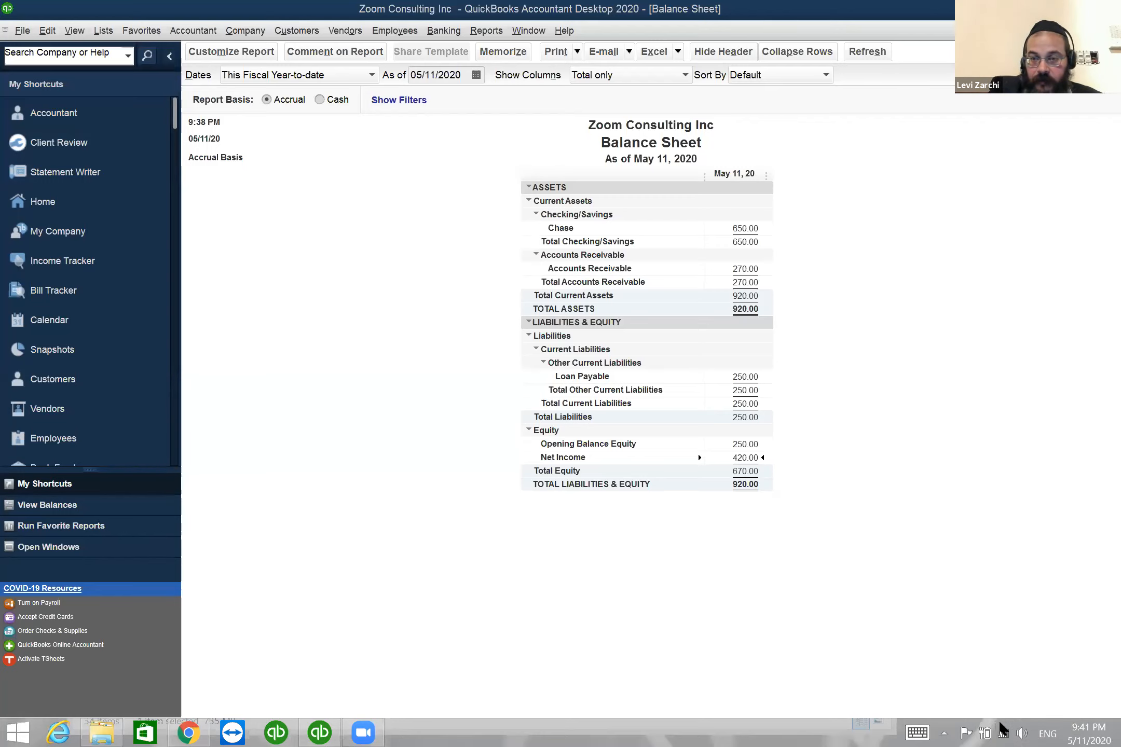
- Lower the computer's headphone volume slightly and leave the sound unmuted
left_click(1003, 731)
left_click(789, 721)
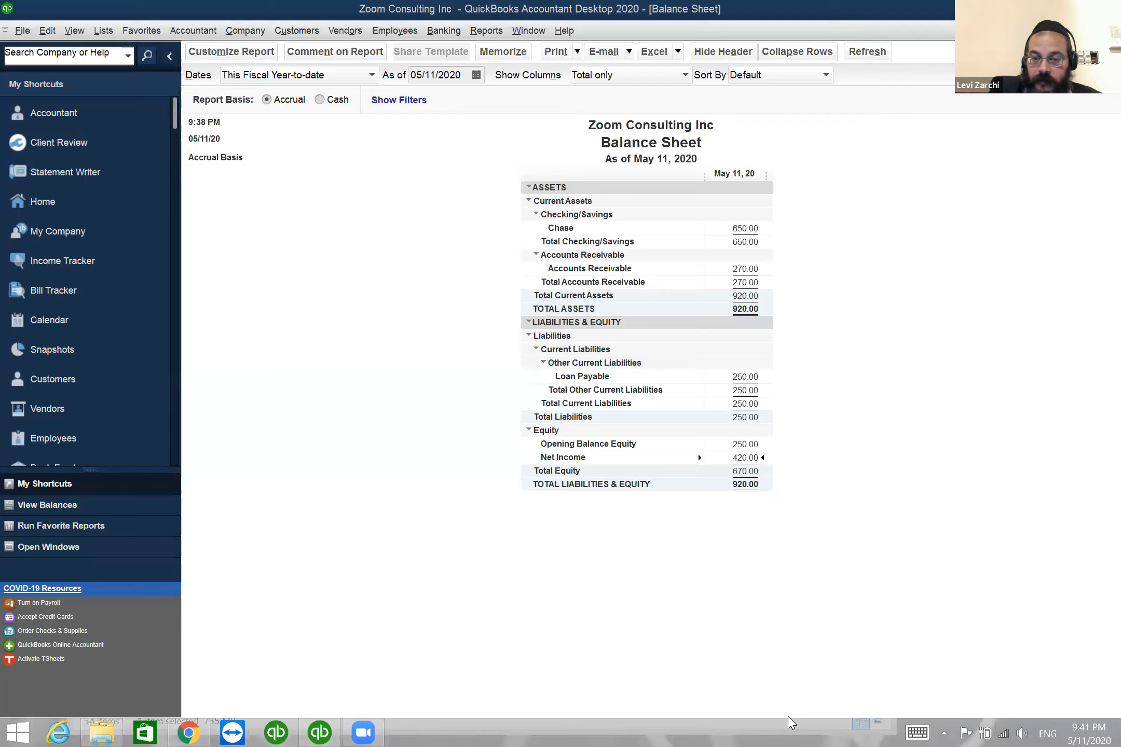
left_click(1026, 726)
left_click(1025, 640)
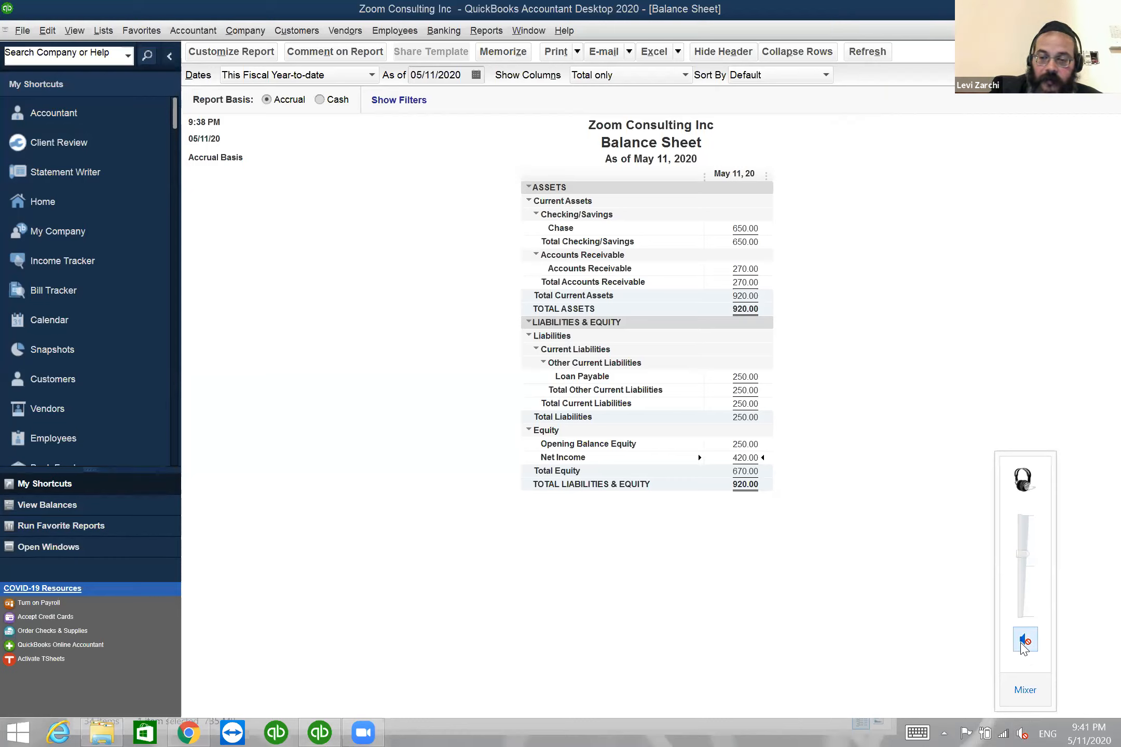
left_click(1022, 642)
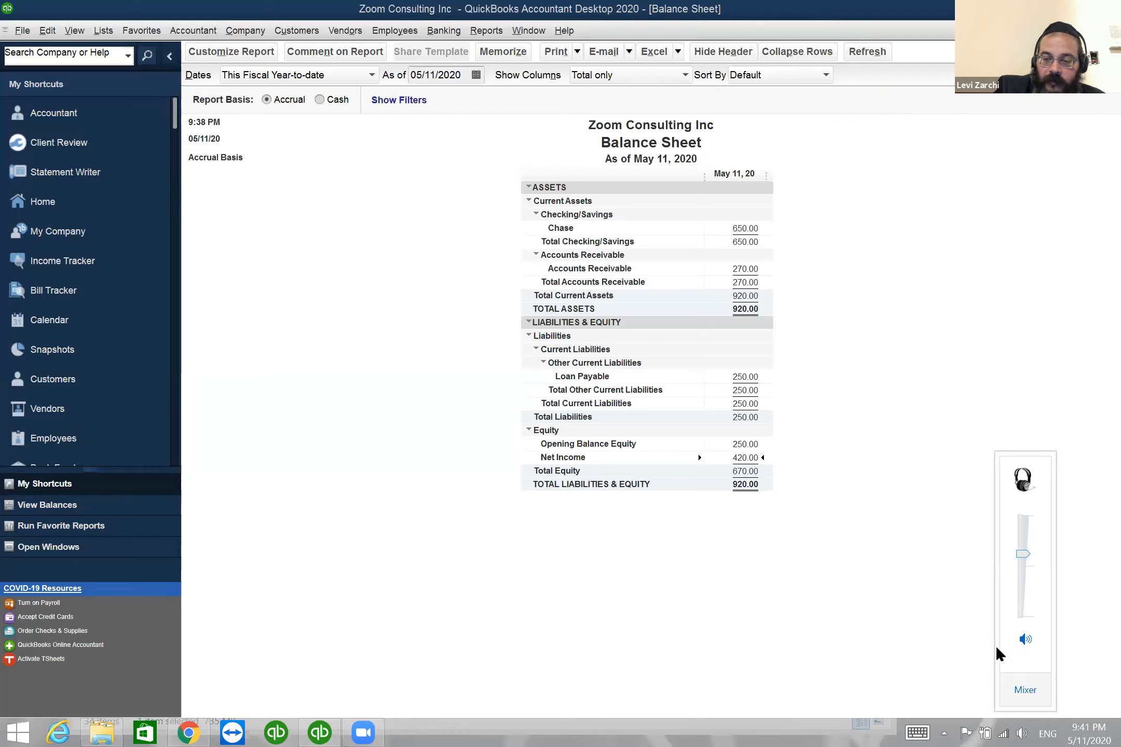
left_click(1025, 641)
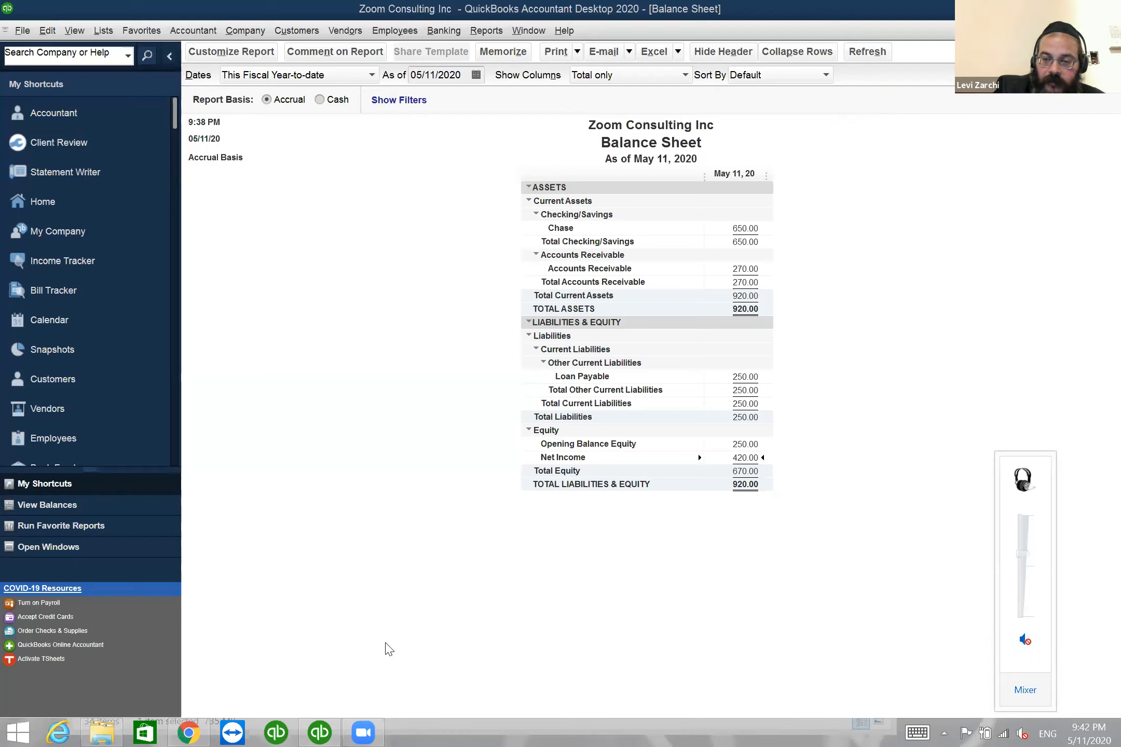
key("XF86AudioLowerVolume")
key("XF86AudioLowerVolume")
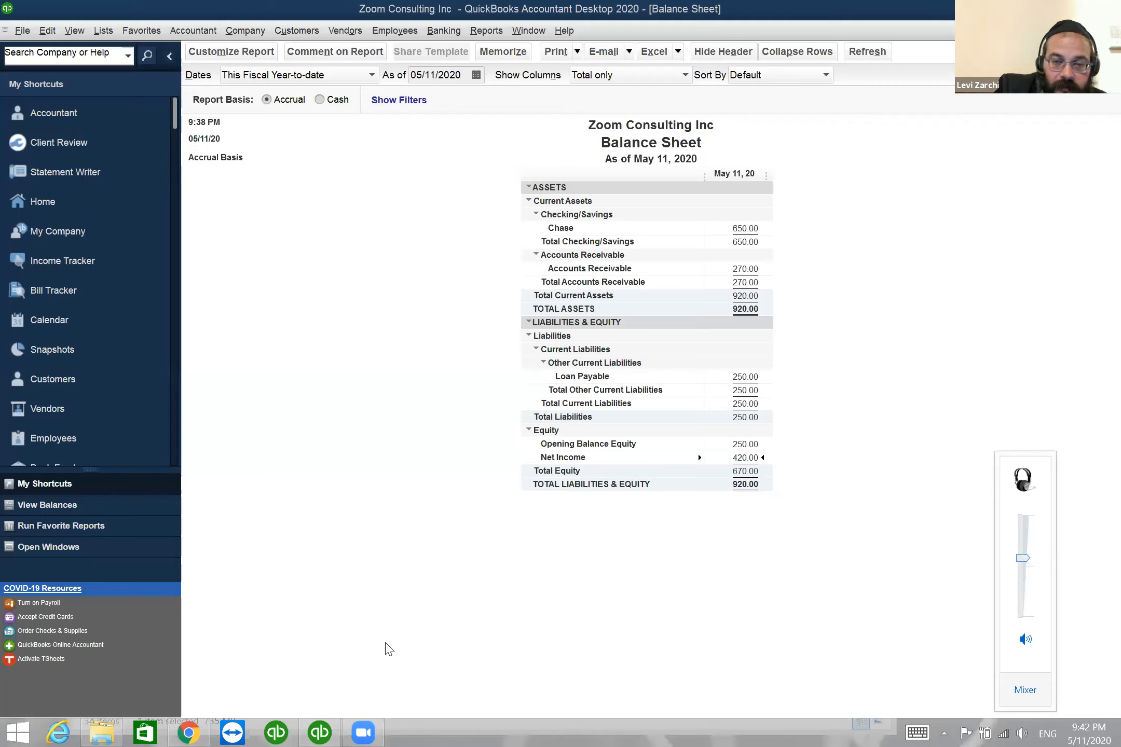
left_click(385, 643)
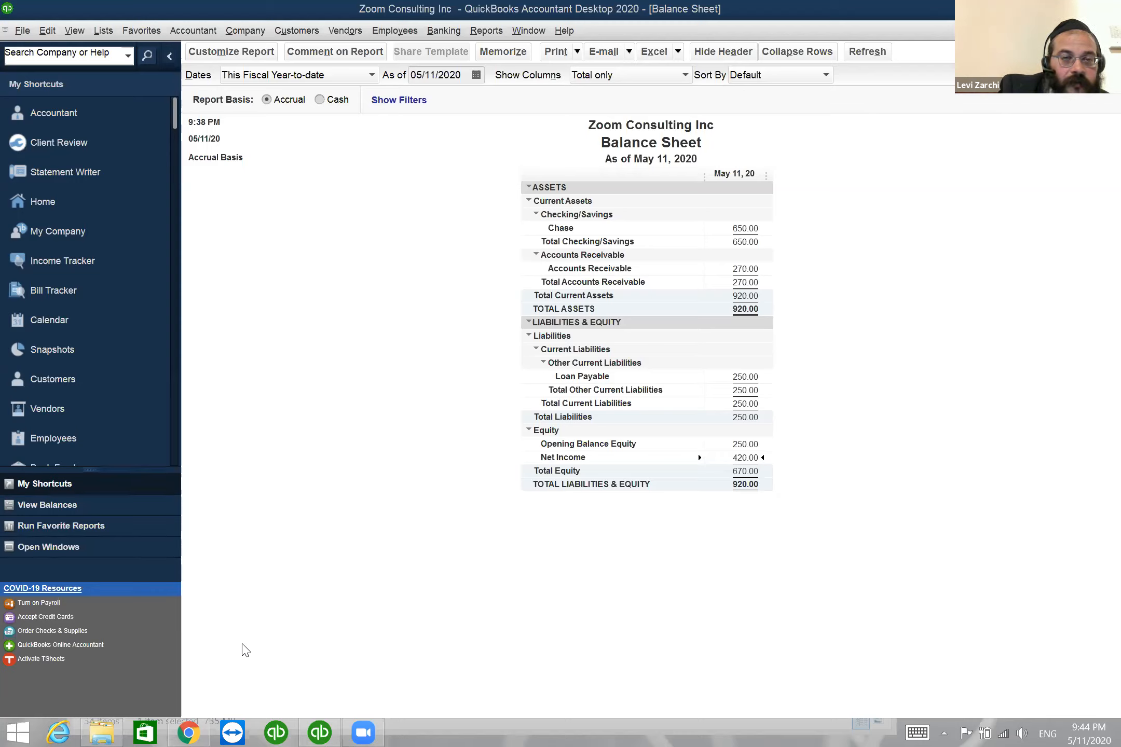
- Show the Home page and open the My Company information page
left_click(230, 36)
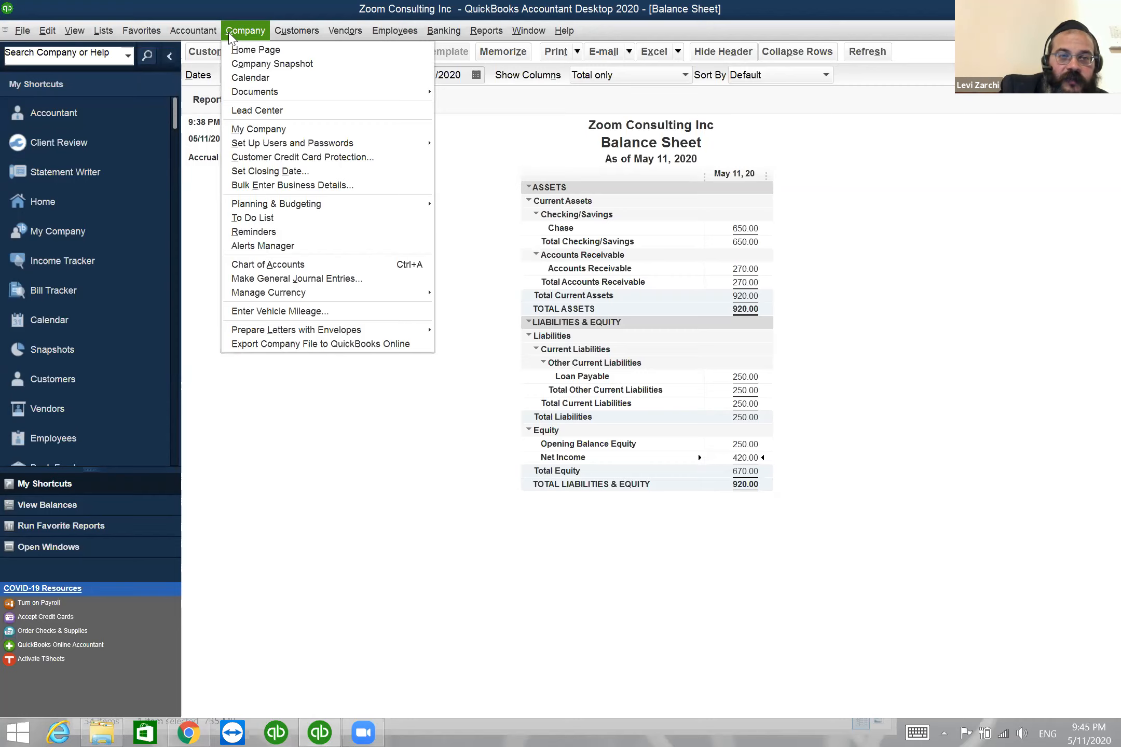
left_click(250, 53)
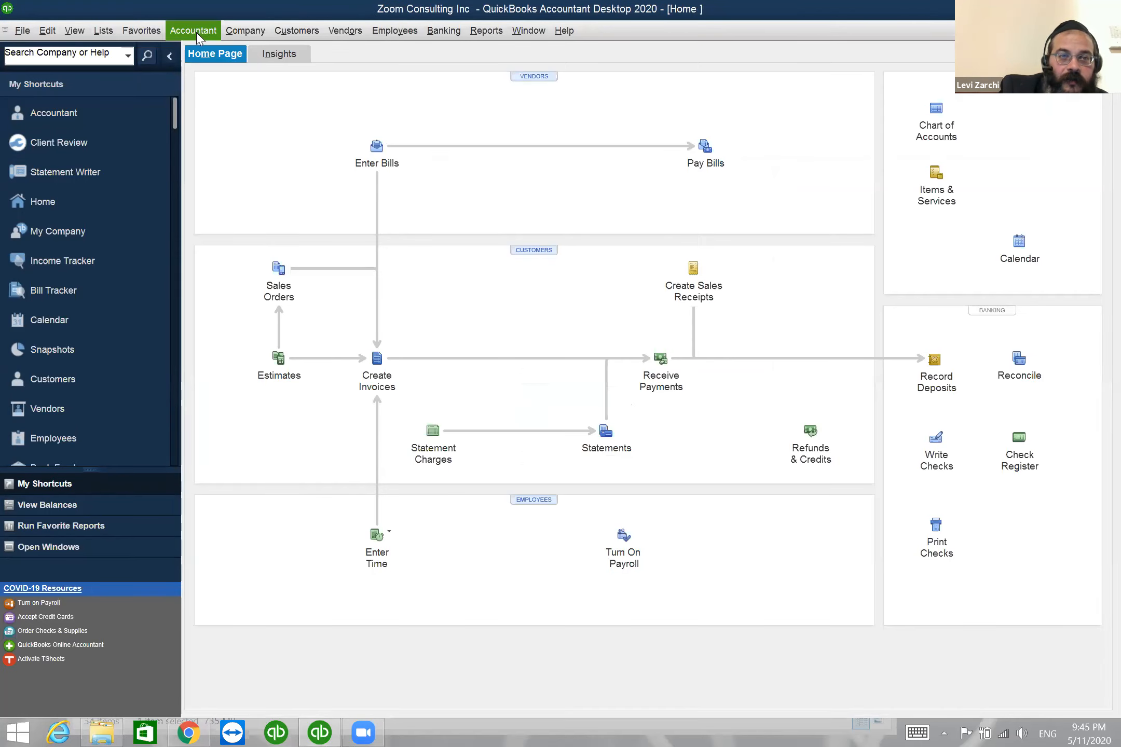
left_click(197, 32)
left_click(233, 36)
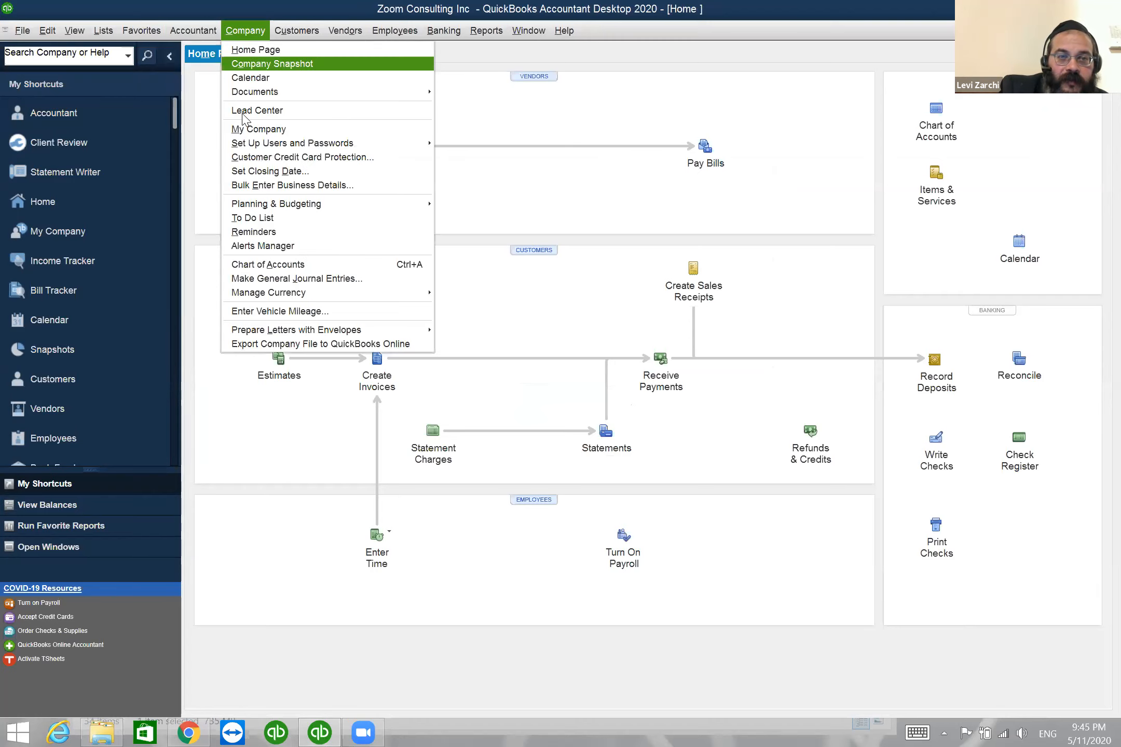
left_click(239, 131)
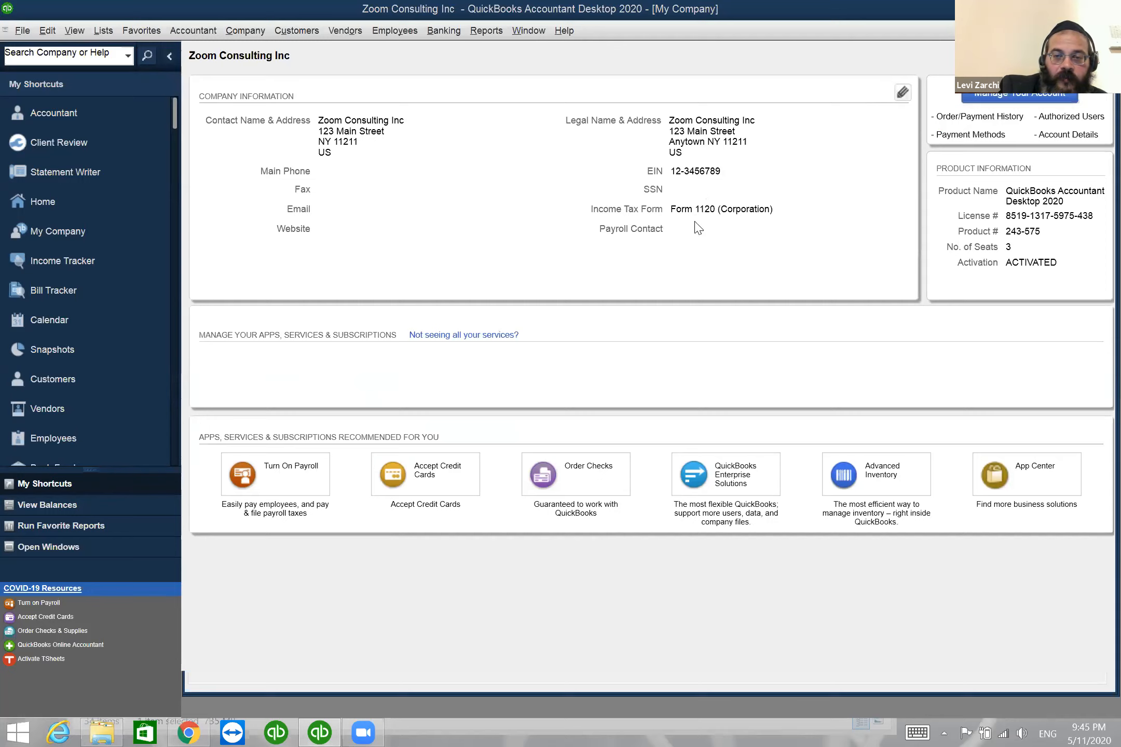
left_click(249, 32)
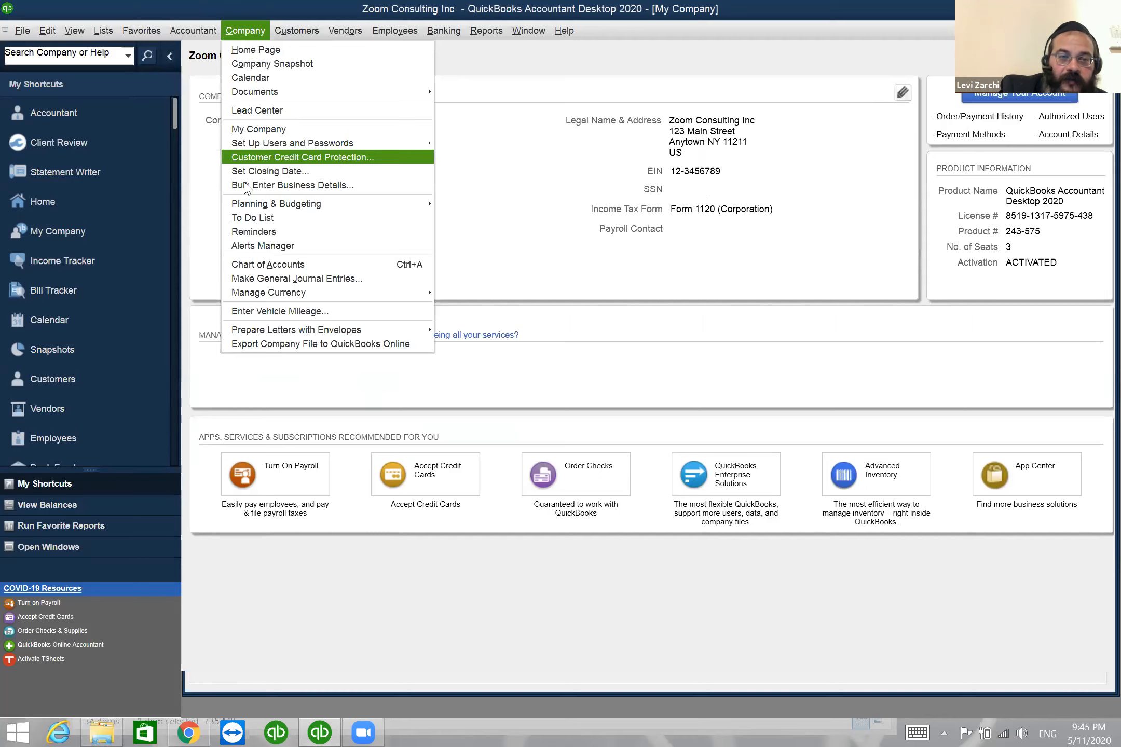
left_click(259, 280)
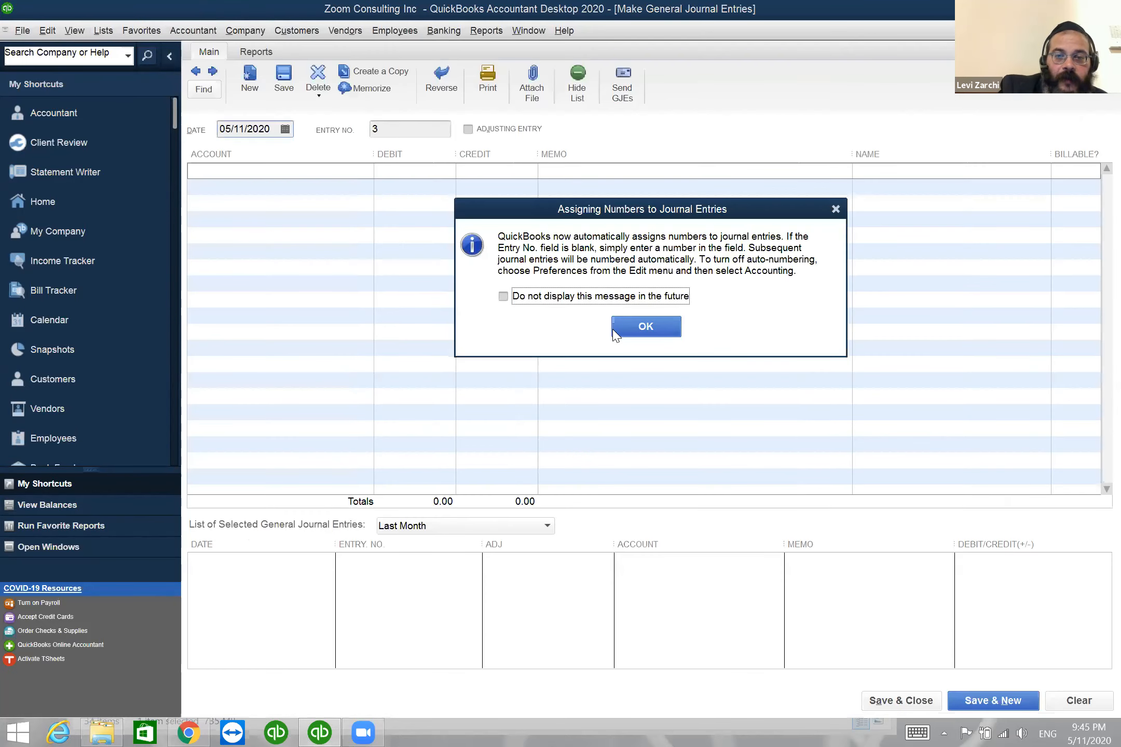
key("Return")
left_click(285, 167)
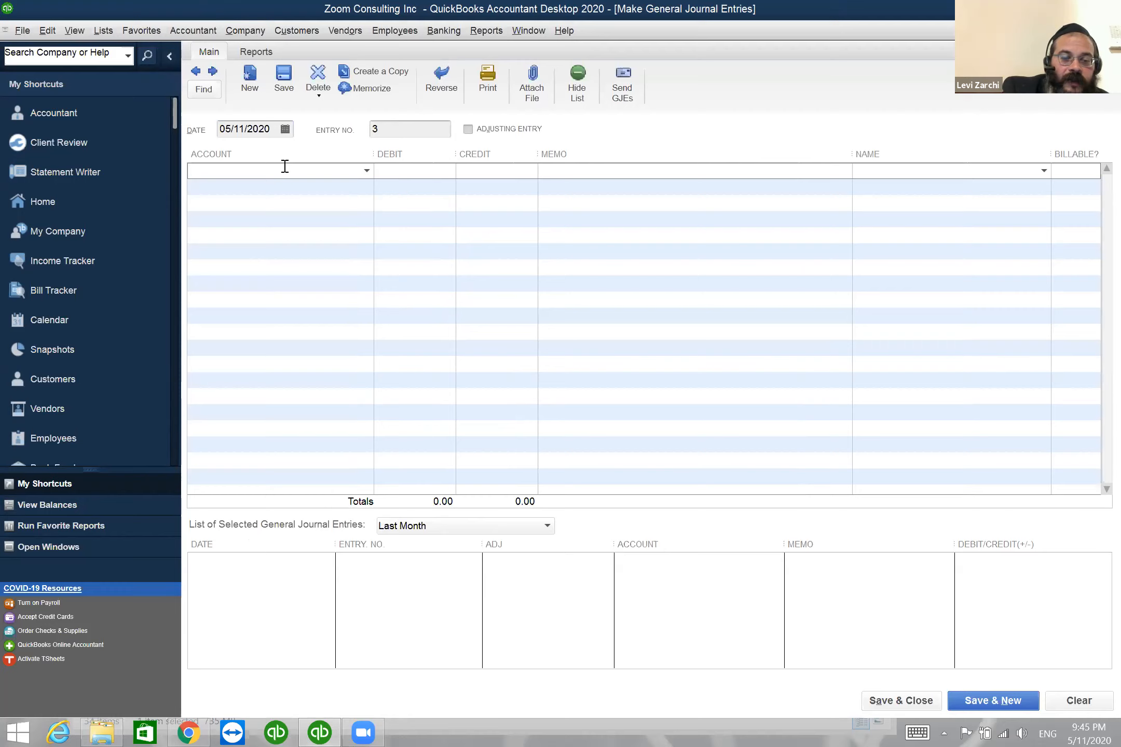
type("Ch")
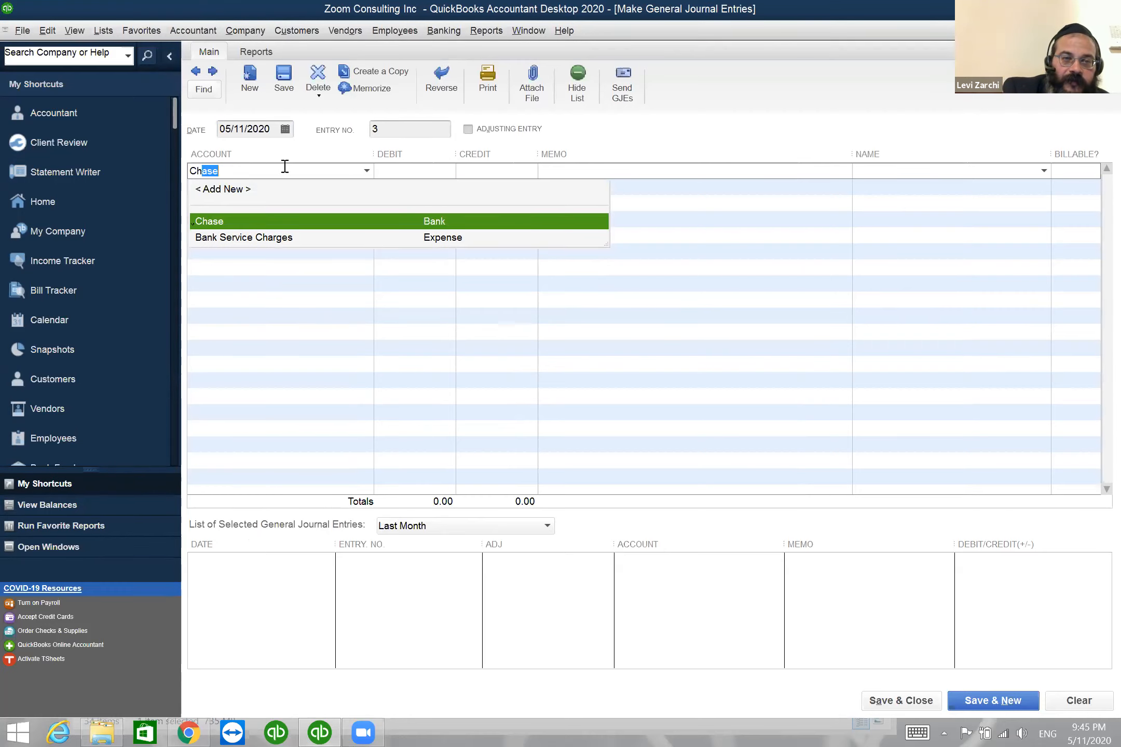
key("BackSpace")
key("BackSpace")
key("BackSpace")
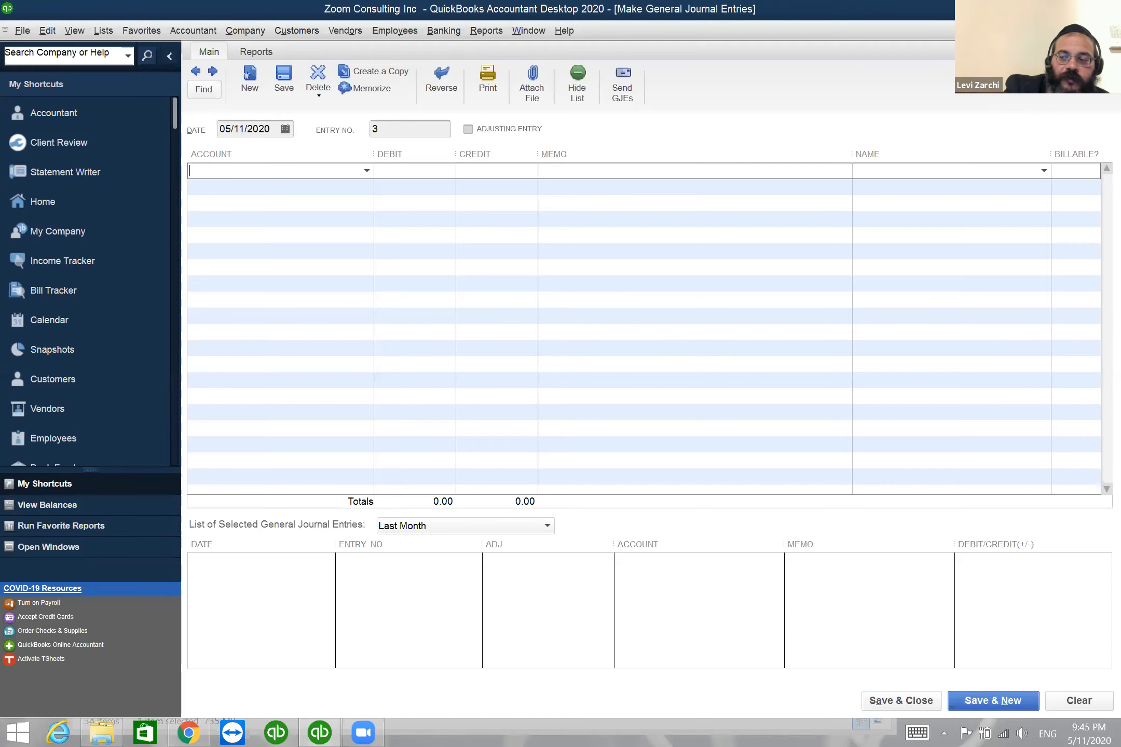
left_click(1112, 30)
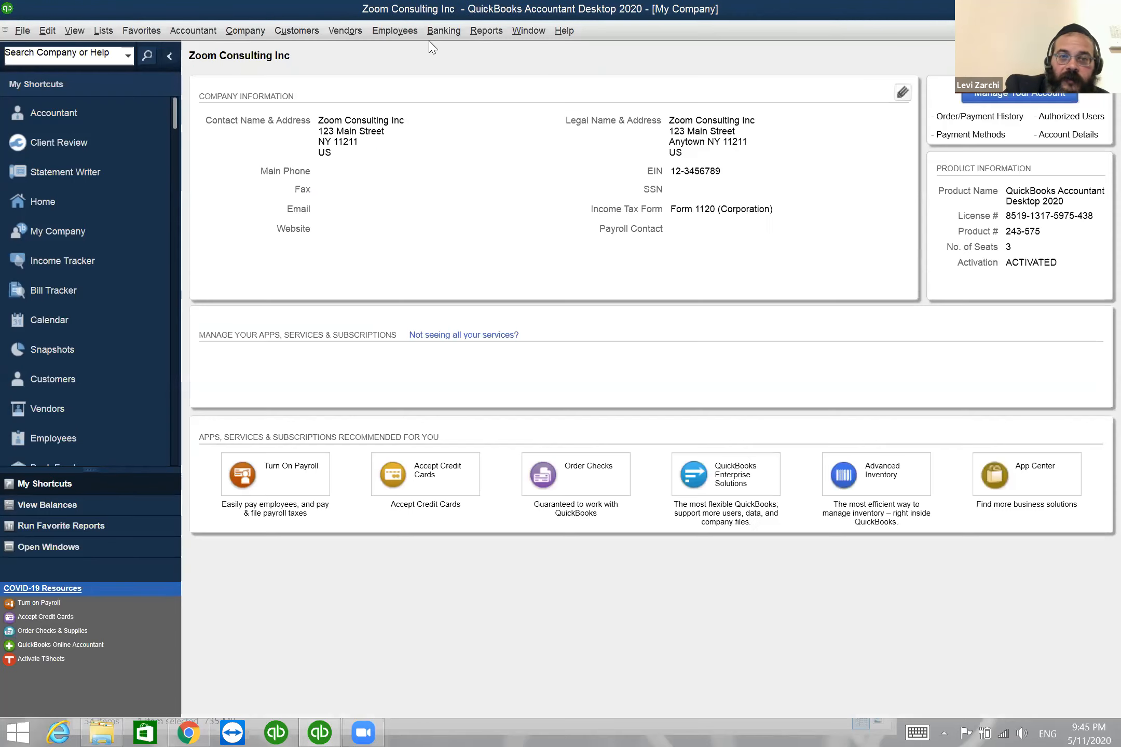
- Open the Loan Payable account register to view its entries, and close it again
left_click(458, 33)
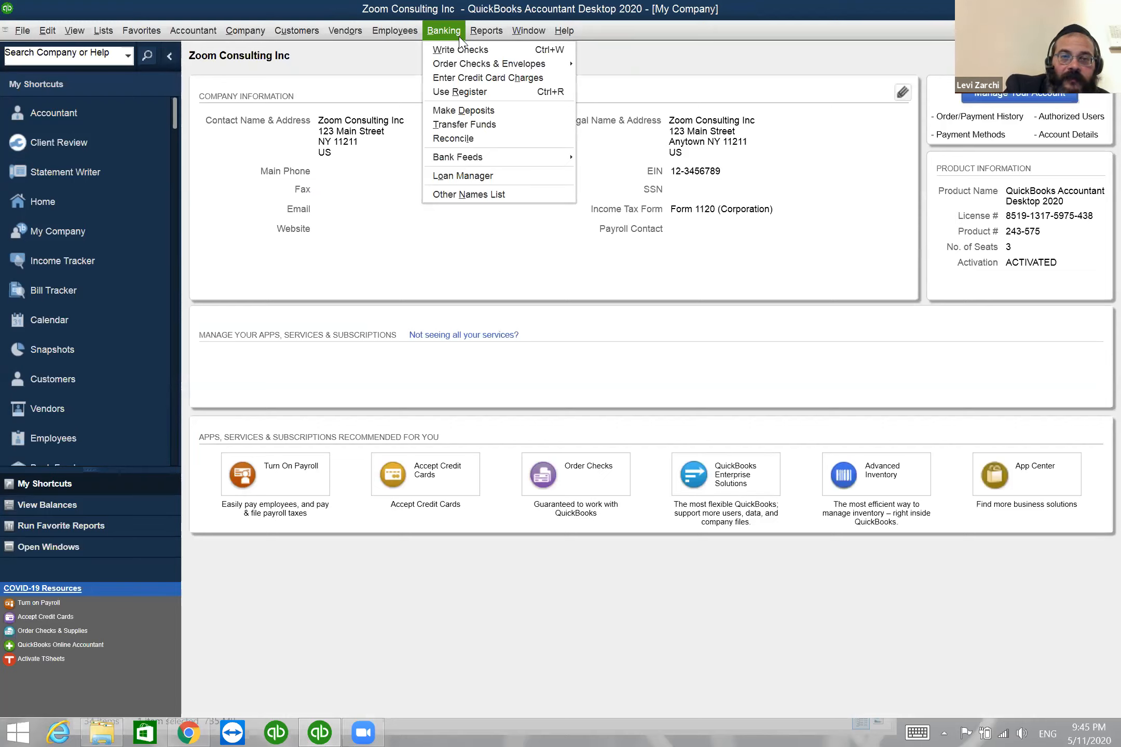
left_click(480, 96)
left_click(478, 151)
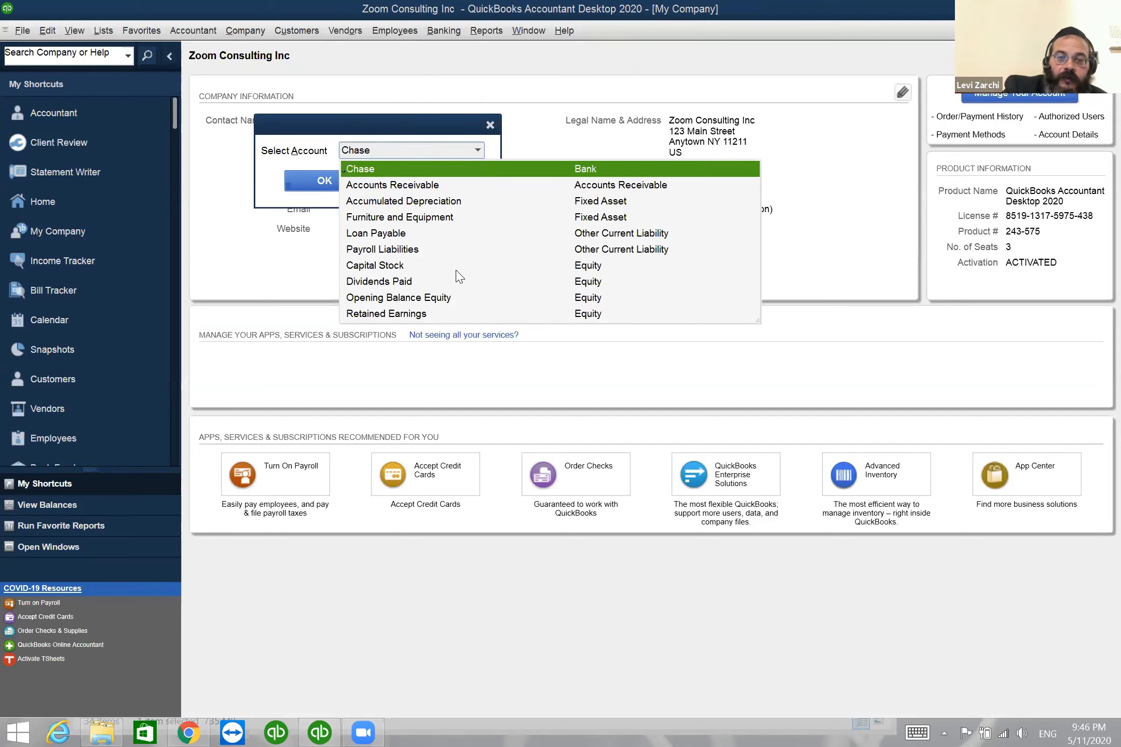
left_click(413, 231)
left_click(347, 186)
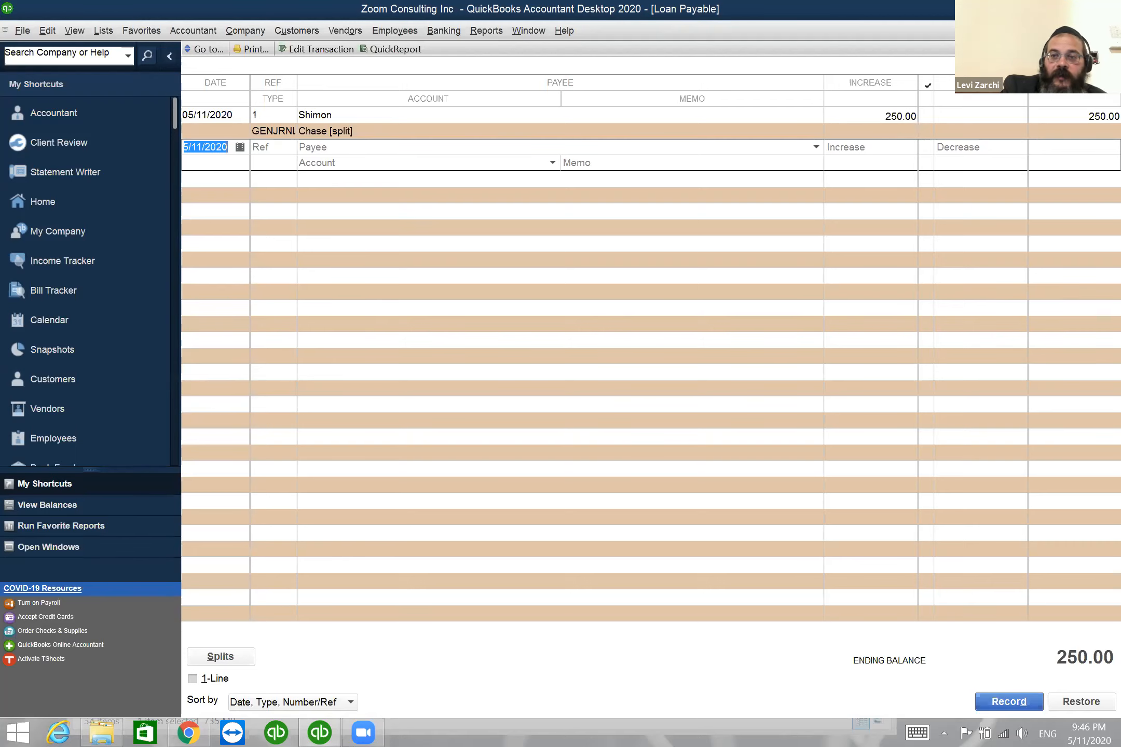
key("Escape")
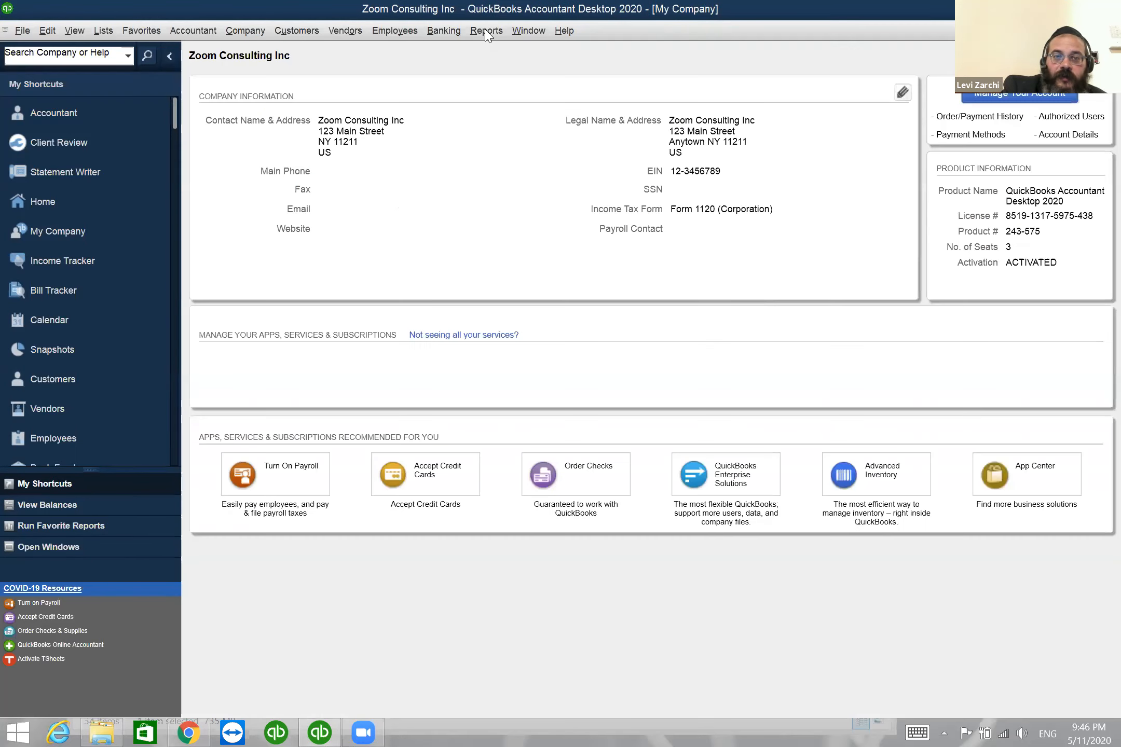
left_click(444, 31)
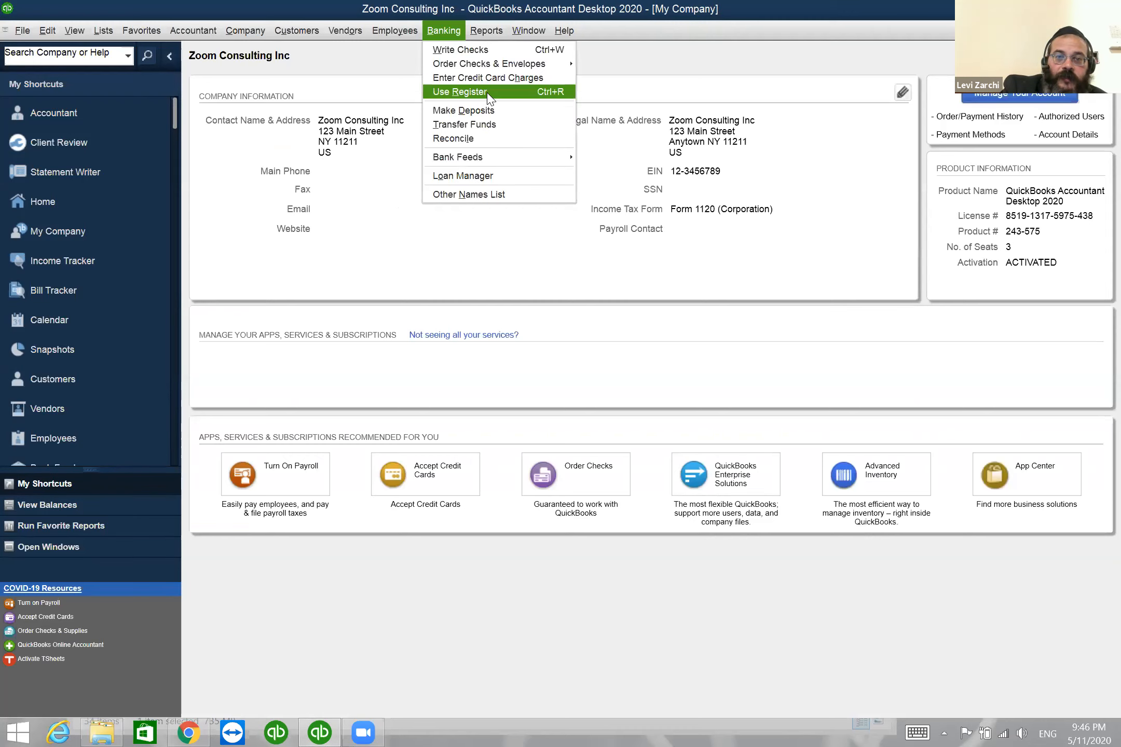
left_click(488, 94)
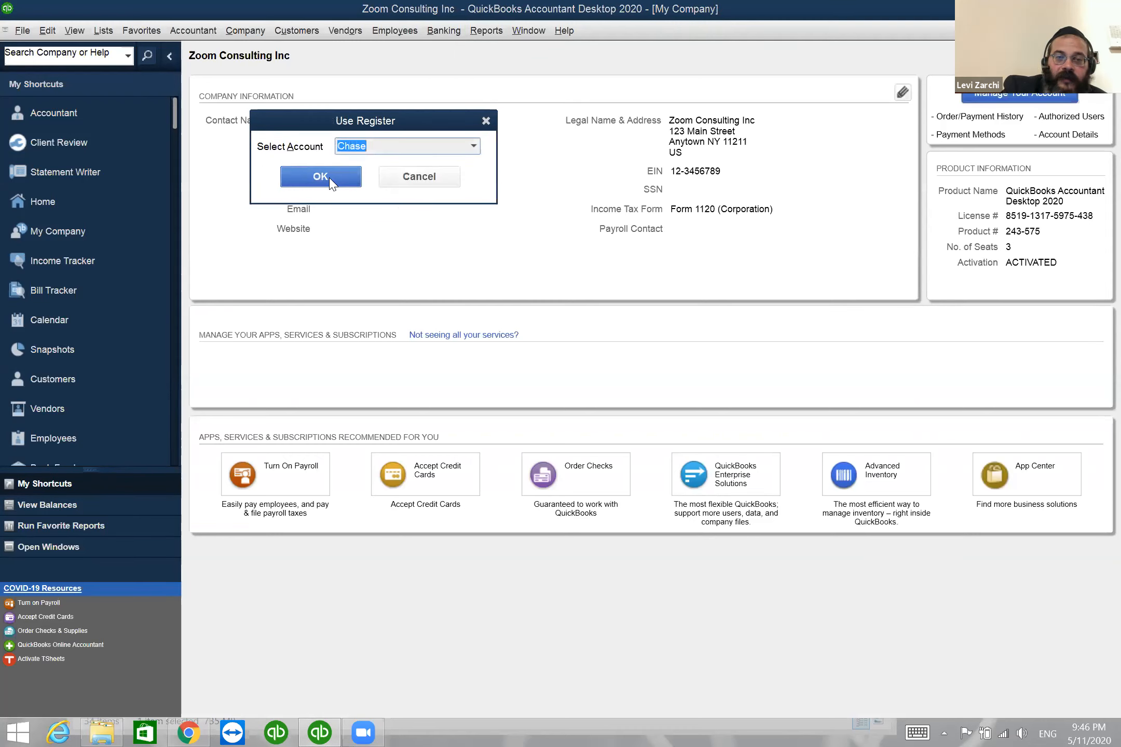
left_click(418, 177)
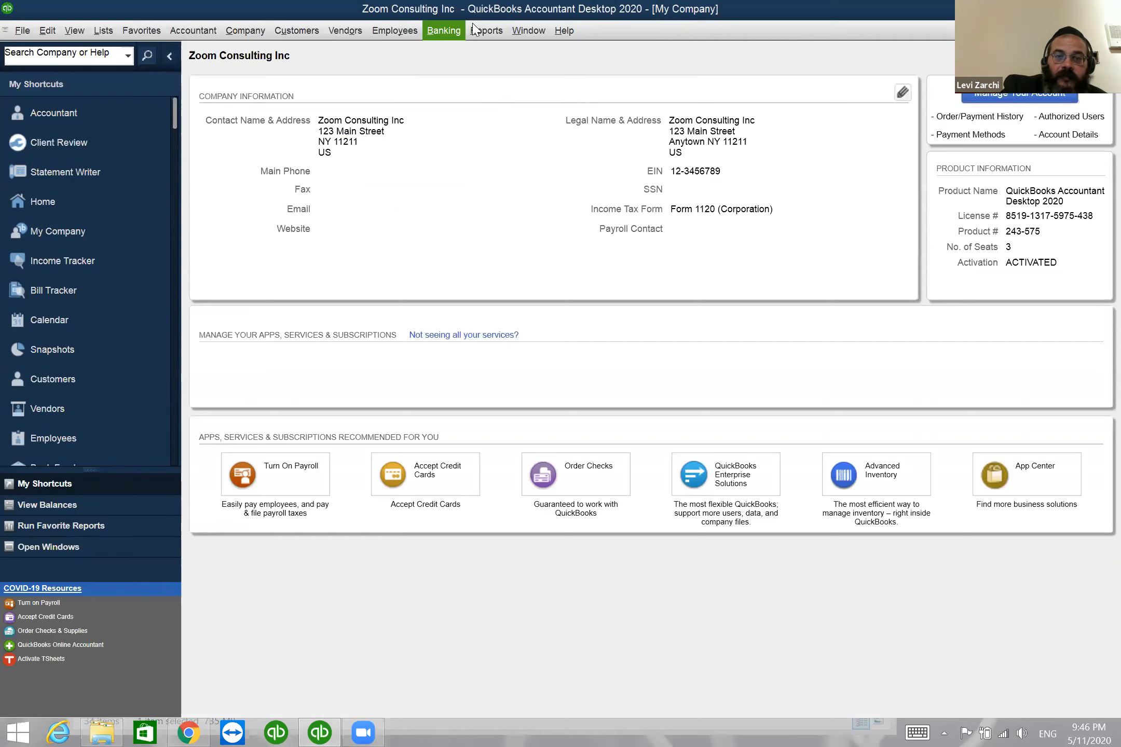
- Open the Chase account register and examine the 100.00 donation deposit and the split journal entry 1
left_click(444, 31)
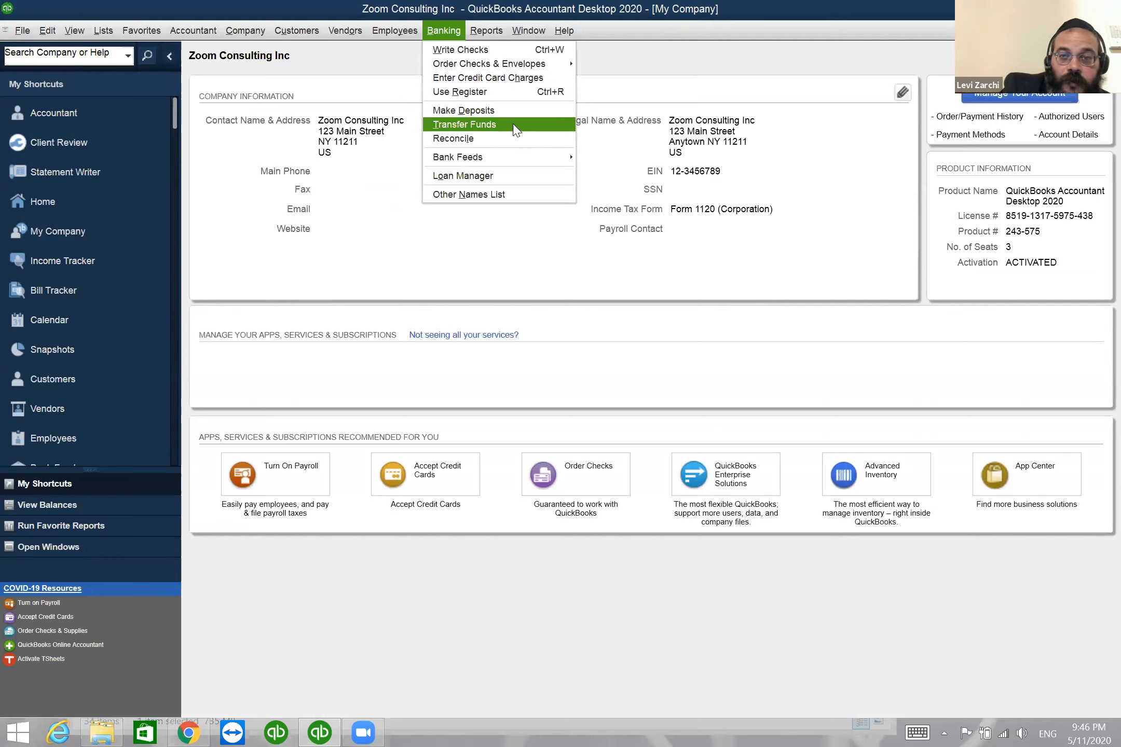
left_click(540, 93)
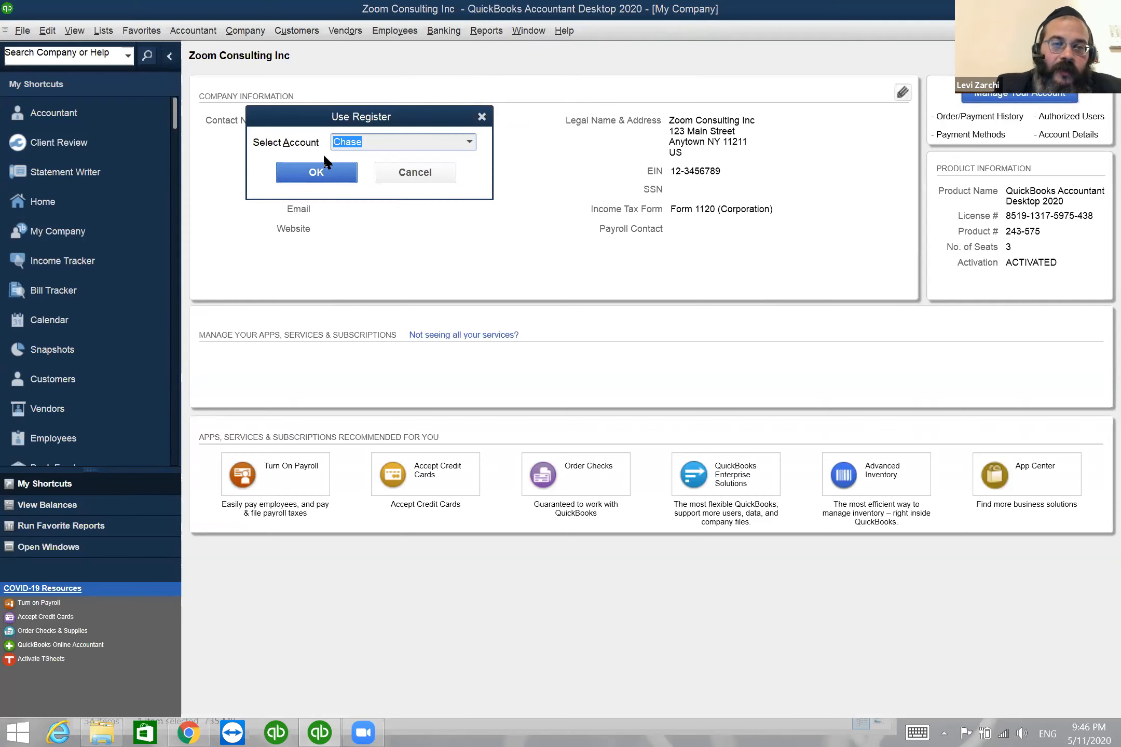
left_click(346, 173)
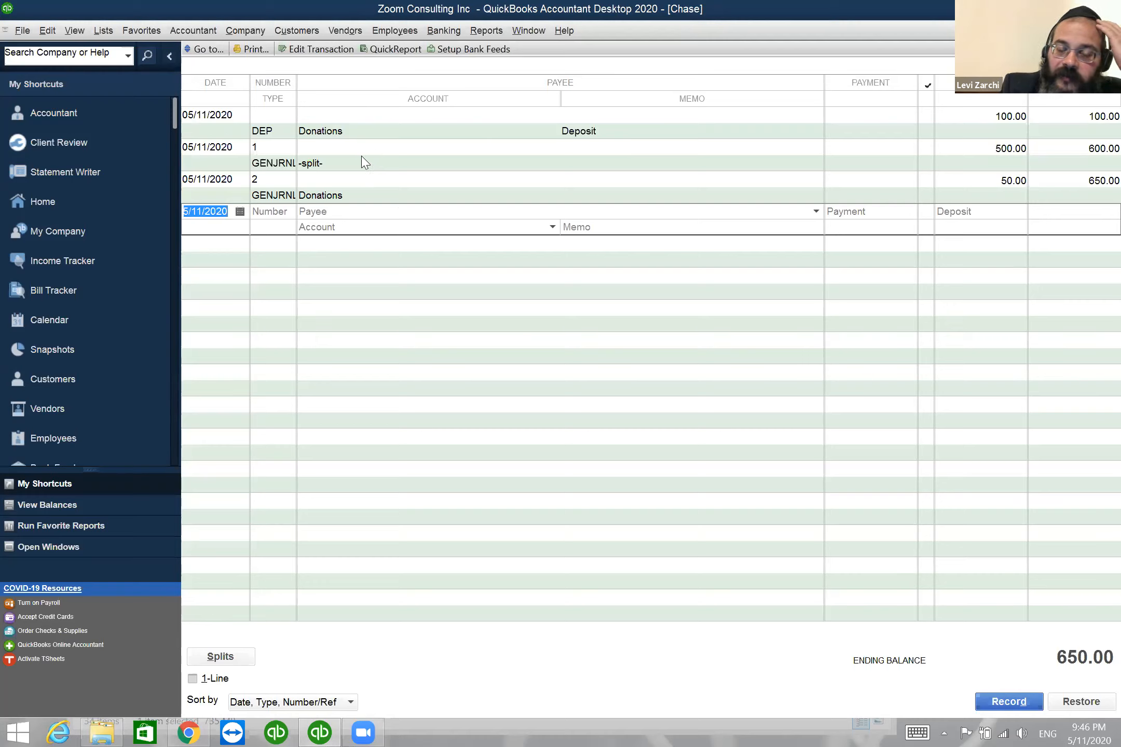
left_click(356, 165)
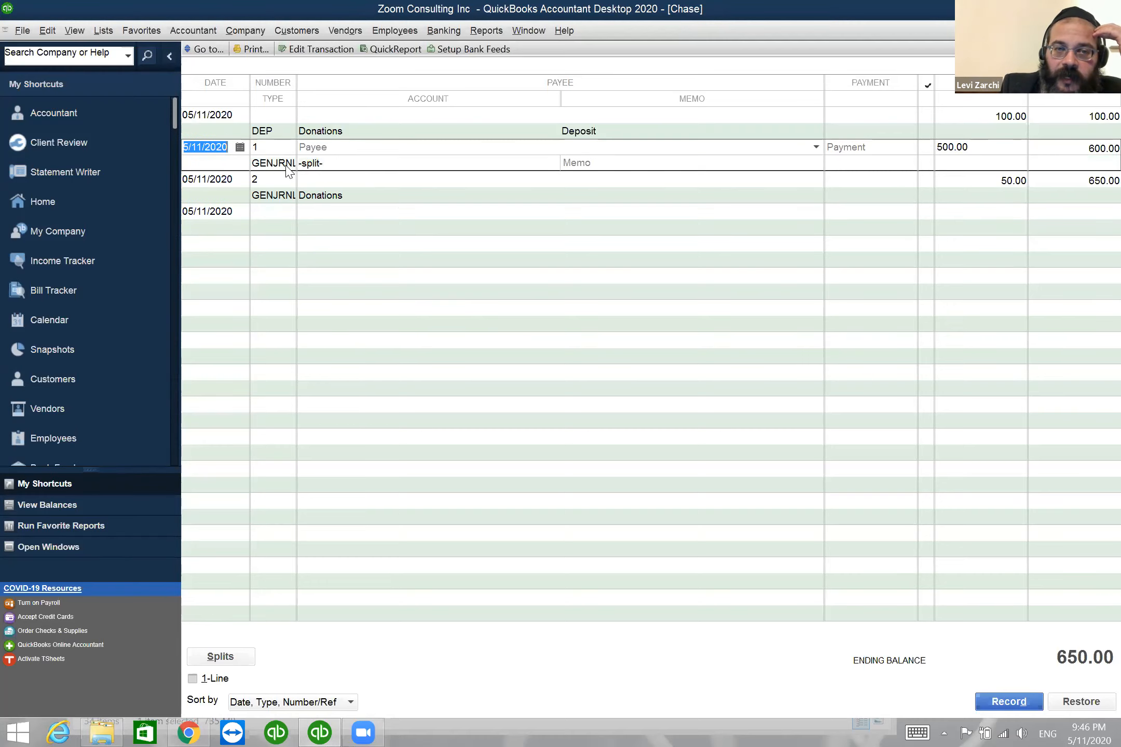
left_click(384, 111)
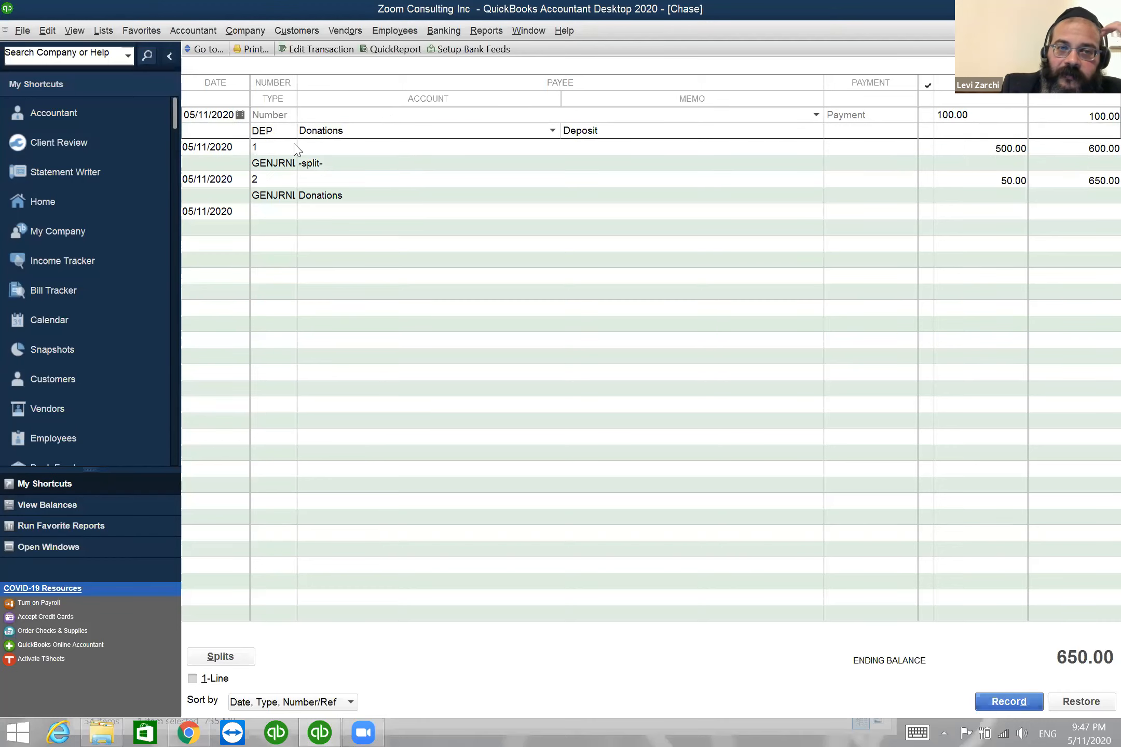
left_click(337, 131)
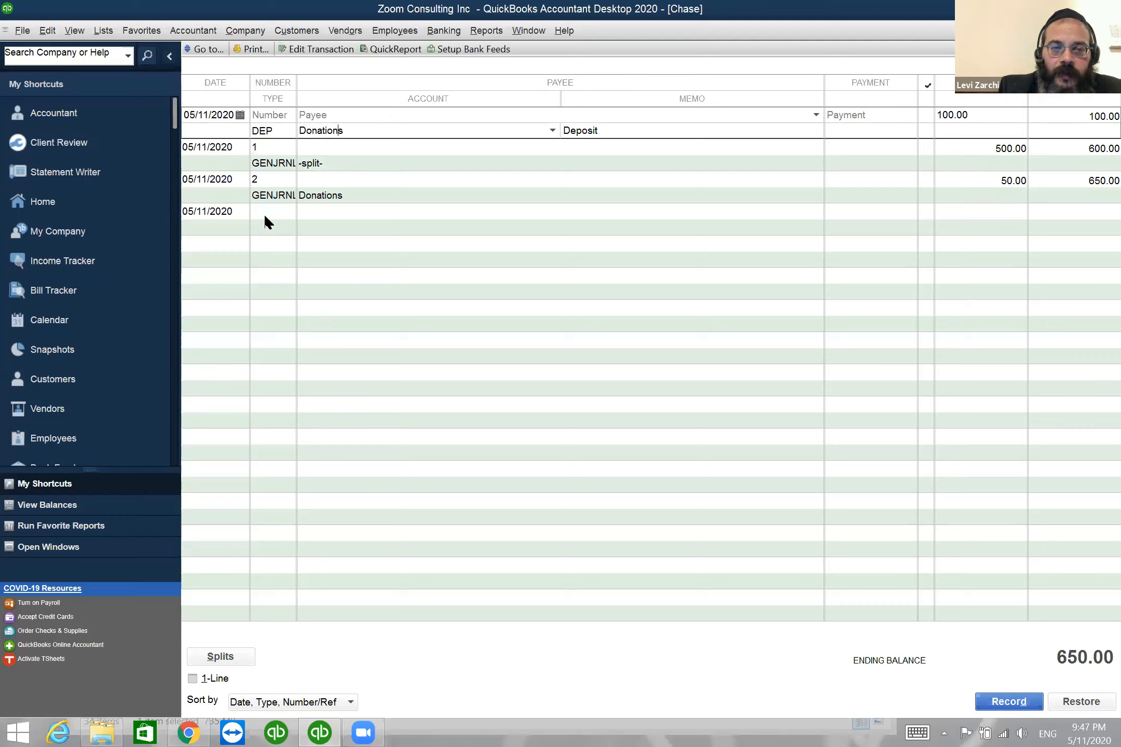
- Examine the date, number, payee, payment and deposit fields of the blank transaction line in the Chase register
left_click(207, 219)
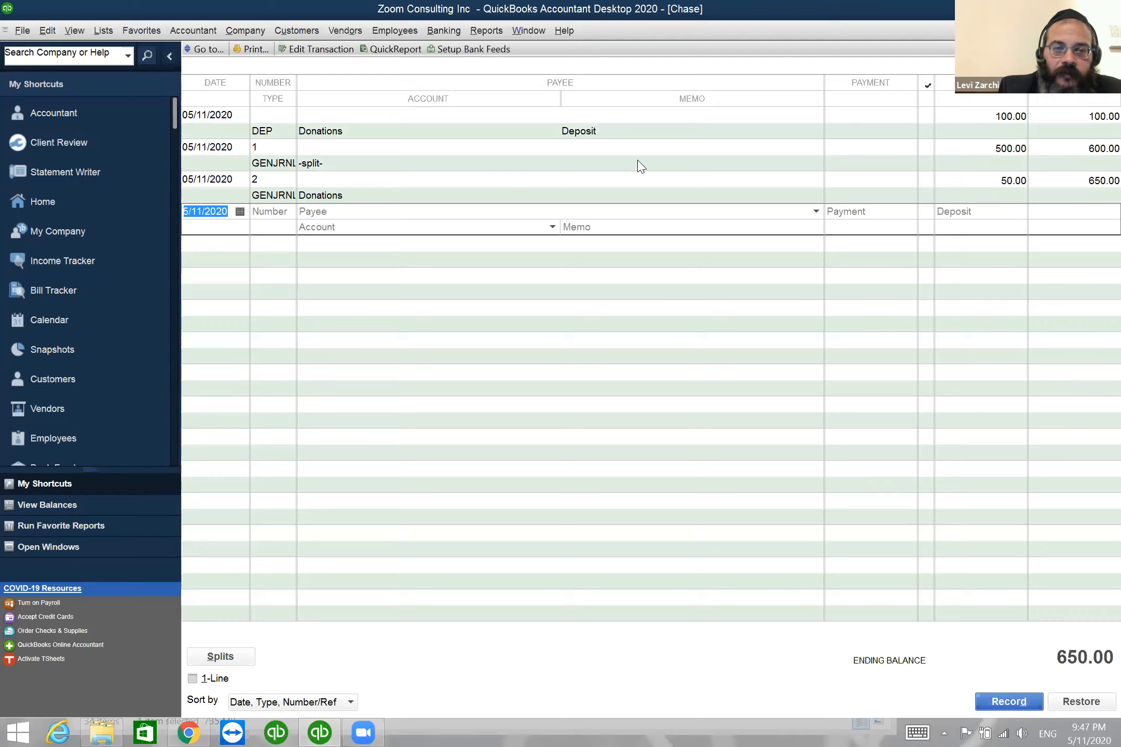
key("Tab")
key("Tab")
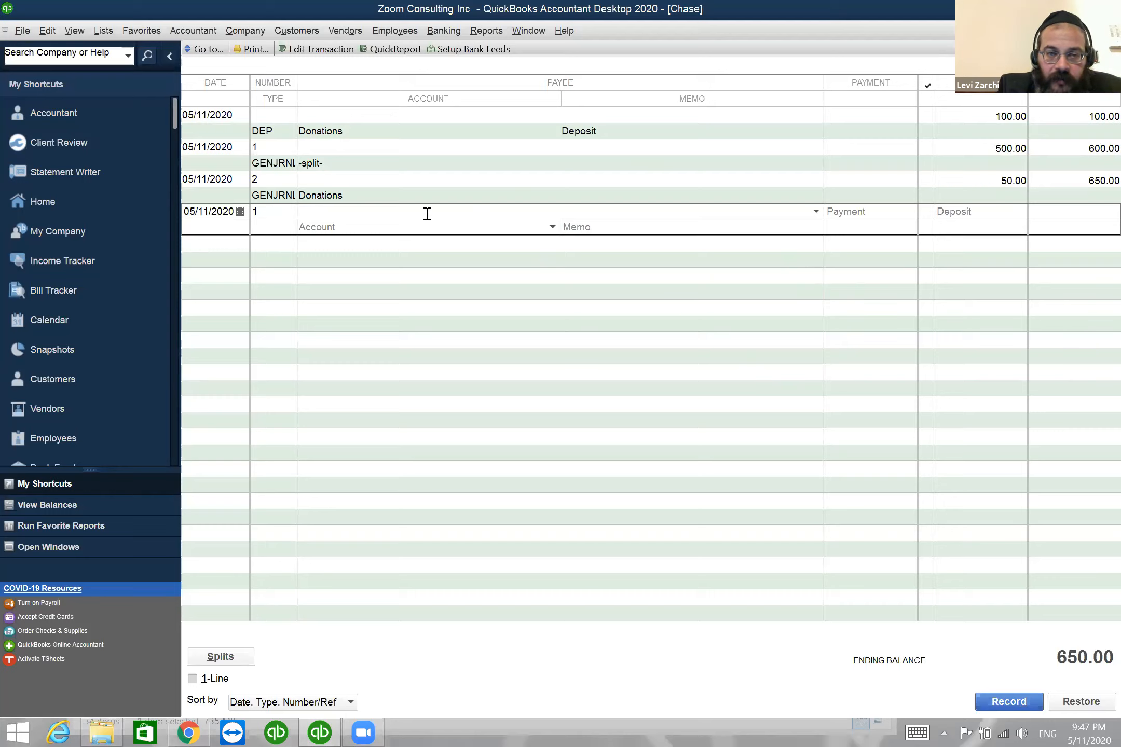
left_click(882, 214)
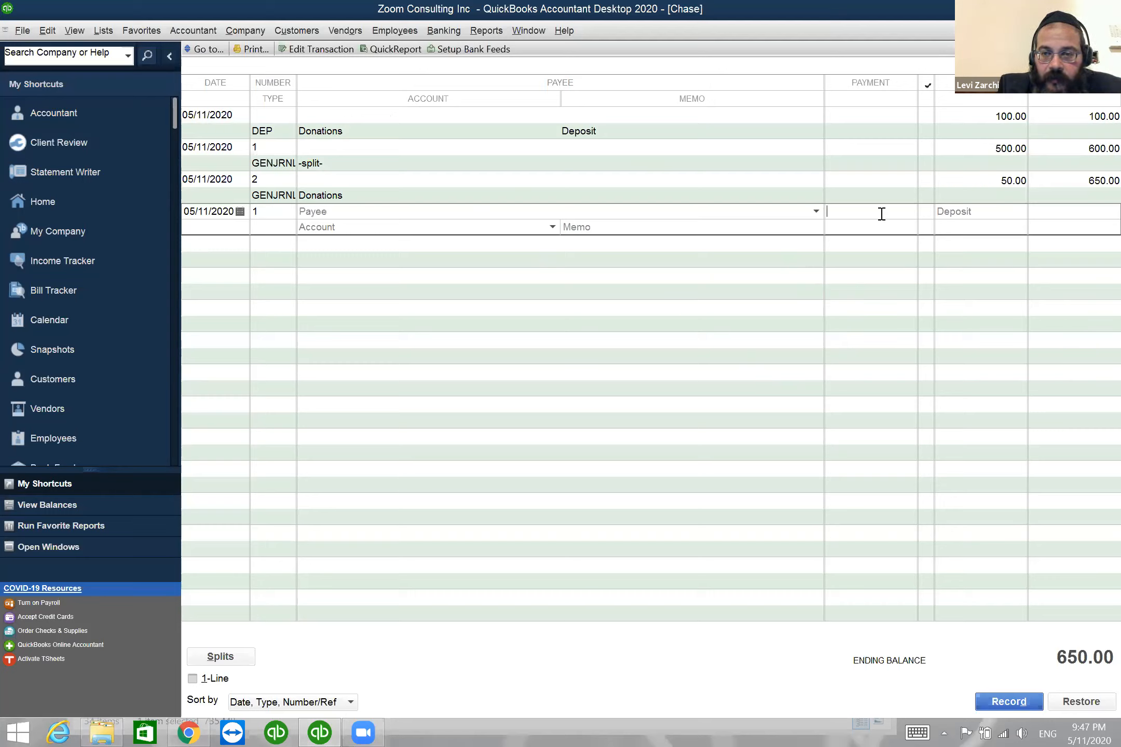
left_click(974, 215)
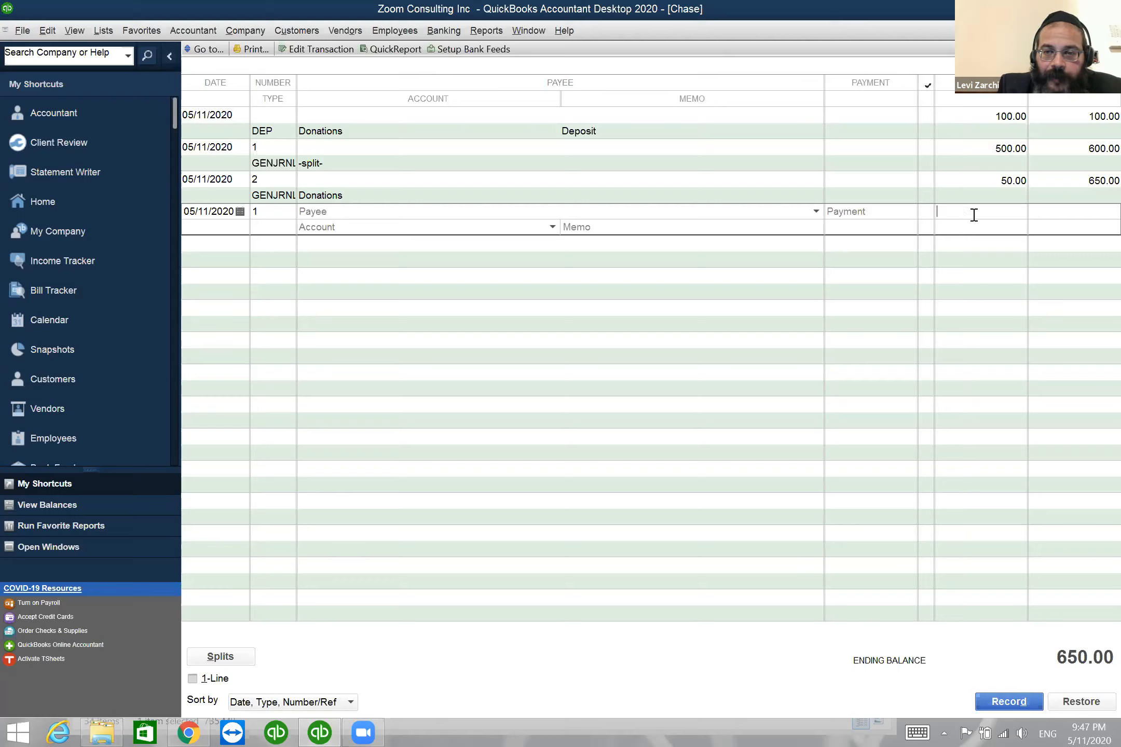
left_click(444, 209)
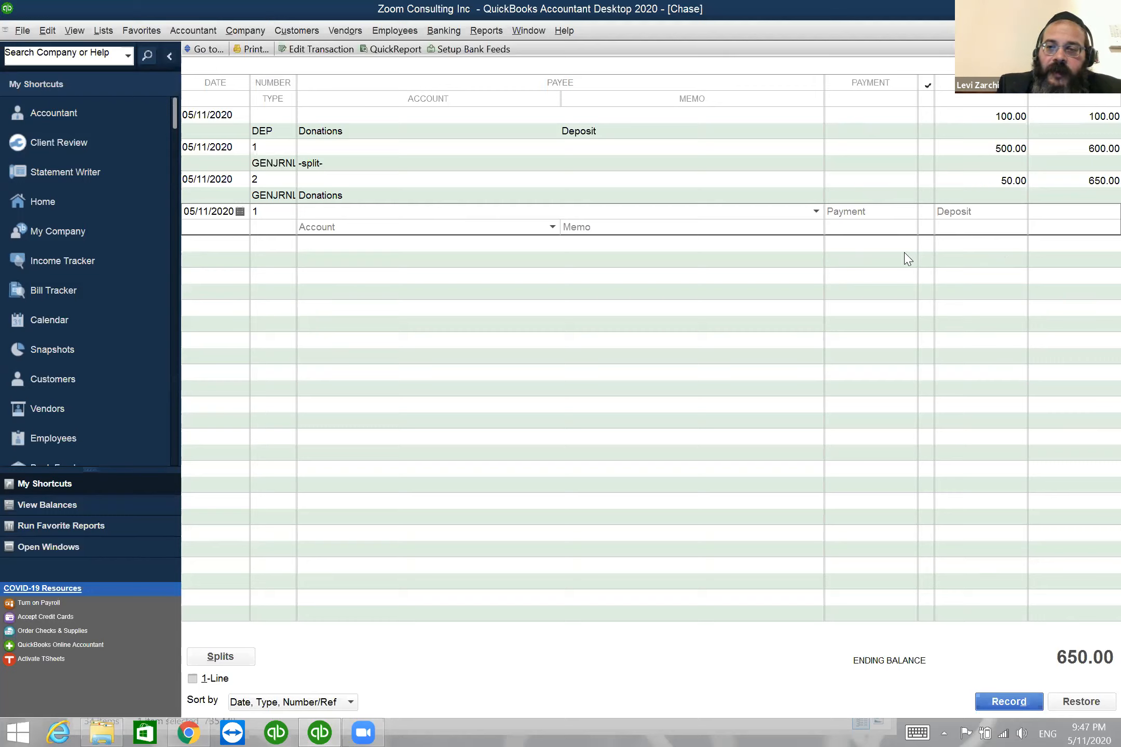
left_click(972, 231)
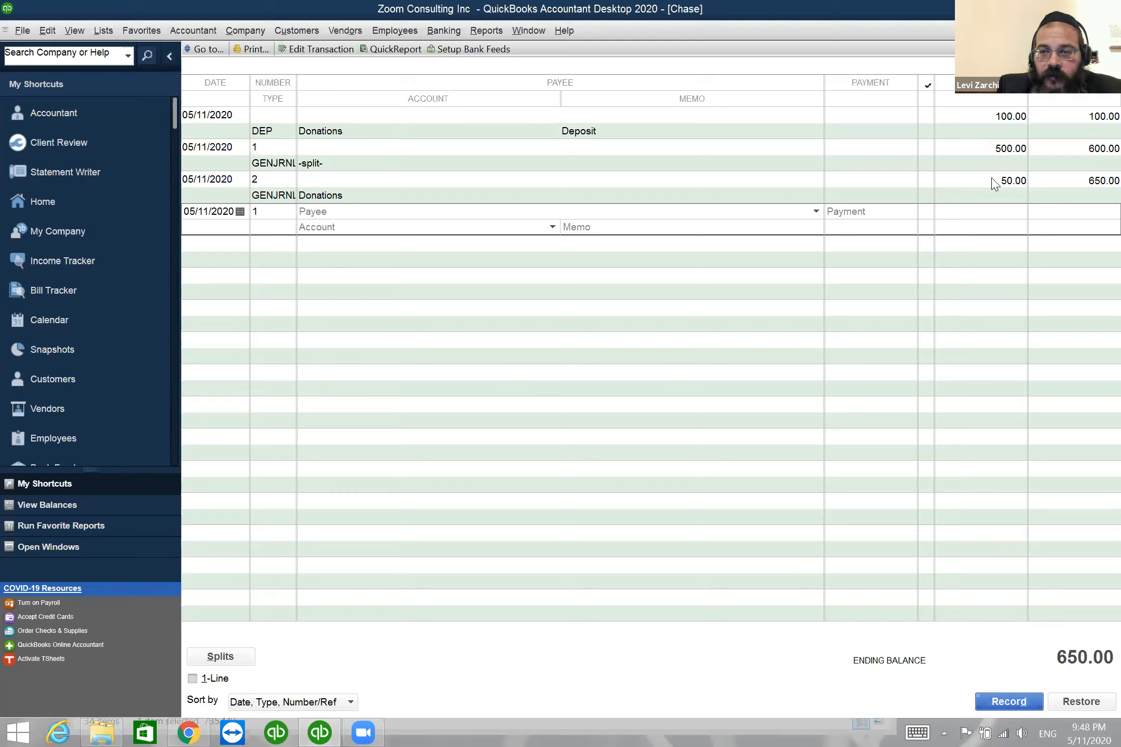
- Open the Transaction Journal for journal entry 2 in the Chase register to review its debits and credits, and close the report
left_click(988, 193)
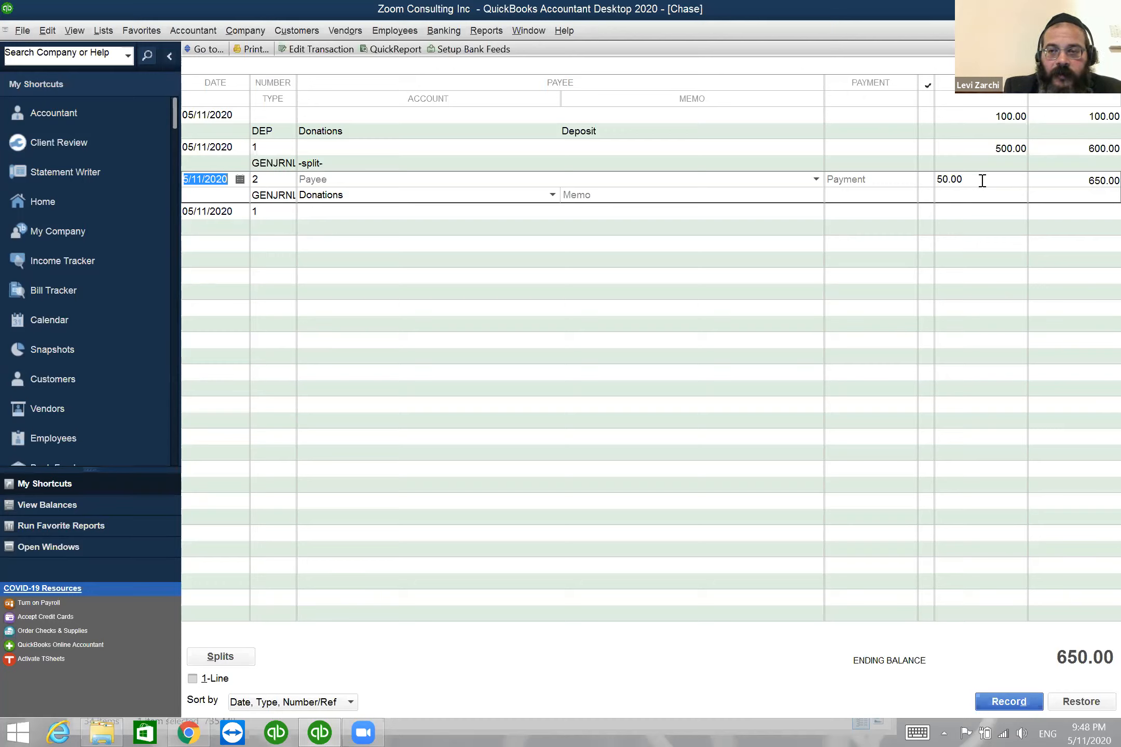
key("ctrl+y")
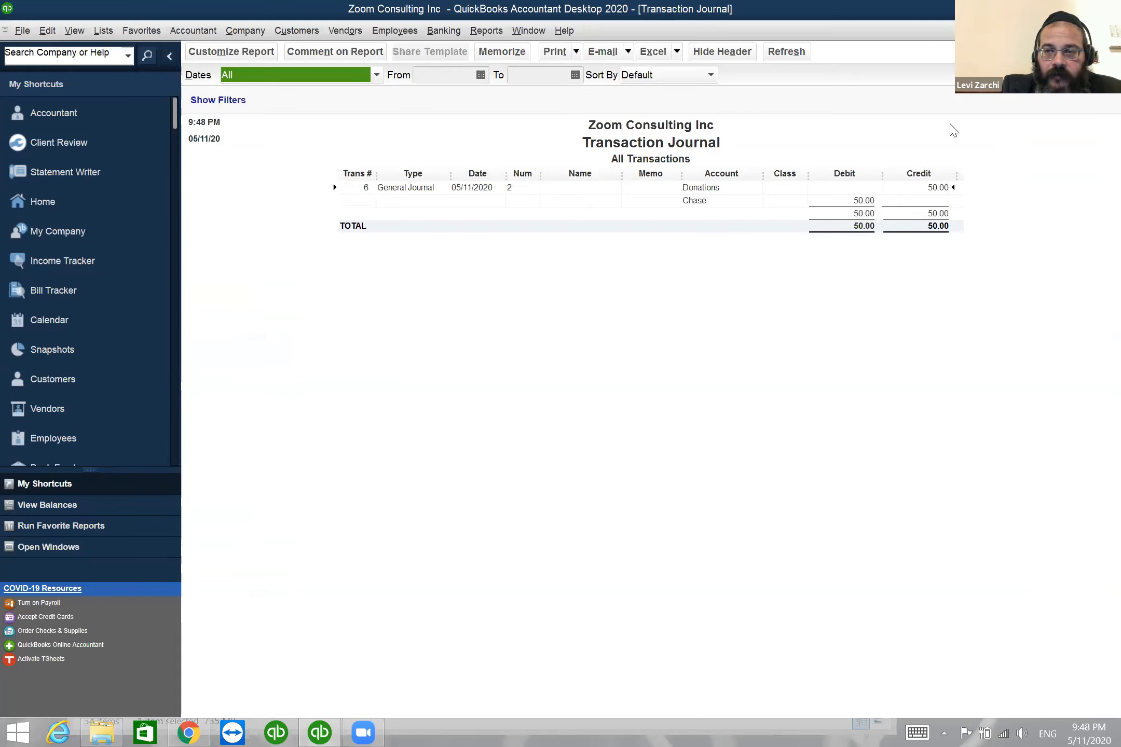
left_click(1112, 31)
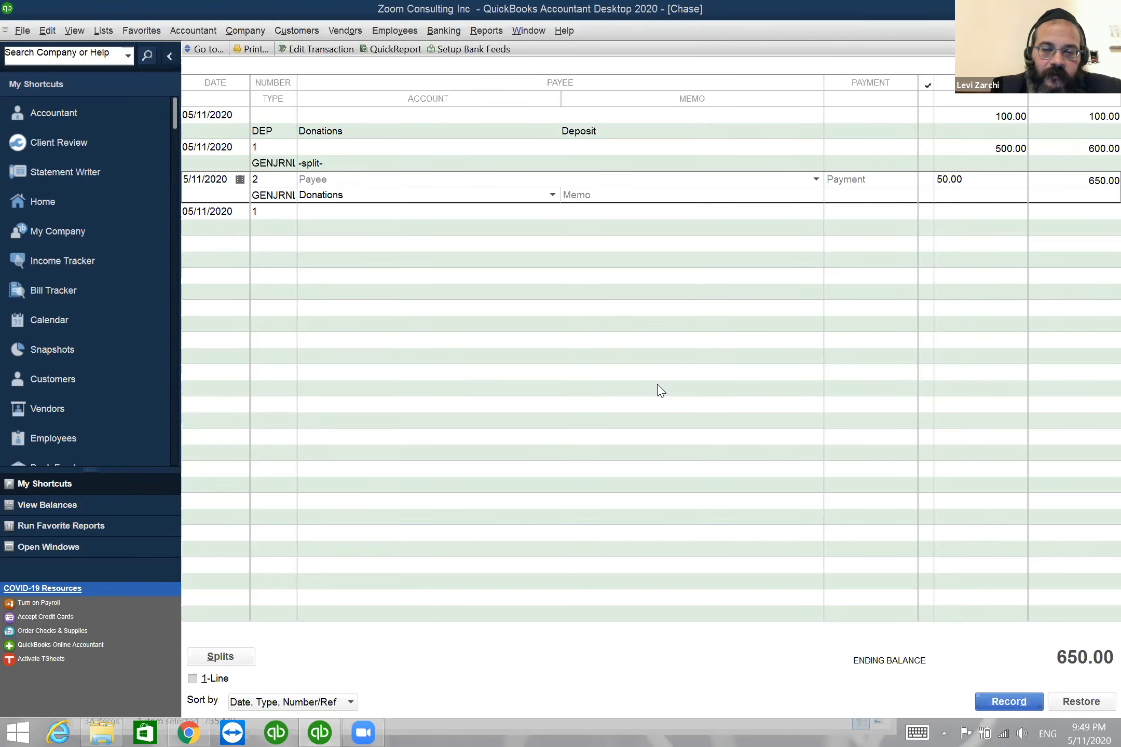
- Locate the Make General Journal Entries command, and close the Chase register to return to the Chart of Accounts
left_click(242, 32)
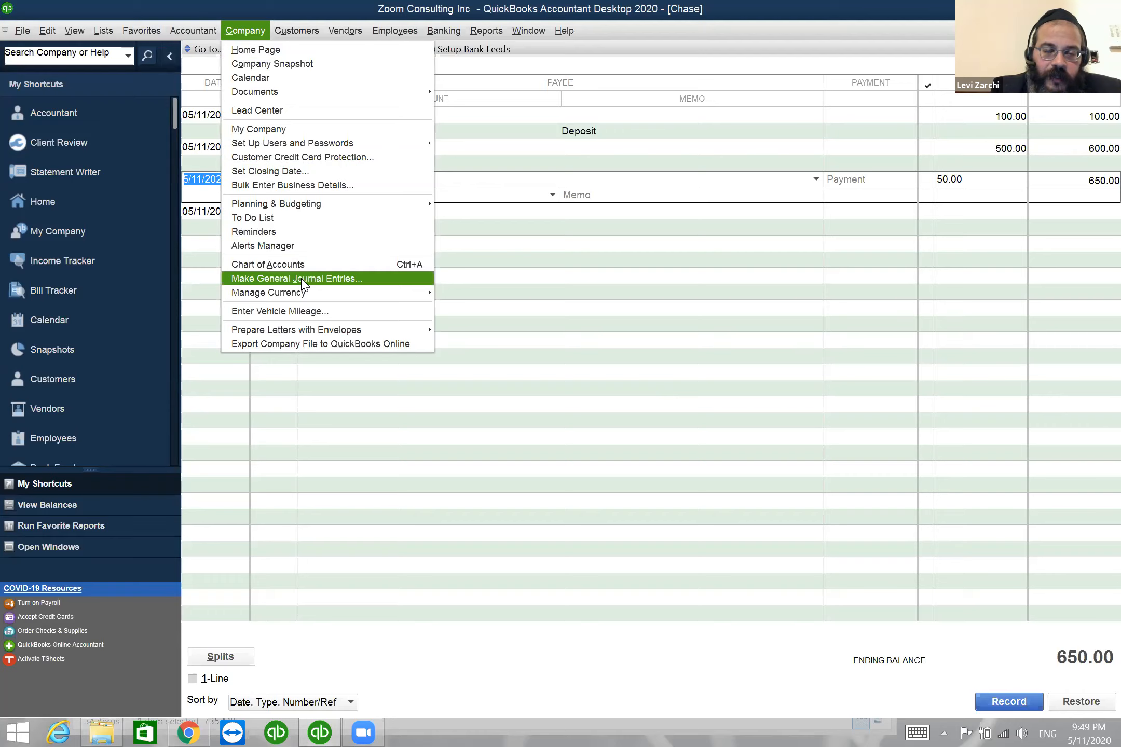
left_click(342, 290)
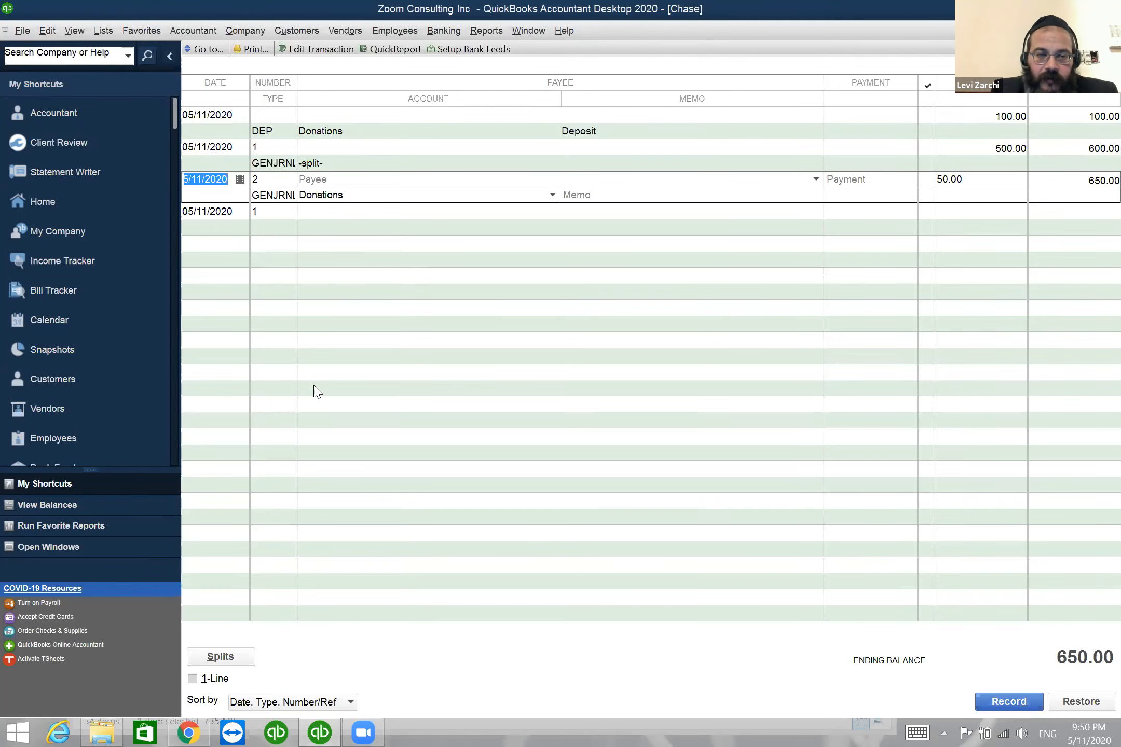
key("Escape")
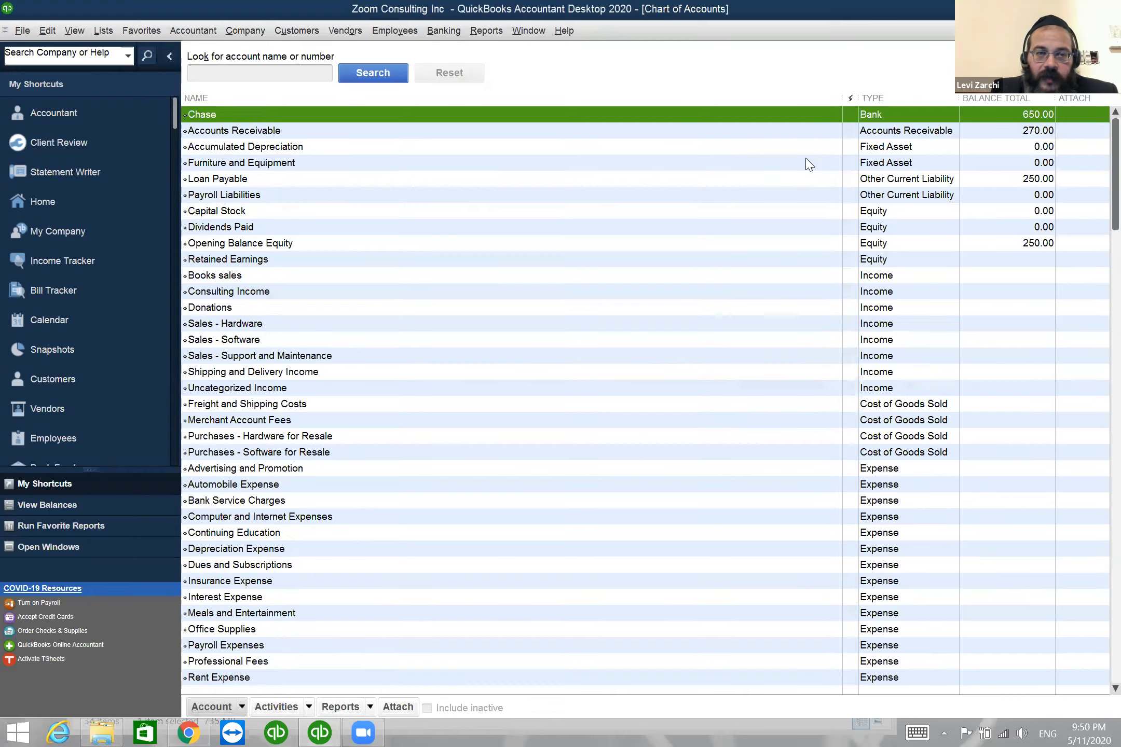
left_click(213, 708)
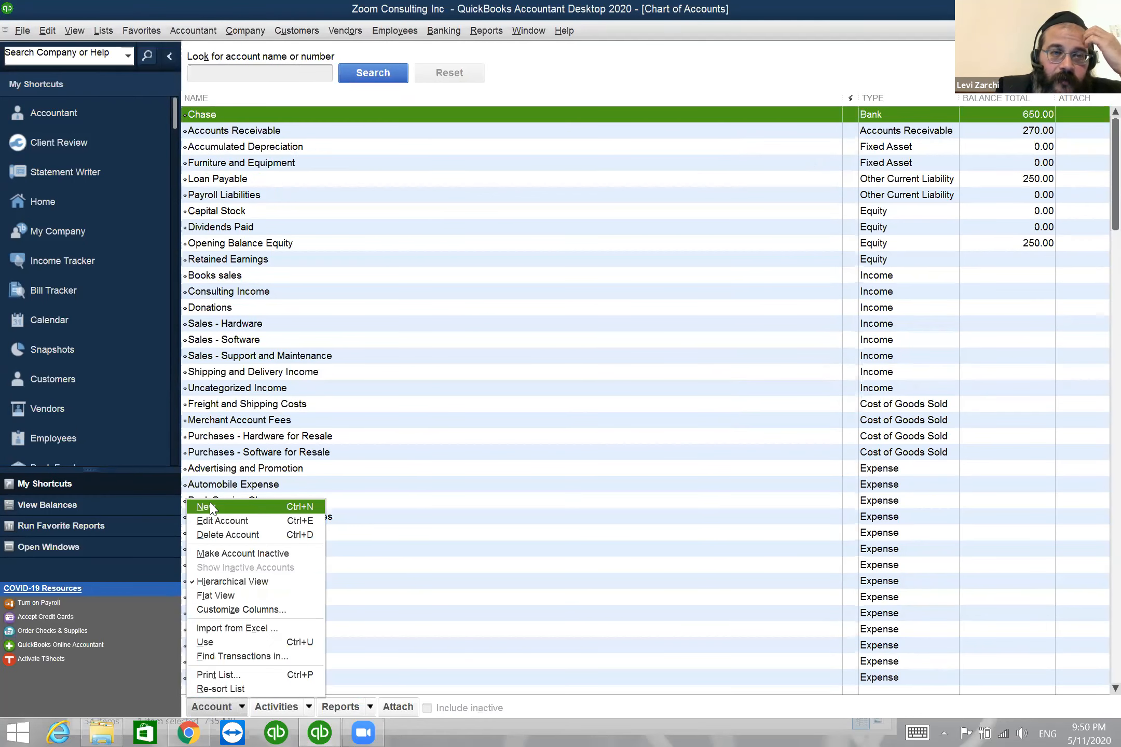
left_click(647, 73)
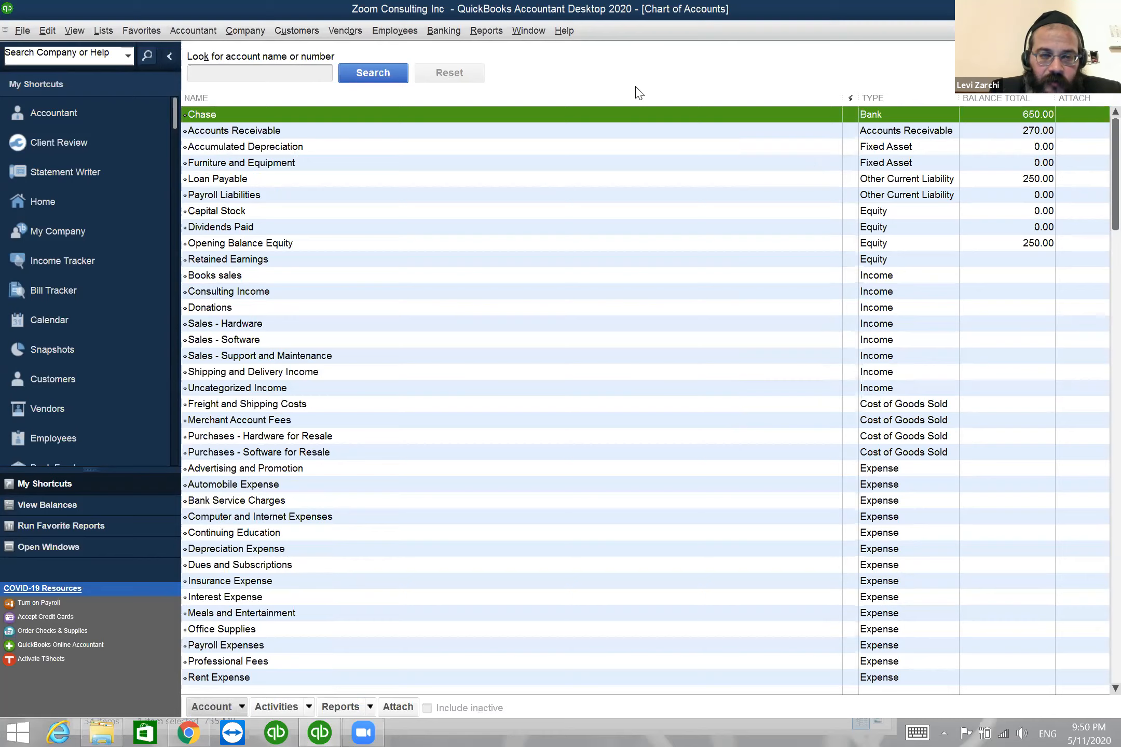
key("ctrl+n")
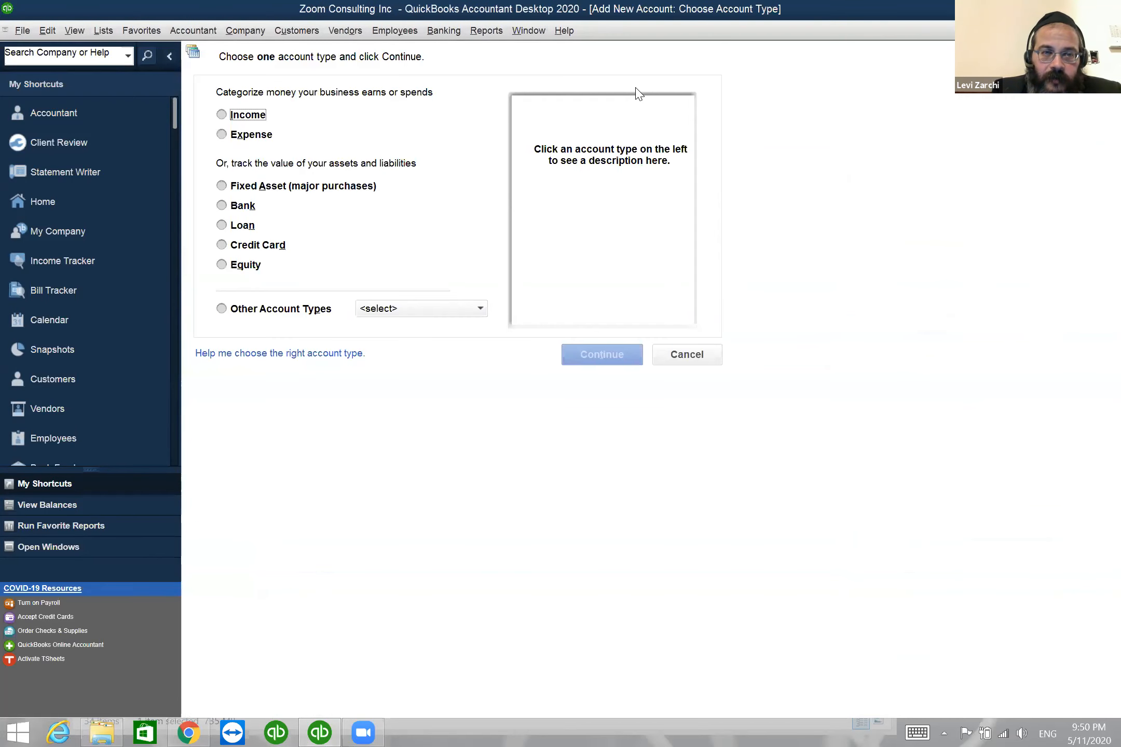
left_click(253, 206)
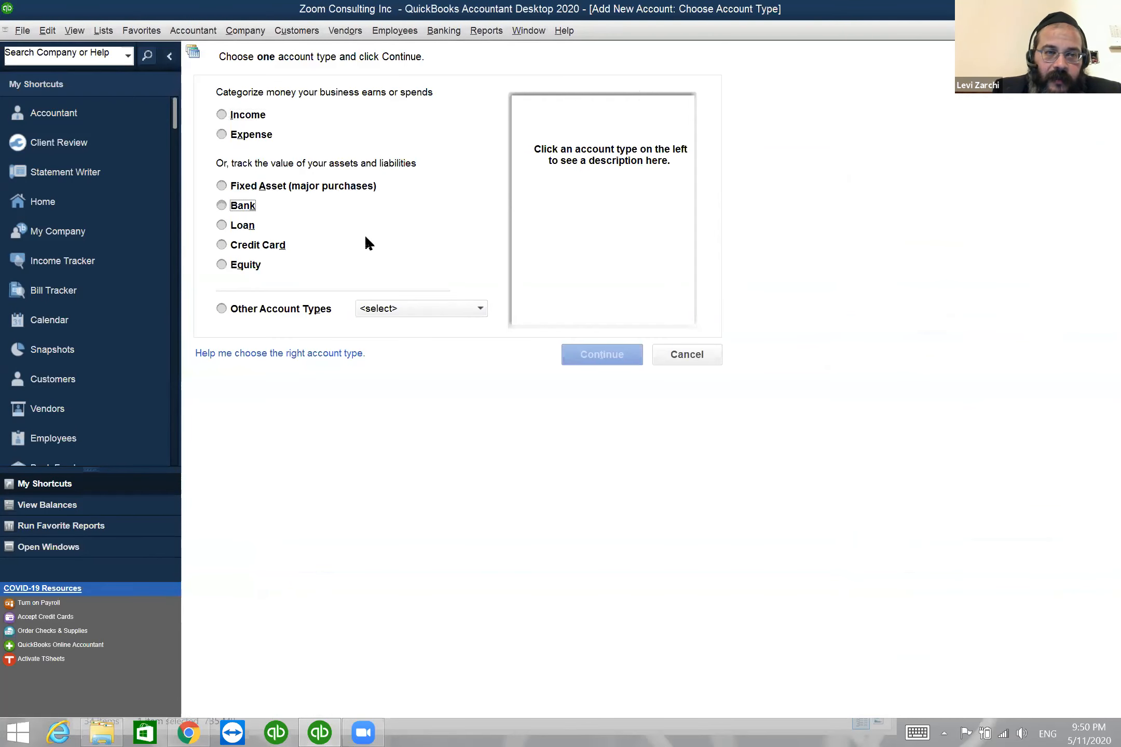
left_click(618, 357)
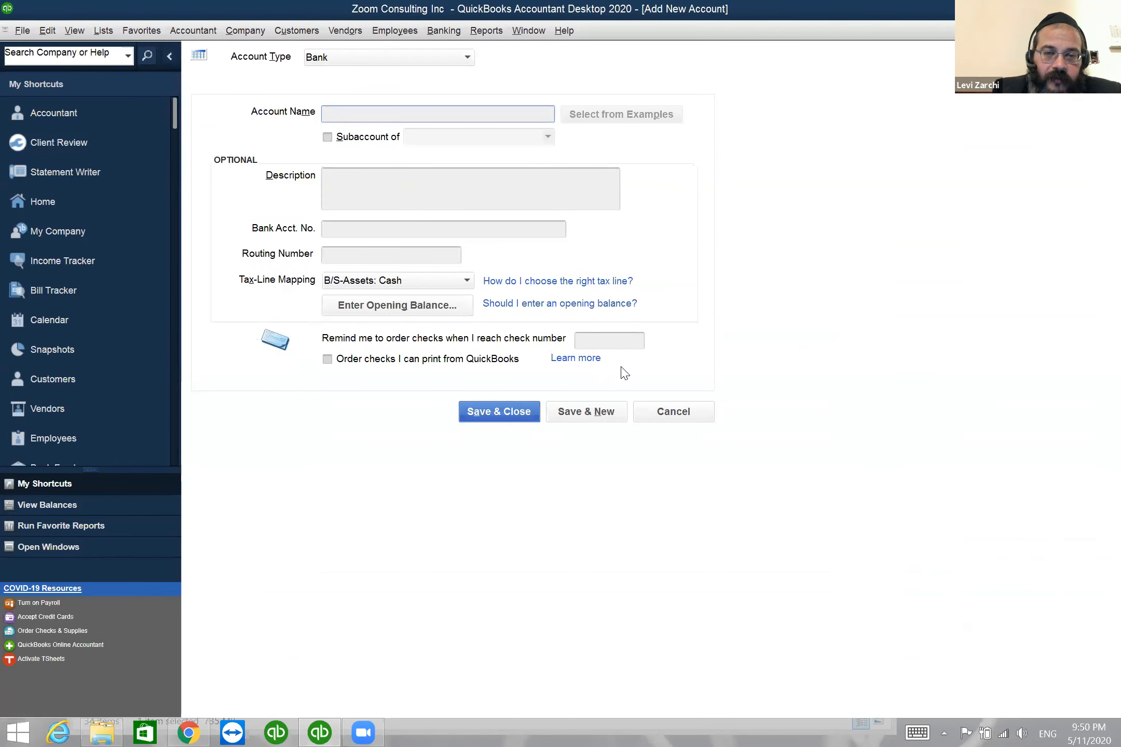
left_click(669, 412)
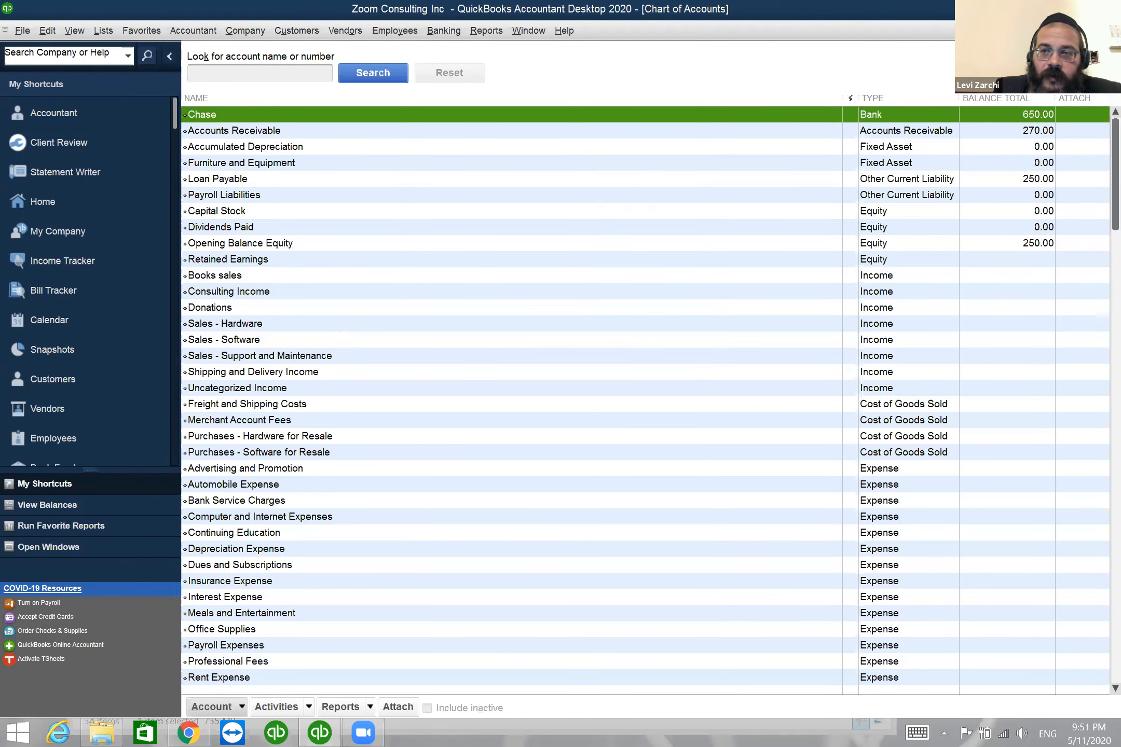
- View the Chase register once more, close it, and reopen the Chart of Accounts
double_click(623, 115)
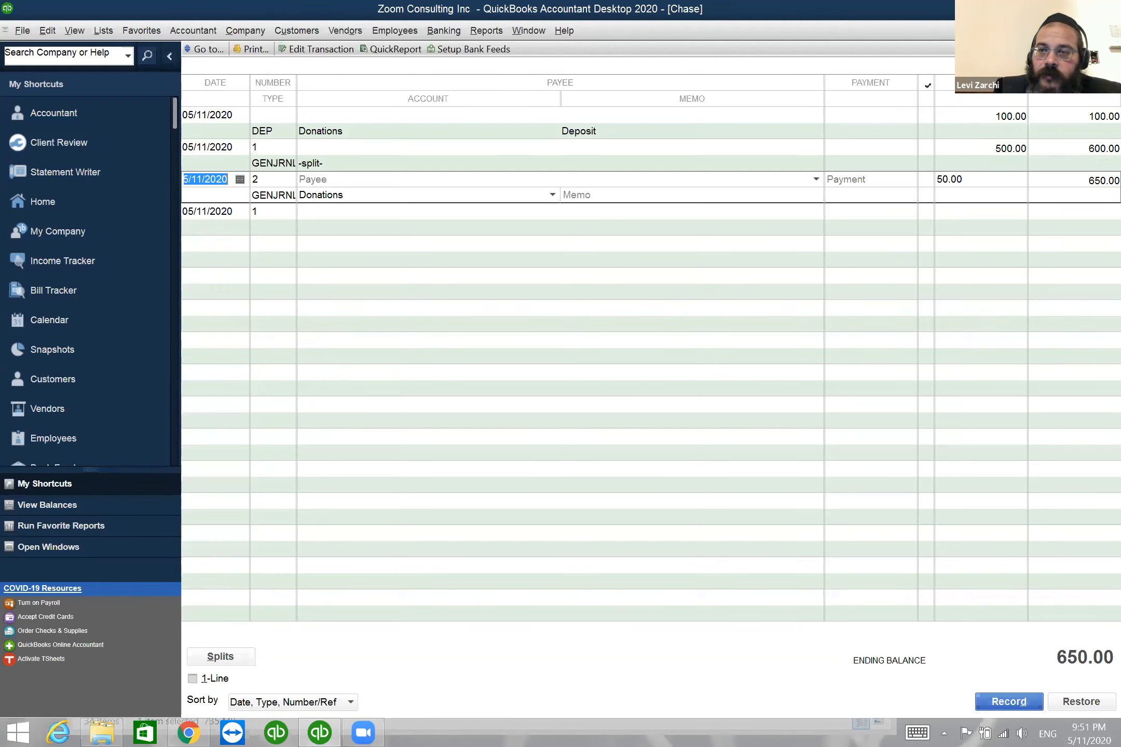
key("Escape")
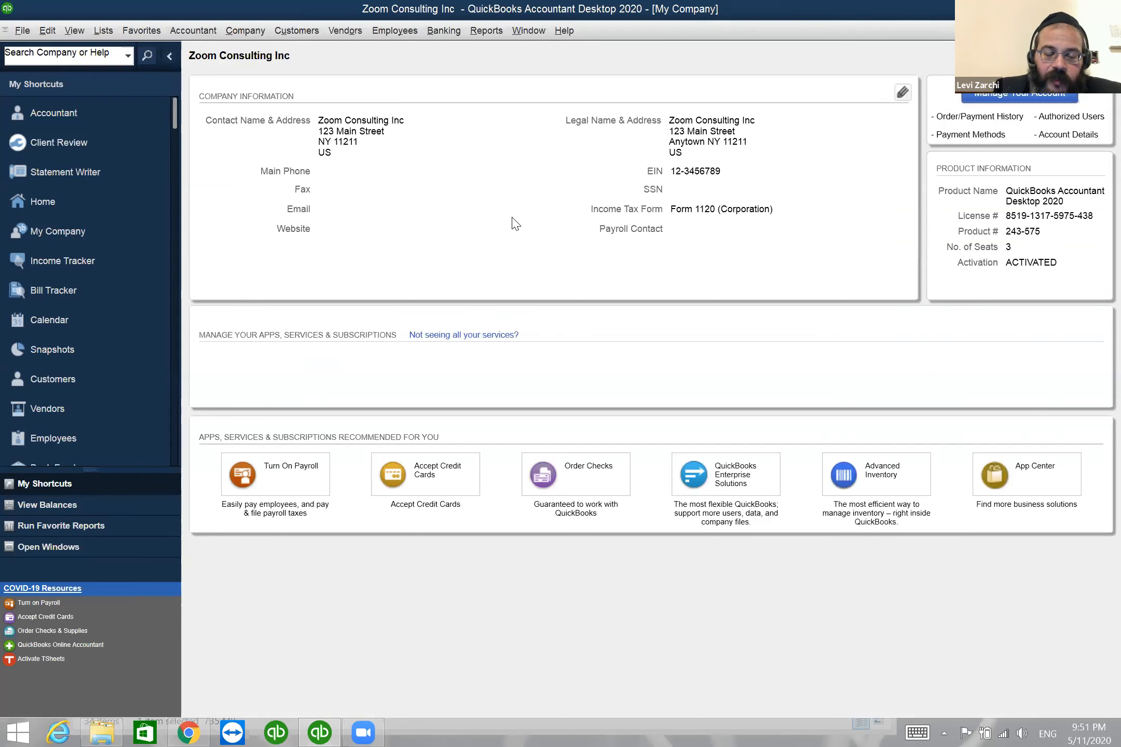
key("ctrl+a")
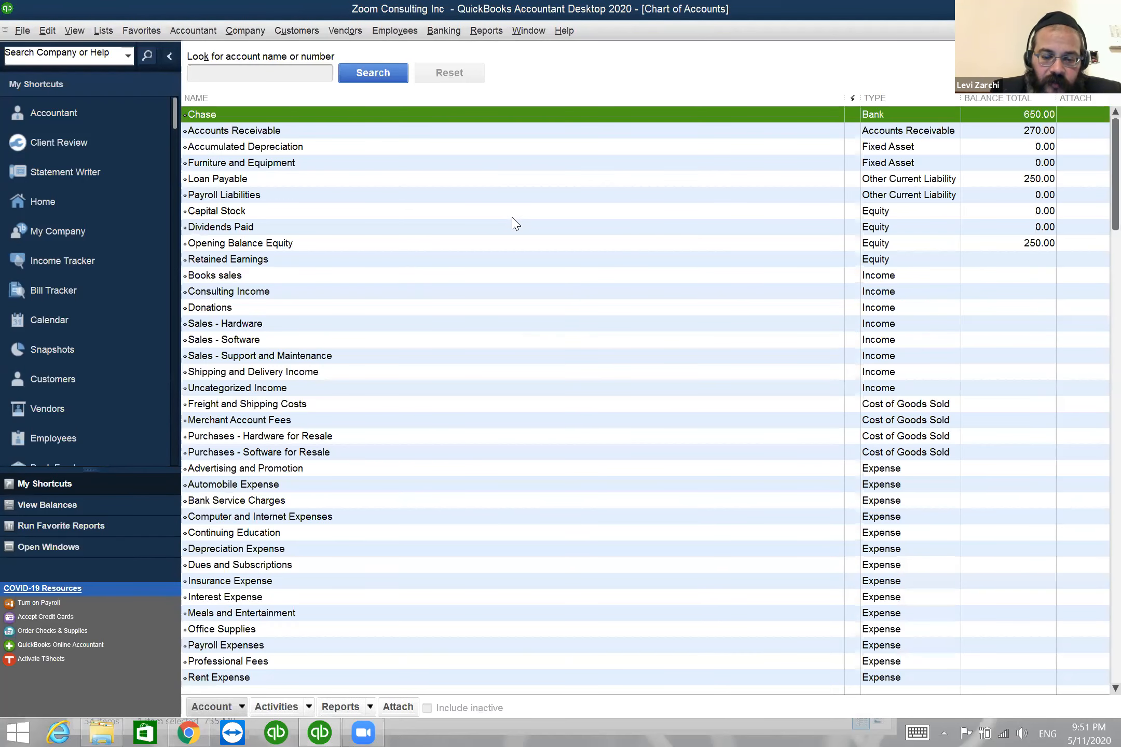
- View the account types available for a new account without creating one, and reselect Chase in the Chart of Accounts
key("ctrl+n")
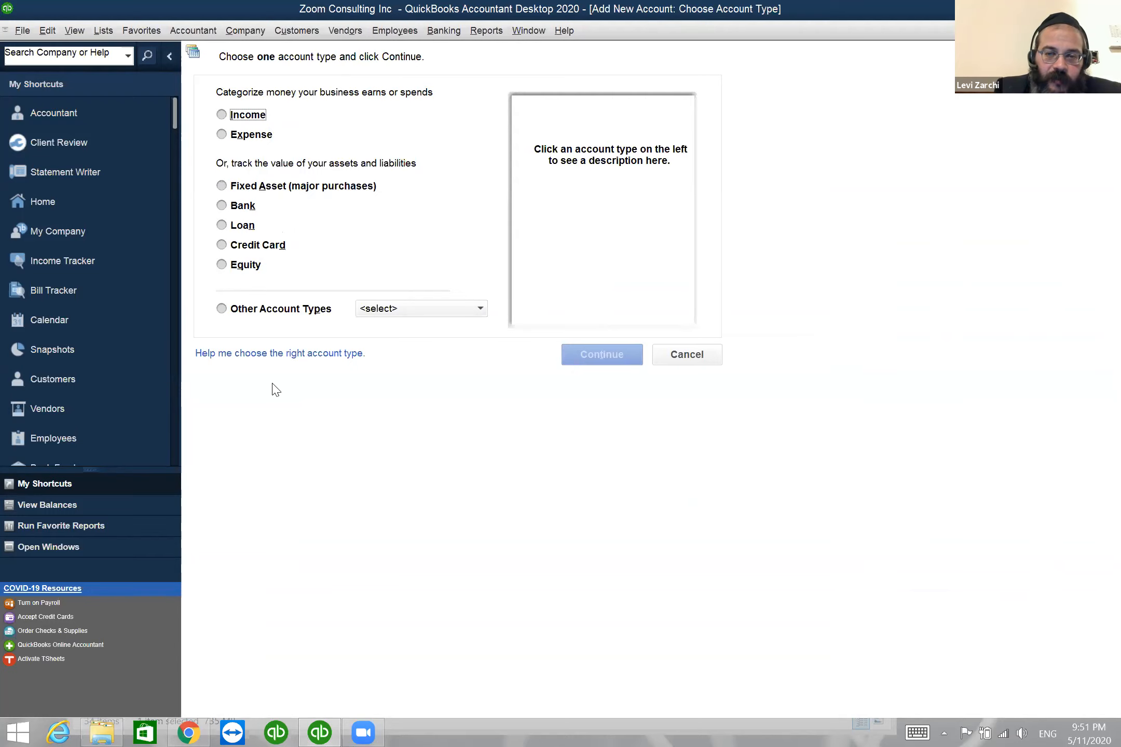
left_click(696, 347)
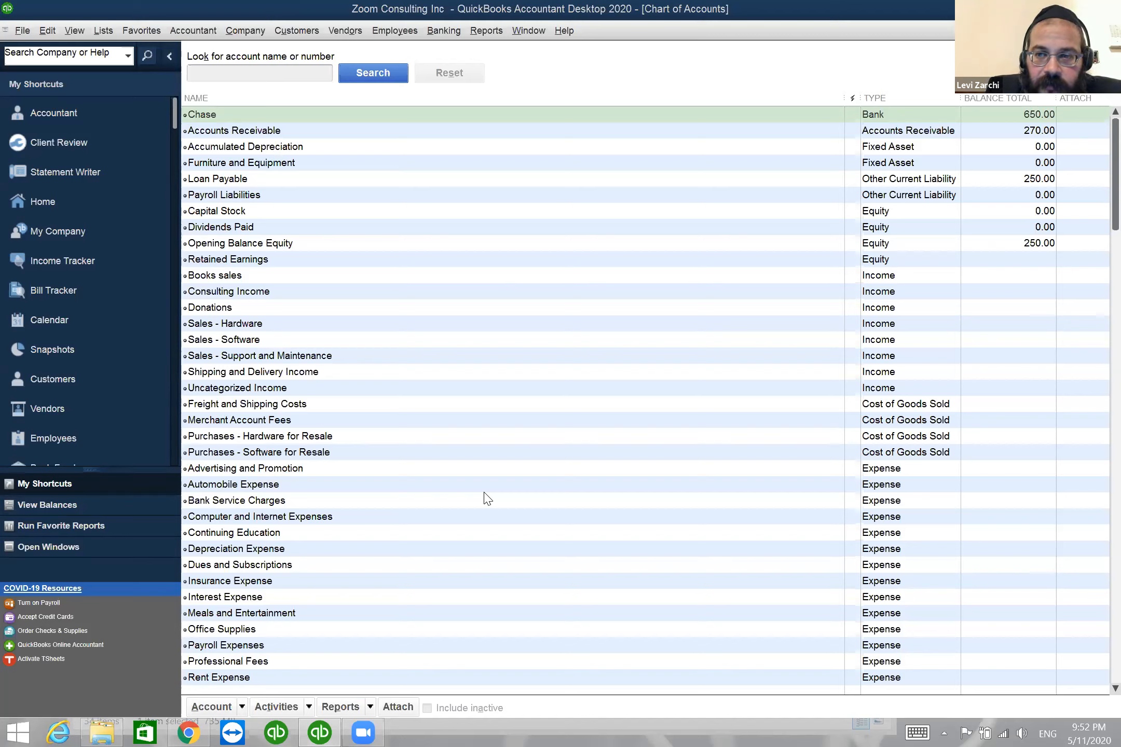
left_click(275, 118)
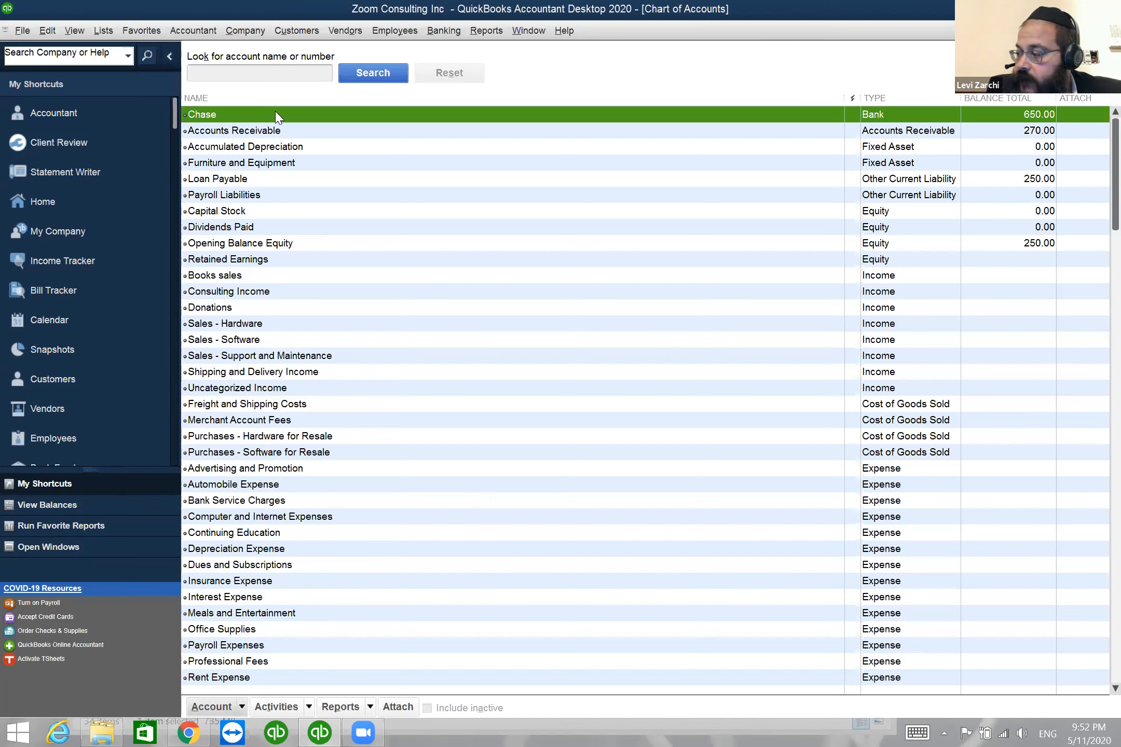
left_click(293, 228)
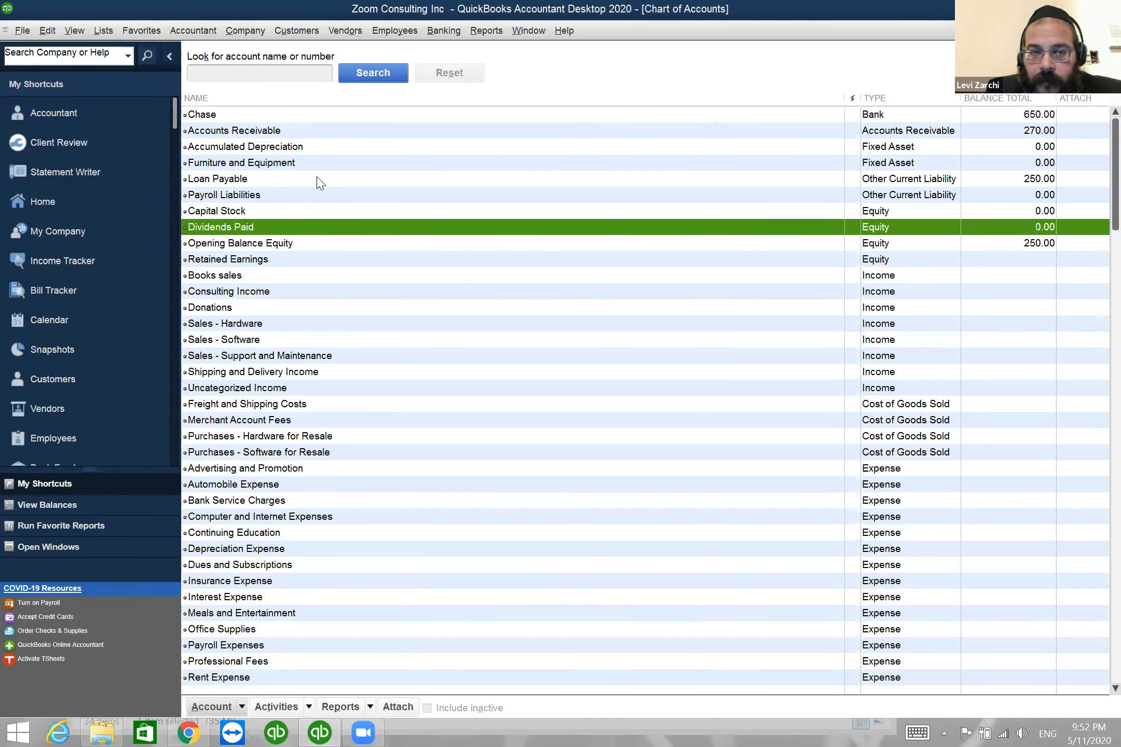
key("Up")
key("Home")
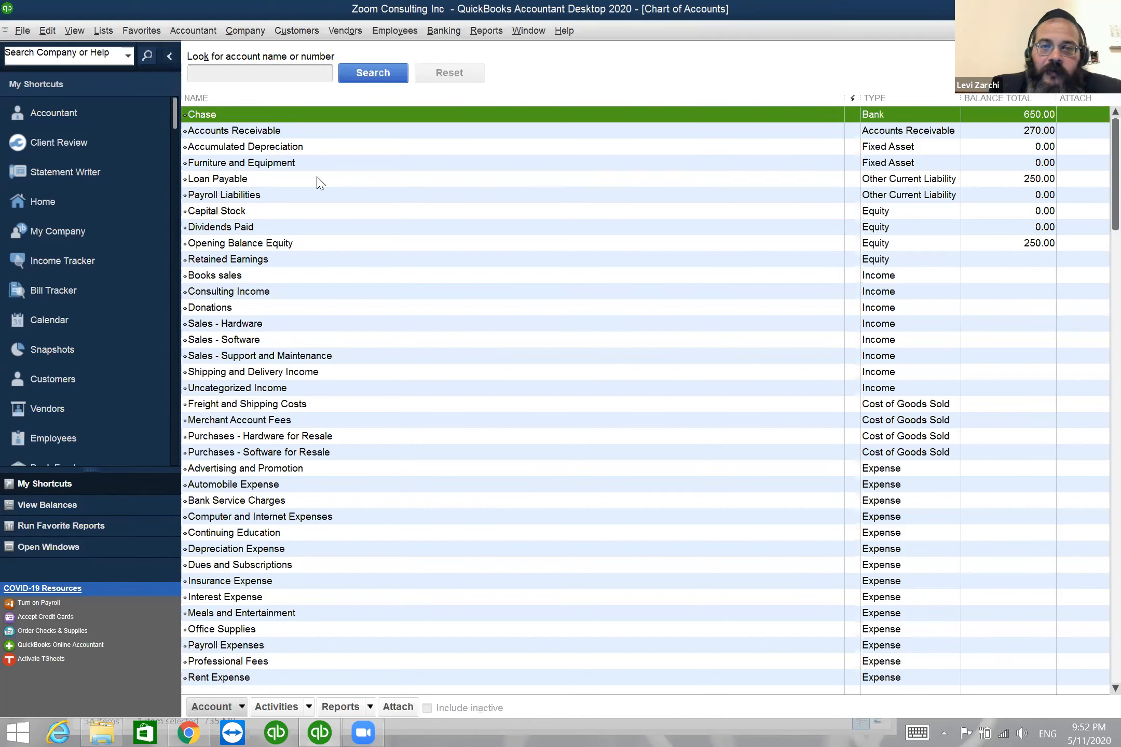
- Review the open Profit & Loss and Balance Sheet reports, and return to the Chart of Accounts
left_click(538, 35)
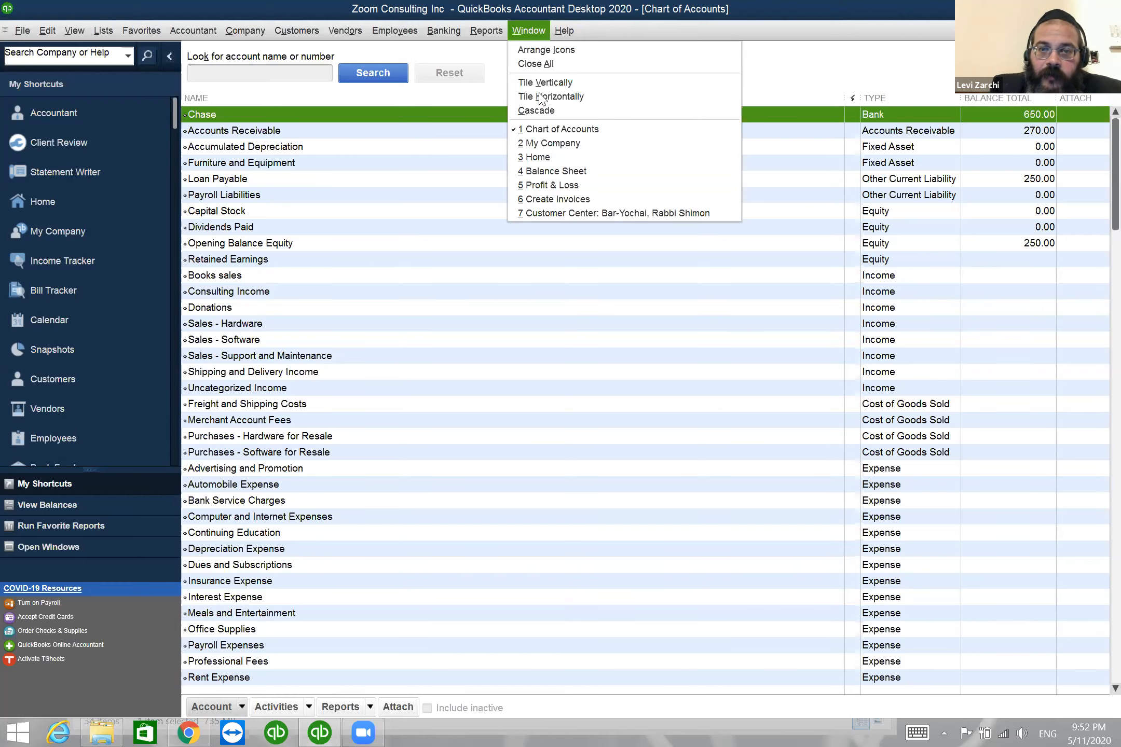
left_click(541, 186)
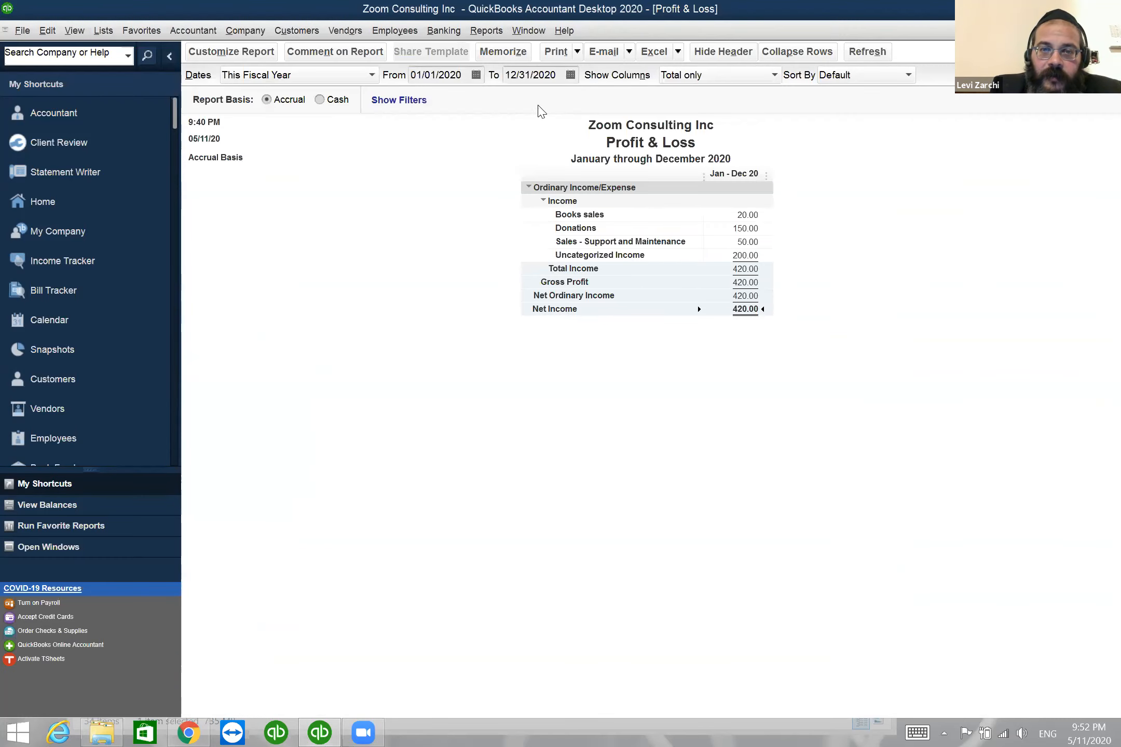
left_click(517, 34)
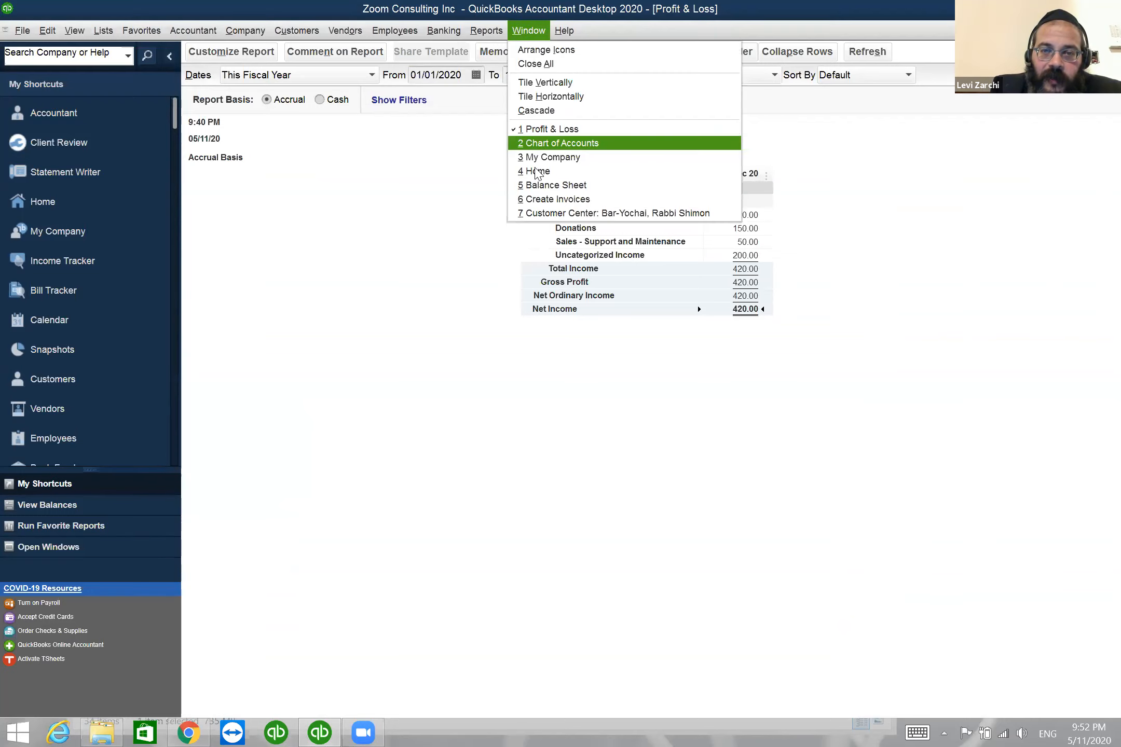
left_click(627, 188)
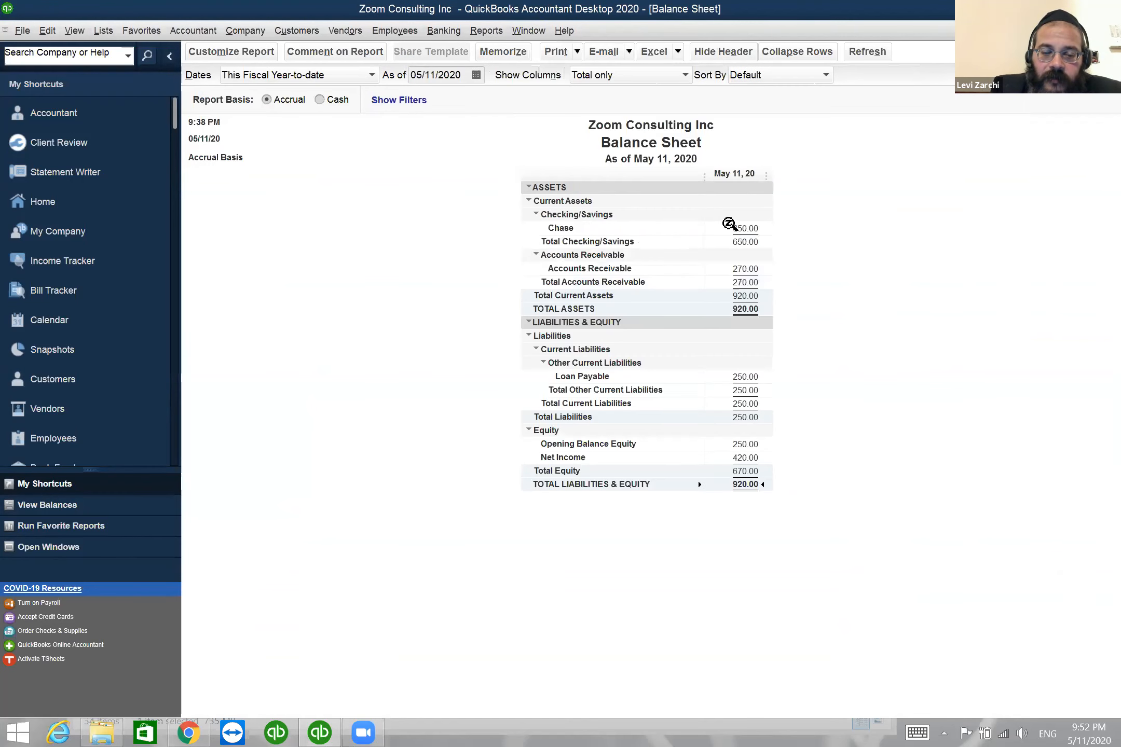
key("Escape")
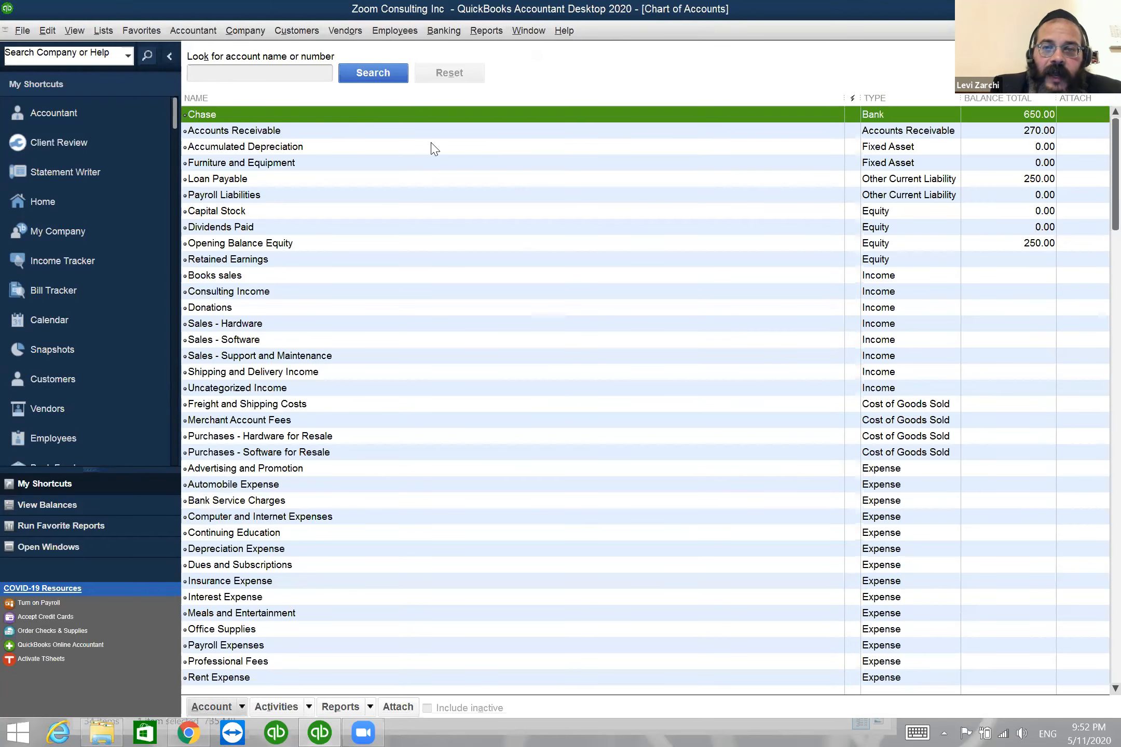
left_click(650, 150)
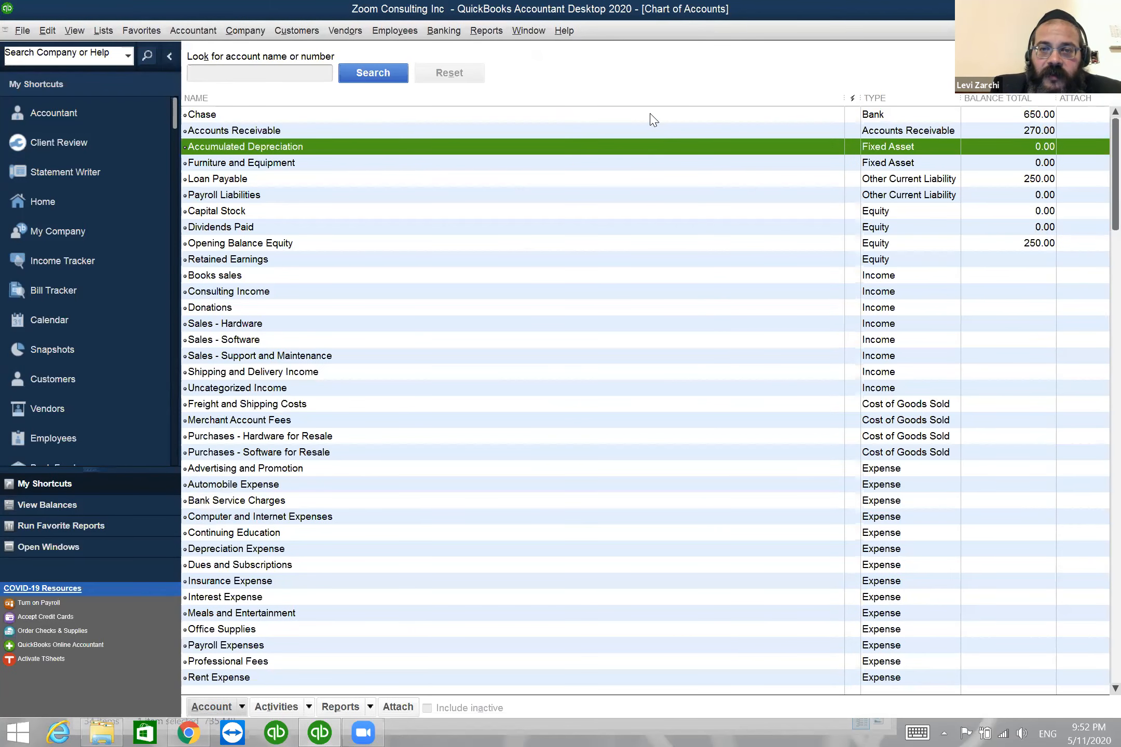
left_click(654, 116)
key("Down")
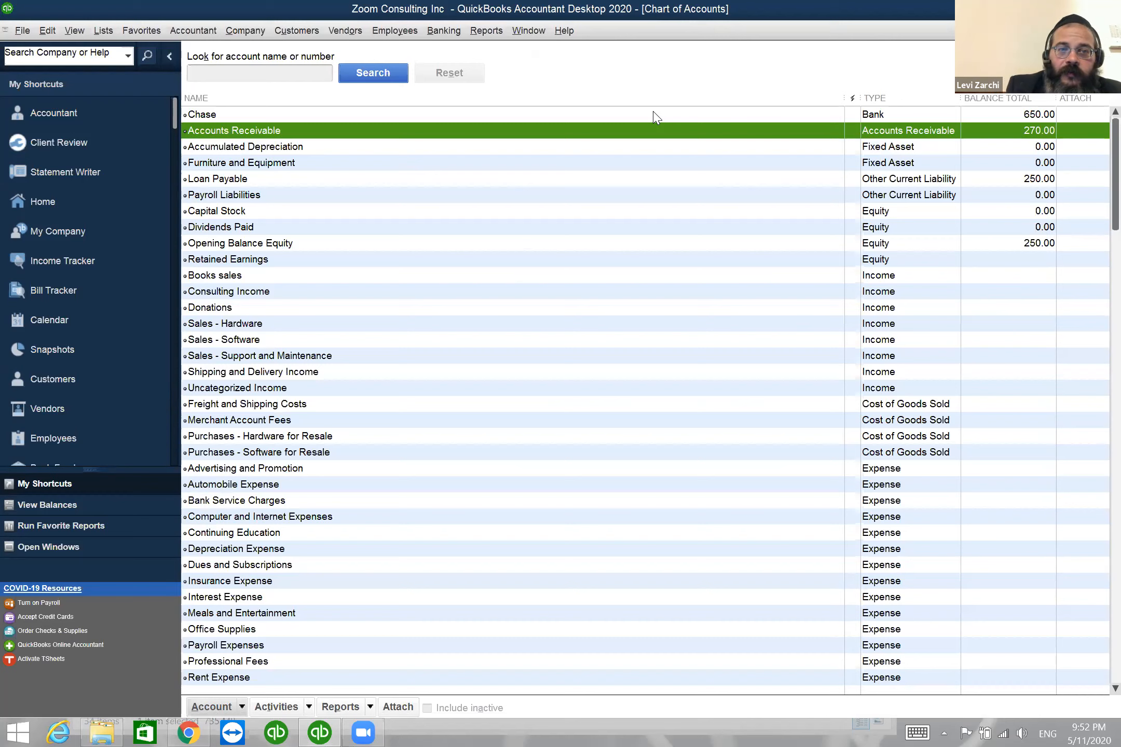
left_click(655, 117)
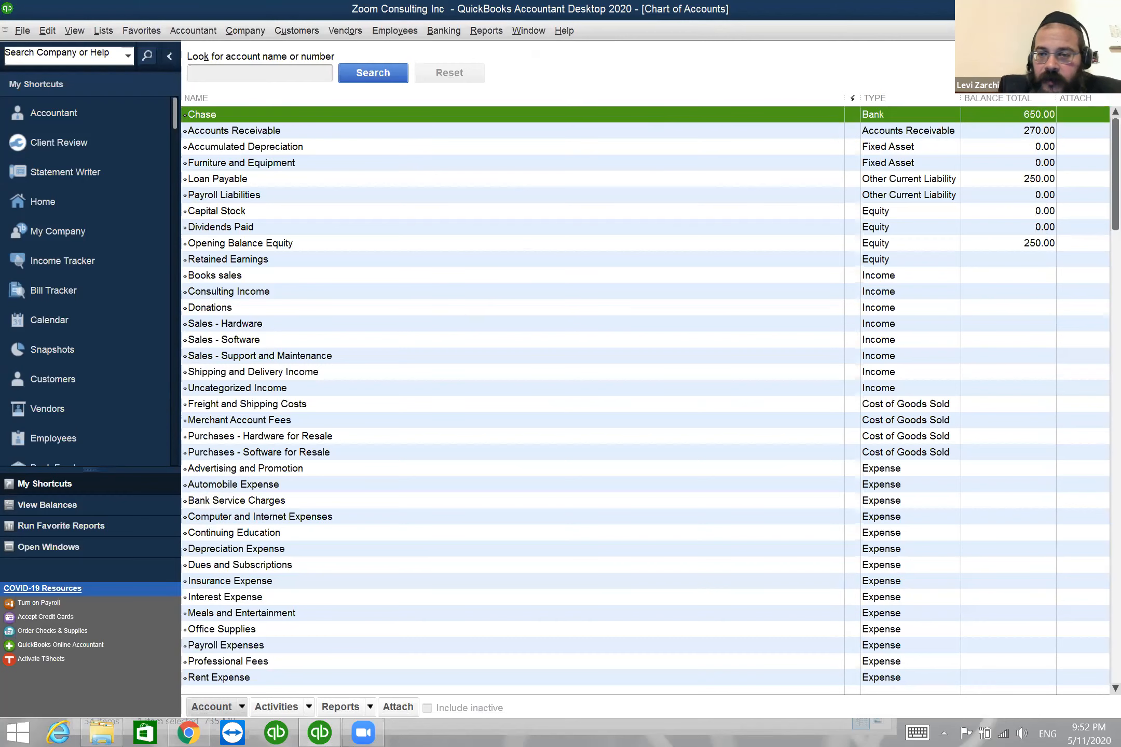
left_click(1011, 221)
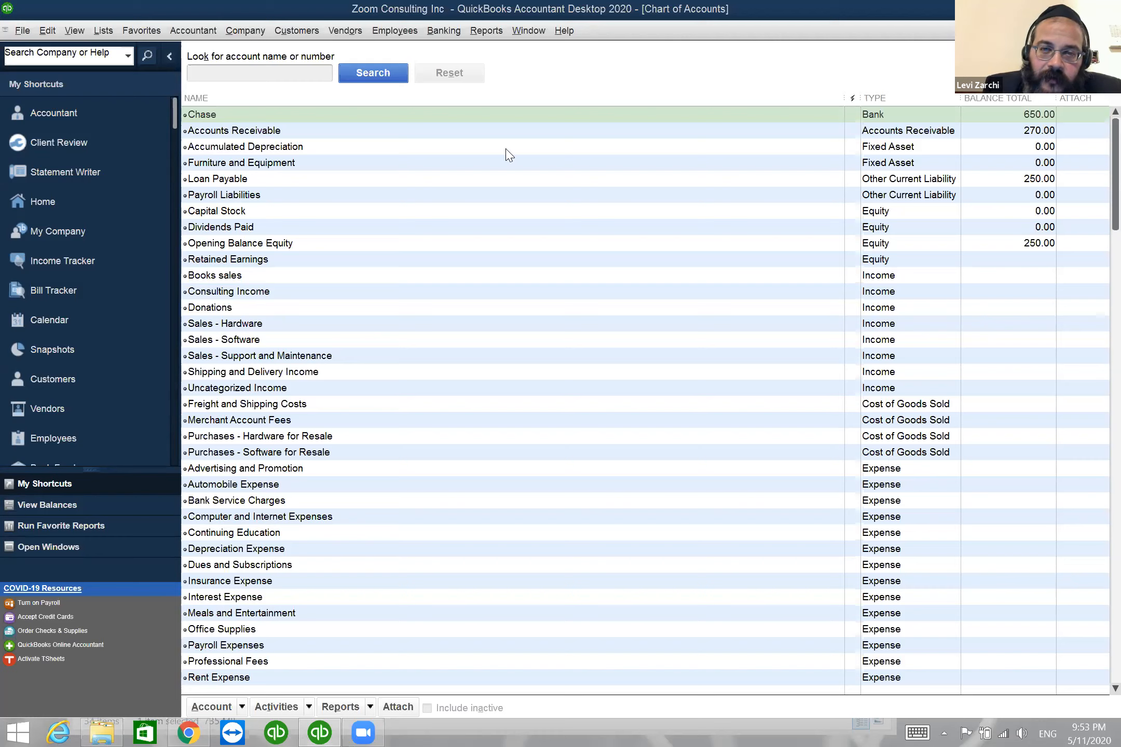
- View the Chase register from the Chart of Accounts and through Use Register, close it, and open it again from the account list
left_click(400, 121)
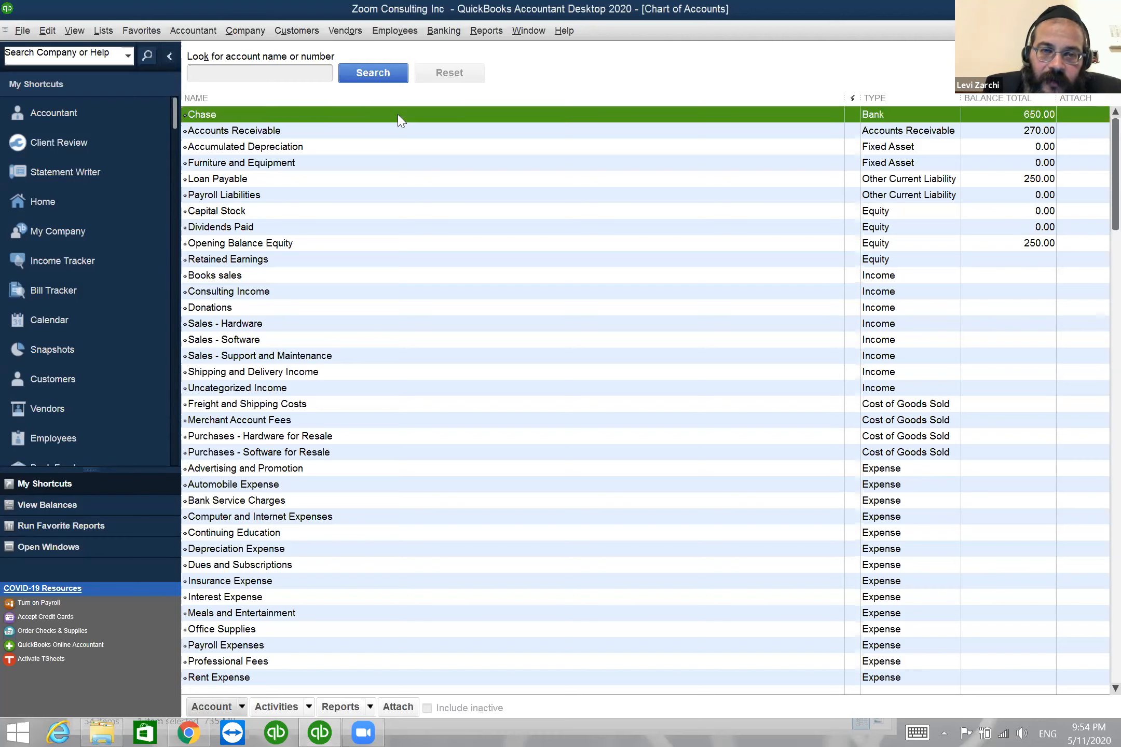
double_click(401, 120)
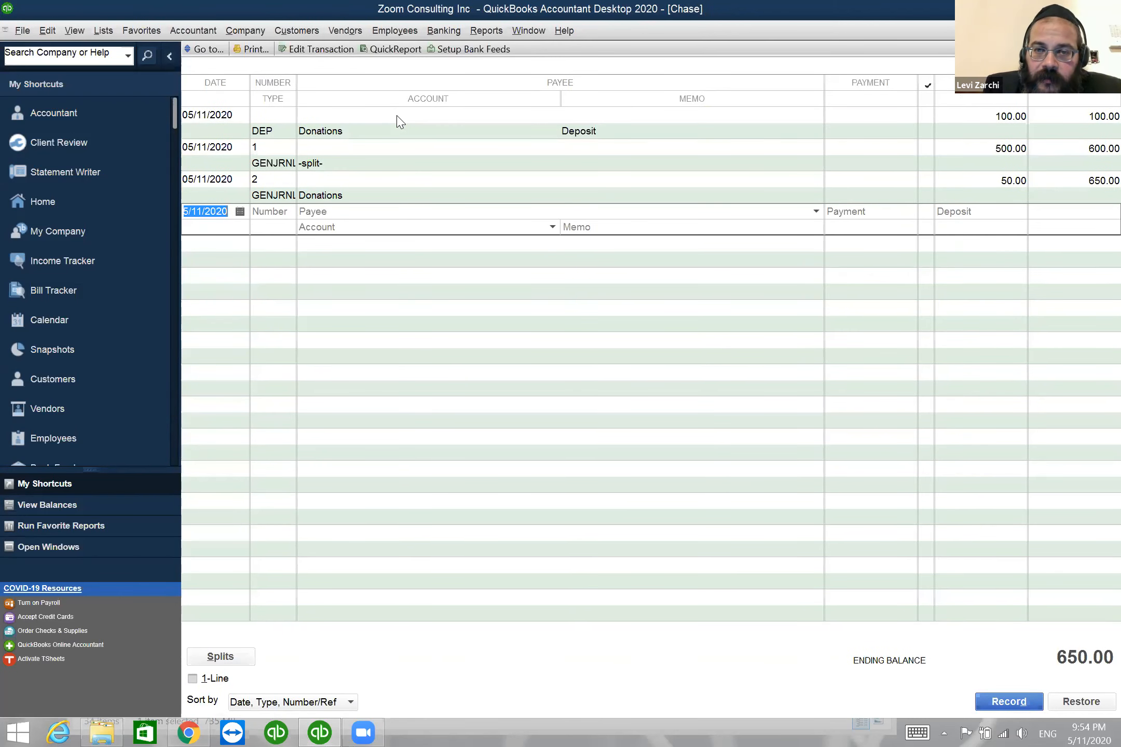
left_click(453, 33)
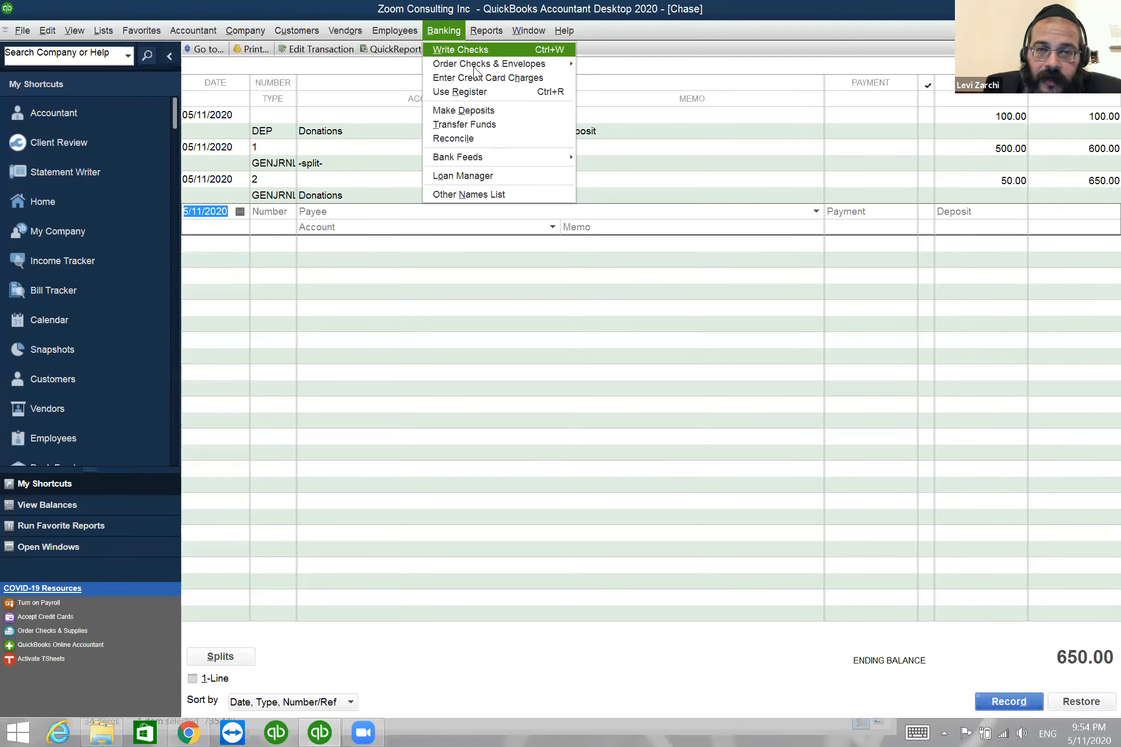
left_click(491, 95)
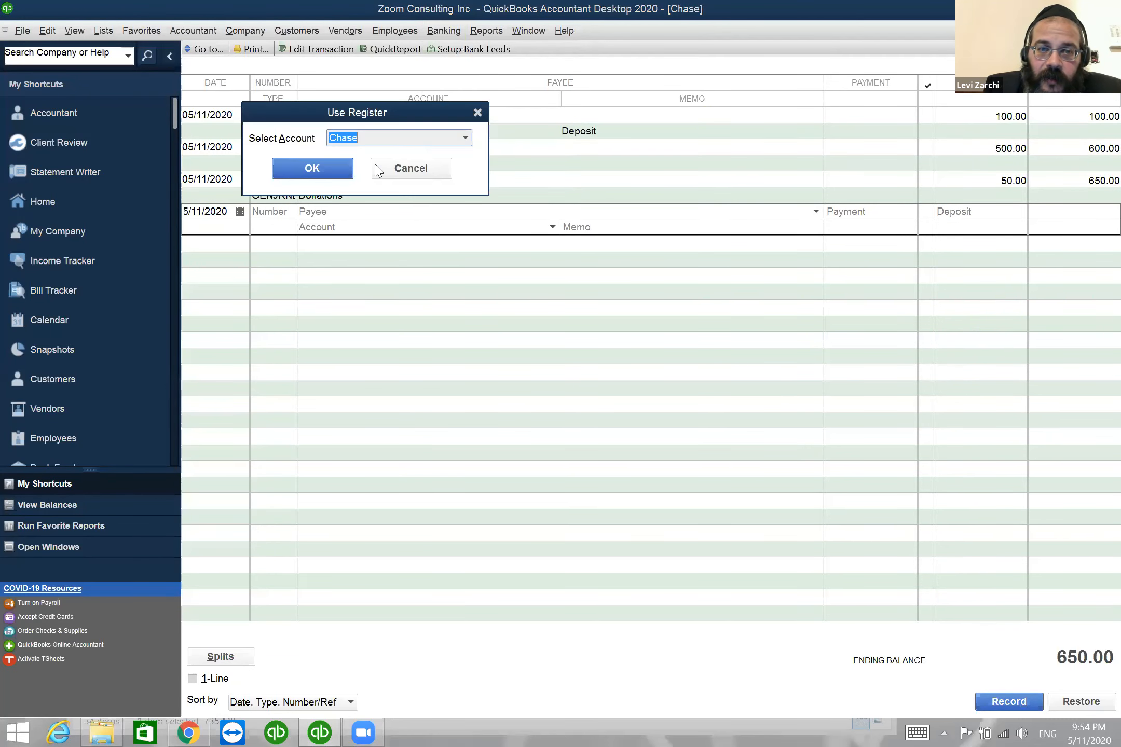
left_click(342, 173)
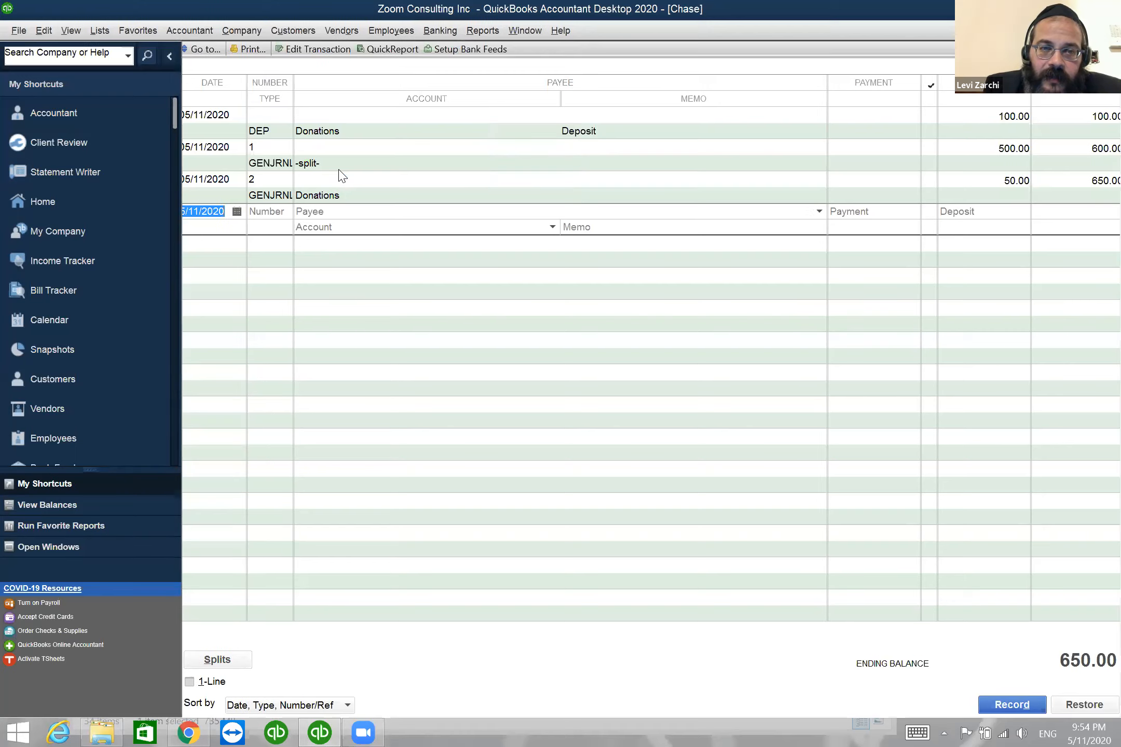
key("Escape")
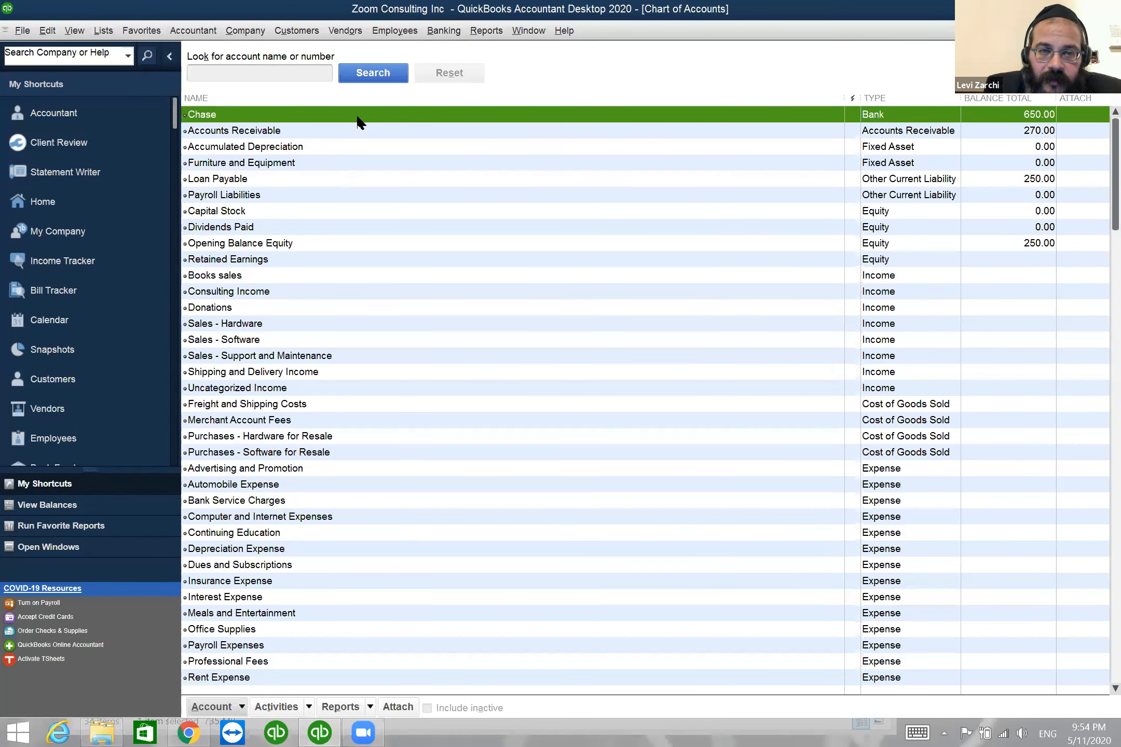
double_click(353, 115)
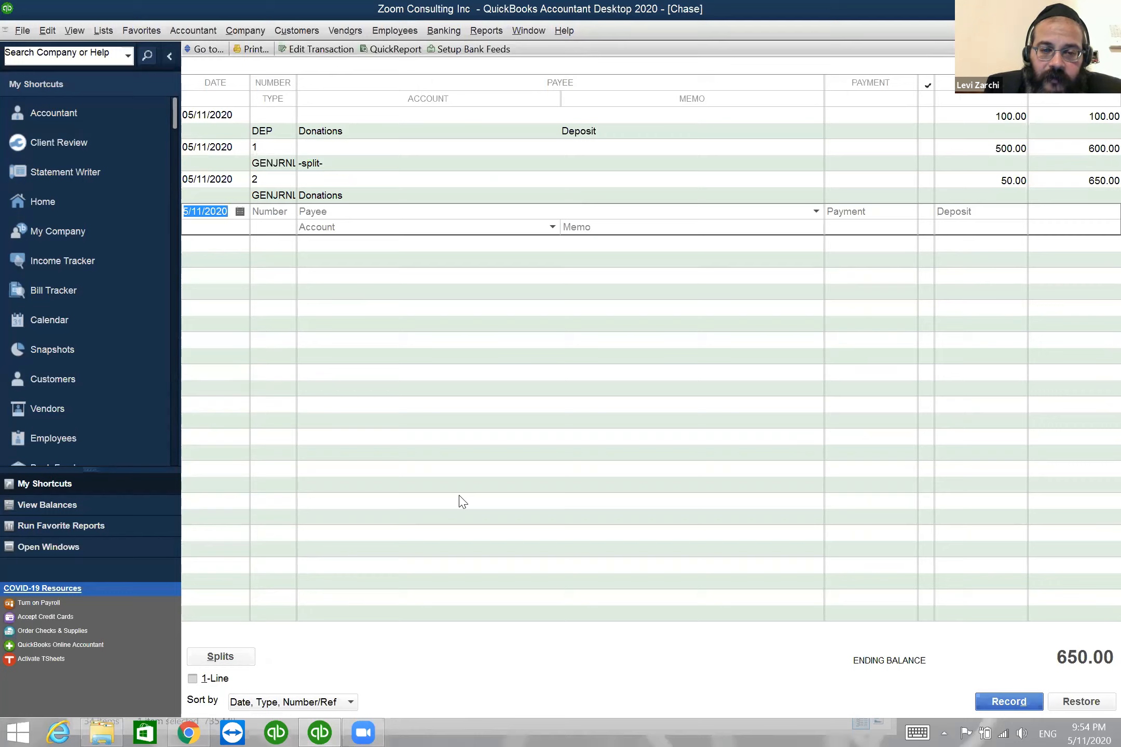
key("Tab")
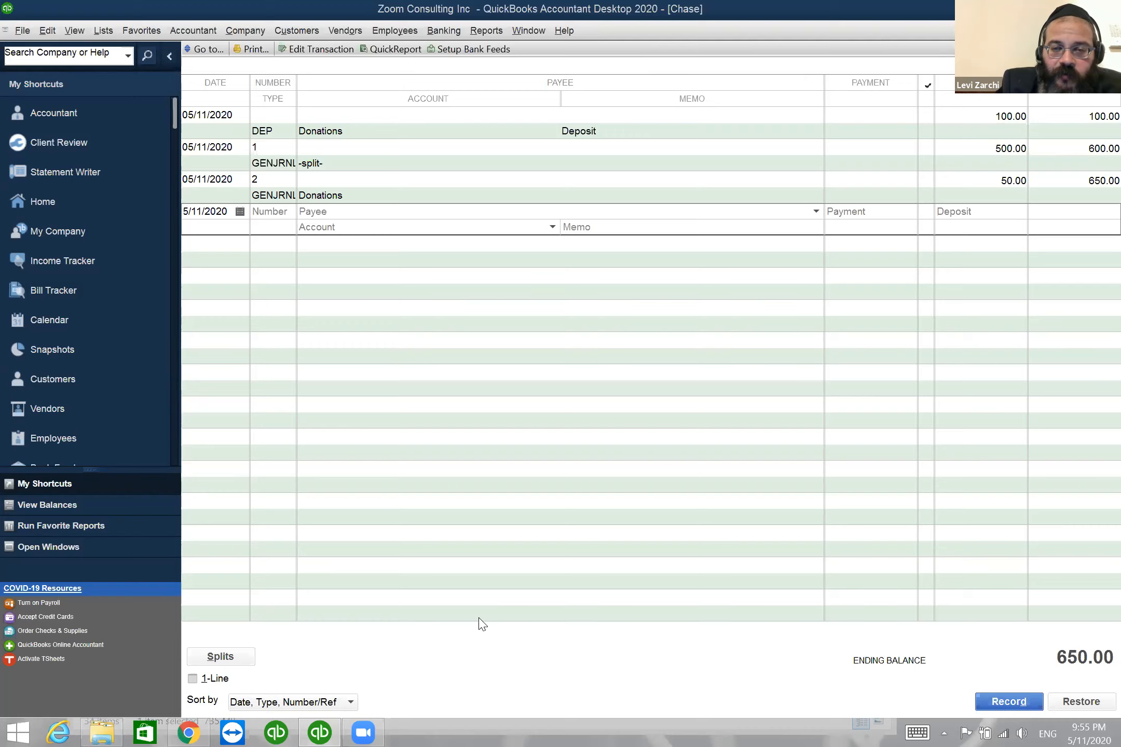
- Bring up the open Balance Sheet report and switch its report basis to Cash
left_click(527, 32)
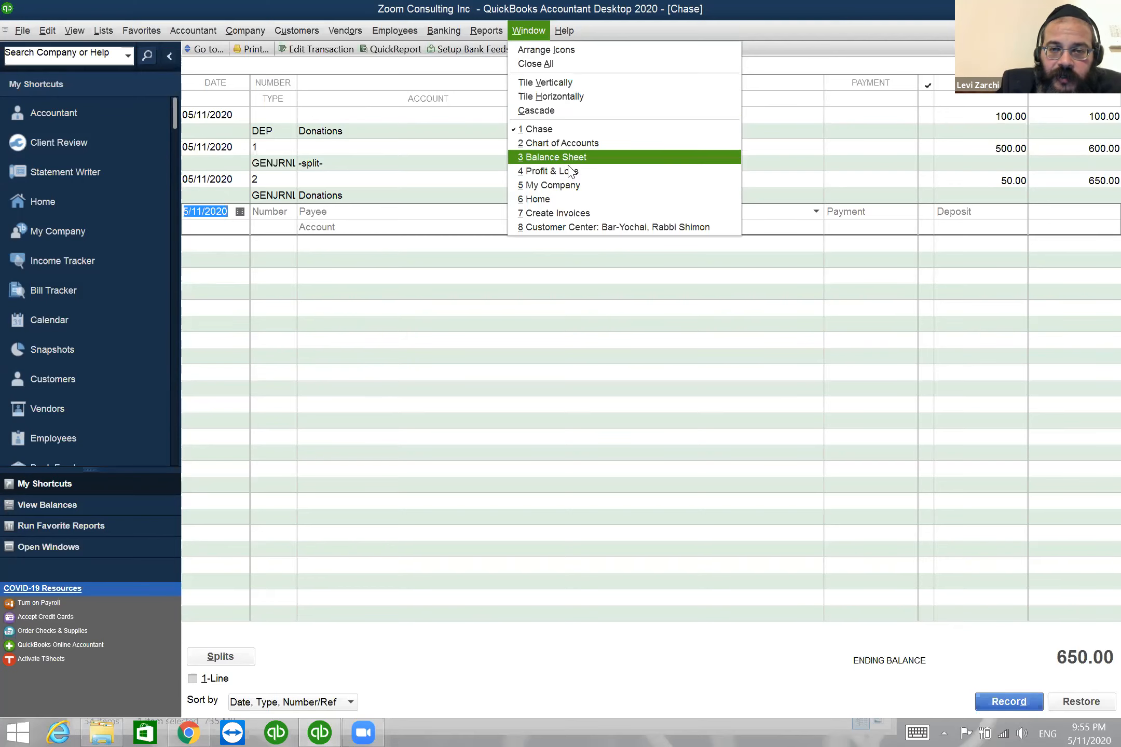
left_click(571, 158)
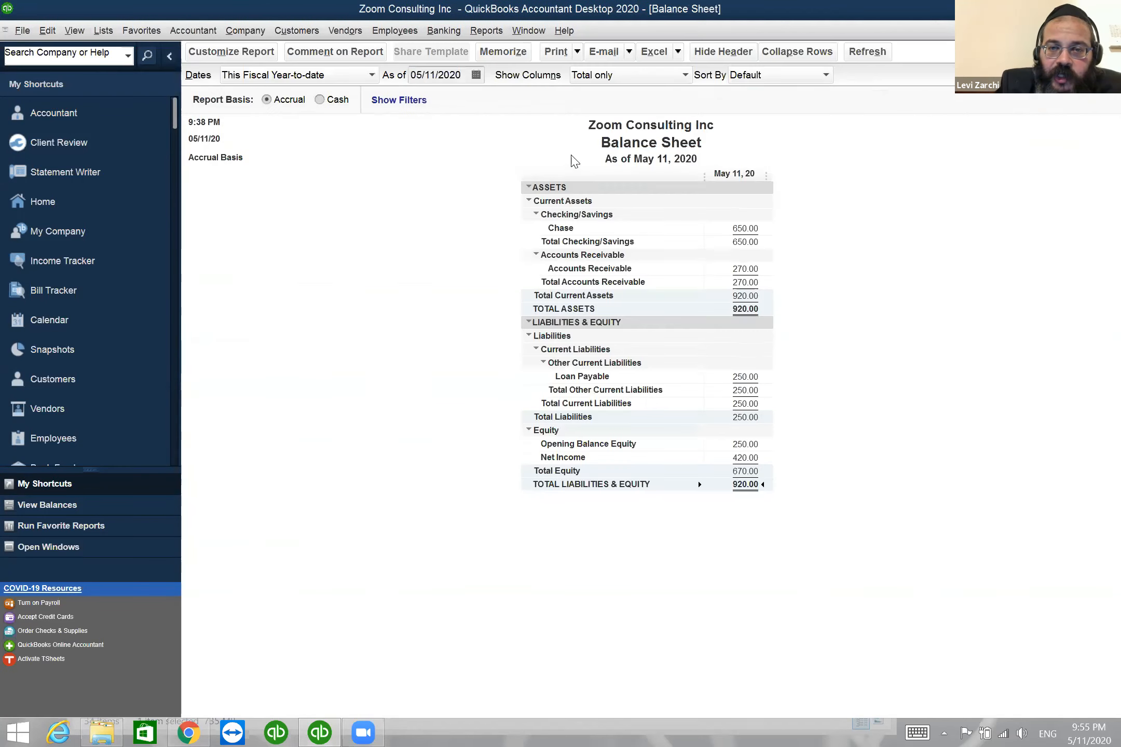
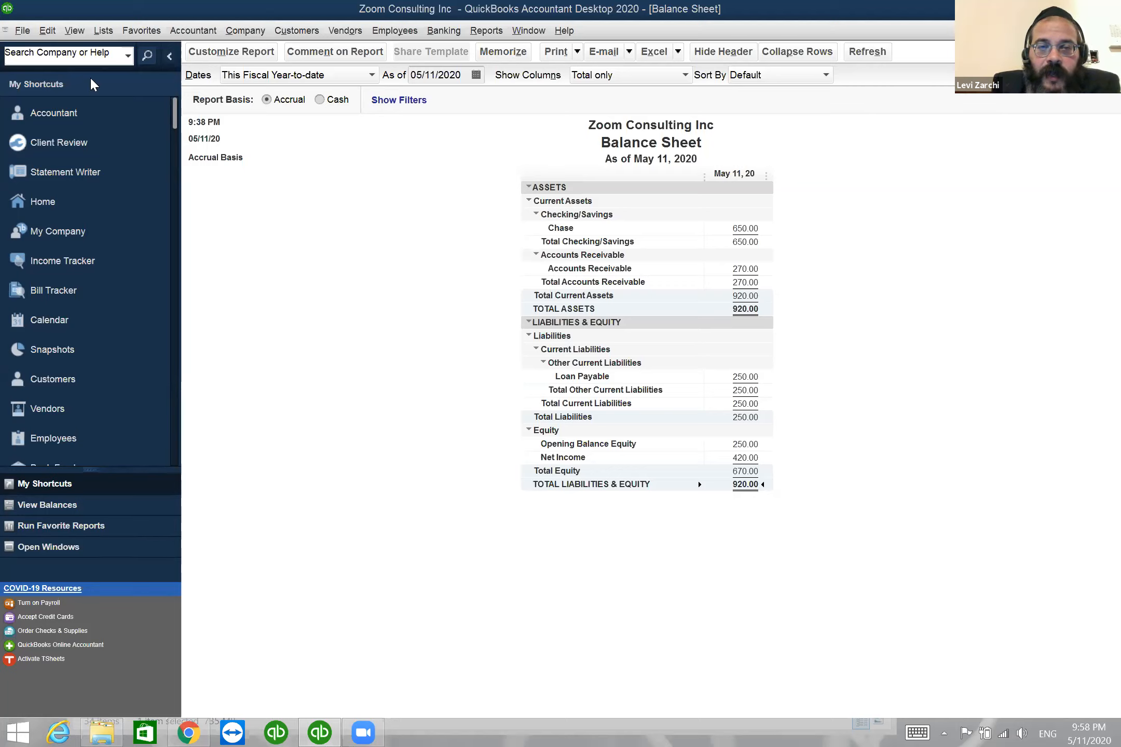
left_click(326, 99)
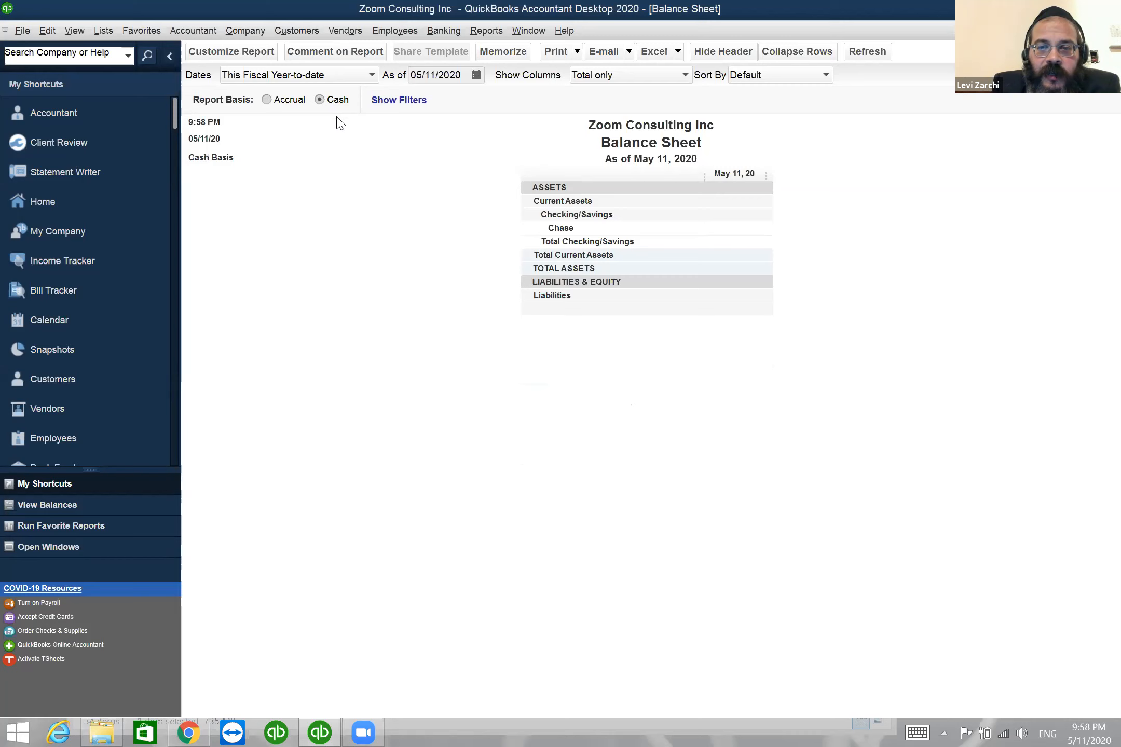
- Bring up the open Profit & Loss report and switch its report basis to Cash
left_click(527, 31)
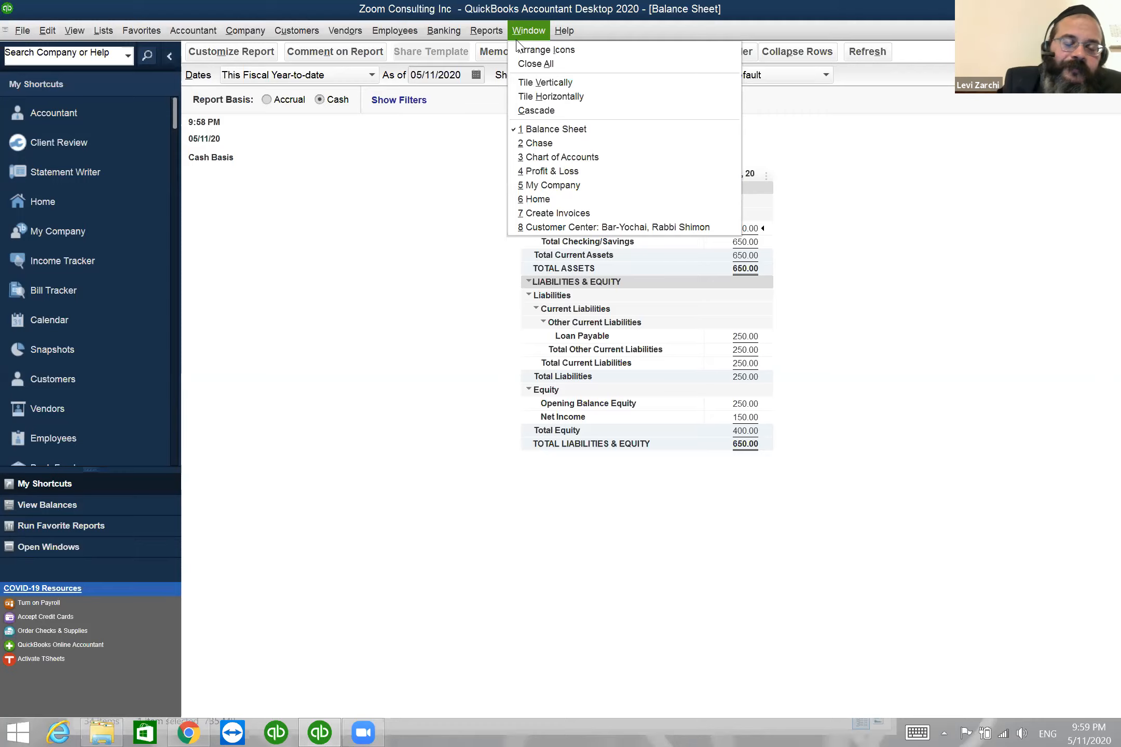
key("Left")
mouse_move(520, 37)
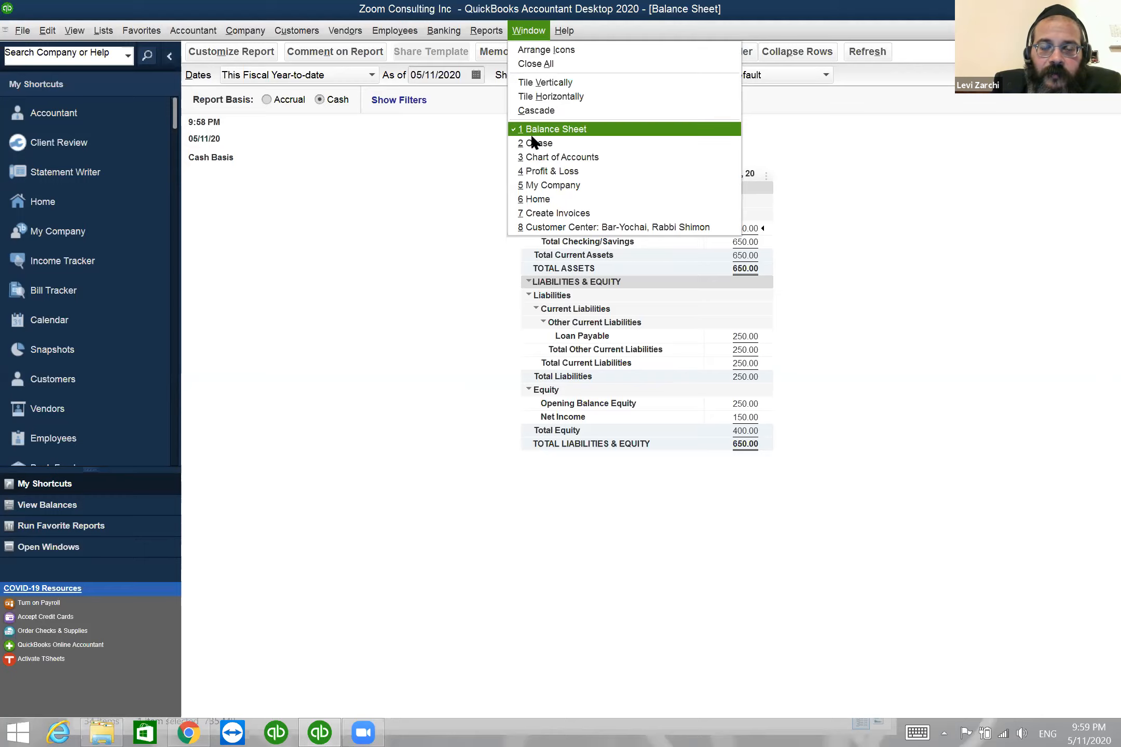
left_click(535, 175)
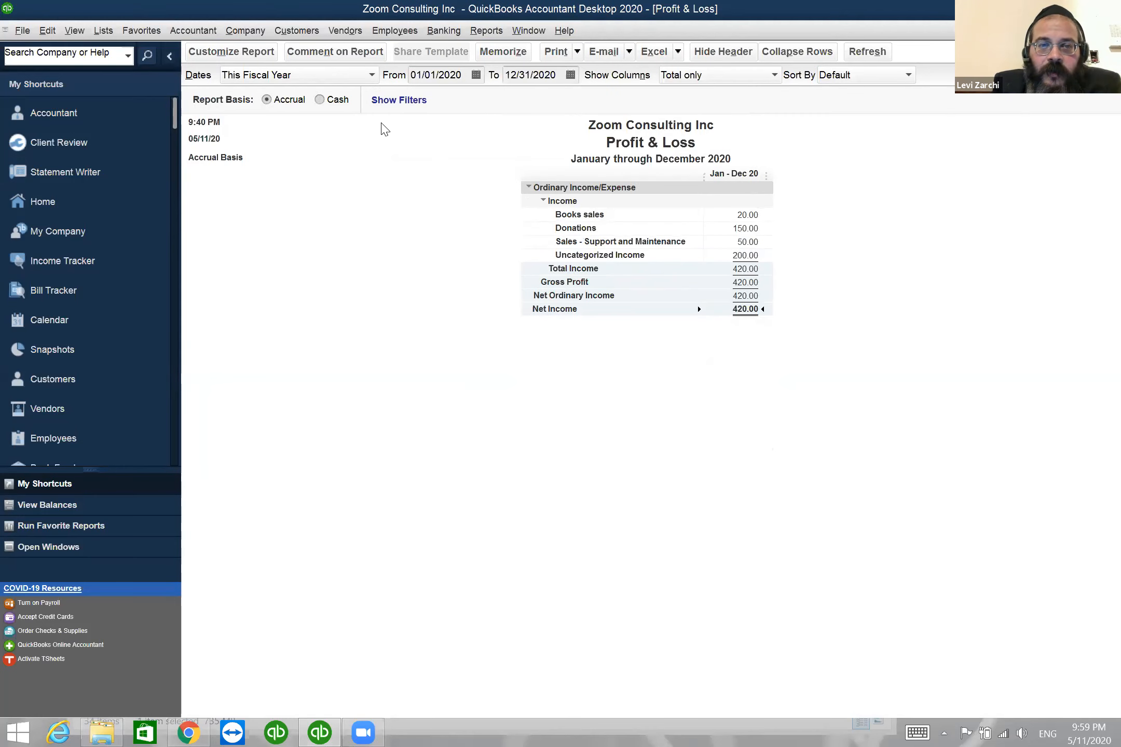
left_click(325, 100)
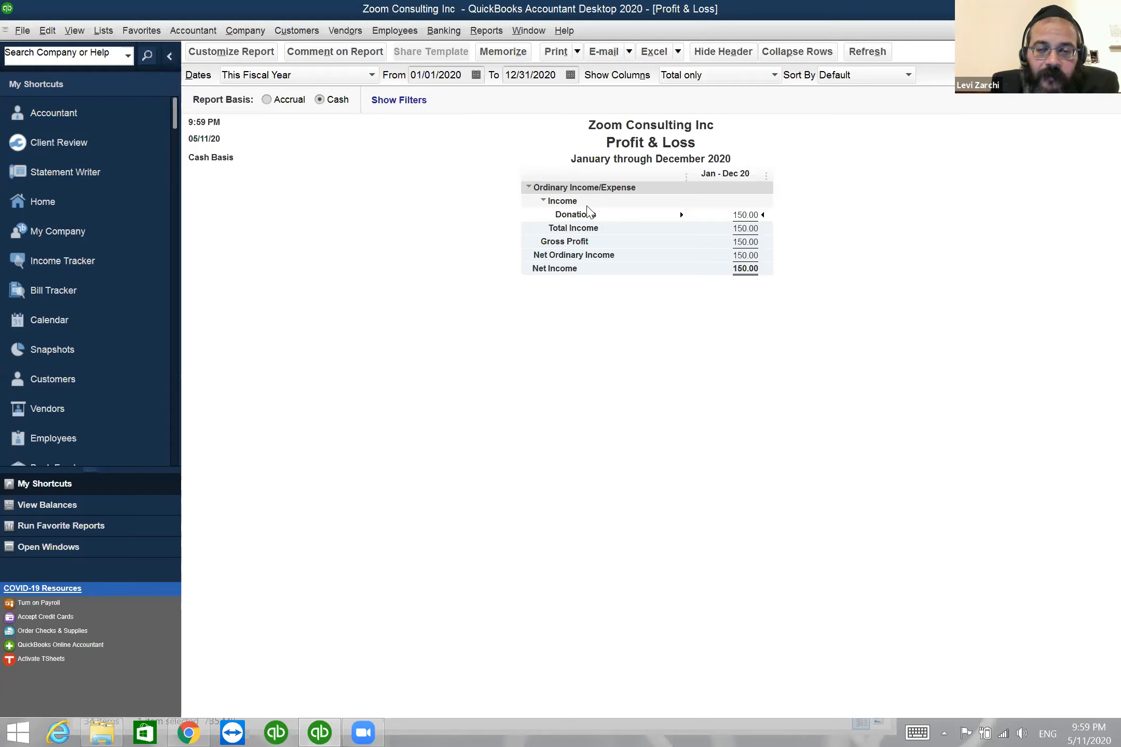
- Examine the Transaction Journal of general journal entry 1 from the Chase register, and close the report
left_click(521, 30)
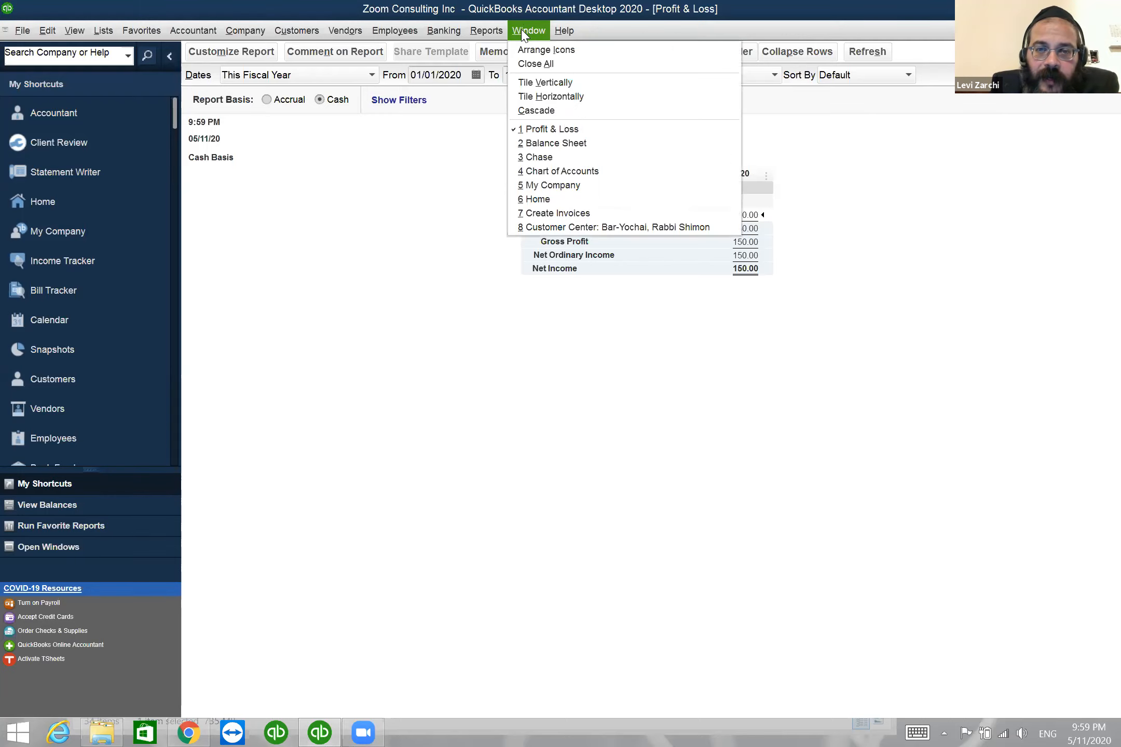
left_click(598, 159)
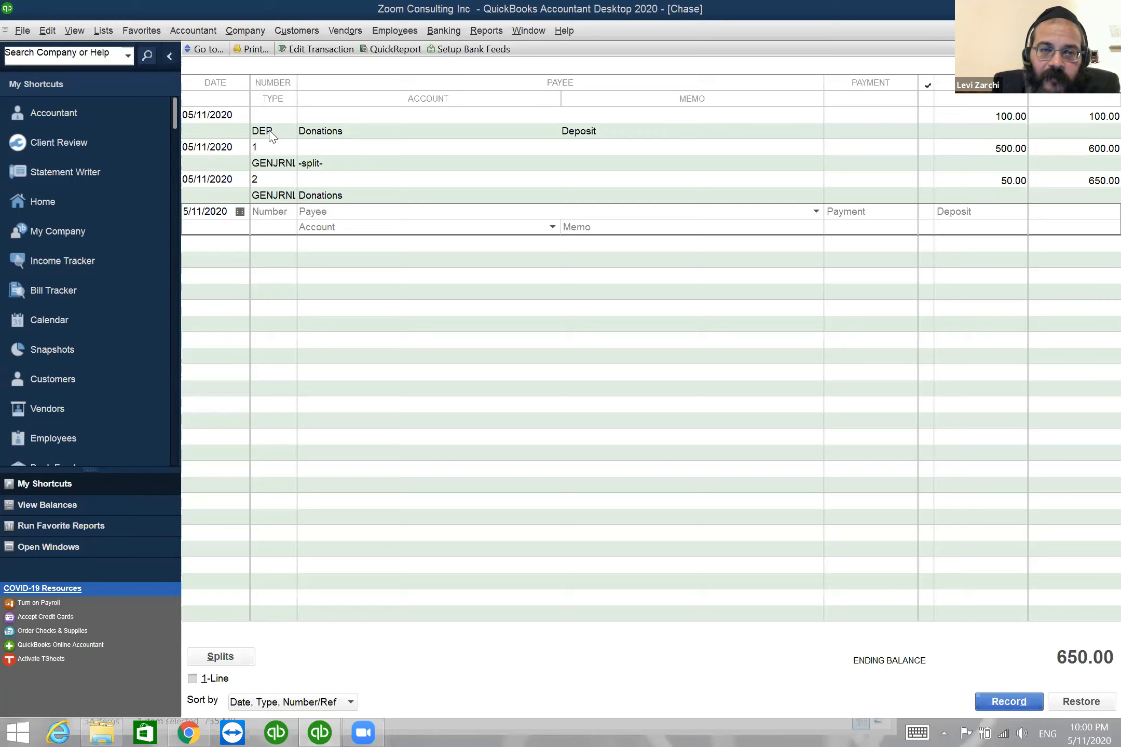
left_click(266, 168)
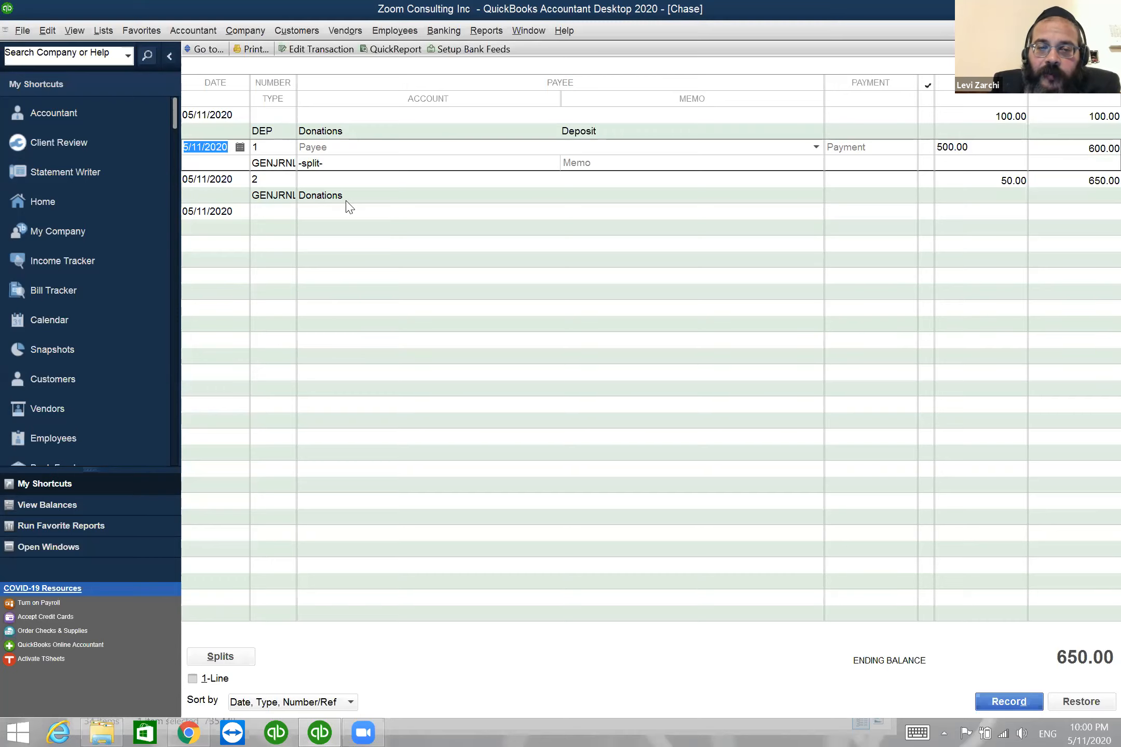
left_click(394, 150)
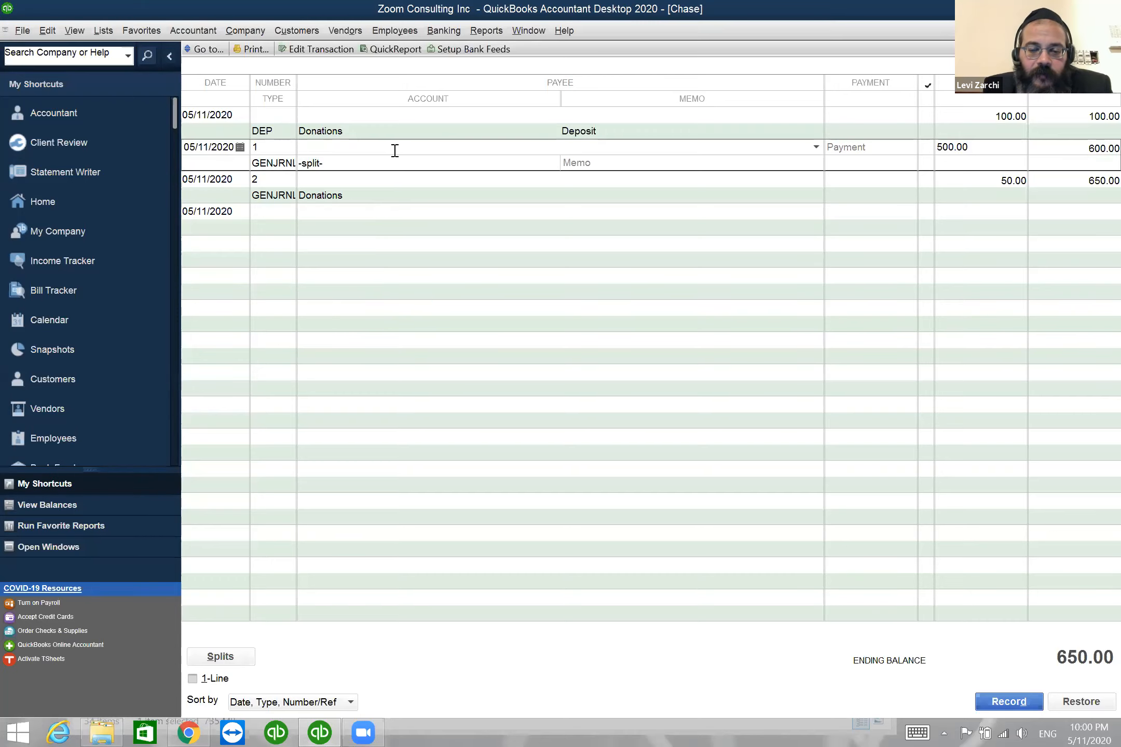
key("ctrl+y")
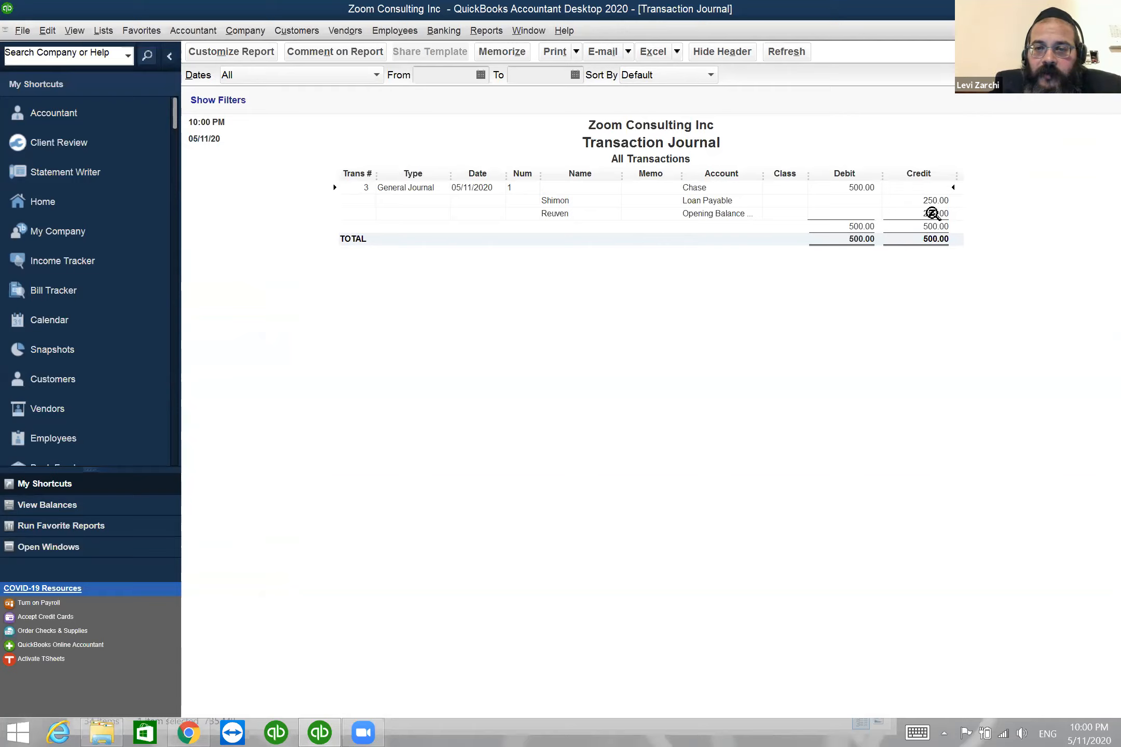
left_click(946, 201)
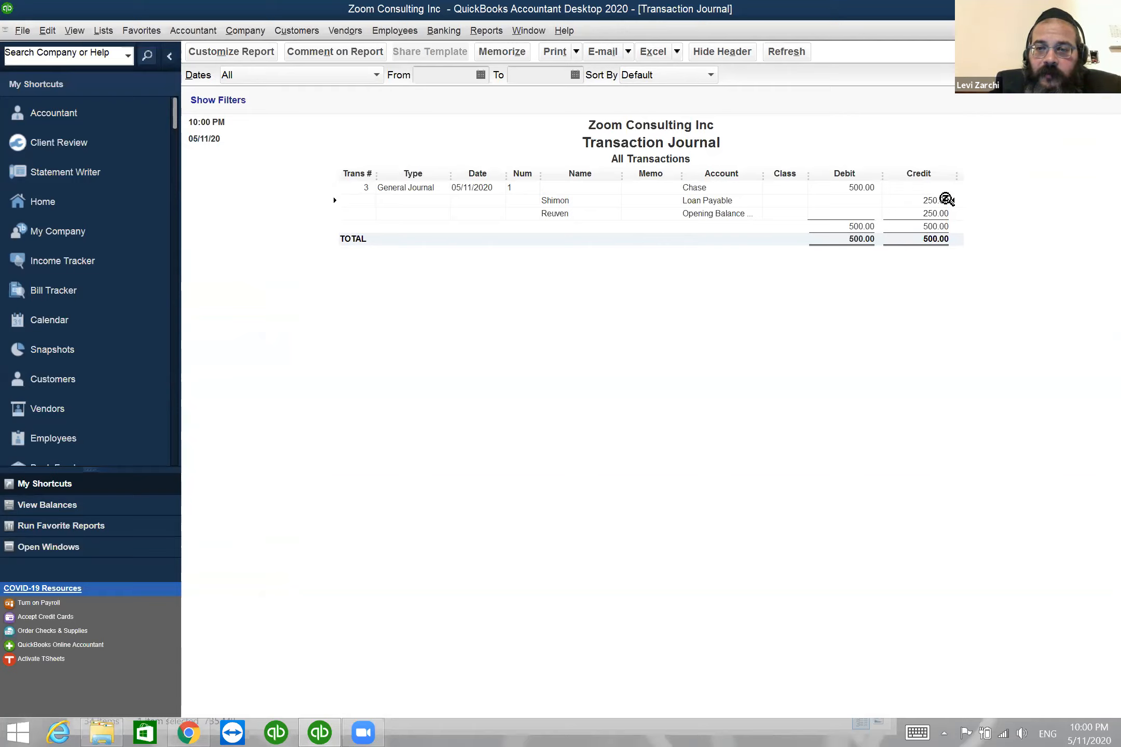
left_click(874, 188)
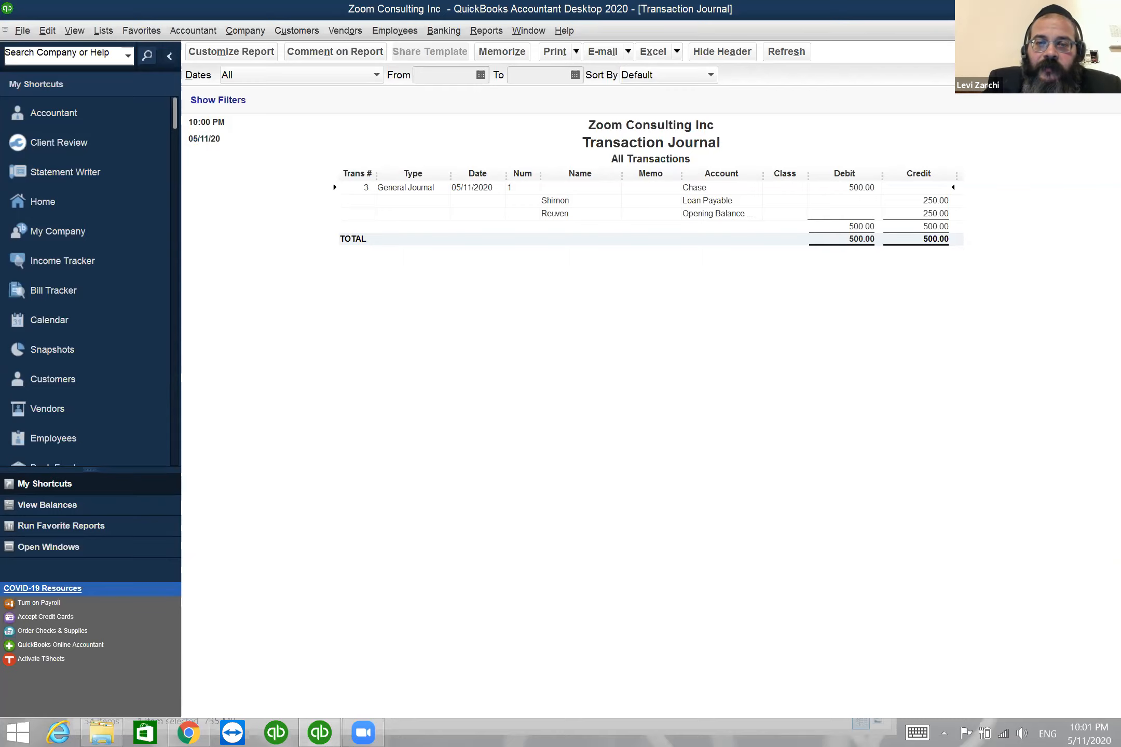
left_click(1111, 31)
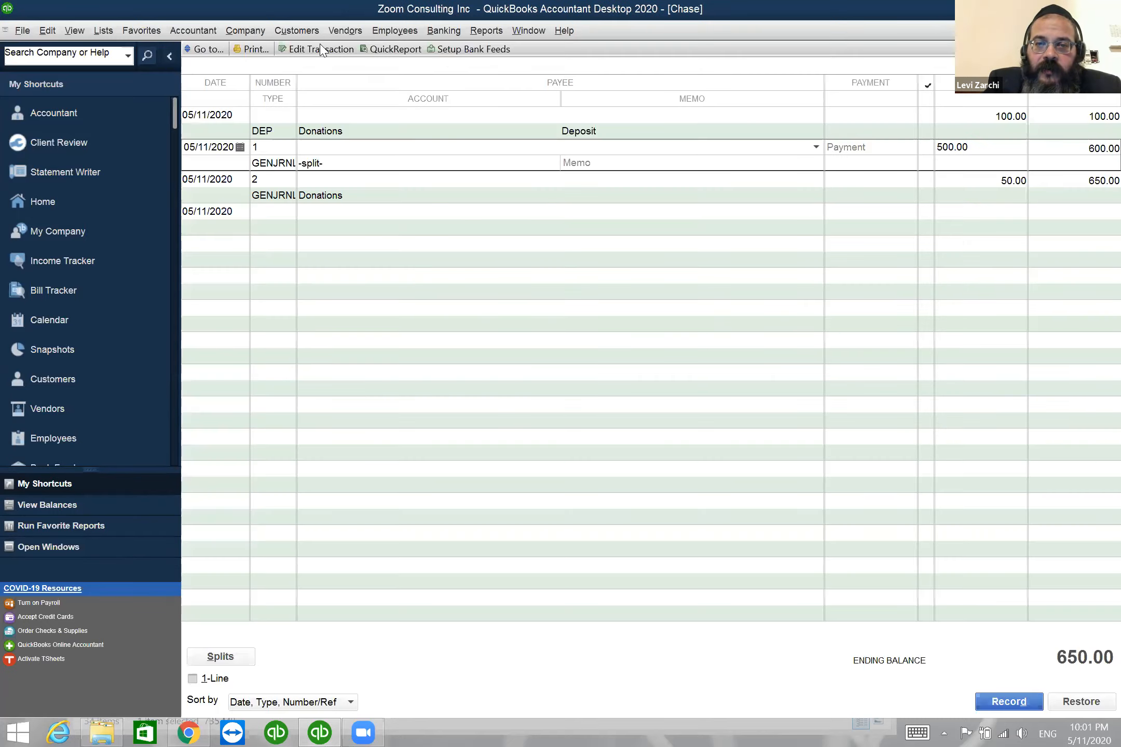
- Review the cash-basis Profit & Loss report and the Opening Balance Equity and Net Income lines of the Balance Sheet
left_click(519, 30)
mouse_move(502, 33)
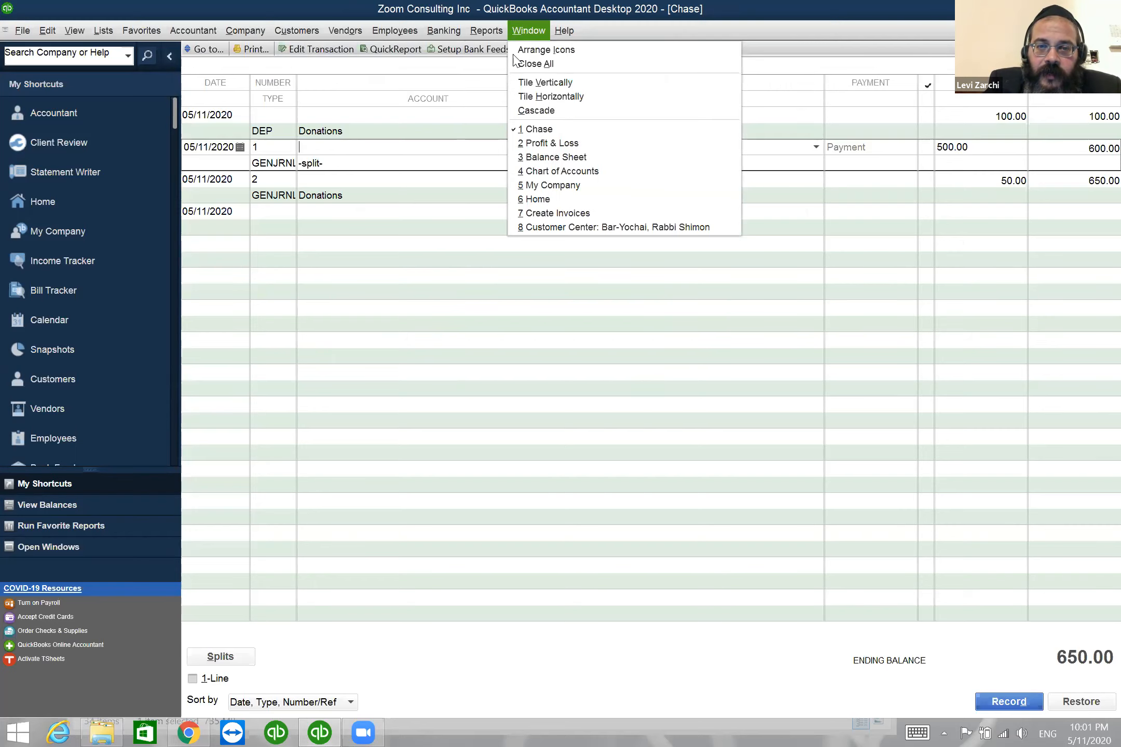
left_click(542, 143)
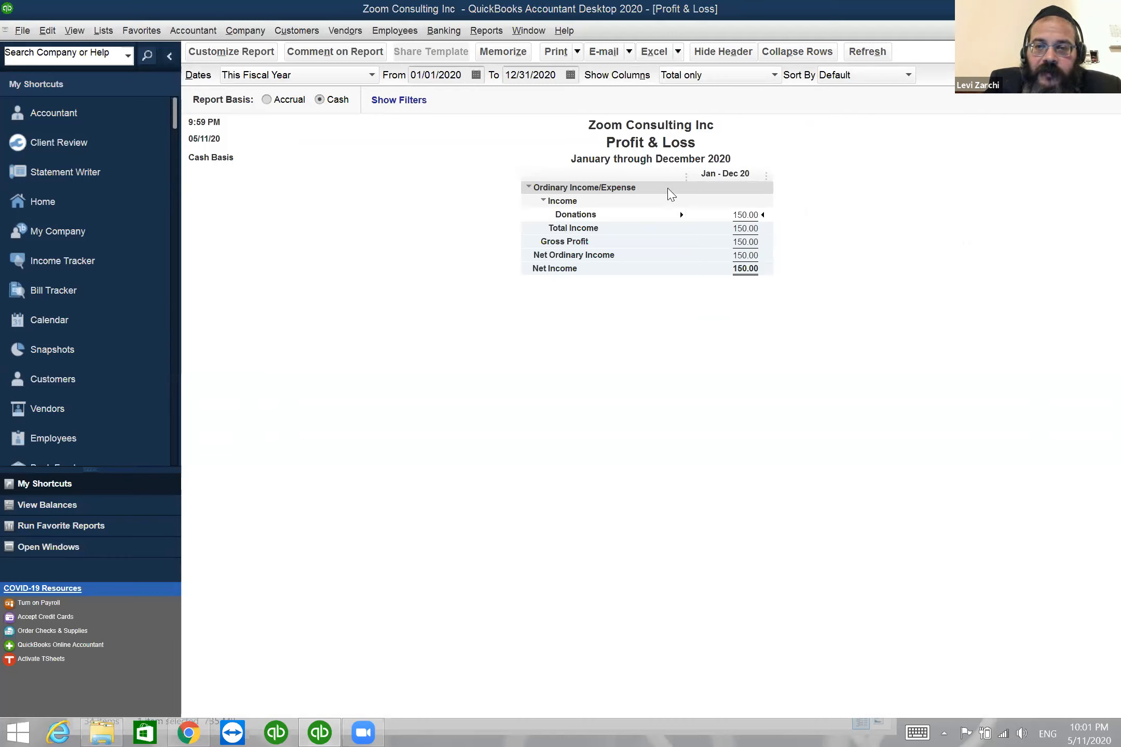
left_click(529, 30)
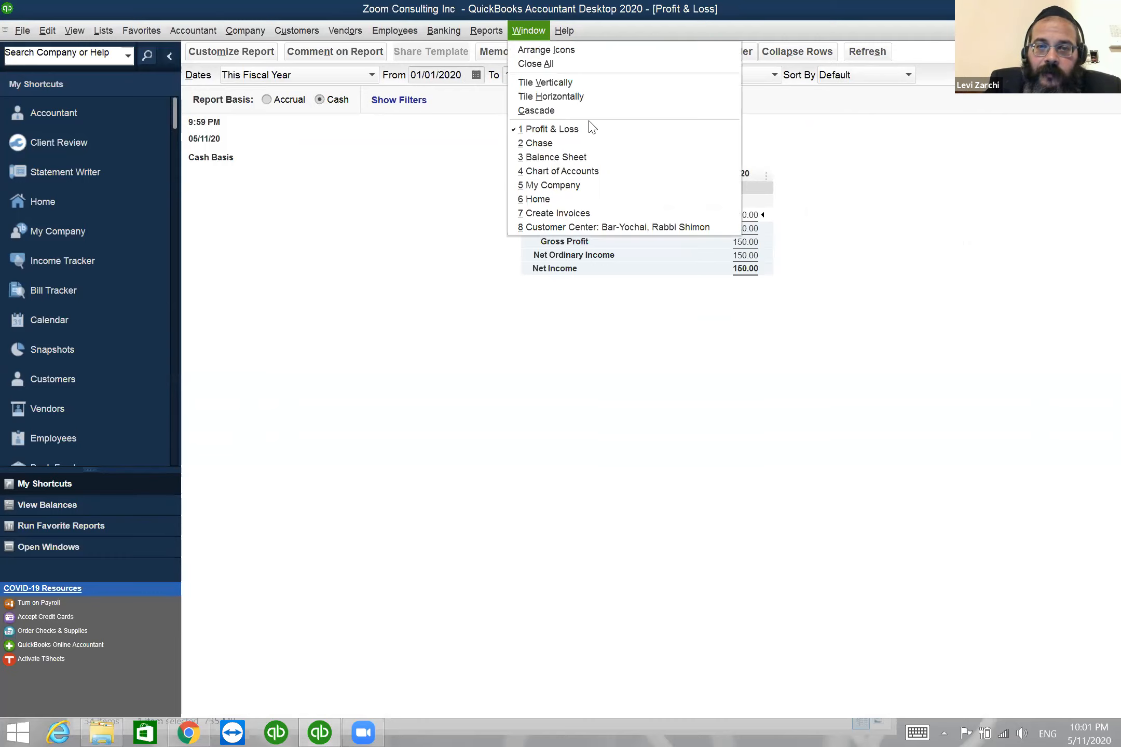
left_click(595, 157)
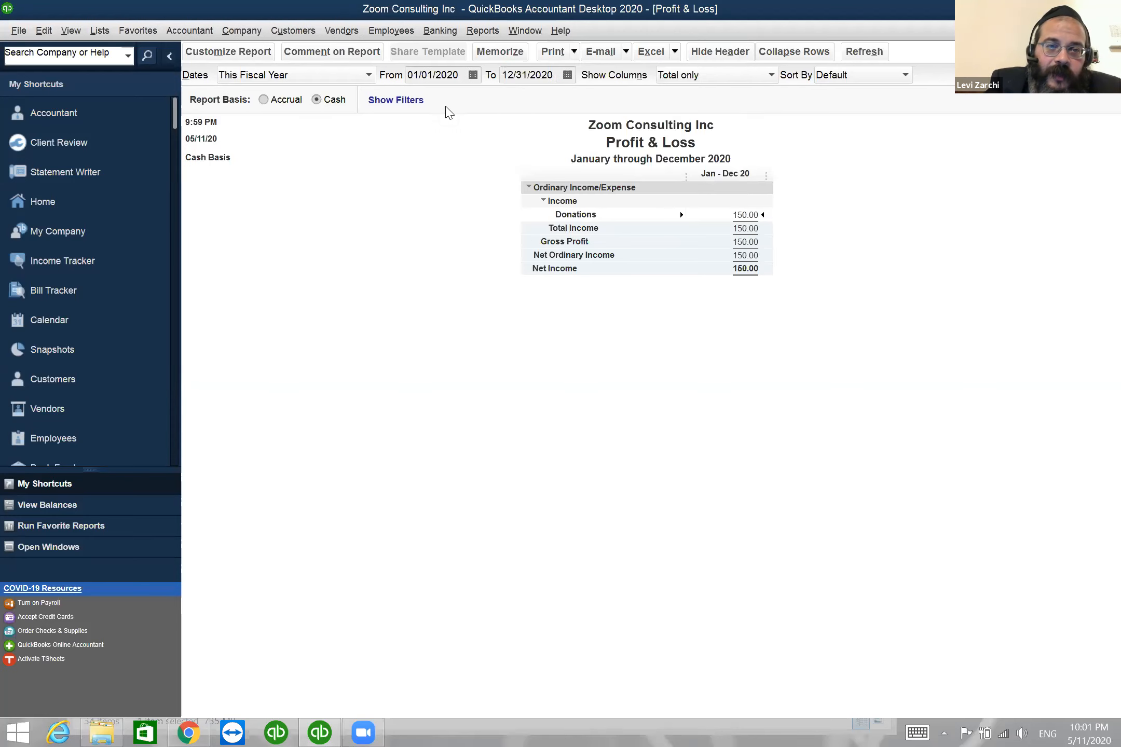
left_click(661, 416)
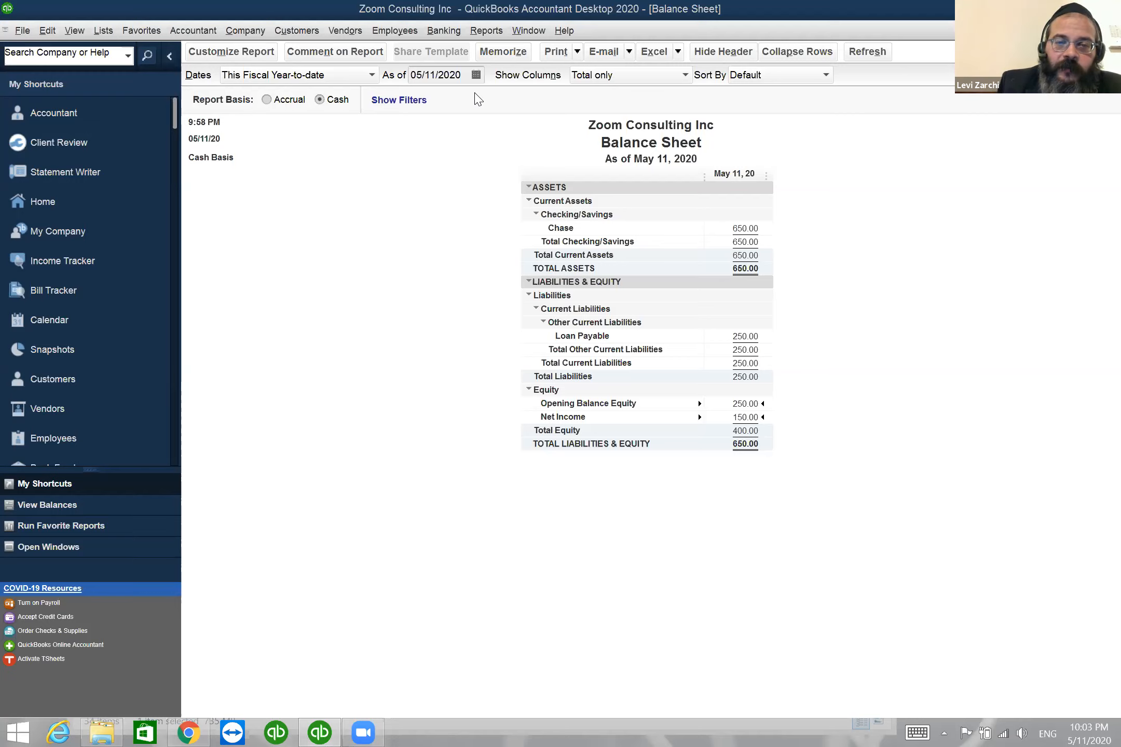
- Open the Customer Center, select the only active customer, and open a Receive Payments form for that customer
left_click(286, 33)
left_click(290, 50)
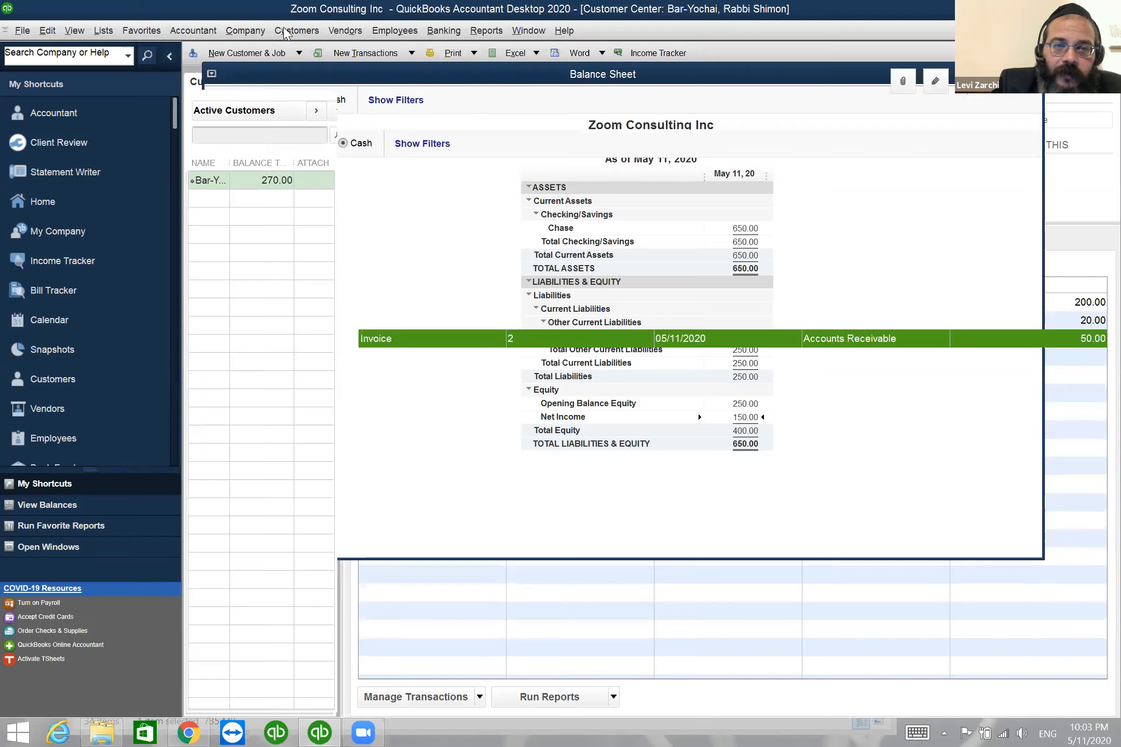
left_click(290, 32)
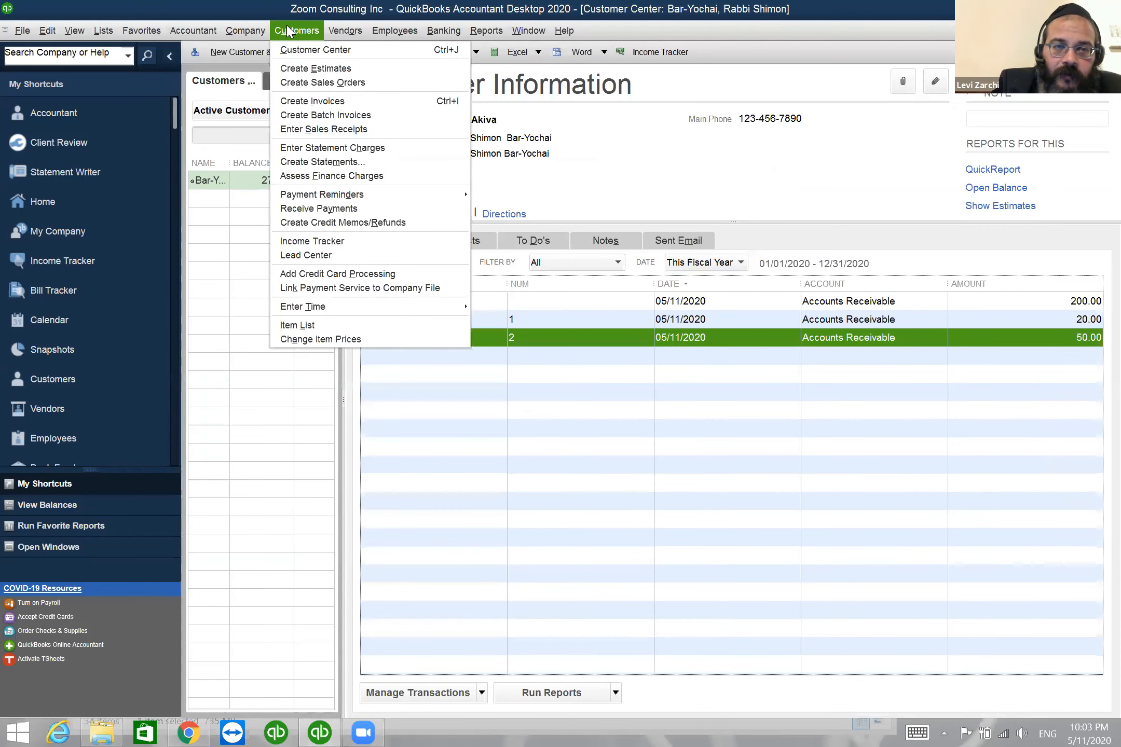
left_click(291, 50)
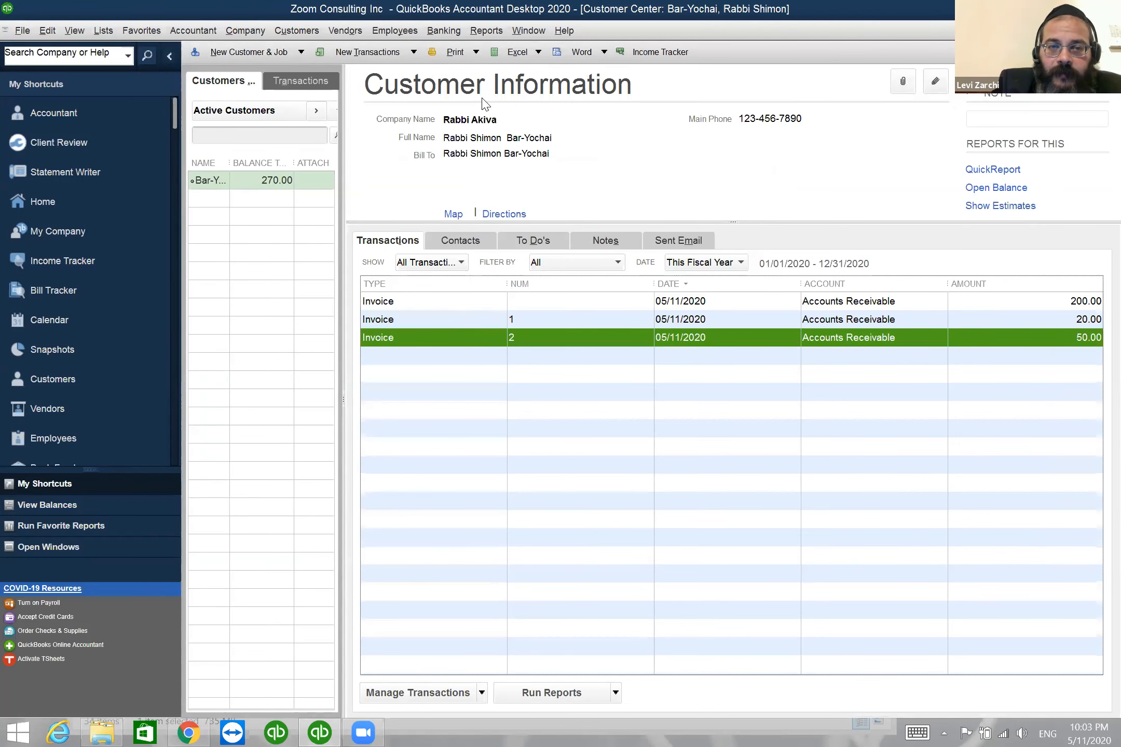
left_click(270, 182)
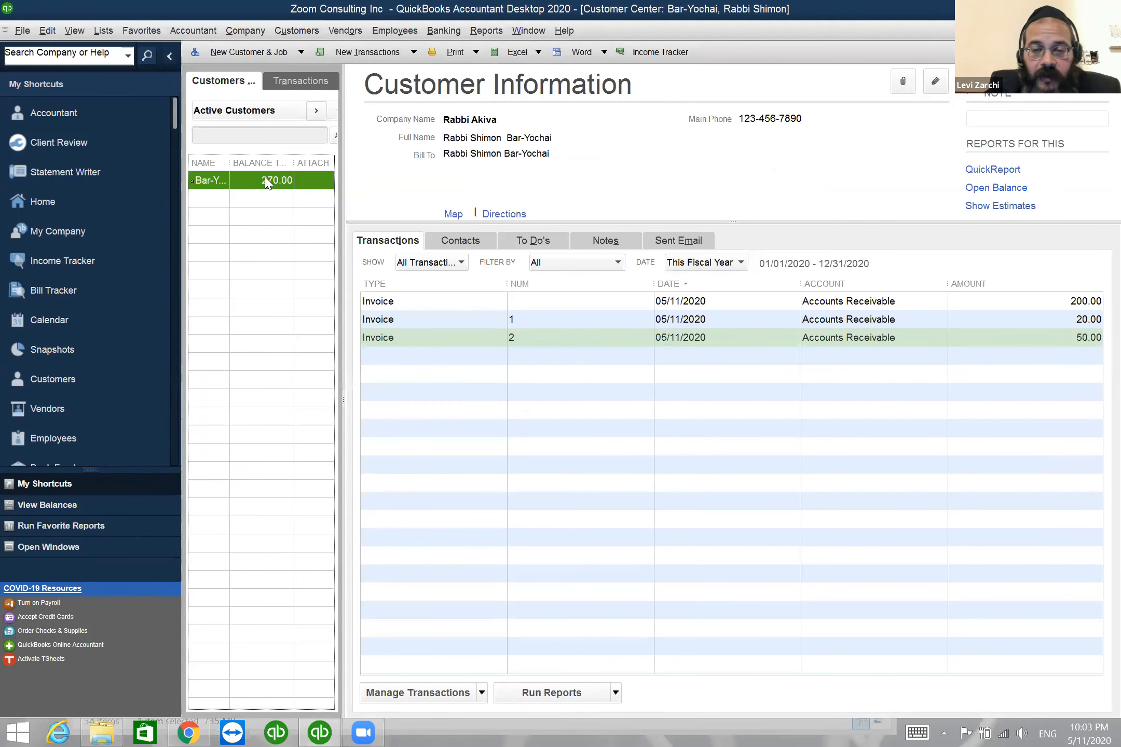
right_click(265, 187)
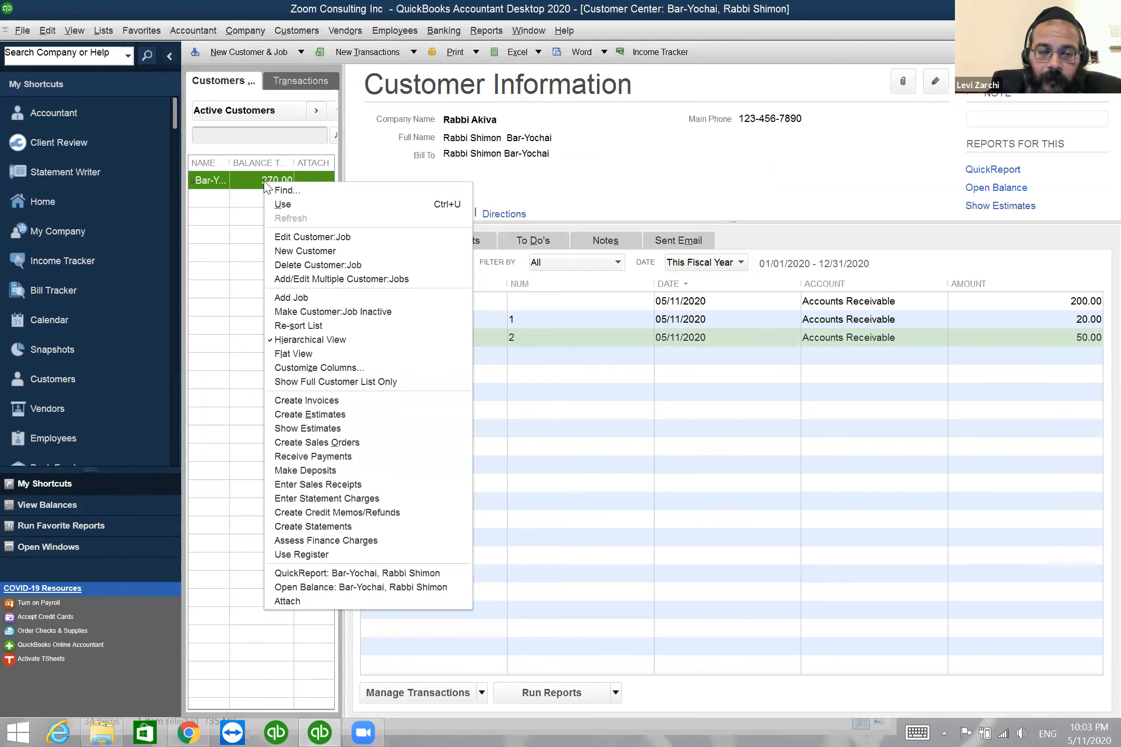
left_click(335, 459)
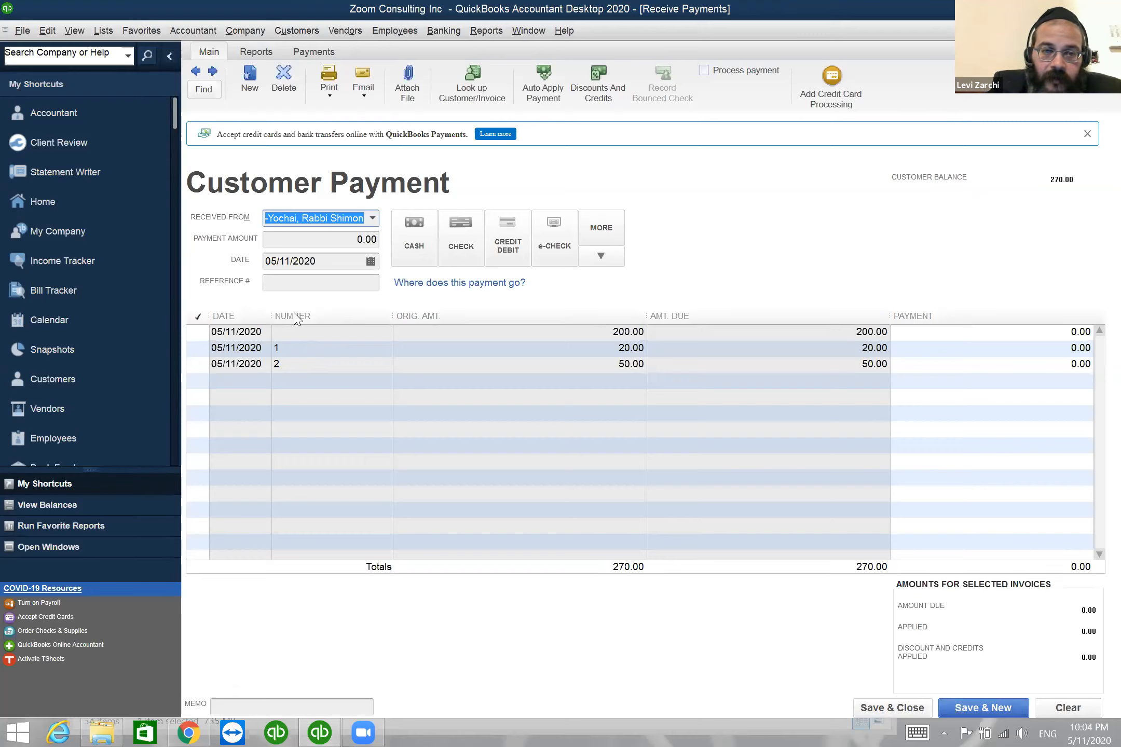
- Apply the customer's payment to the unnumbered 200.00 invoice, keep automatic payment calculation on, and save and close the payment
left_click(199, 330)
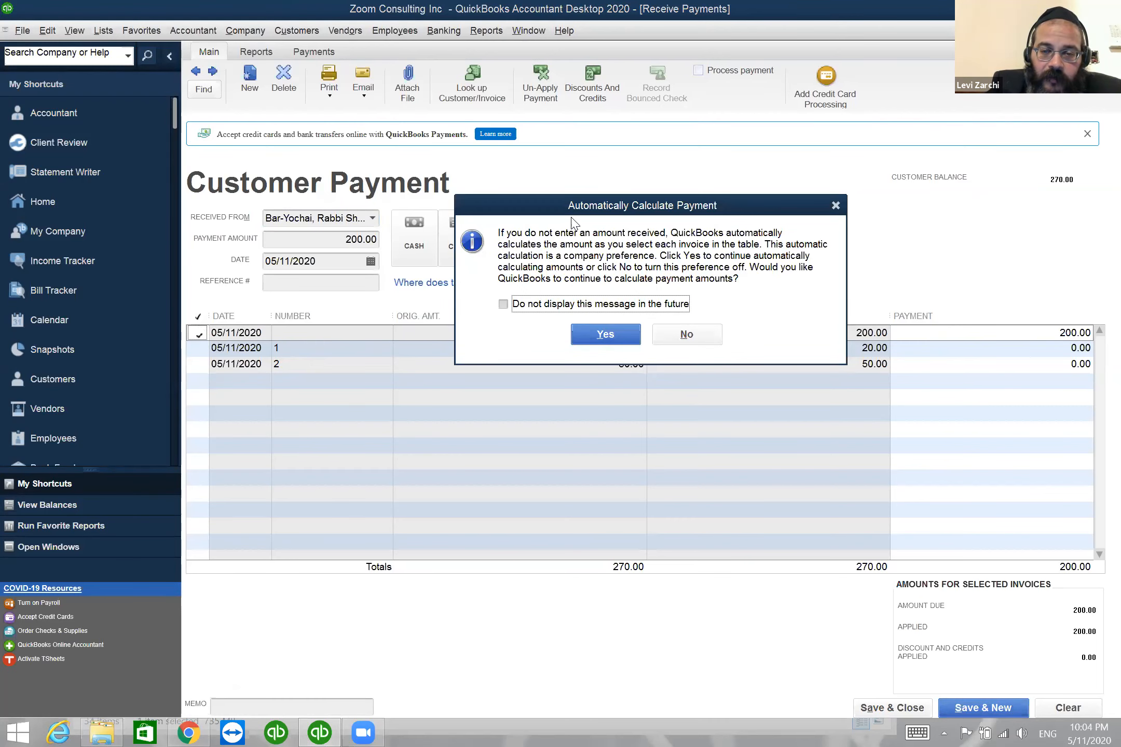
left_click(583, 338)
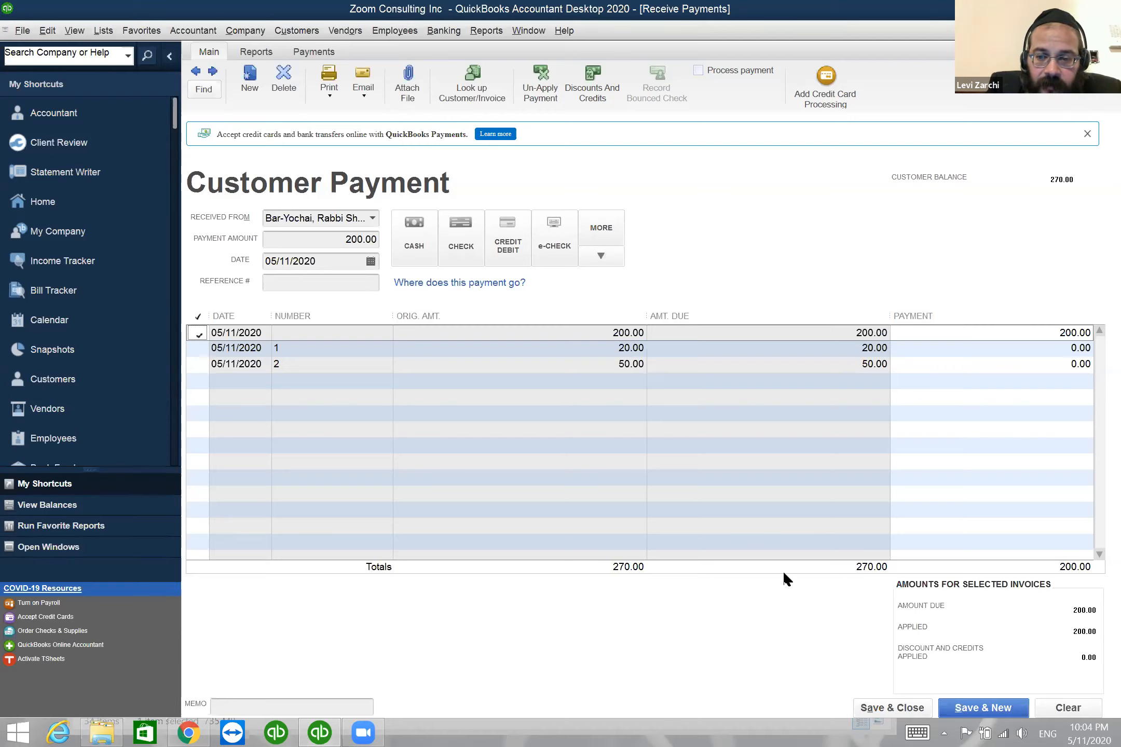
left_click(904, 708)
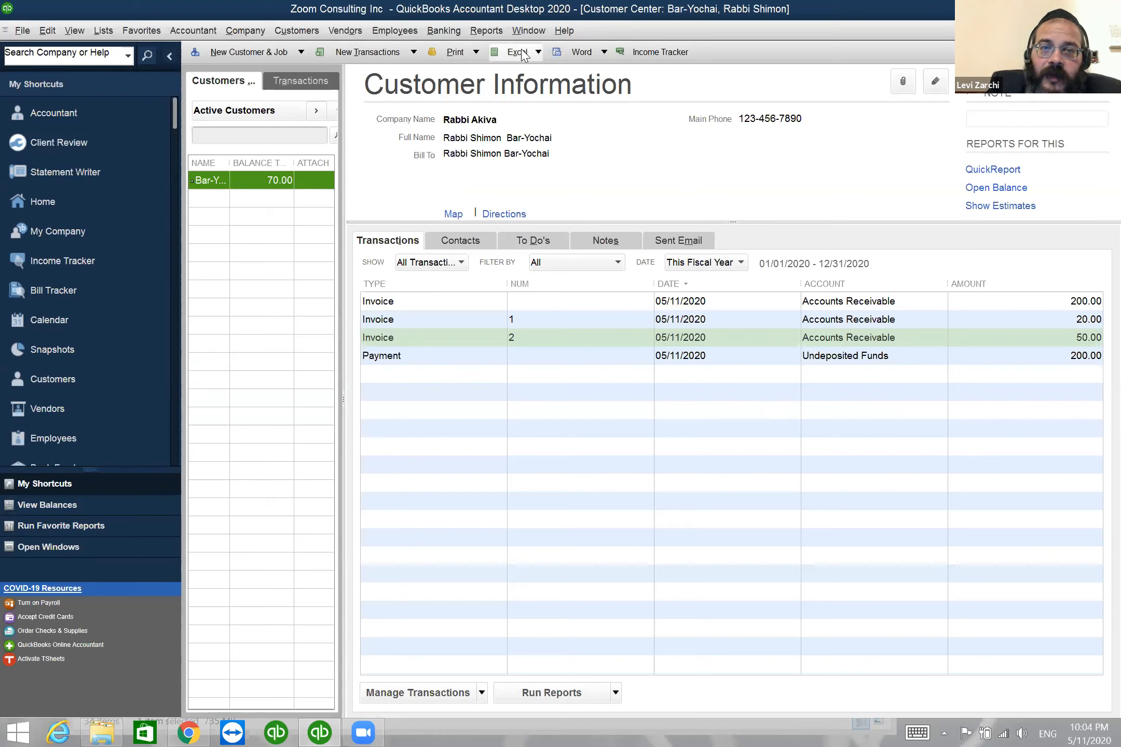
- Refresh the open cash-basis Profit & Loss and Balance Sheet reports to review the effect of the customer payment
left_click(525, 32)
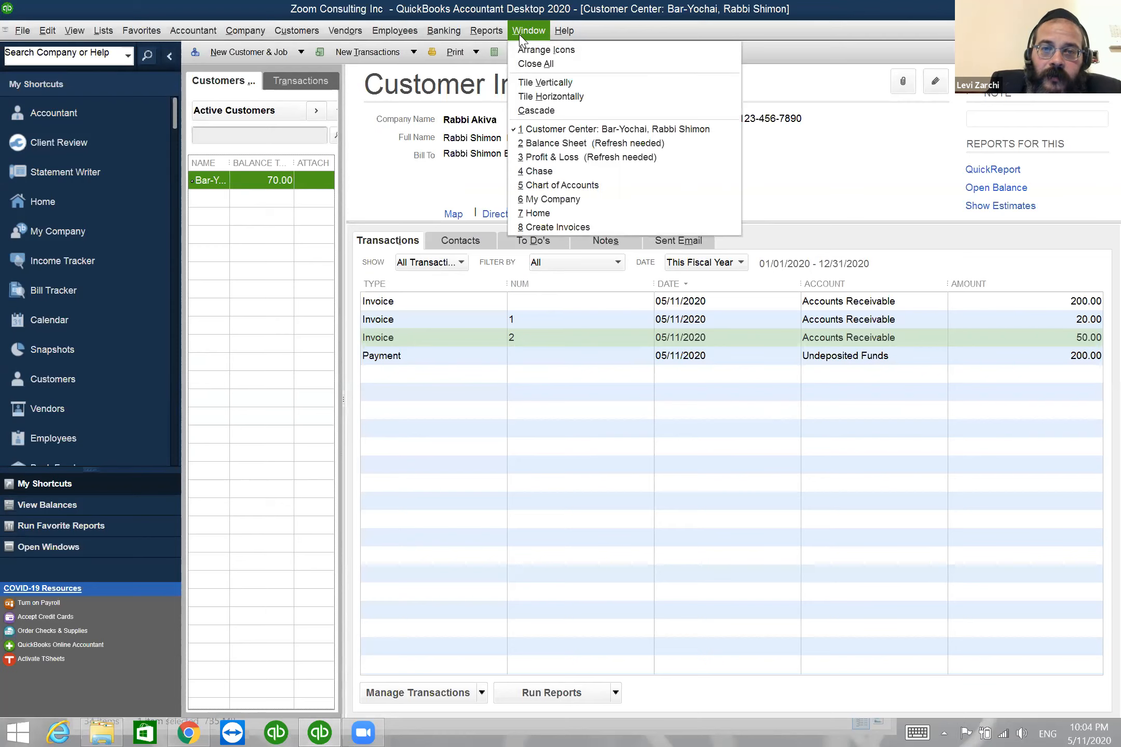
left_click(539, 159)
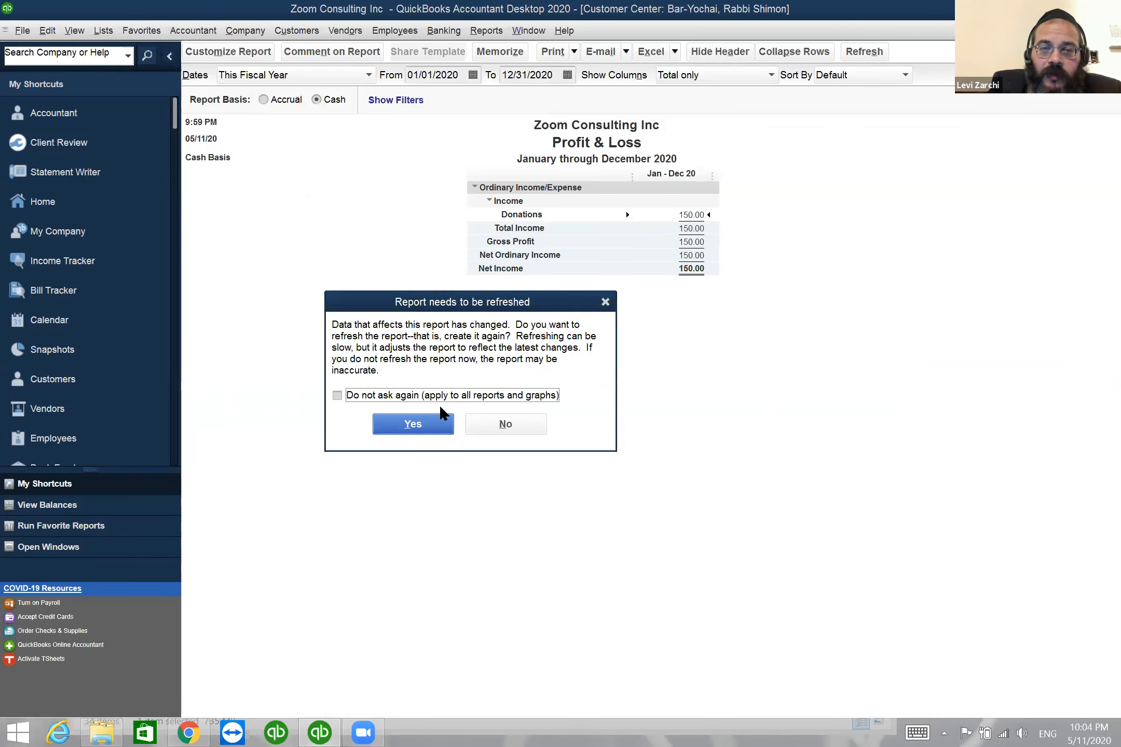
left_click(440, 414)
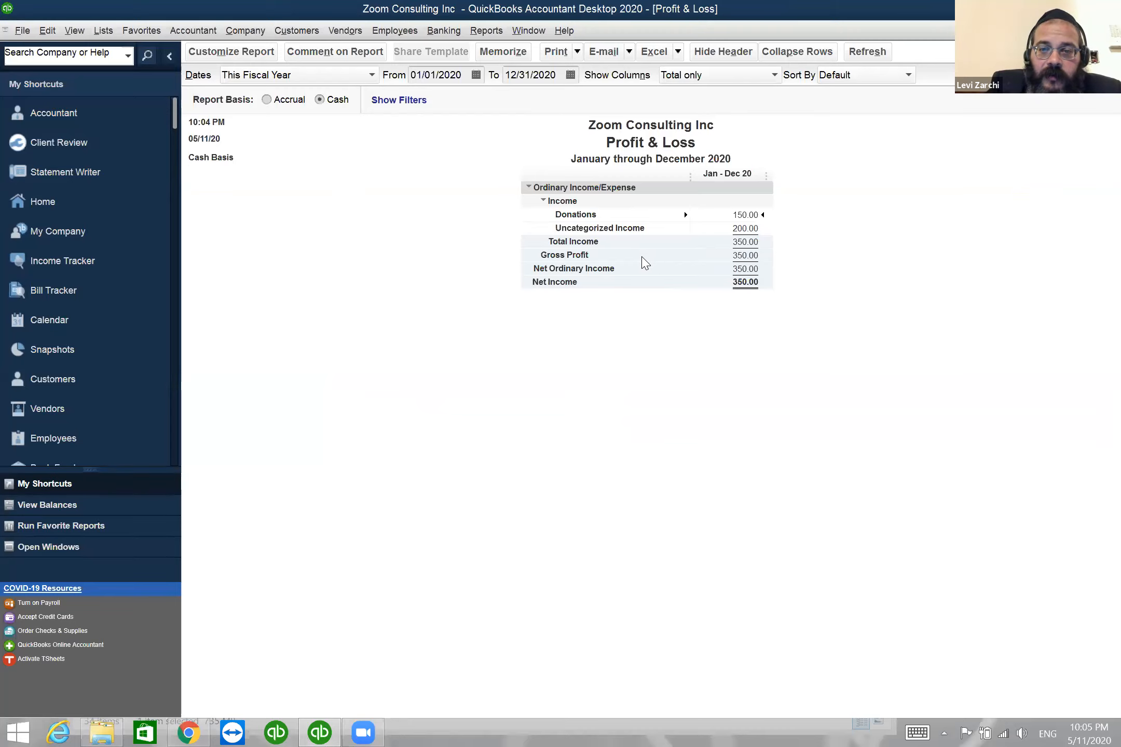
left_click(529, 31)
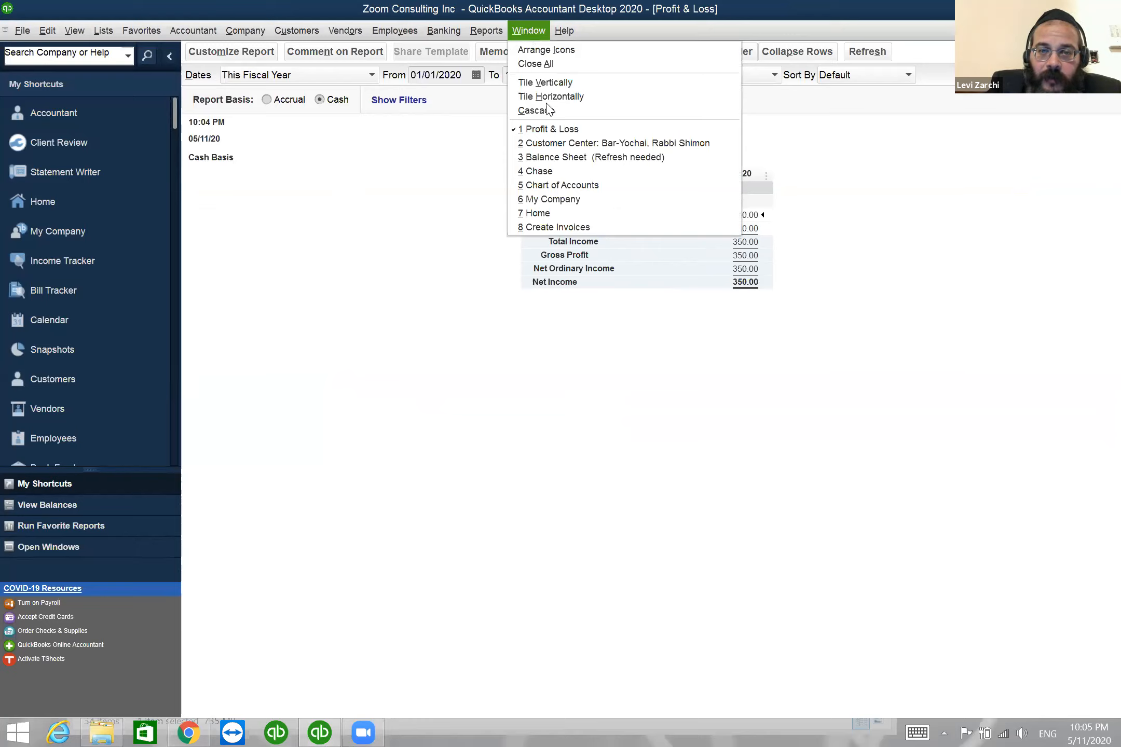
left_click(562, 158)
key("Return")
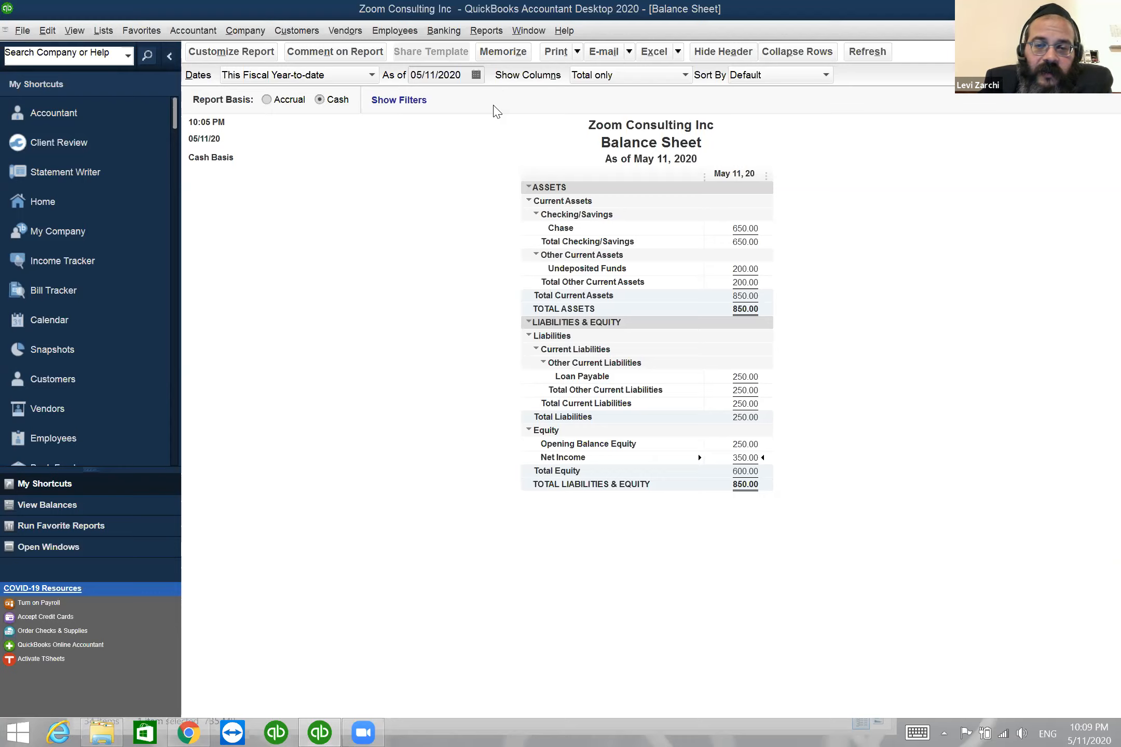
- Deposit the customer's 200.00 payment from Undeposited Funds into Chase, save and close the deposit, and refresh the Balance Sheet
left_click(381, 29)
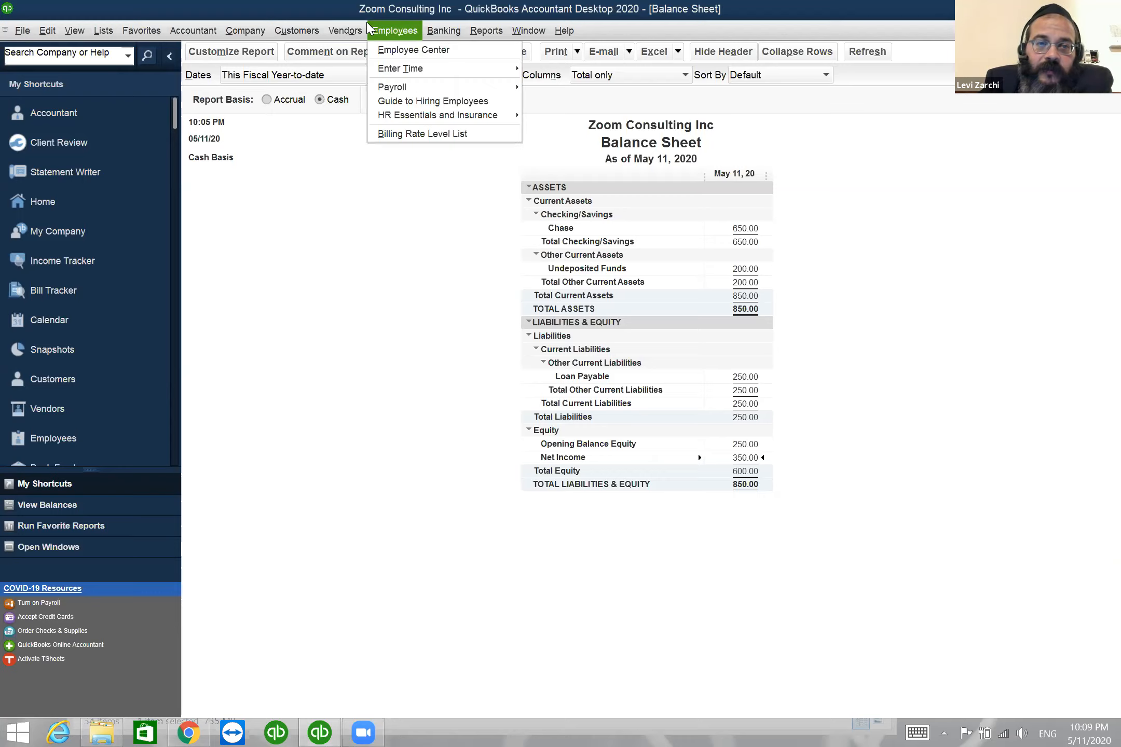
mouse_move(367, 27)
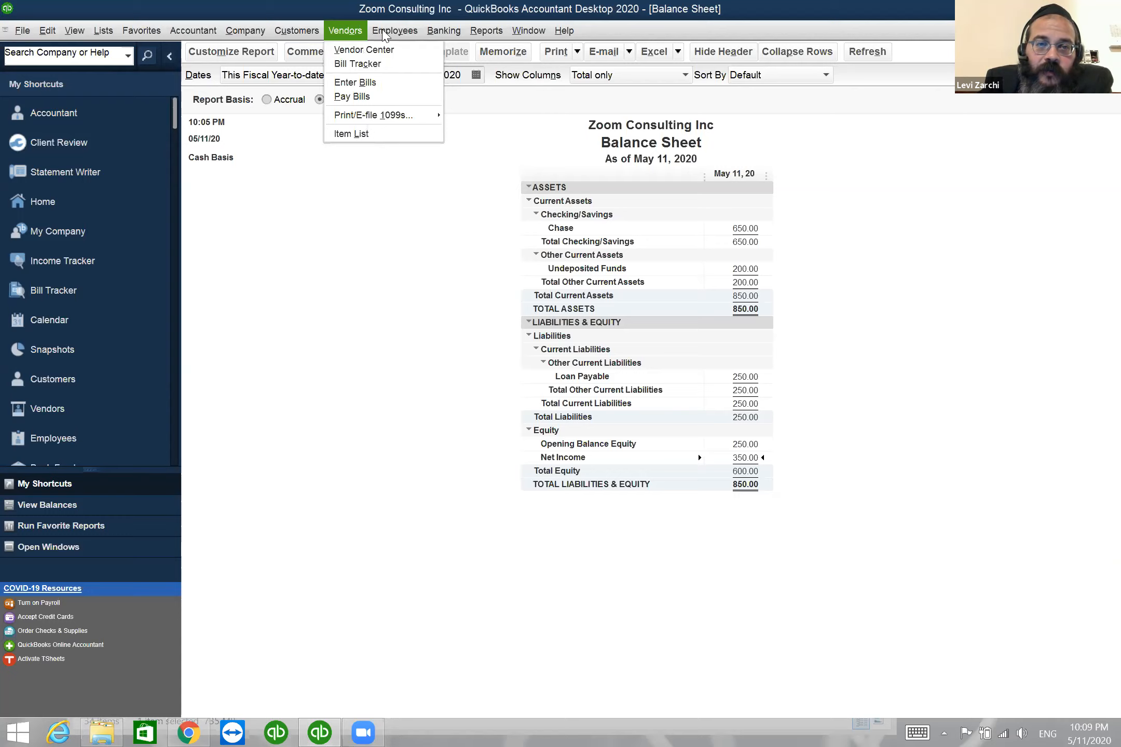
mouse_move(431, 35)
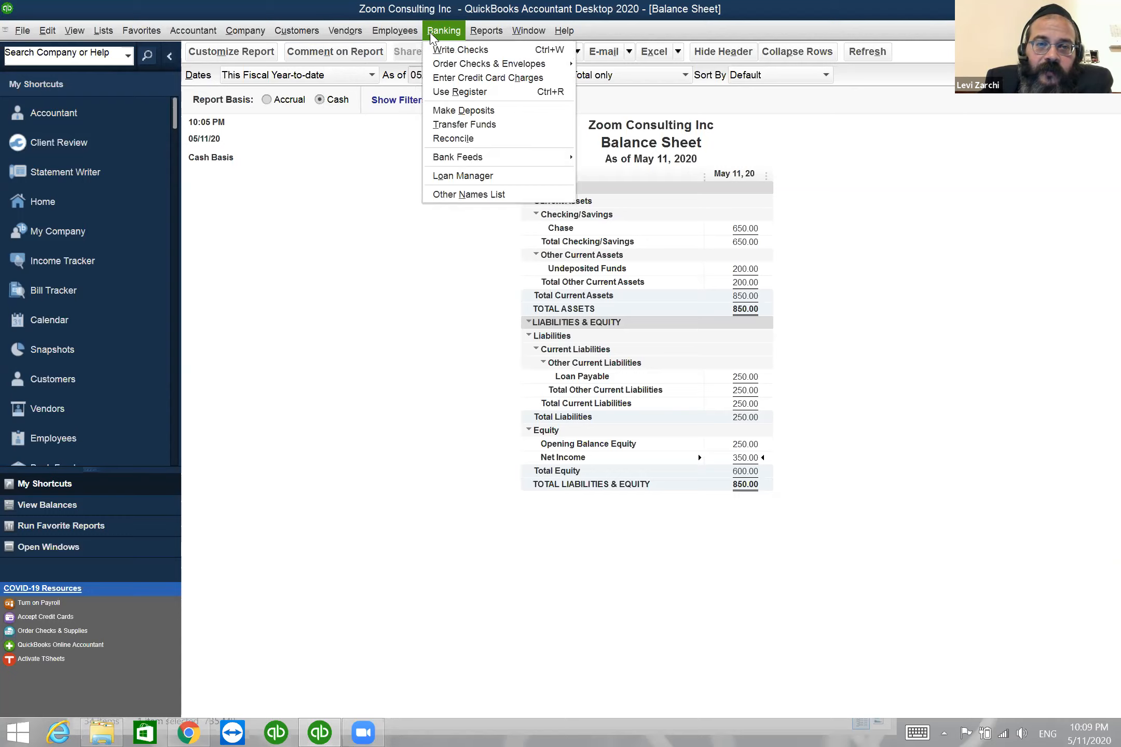
left_click(476, 111)
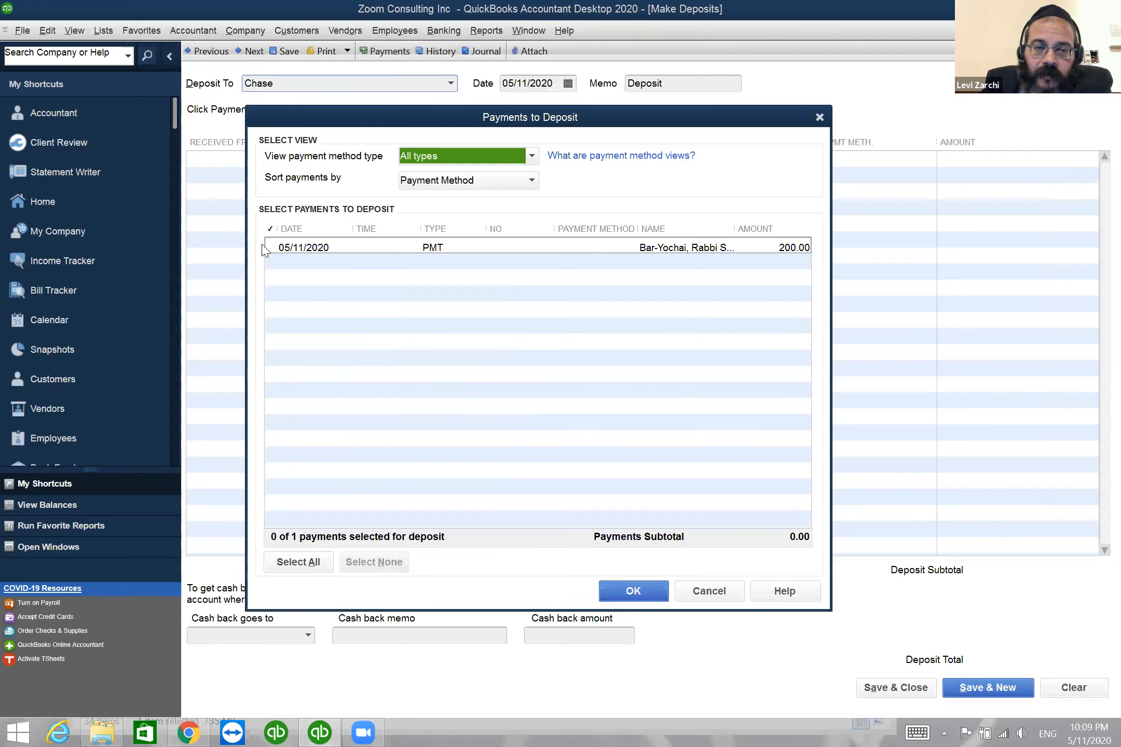
left_click(275, 248)
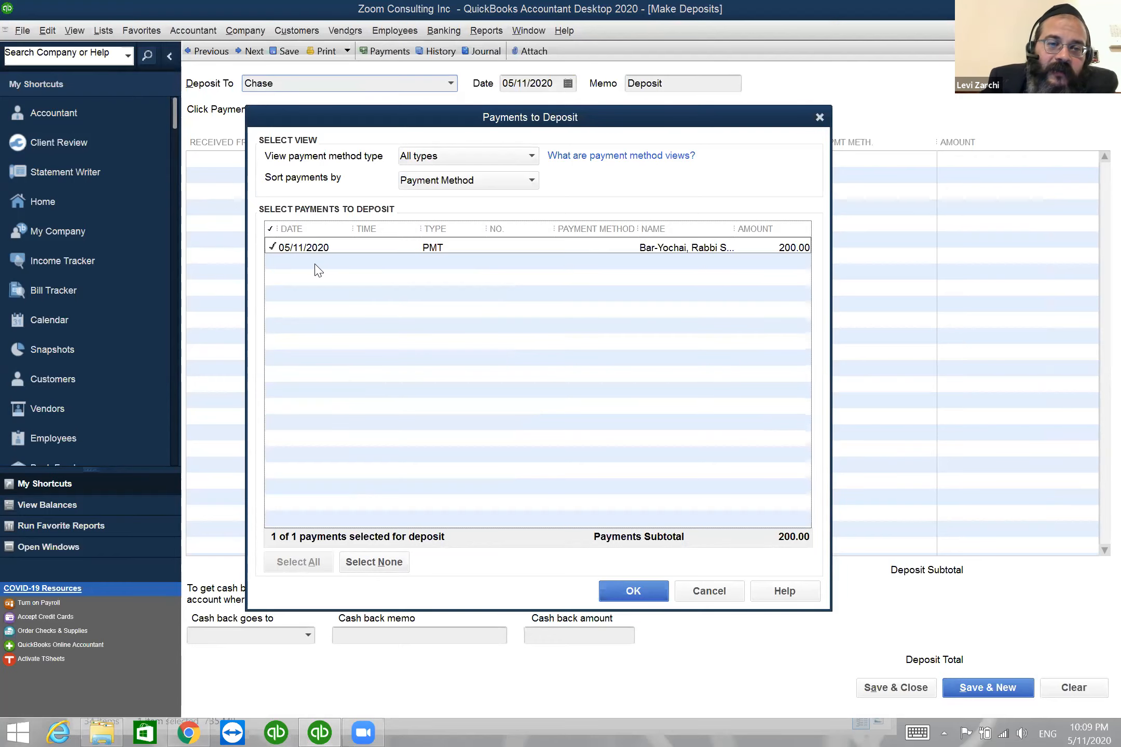
left_click(614, 592)
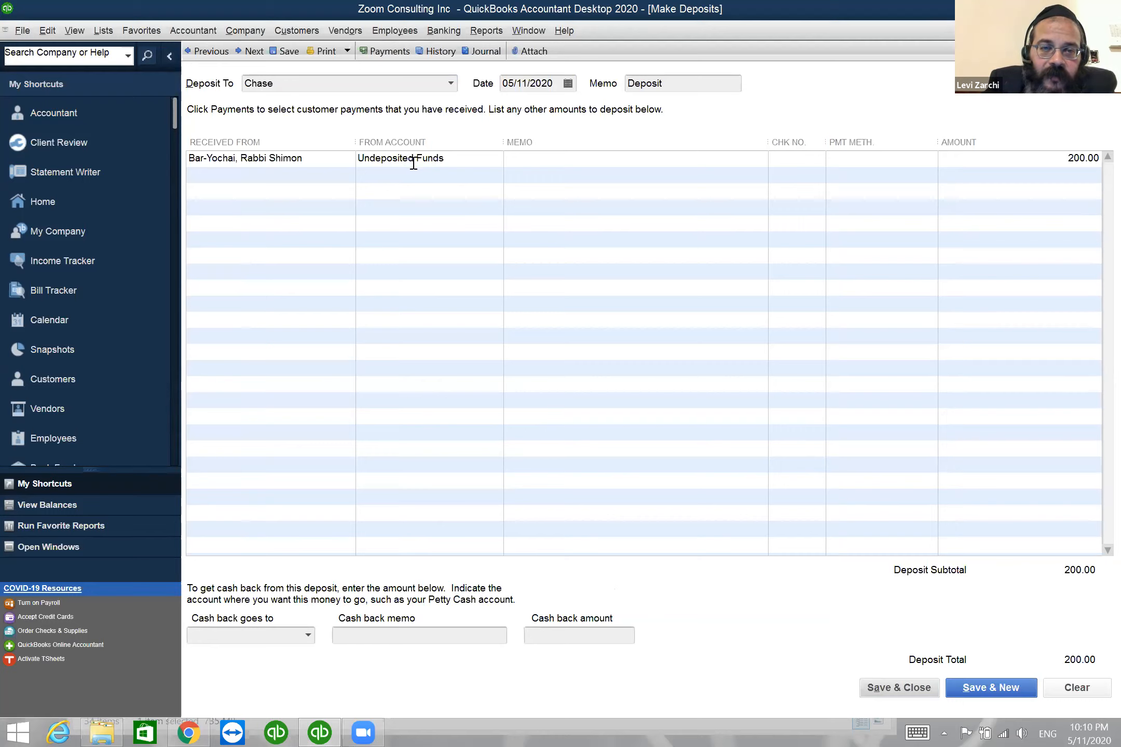
left_click(872, 689)
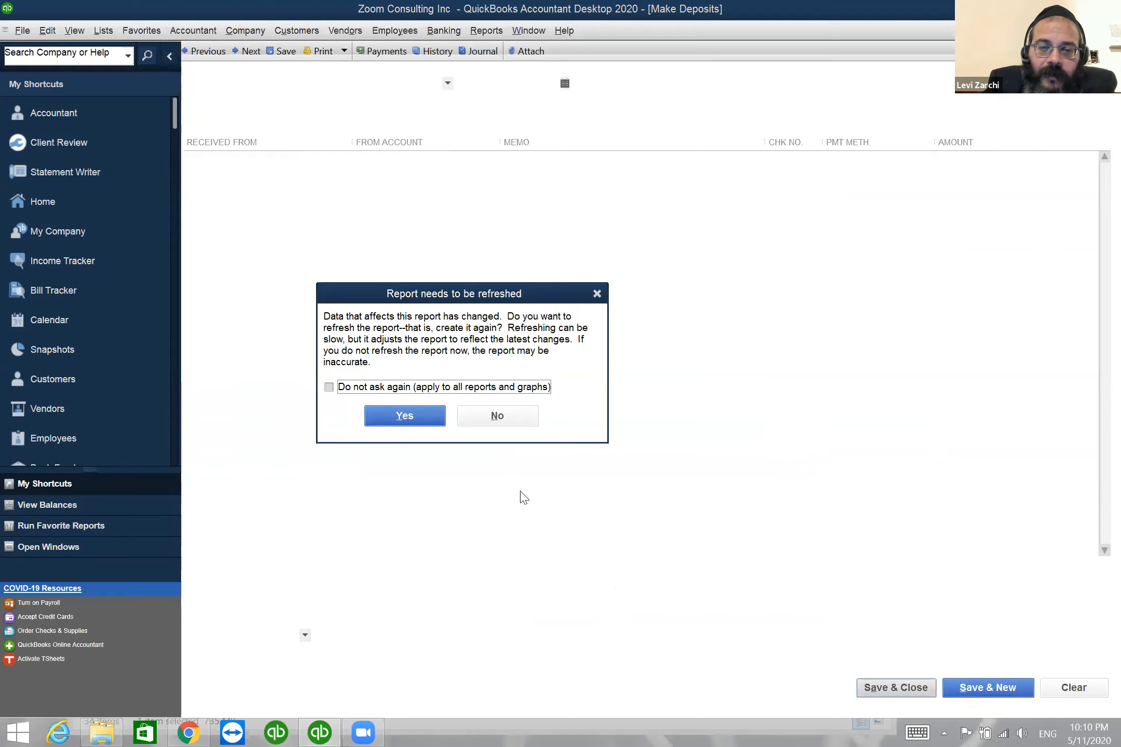
key("Return")
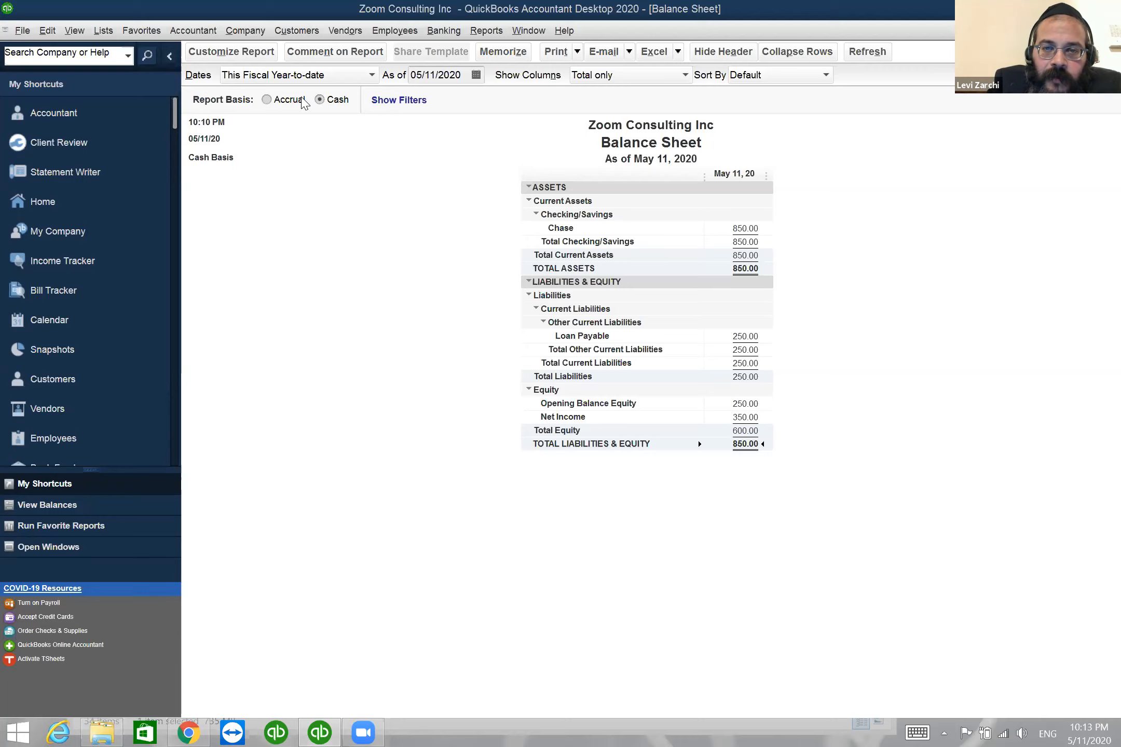
left_click(539, 32)
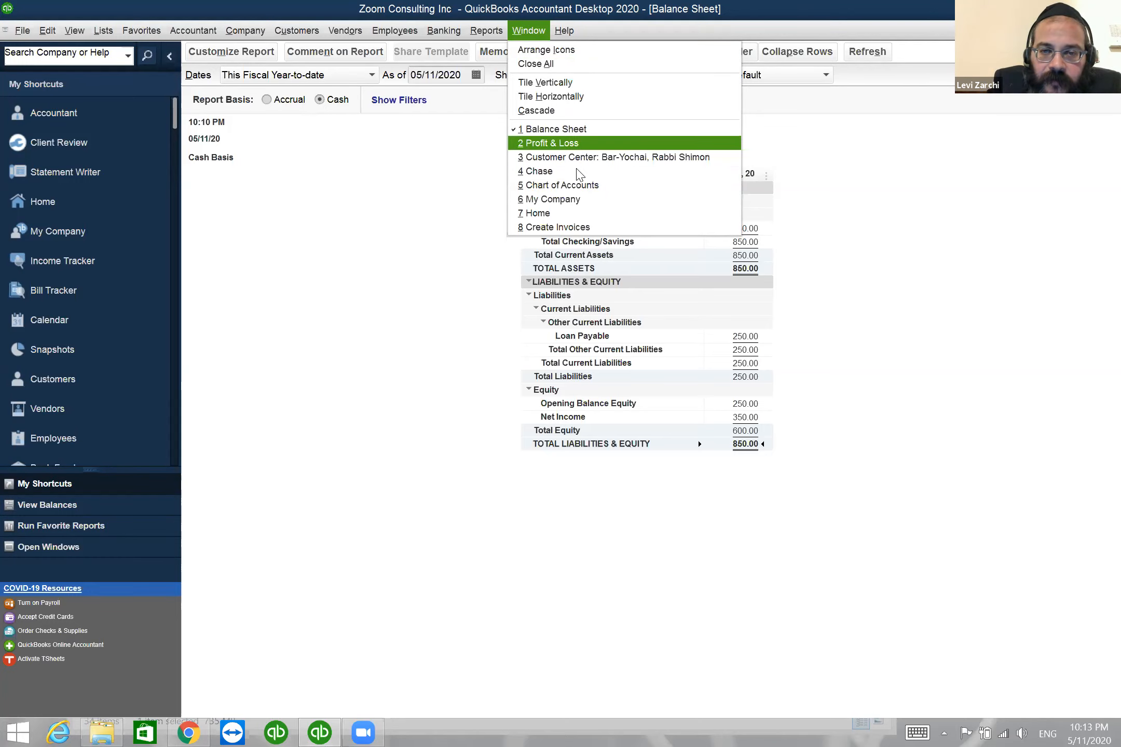
mouse_move(444, 30)
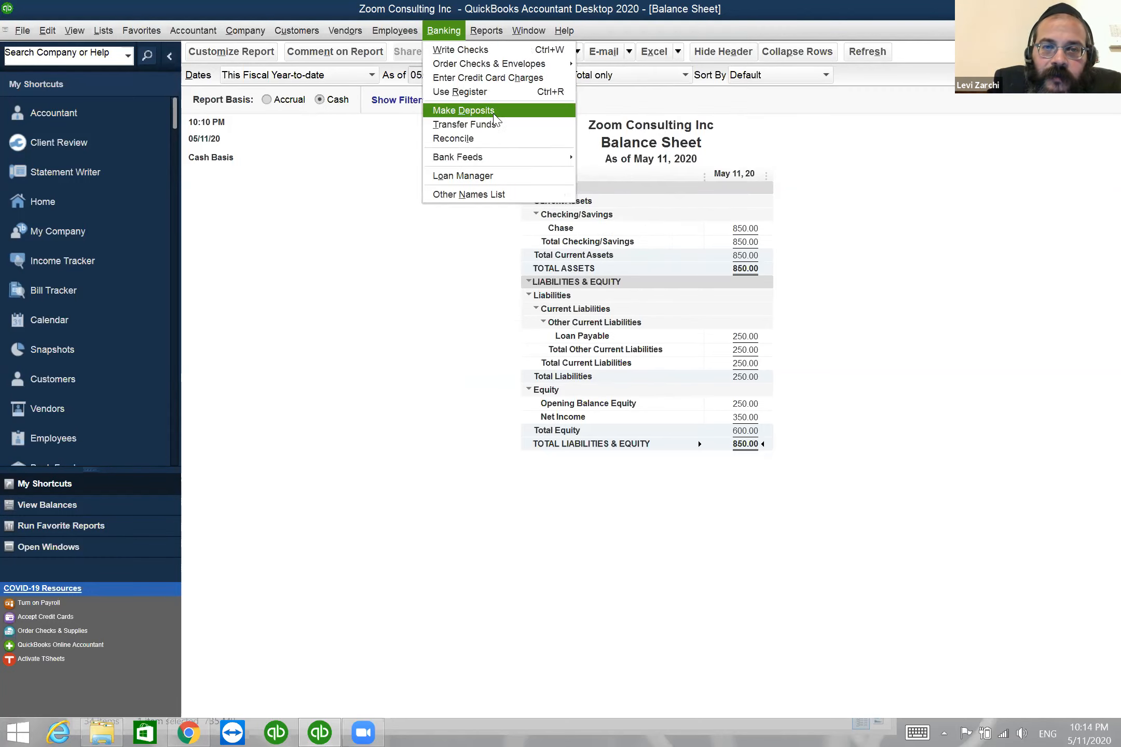
left_click(502, 99)
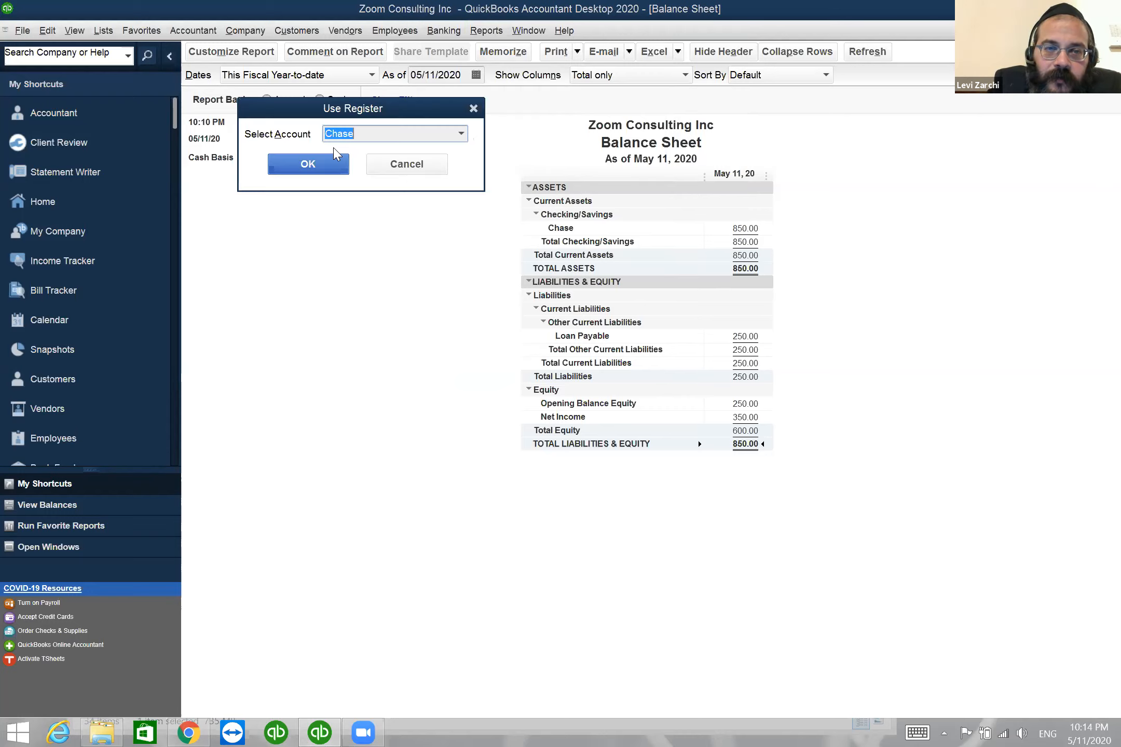
left_click(473, 108)
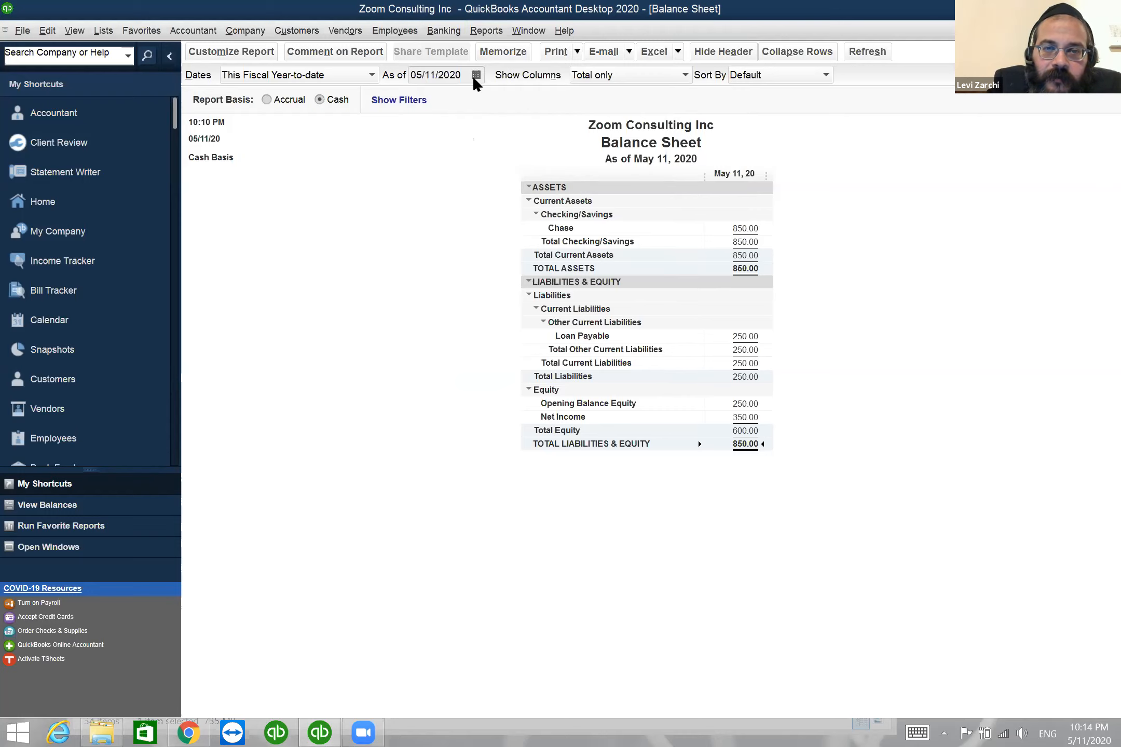
- Run a new standard Balance Sheet report on the accrual basis and review its asset and liability totals
left_click(486, 30)
mouse_move(571, 156)
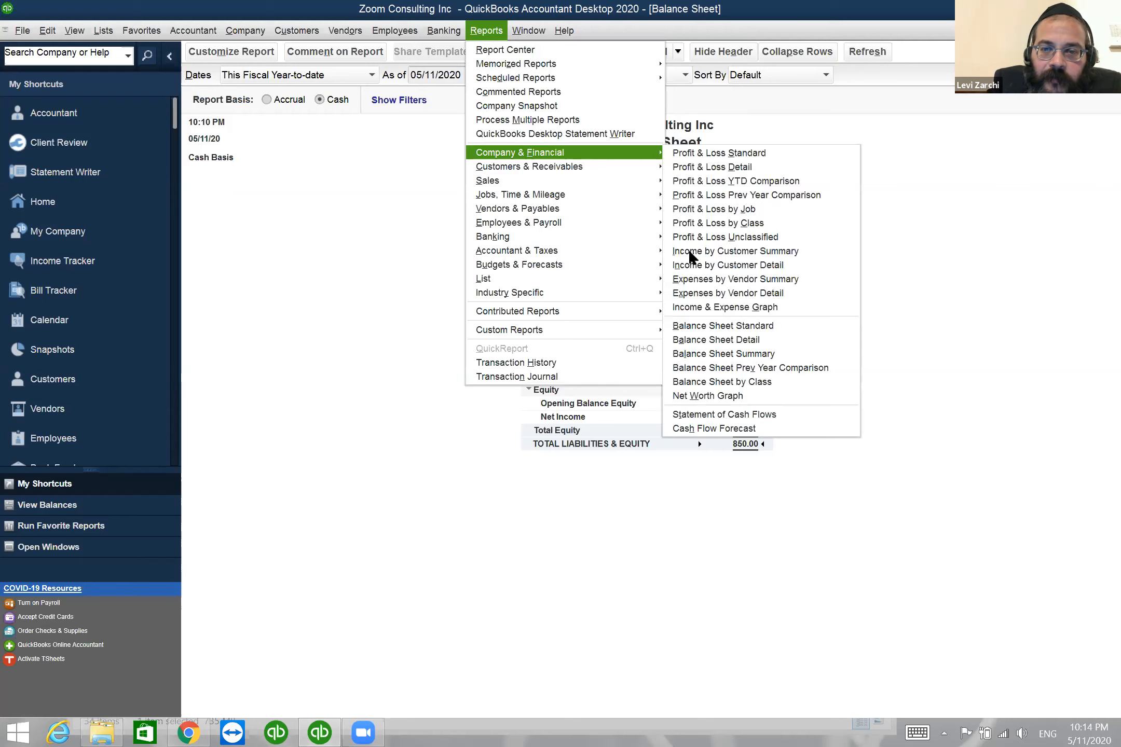
left_click(734, 326)
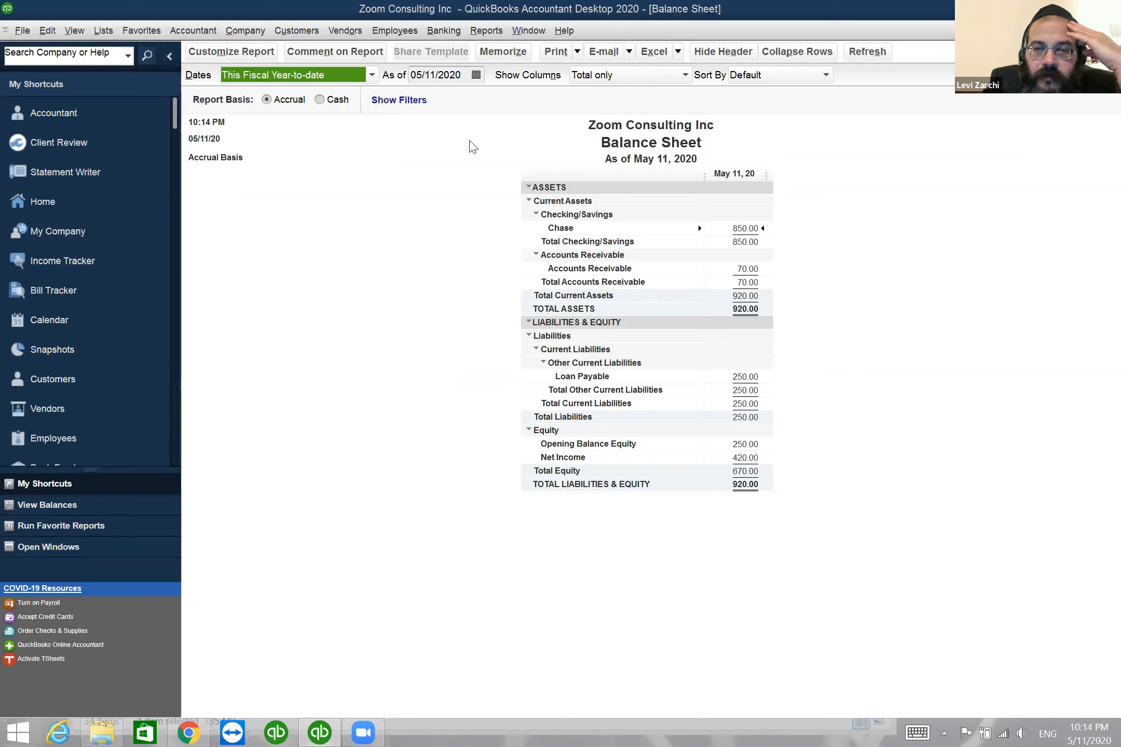
left_click(735, 306)
left_click(737, 373)
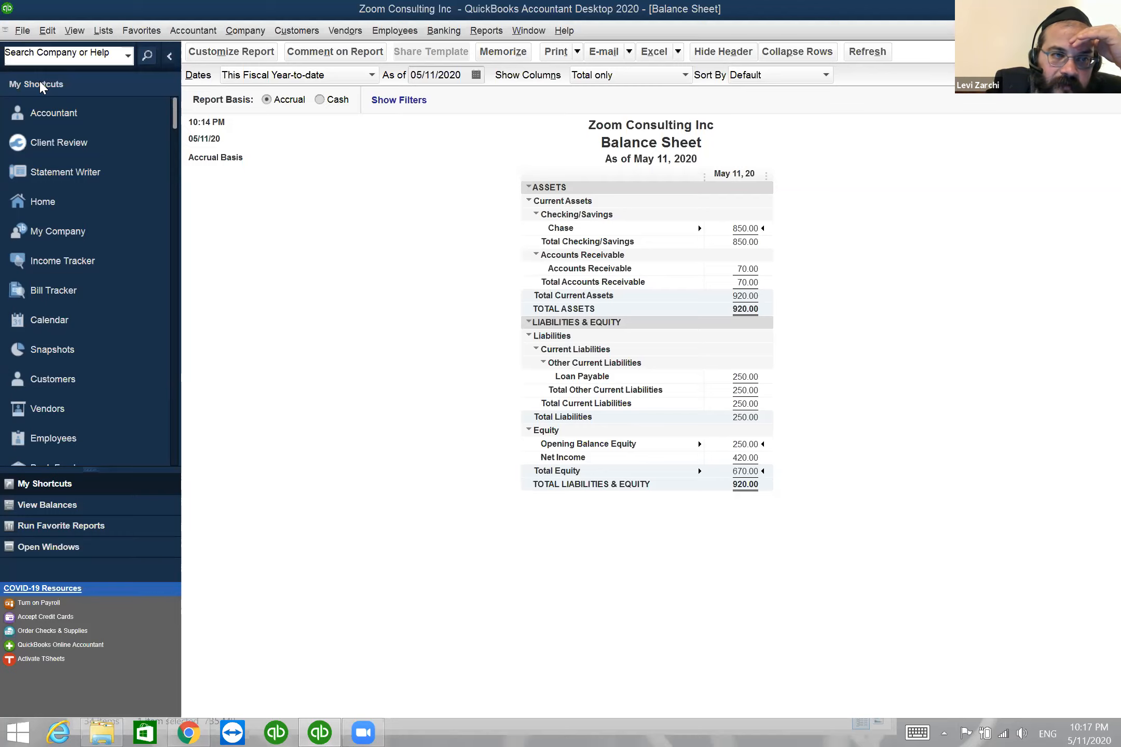
left_click(23, 31)
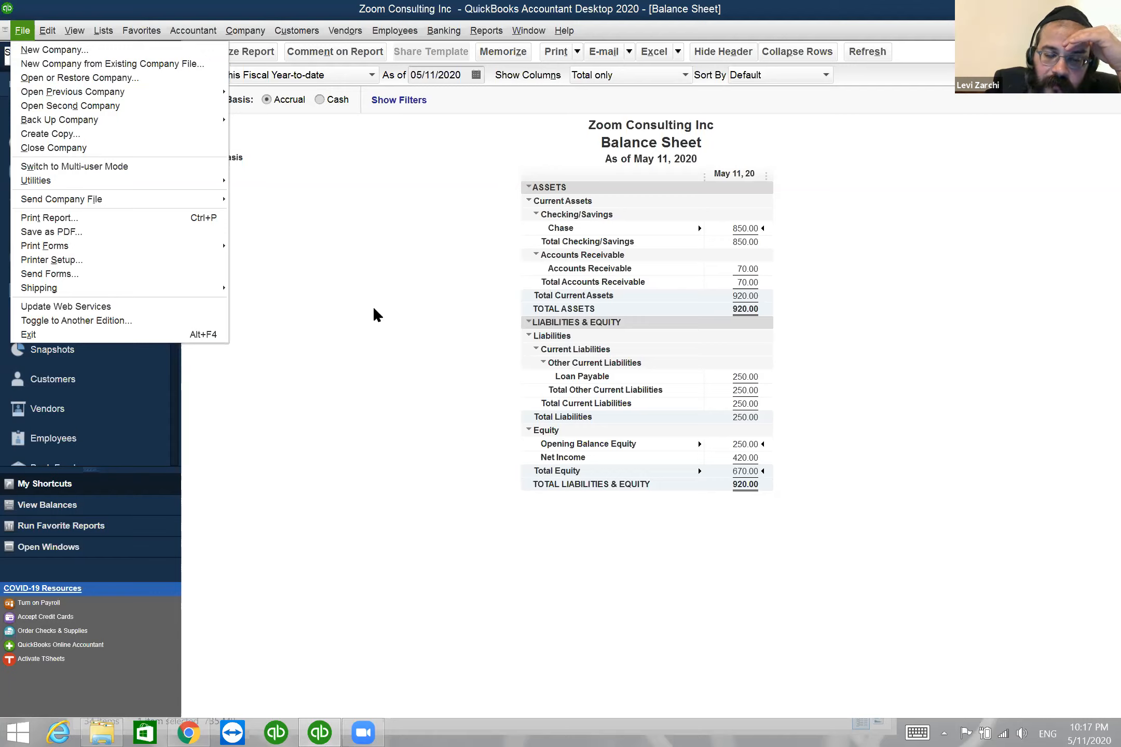
left_click(450, 340)
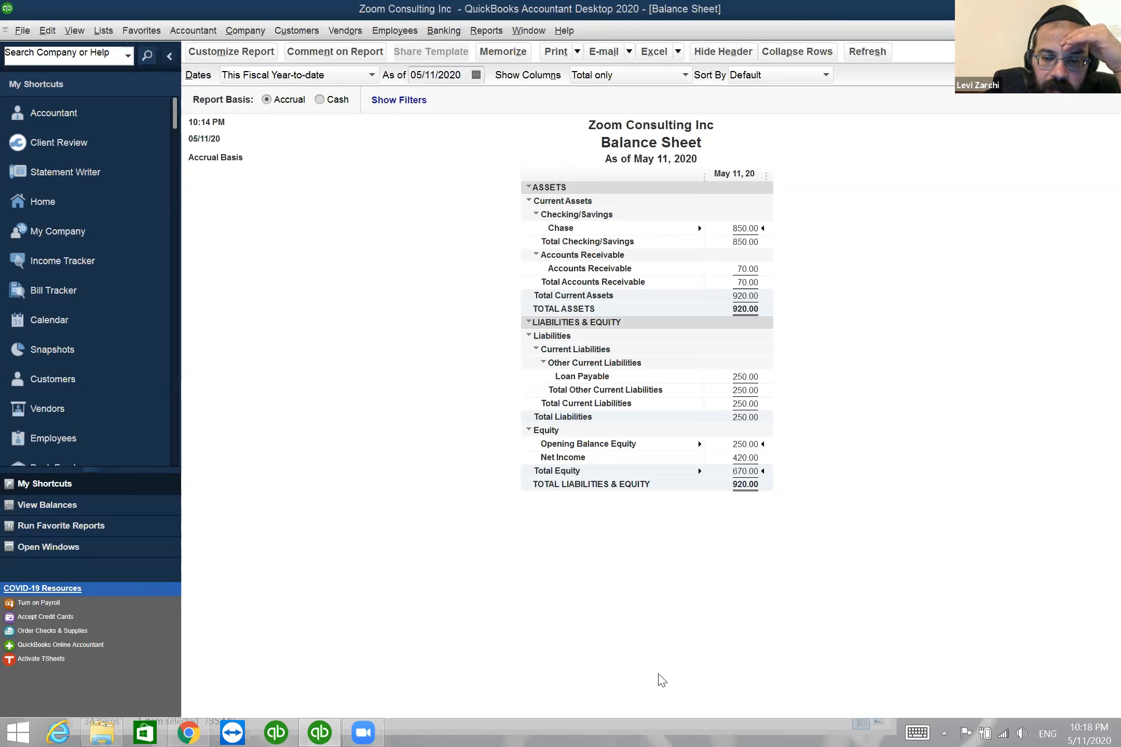
mouse_move(365, 725)
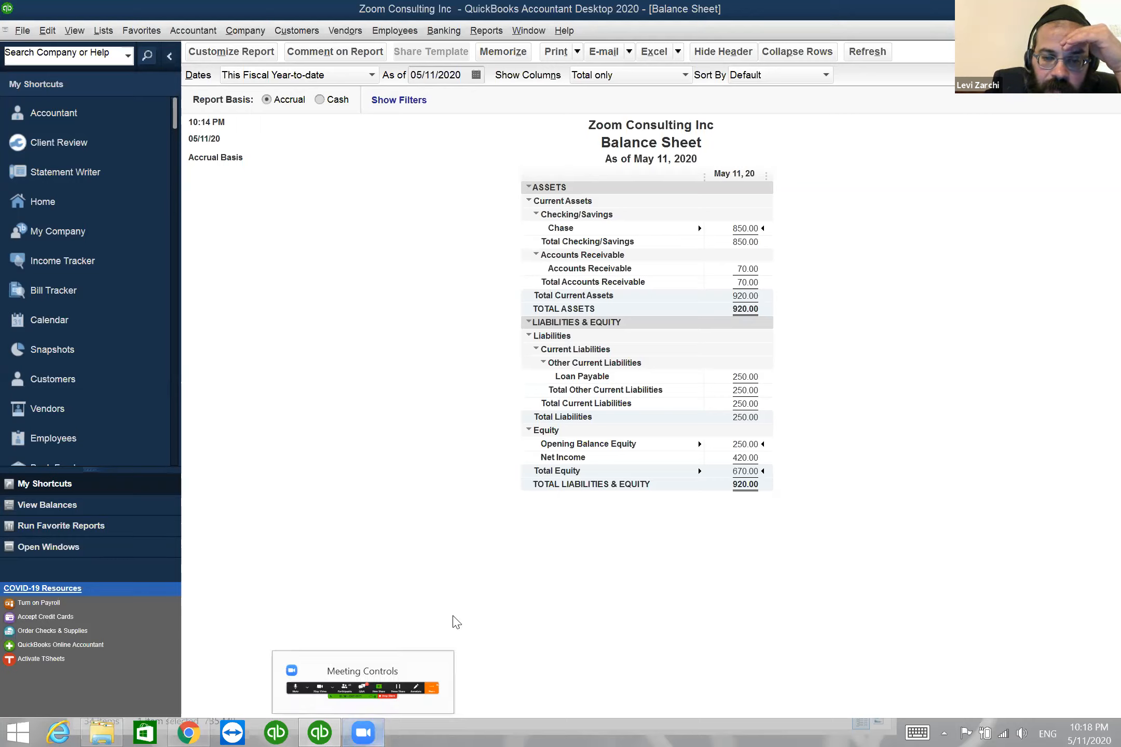